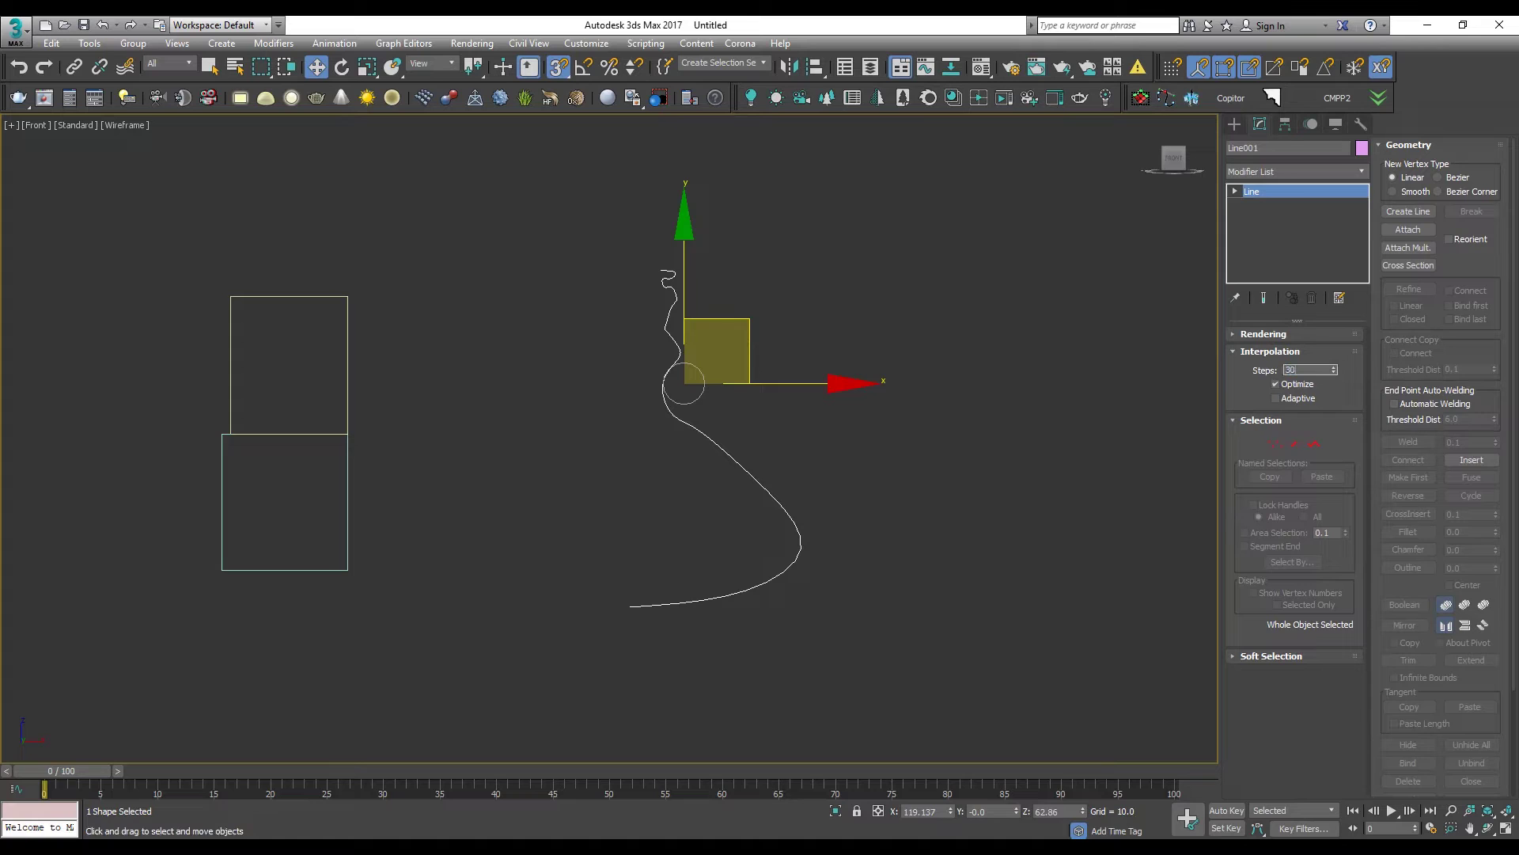
Step: Compare the profile line's smoothness at 6 interpolation steps and at 30, leaving the value at 30
{"action": "scroll", "coordinate": [637, 374], "scroll_direction": "up", "scroll_amount": 3}
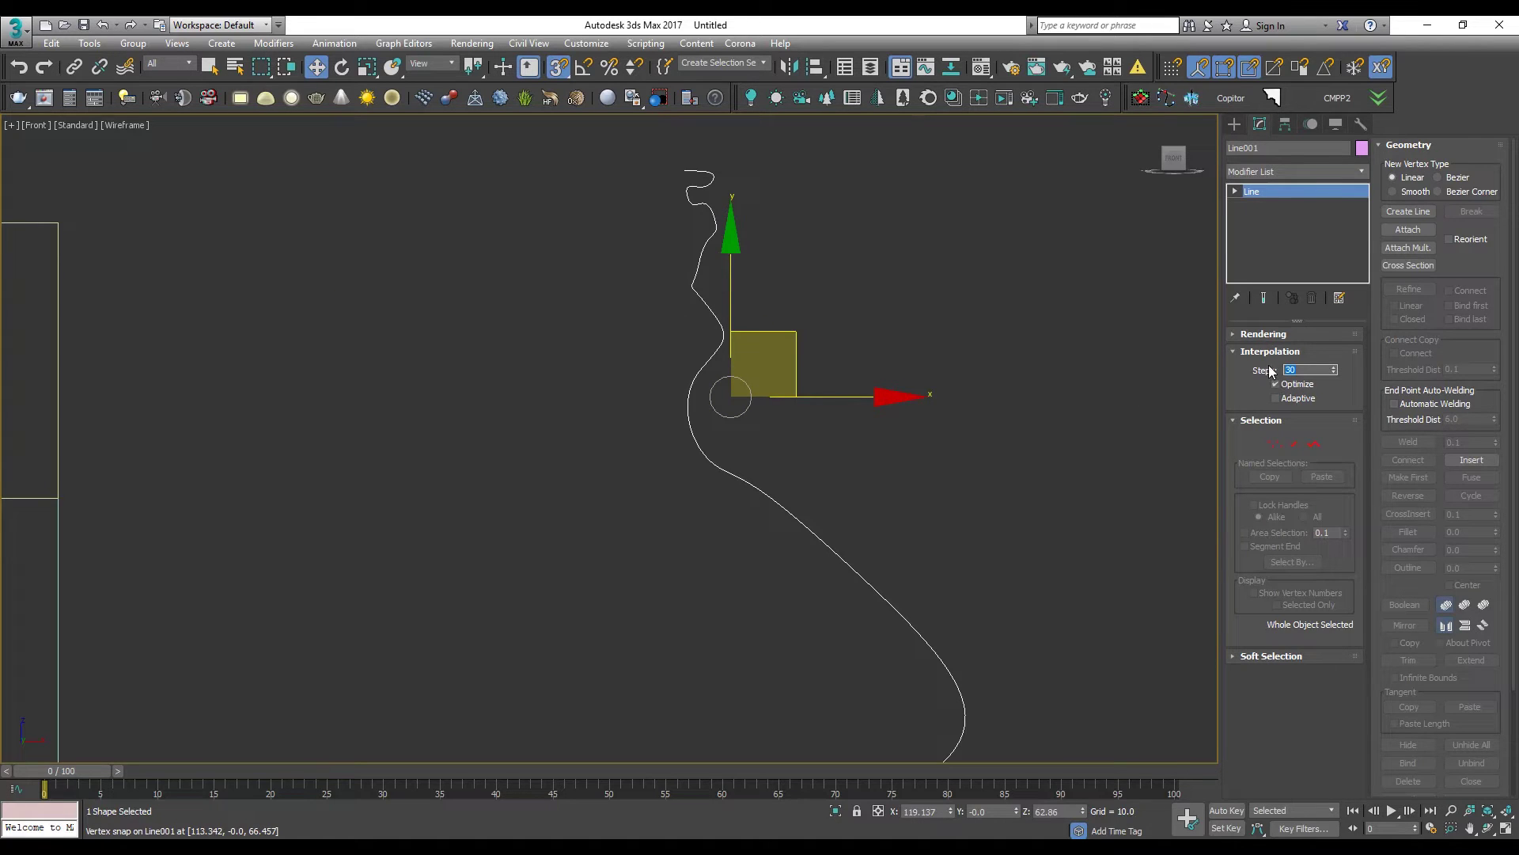
{"action": "scroll", "coordinate": [655, 291], "scroll_direction": "up", "scroll_amount": 3}
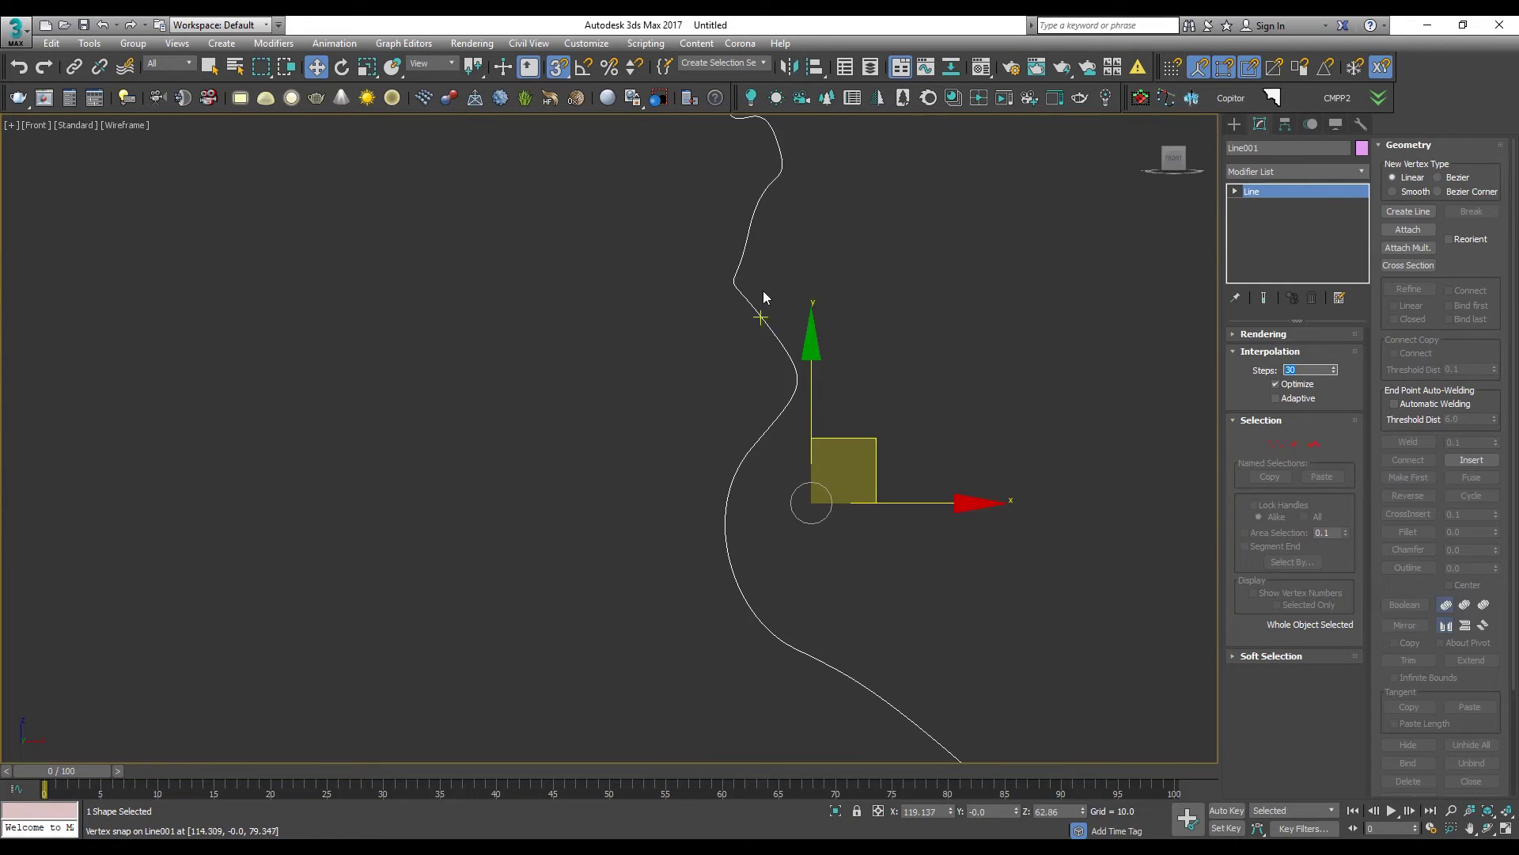
{"action": "scroll", "coordinate": [757, 279], "scroll_direction": "up", "scroll_amount": 3}
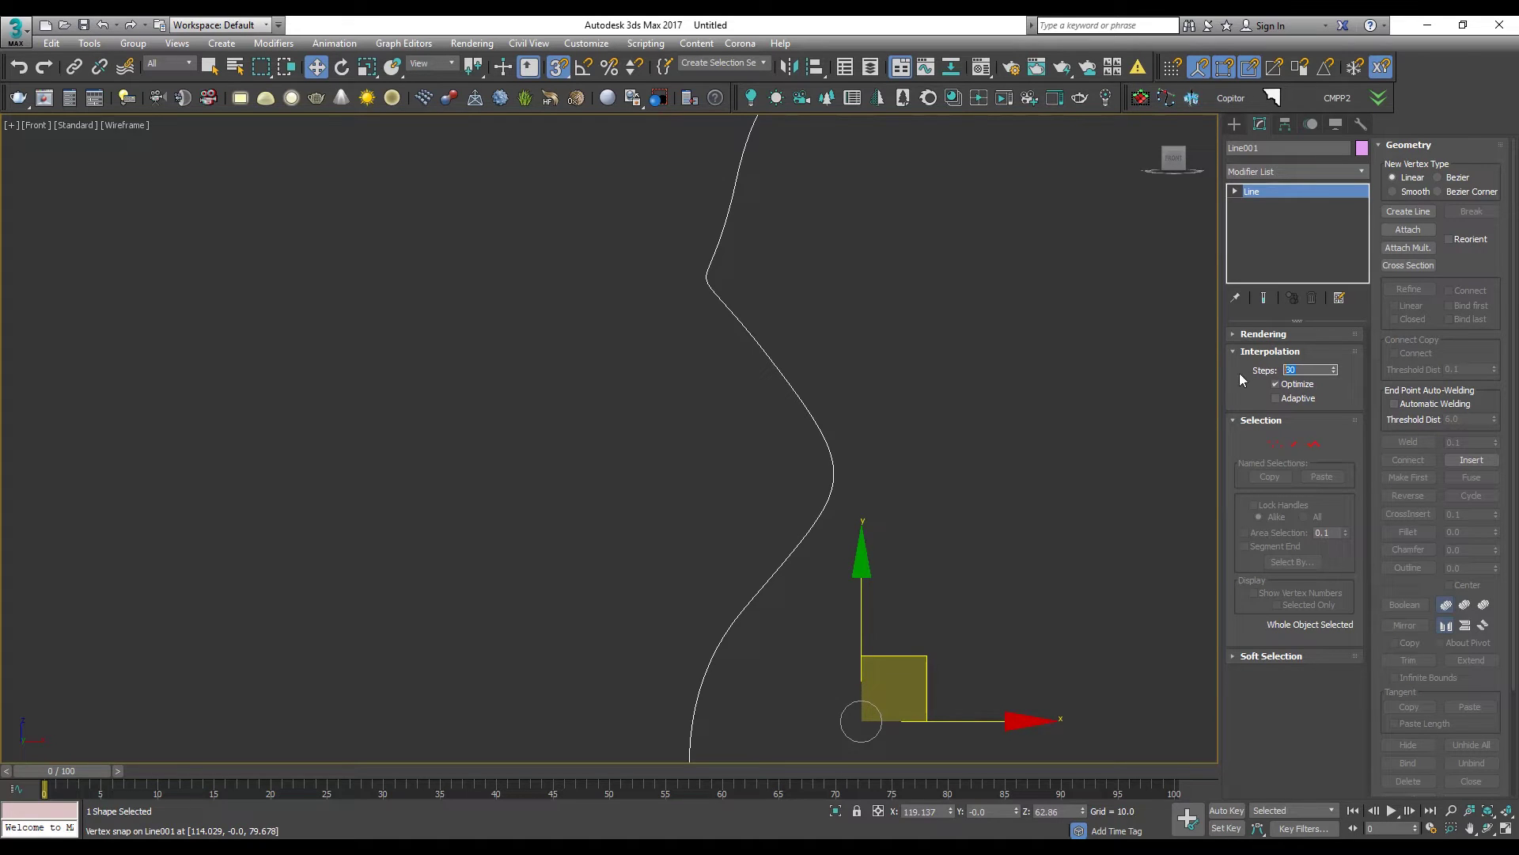
{"action": "key", "text": "Return"}
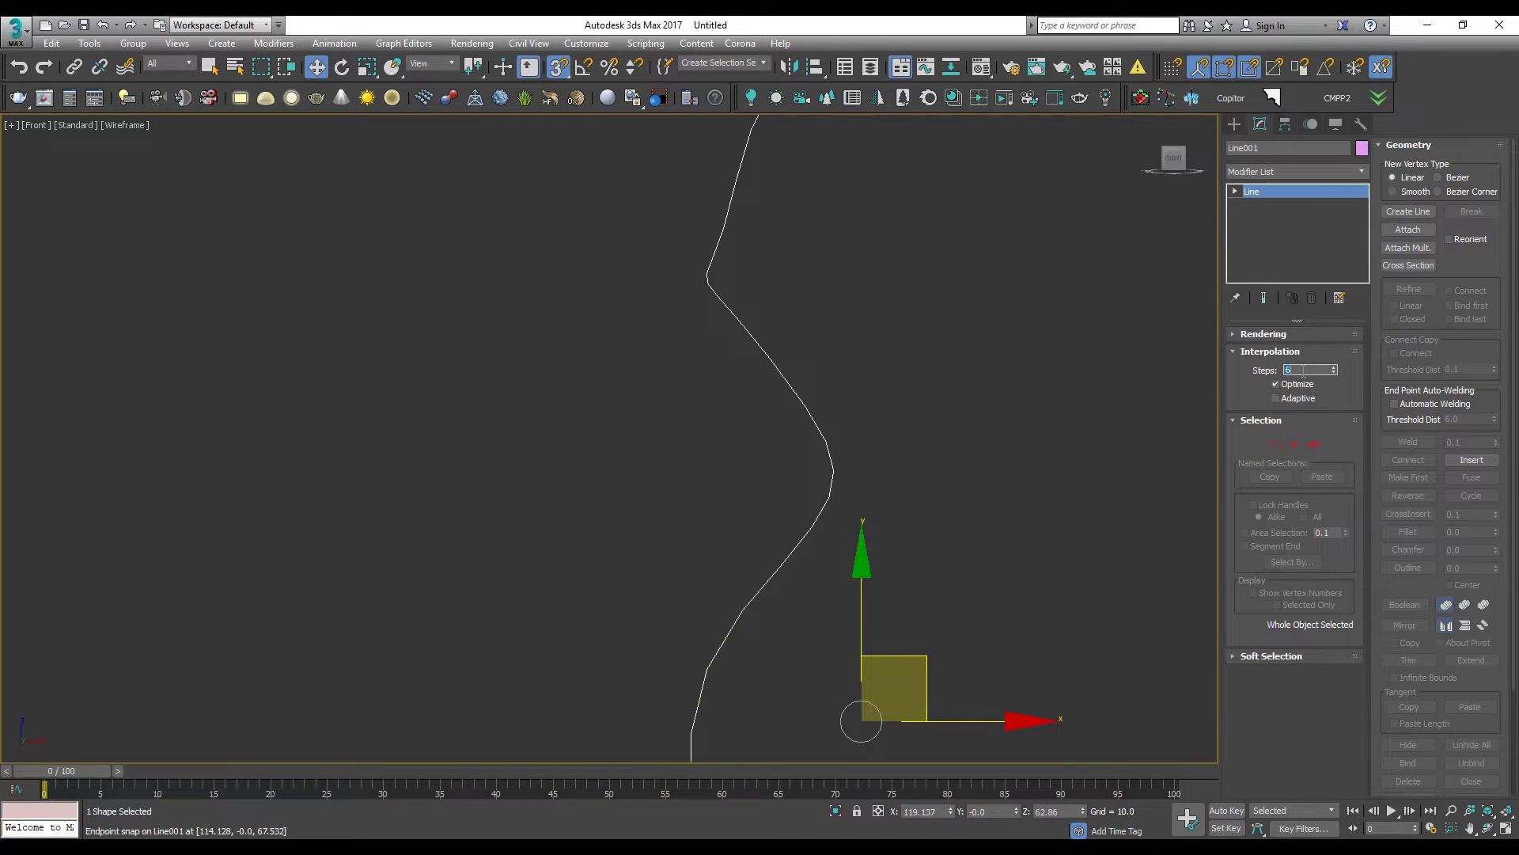
{"action": "type", "text": "30"}
{"action": "key", "text": "Return"}
{"action": "scroll", "coordinate": [596, 352], "scroll_direction": "down", "scroll_amount": 7}
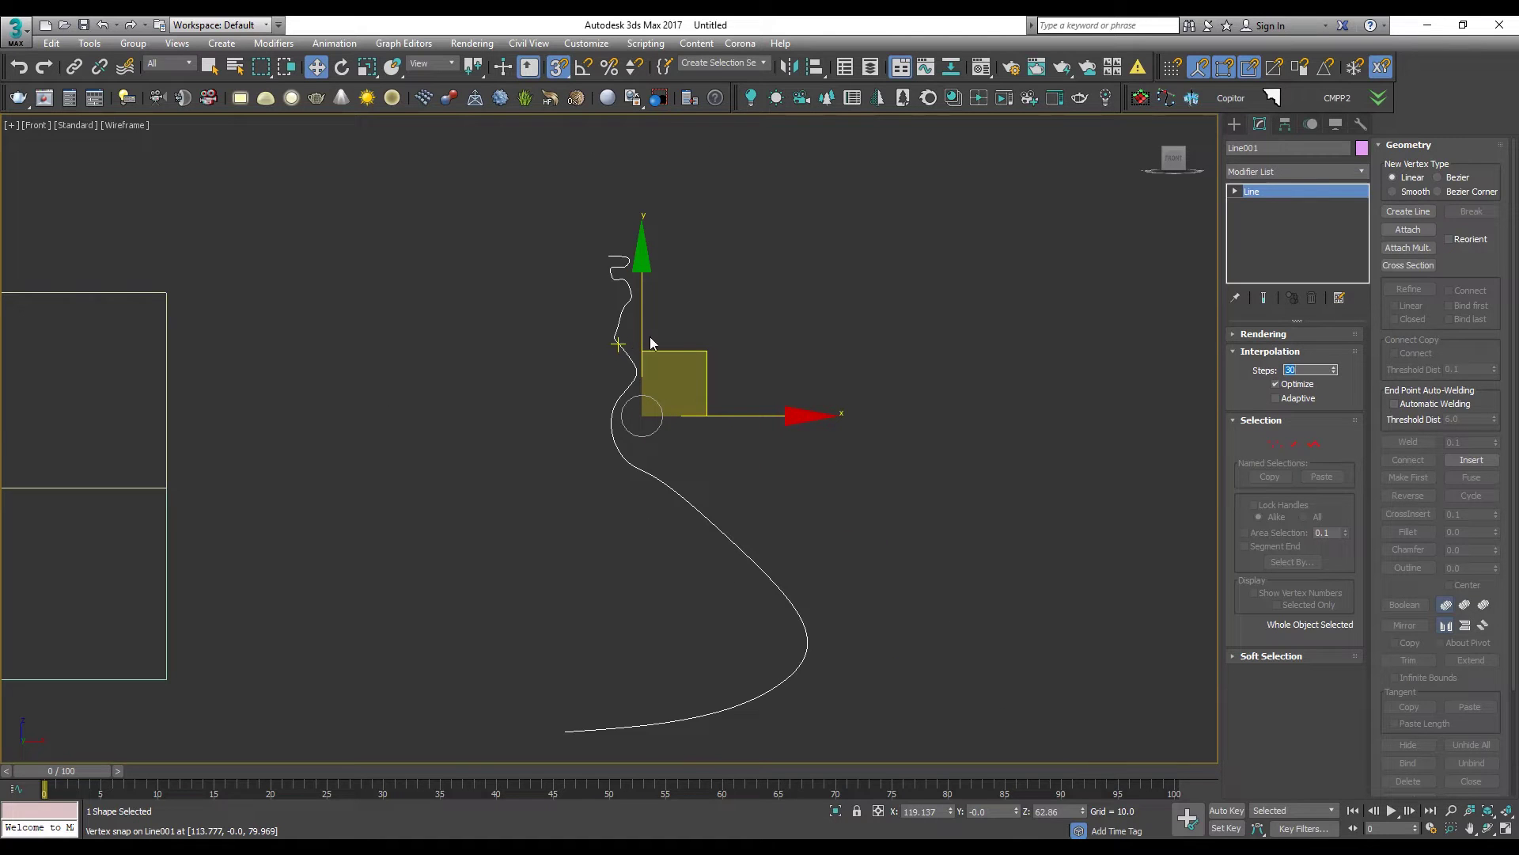
Step: Apply a Lathe modifier to the profile line and display the result shaded
{"action": "left_click", "coordinate": [1274, 170]}
{"action": "key", "text": "l"}
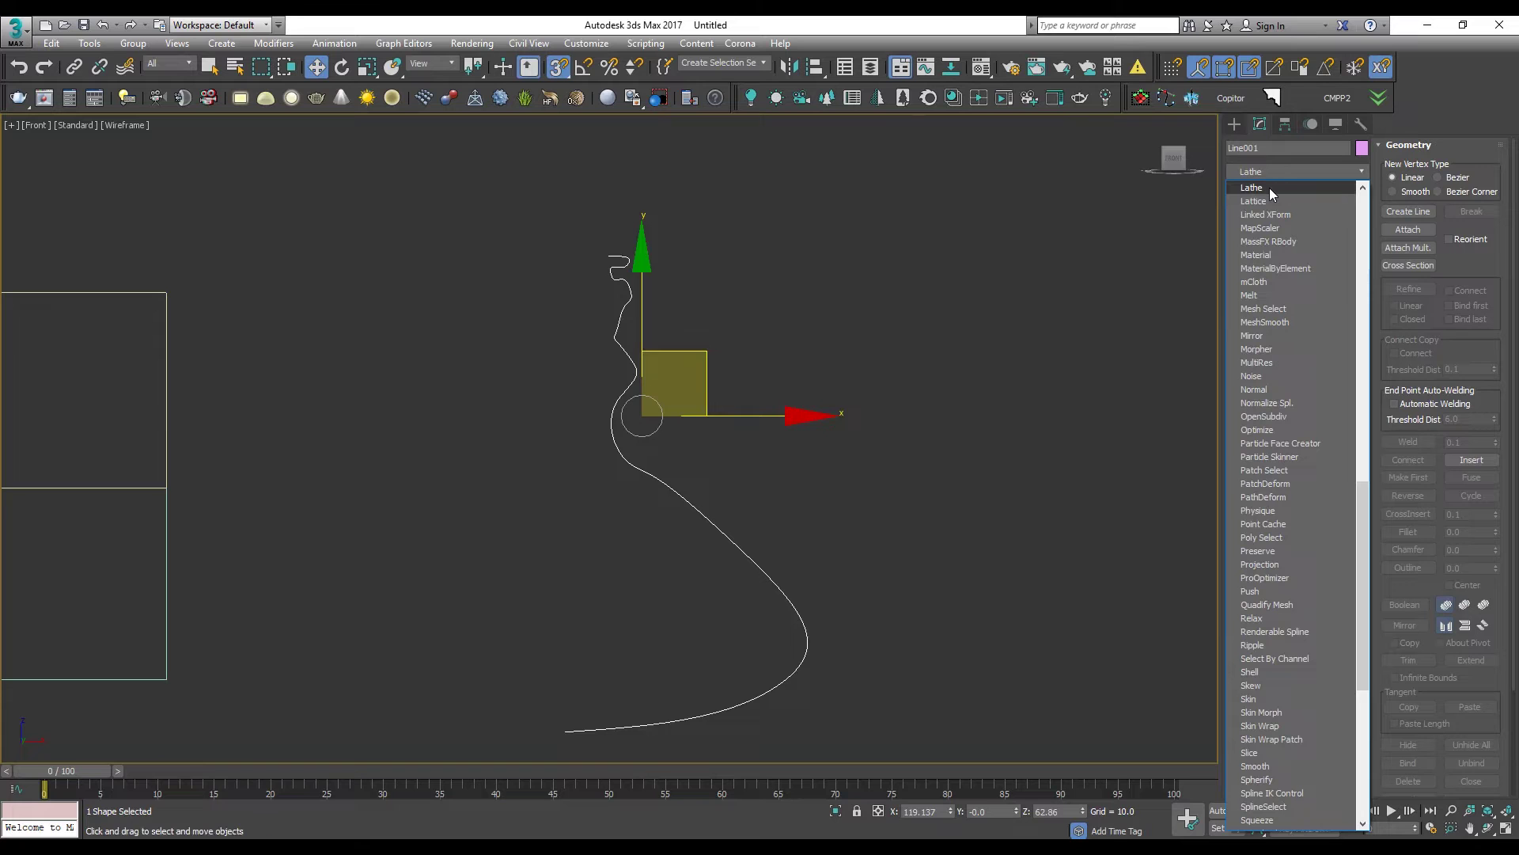
{"action": "left_click", "coordinate": [1265, 188]}
{"action": "key", "text": "F3"}
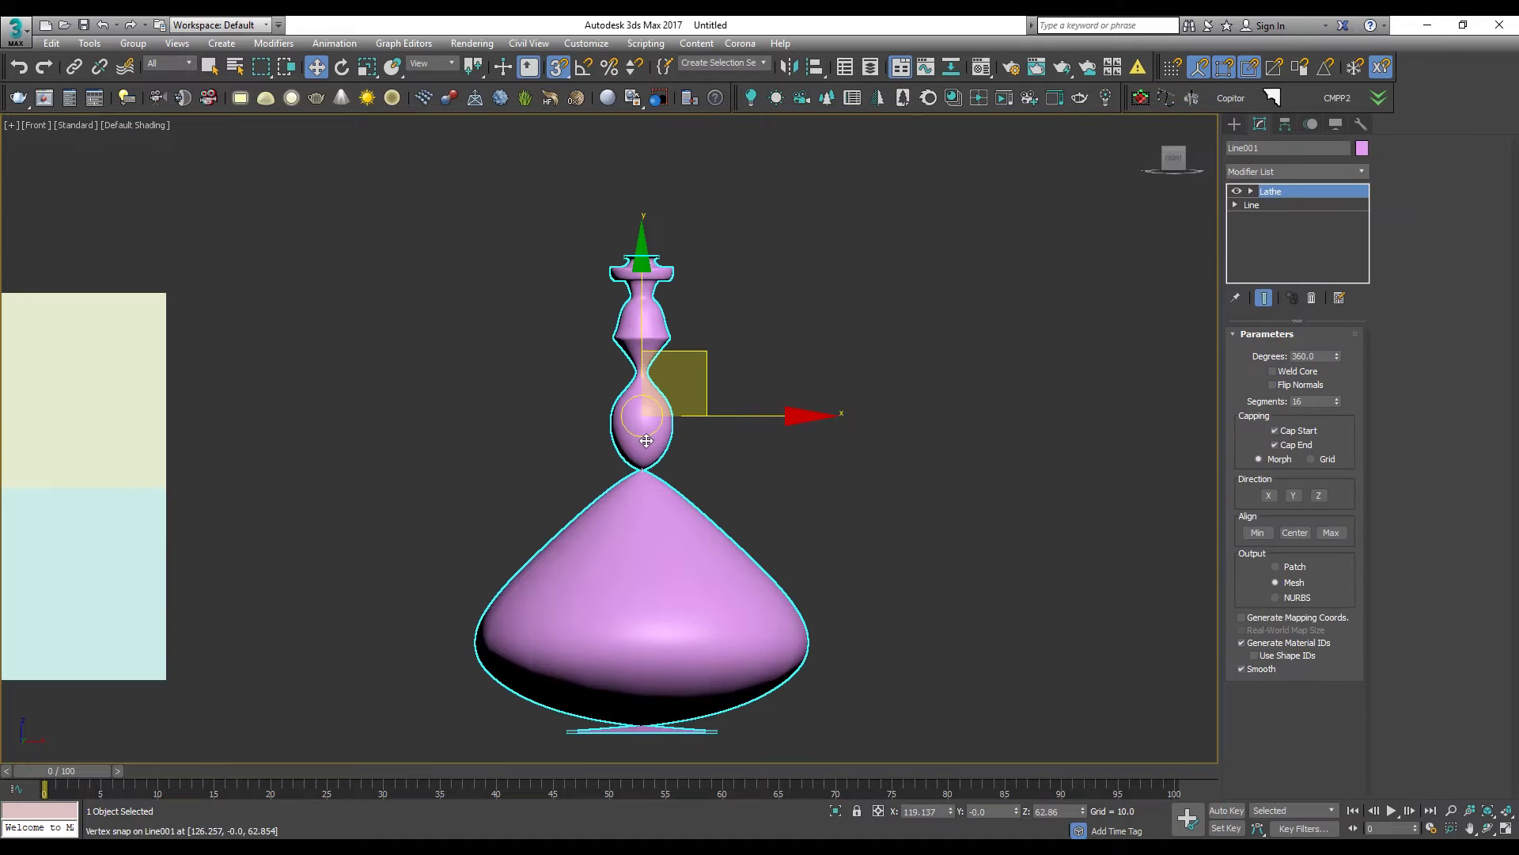
{"action": "middle_click_drag", "start_coordinate": [651, 444], "coordinate": [669, 371]}
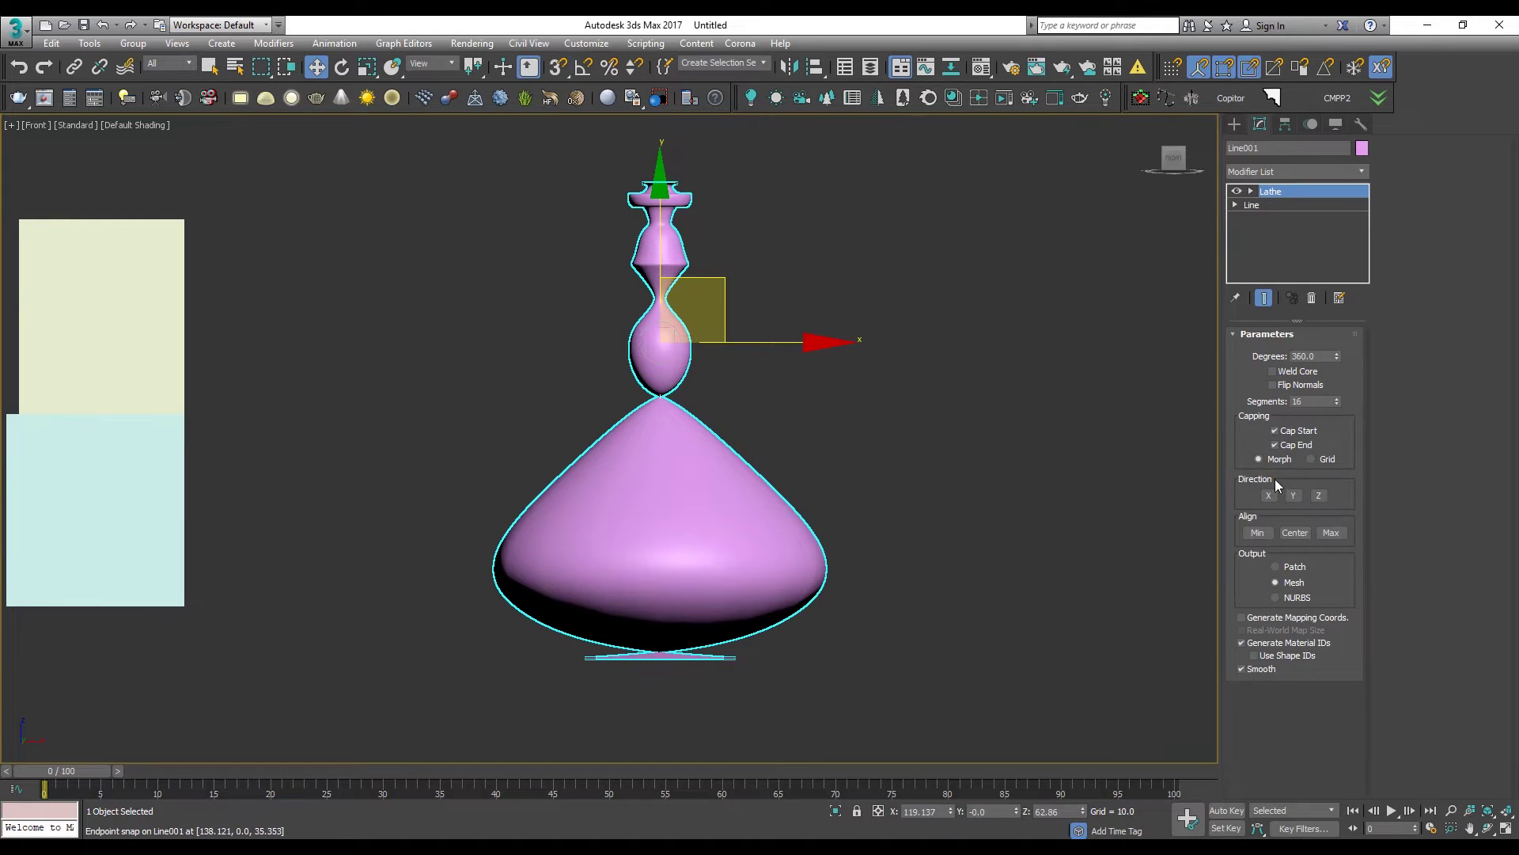
Step: Try the Min, Center and Max axis alignments on the lathed shape
{"action": "left_click", "coordinate": [1258, 533]}
{"action": "left_click", "coordinate": [1293, 532]}
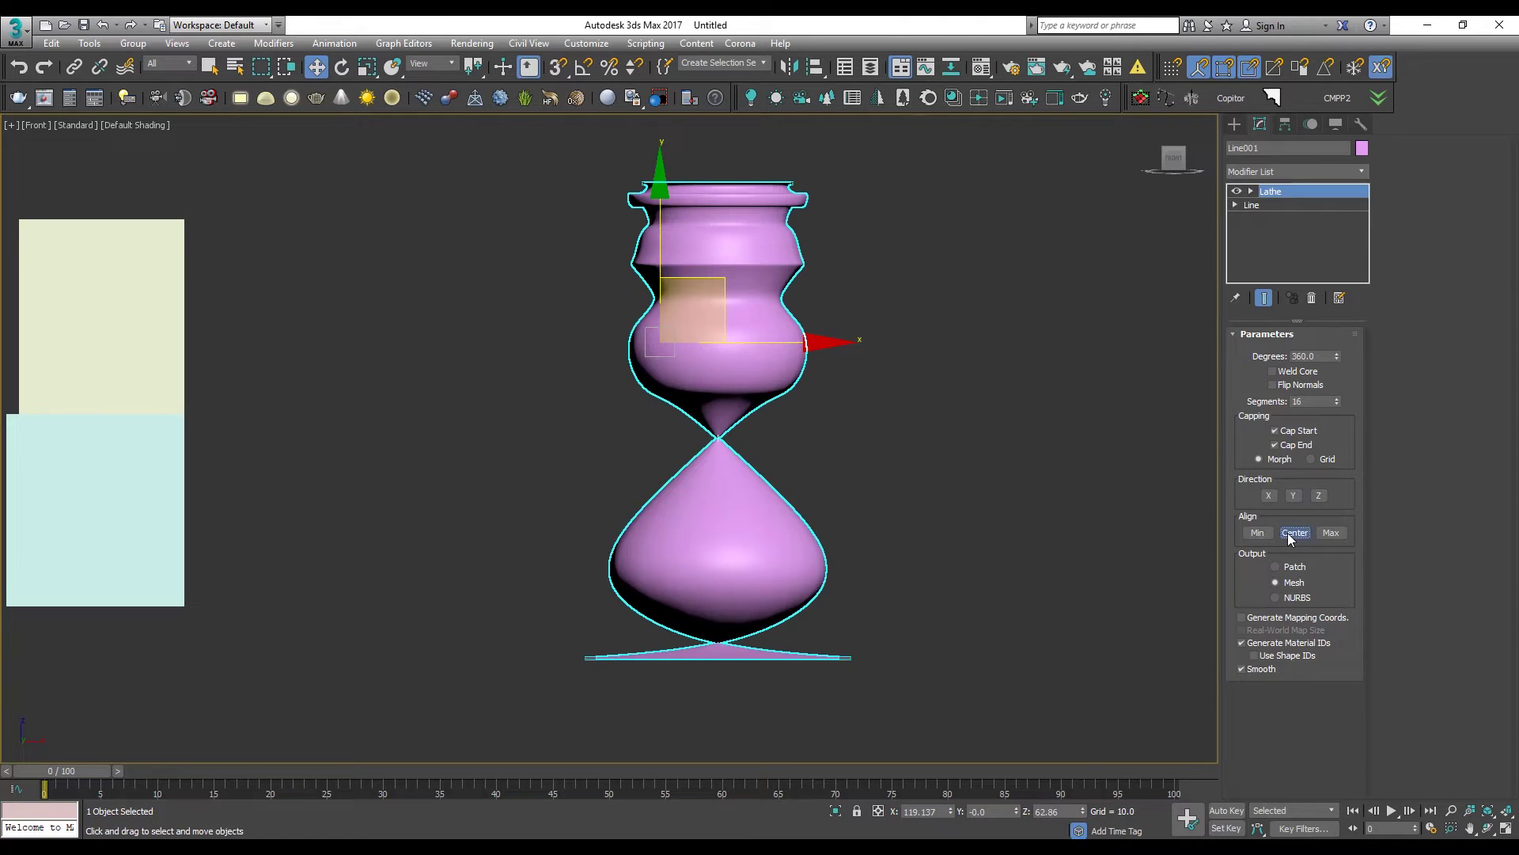
{"action": "left_click", "coordinate": [1268, 533]}
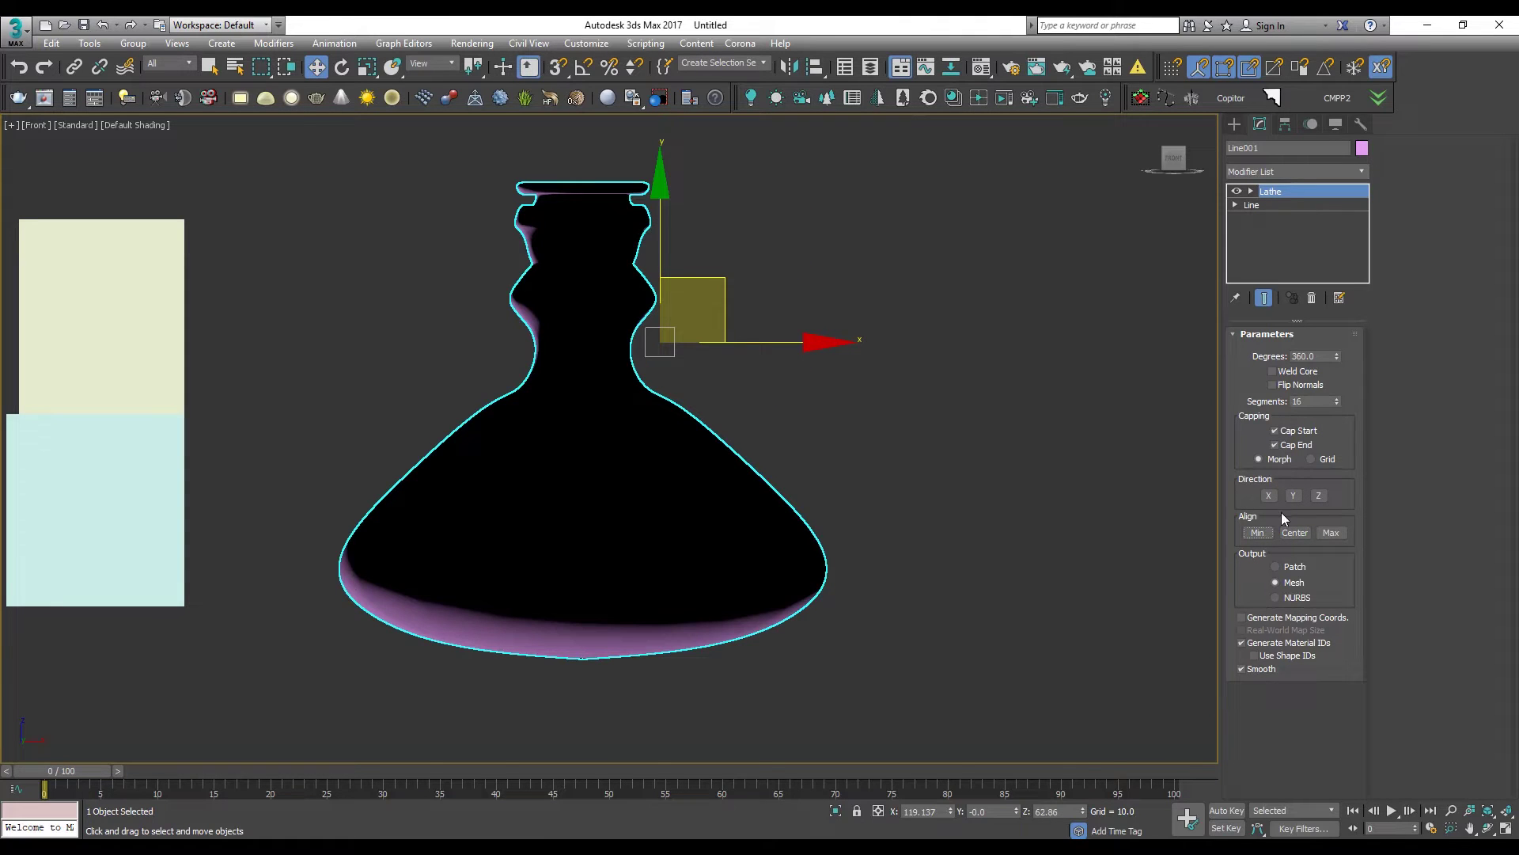
{"action": "left_click", "coordinate": [1331, 533]}
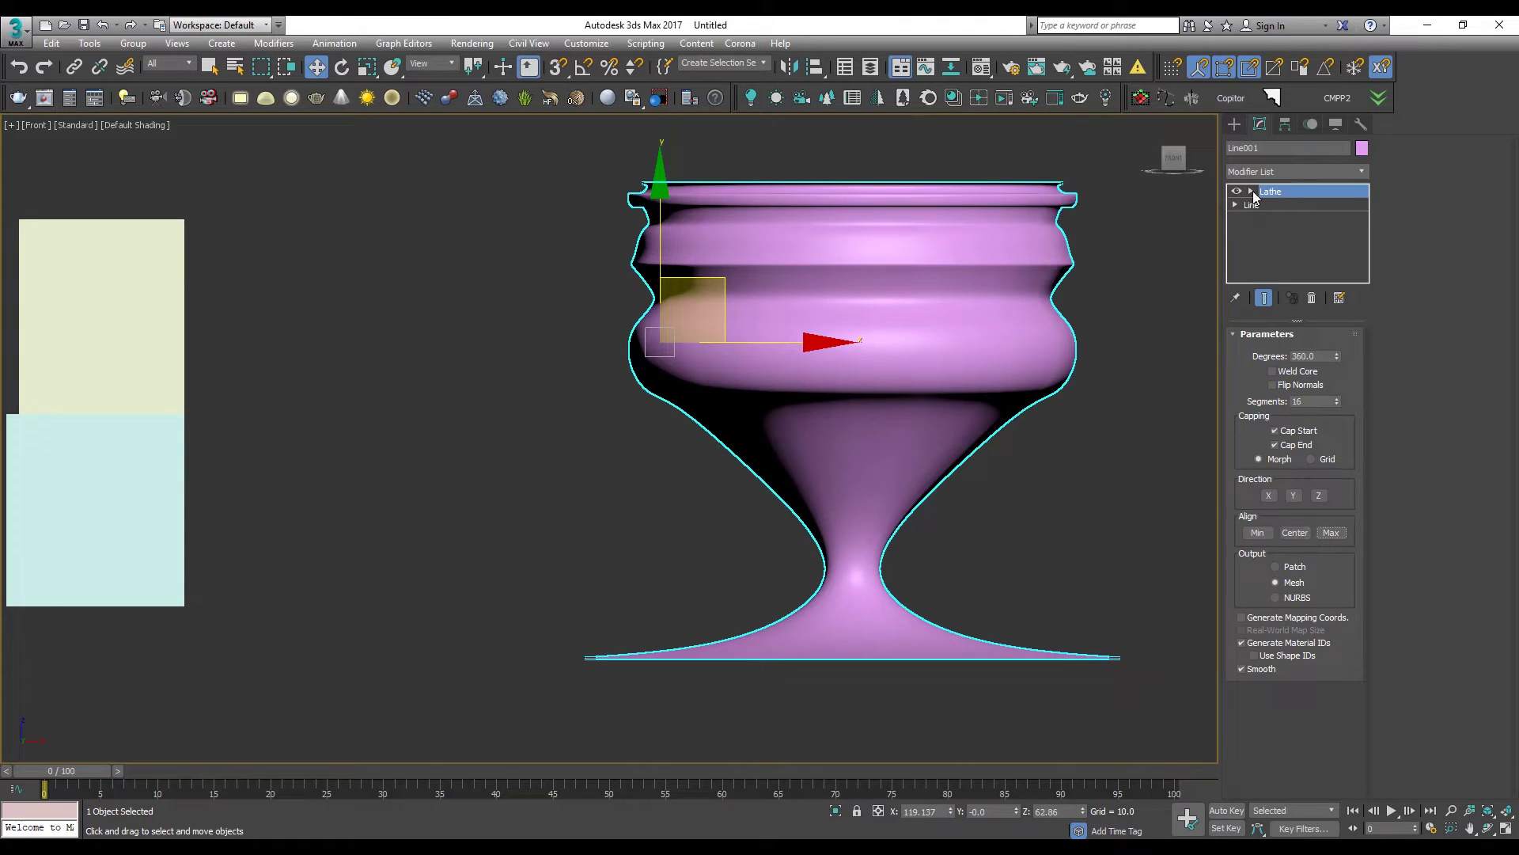
Step: Move the lathe axis along X to form a wide-bodied vase and show it in perspective with edged faces
{"action": "left_click", "coordinate": [1284, 206]}
{"action": "left_click_drag", "start_coordinate": [960, 419], "coordinate": [685, 439]}
{"action": "key", "text": "p"}
{"action": "key", "text": "F4"}
{"action": "middle_click_drag", "start_coordinate": [655, 388], "coordinate": [546, 542], "text": "alt"}
{"action": "scroll", "coordinate": [556, 466], "scroll_direction": "up", "scroll_amount": 5}
{"action": "scroll", "coordinate": [271, 385], "scroll_direction": "down", "scroll_amount": 5}
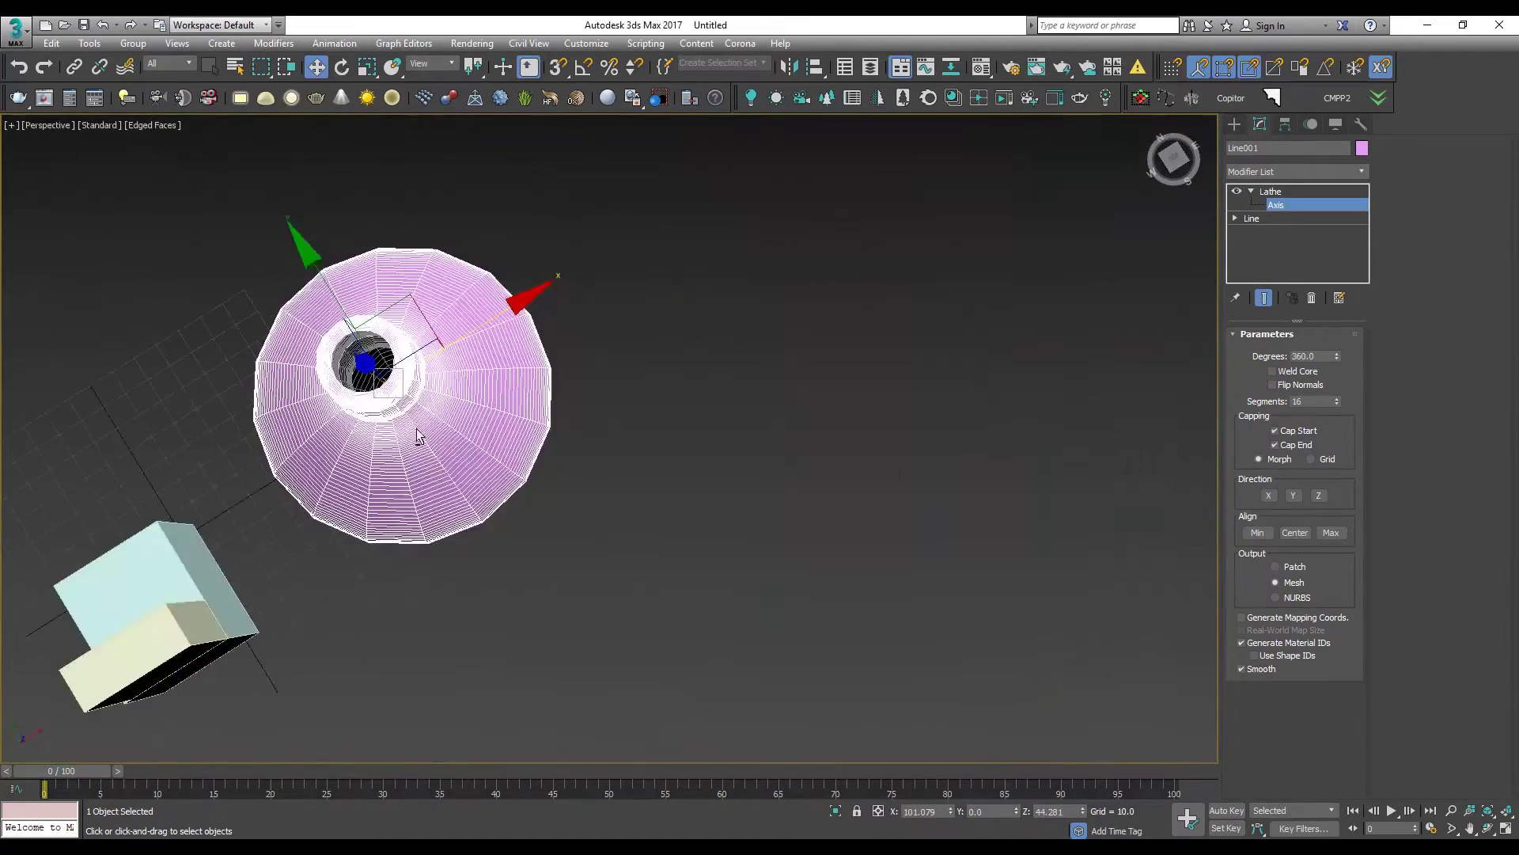
{"action": "middle_click_drag", "start_coordinate": [417, 432], "coordinate": [424, 385], "text": "alt"}
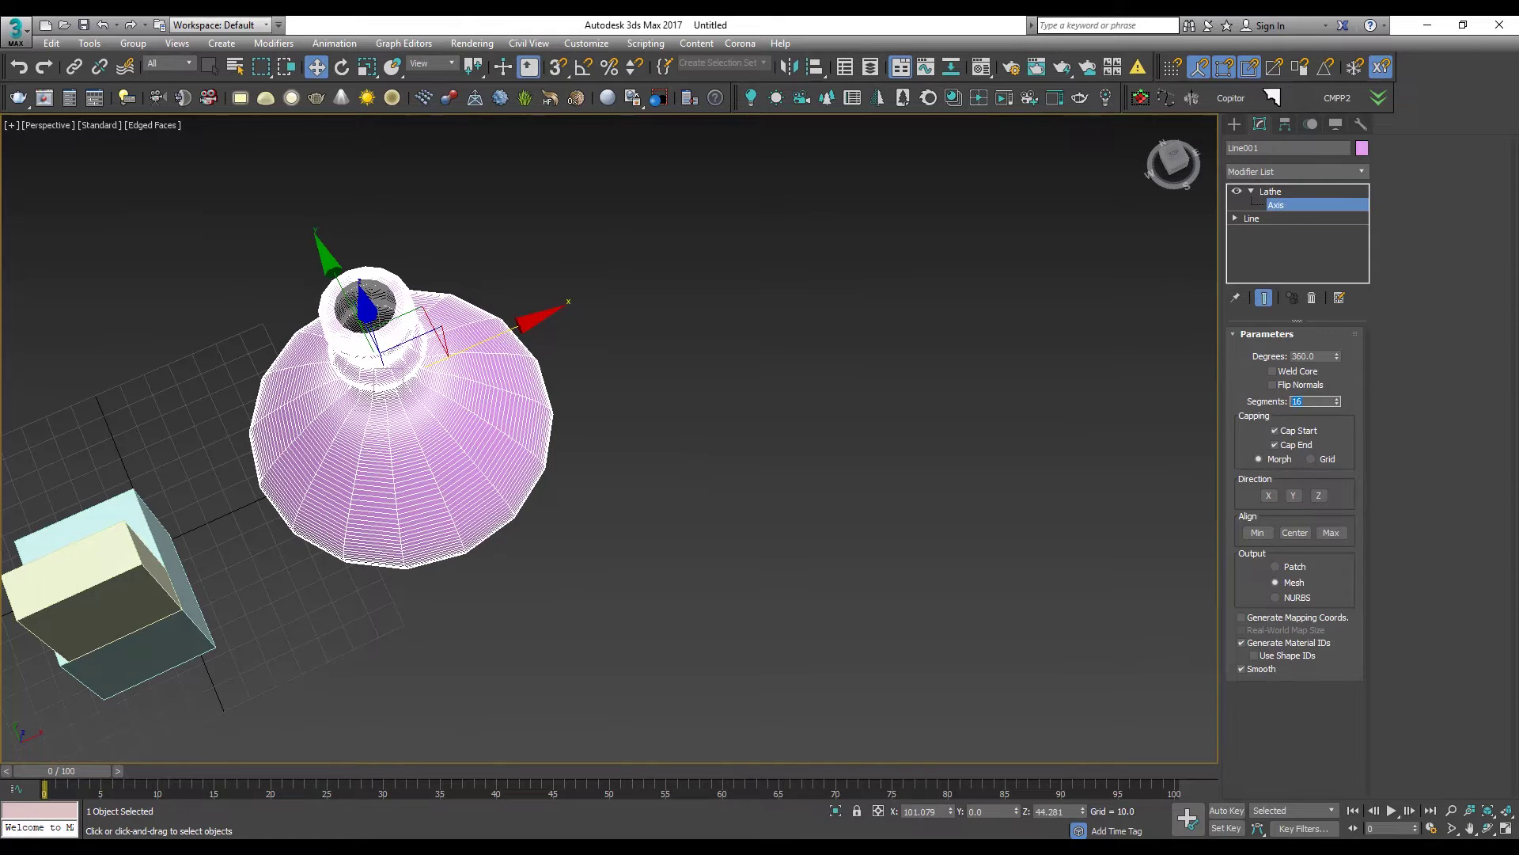
Step: Set the lathe to 50 segments and turn off the edged-face display
{"action": "type", "text": "50"}
{"action": "key", "text": "Return"}
{"action": "mouse_move", "coordinate": [905, 482]}
{"action": "middle_mouse_down", "text": "alt"}
{"action": "mouse_move", "coordinate": [489, 408]}
{"action": "mouse_move", "coordinate": [533, 479]}
{"action": "middle_mouse_up", "text": "alt"}
{"action": "scroll", "coordinate": [320, 349], "scroll_direction": "up", "scroll_amount": 5}
{"action": "key", "text": "F4"}
{"action": "scroll", "coordinate": [533, 398], "scroll_direction": "down", "scroll_amount": 5}
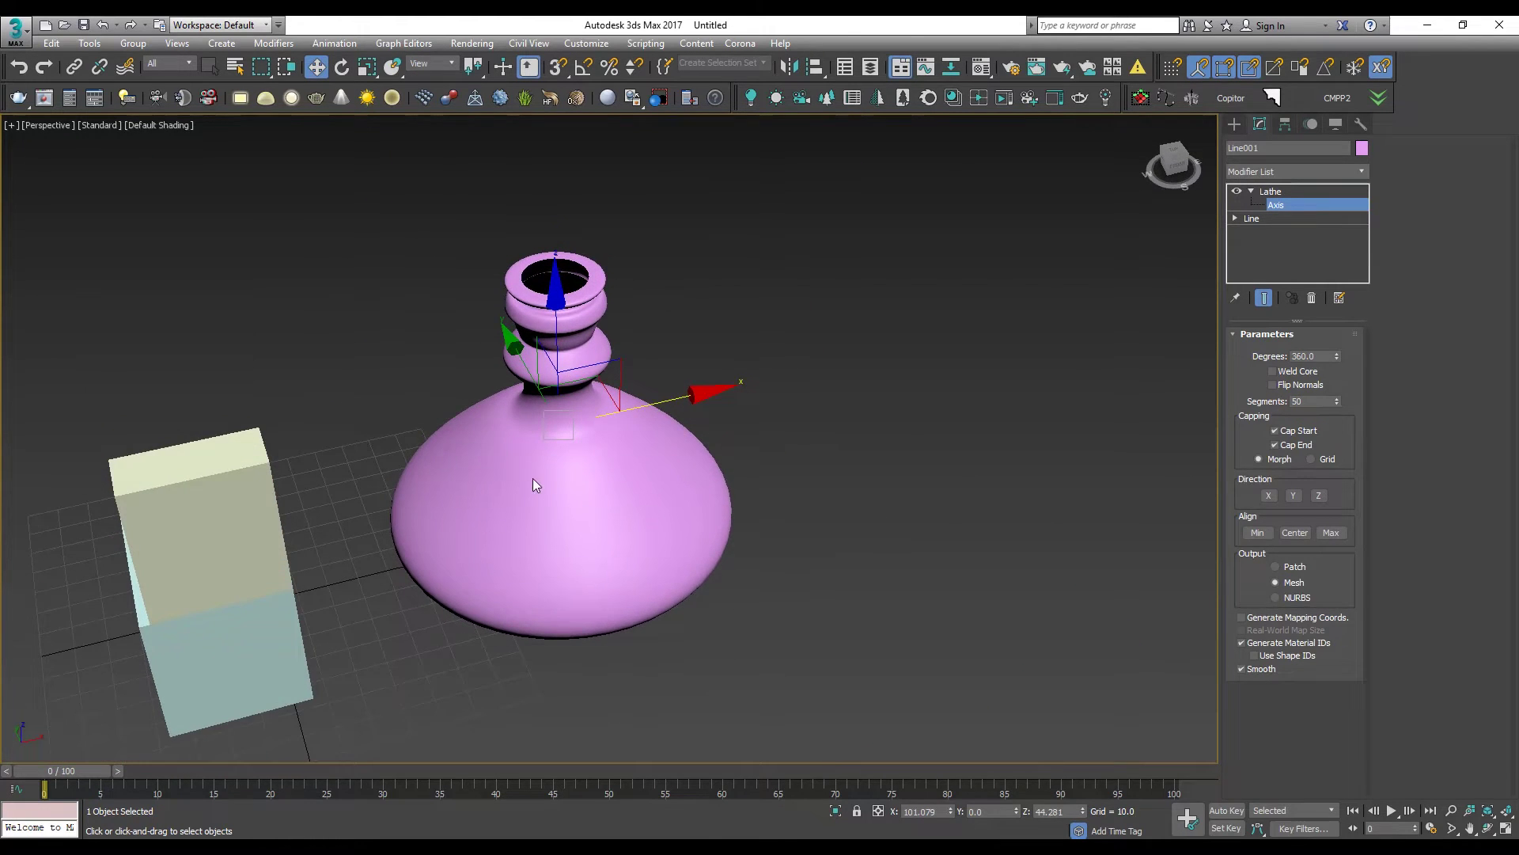
{"action": "mouse_move", "coordinate": [538, 325]}
{"action": "middle_mouse_down", "text": "alt"}
{"action": "mouse_move", "coordinate": [542, 427]}
{"action": "mouse_move", "coordinate": [563, 301]}
{"action": "mouse_move", "coordinate": [513, 321]}
{"action": "middle_mouse_up", "text": "alt"}
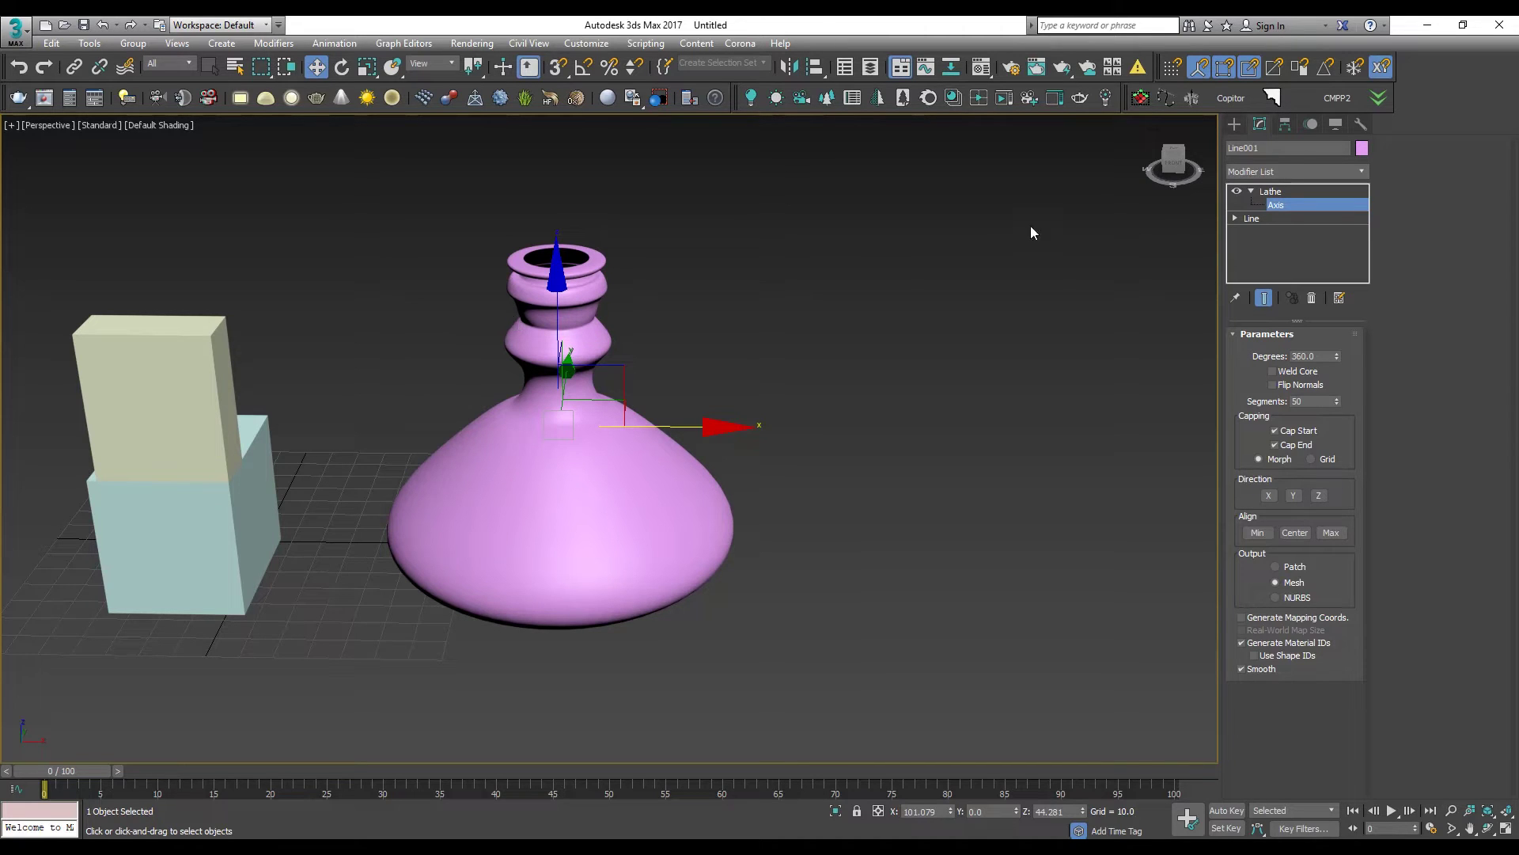
Step: Leave the lathe's Axis level and add a Lattice modifier to the vase above Lathe
{"action": "left_click", "coordinate": [1278, 192]}
{"action": "left_click", "coordinate": [1251, 191]}
{"action": "left_click", "coordinate": [1252, 190]}
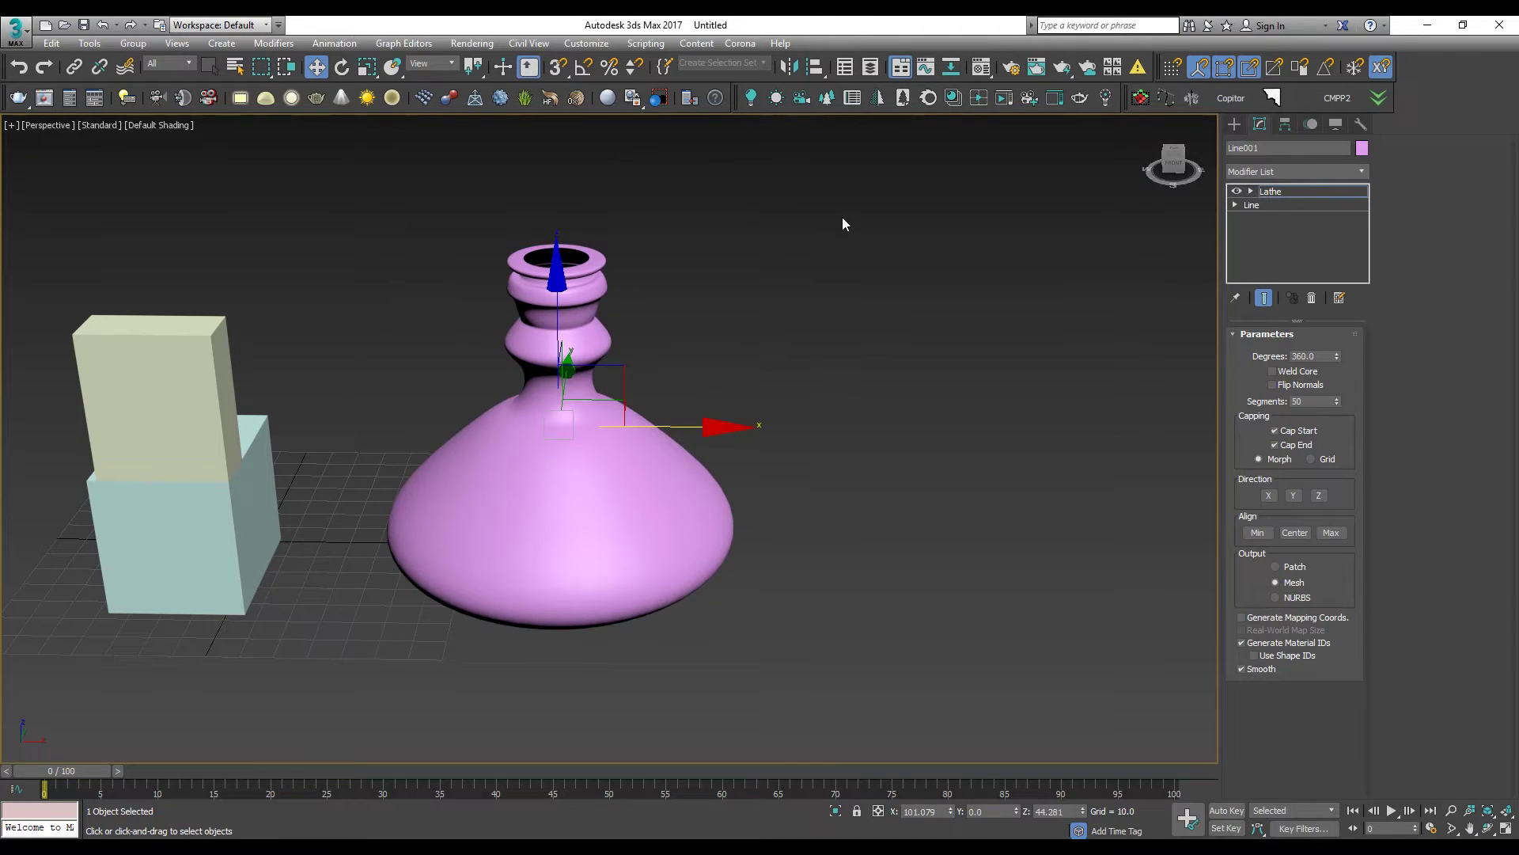
{"action": "left_click", "coordinate": [1294, 171]}
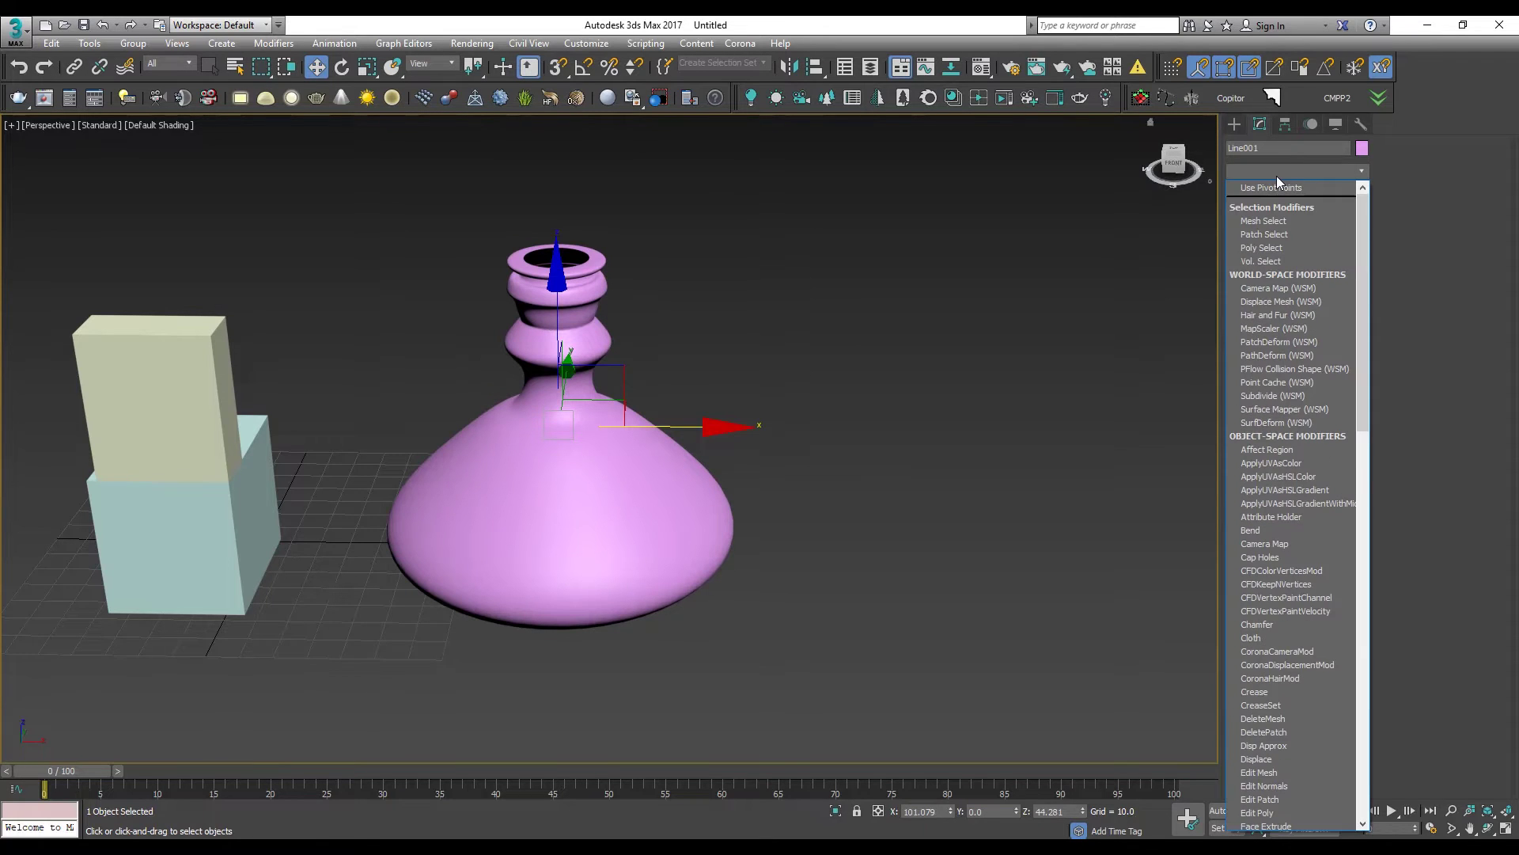
{"action": "key", "text": "l"}
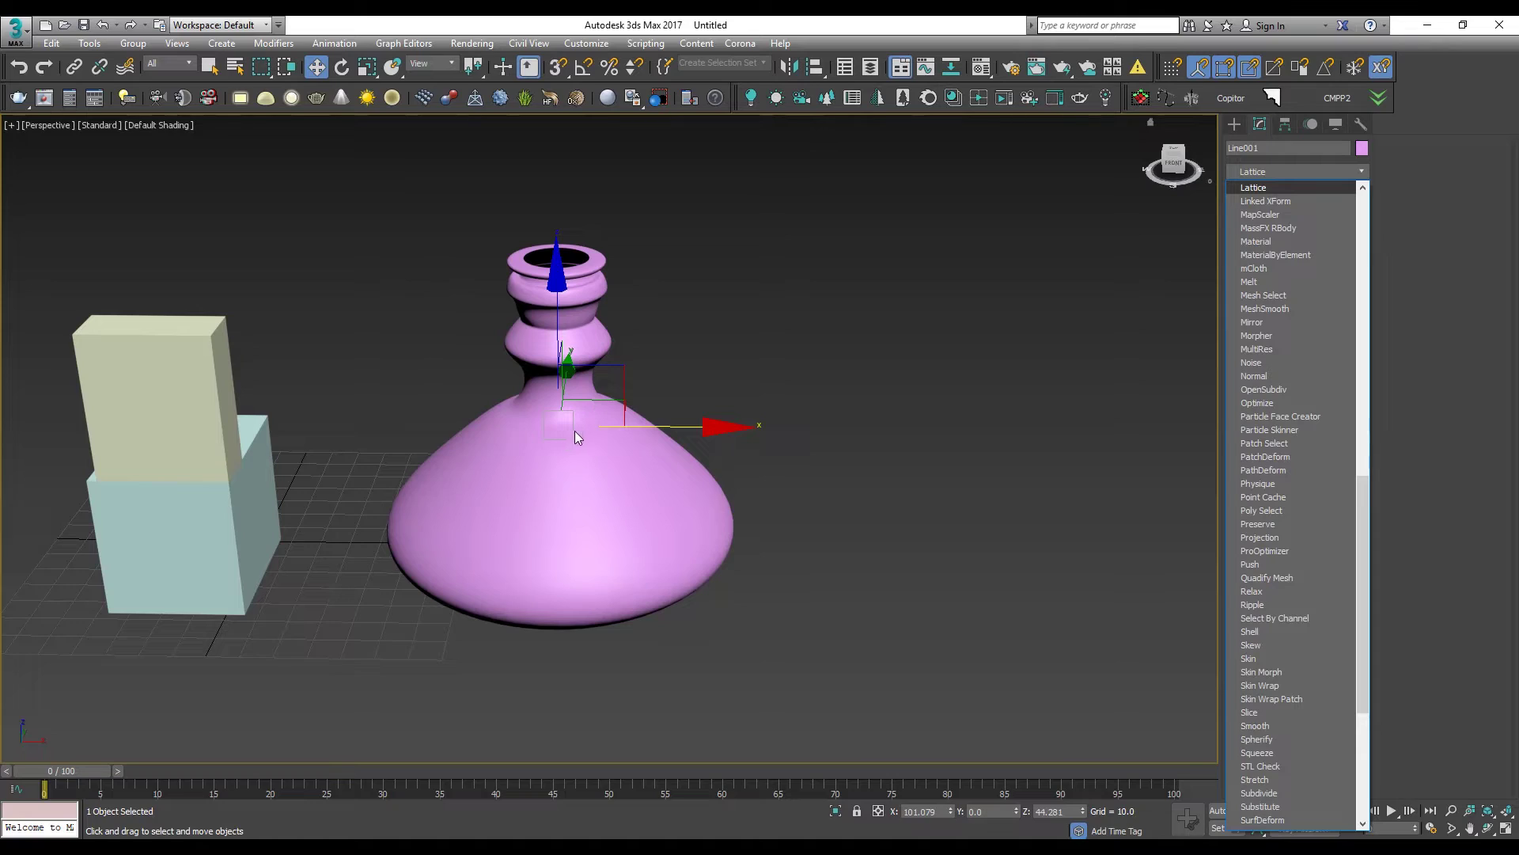
{"action": "key", "text": "Return"}
{"action": "scroll", "coordinate": [563, 451], "scroll_direction": "up", "scroll_amount": 6}
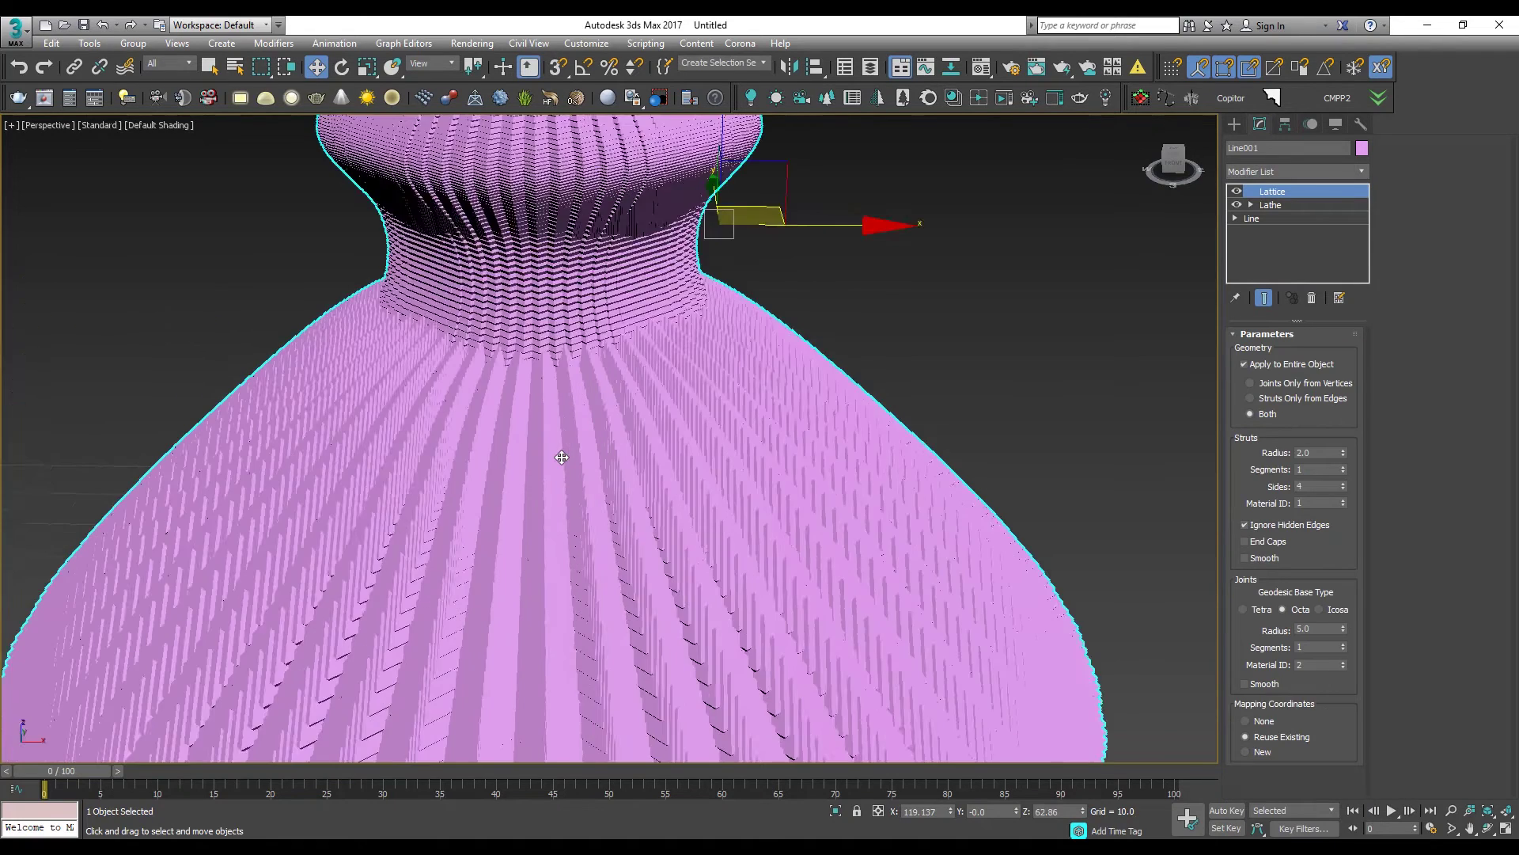
Step: Set the joint radius of the vase's lattice to 0
{"action": "scroll", "coordinate": [584, 475], "scroll_direction": "down", "scroll_amount": 8}
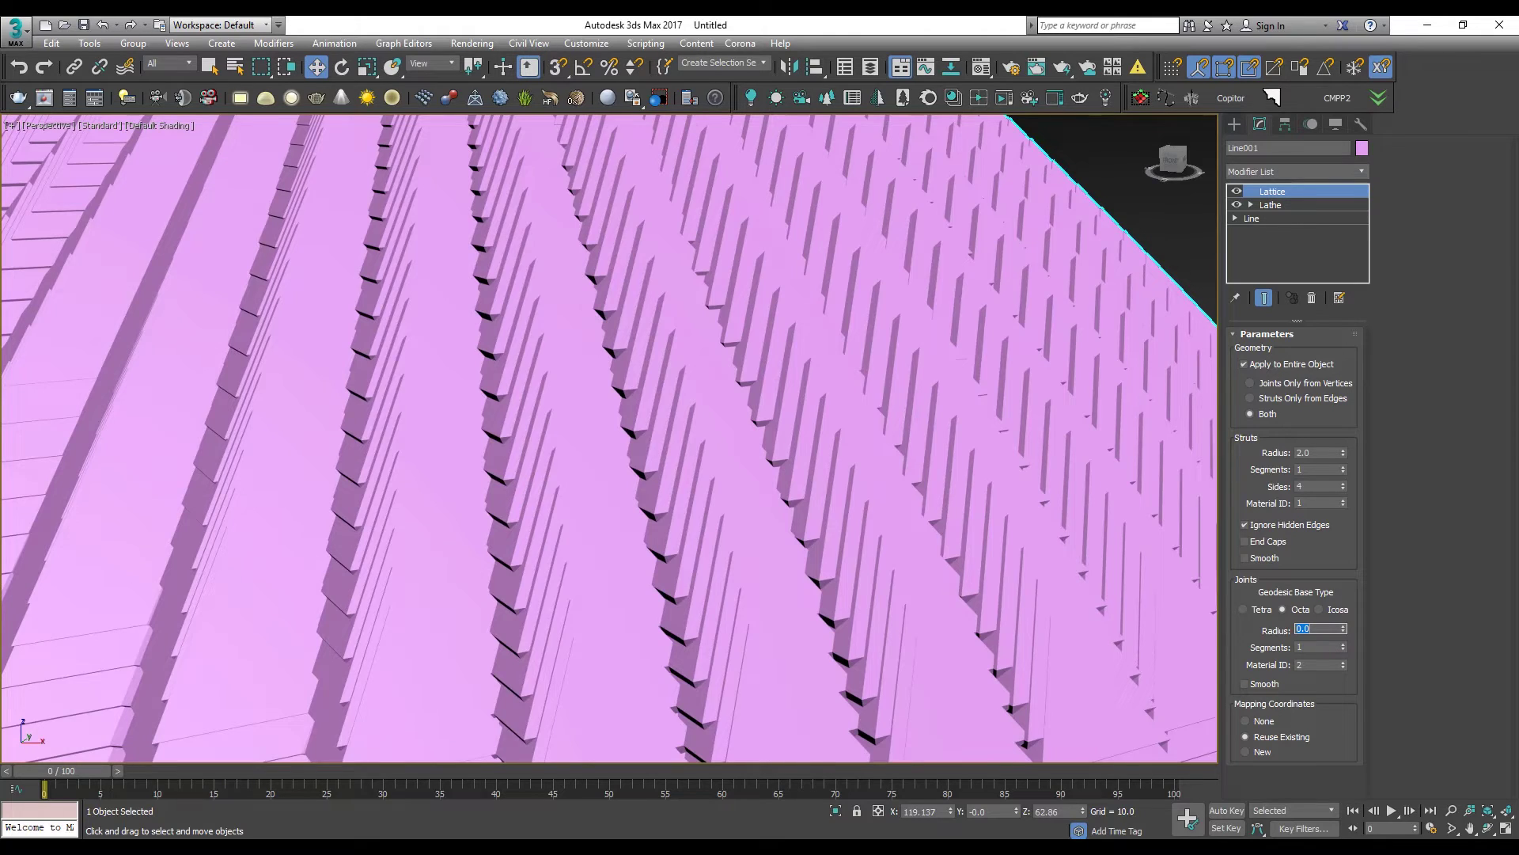
{"action": "scroll", "coordinate": [435, 312], "scroll_direction": "down", "scroll_amount": 2}
{"action": "scroll", "coordinate": [510, 405], "scroll_direction": "down", "scroll_amount": 4}
{"action": "middle_click_drag", "start_coordinate": [512, 410], "coordinate": [583, 380], "text": "alt"}
{"action": "scroll", "coordinate": [599, 448], "scroll_direction": "up", "scroll_amount": 4}
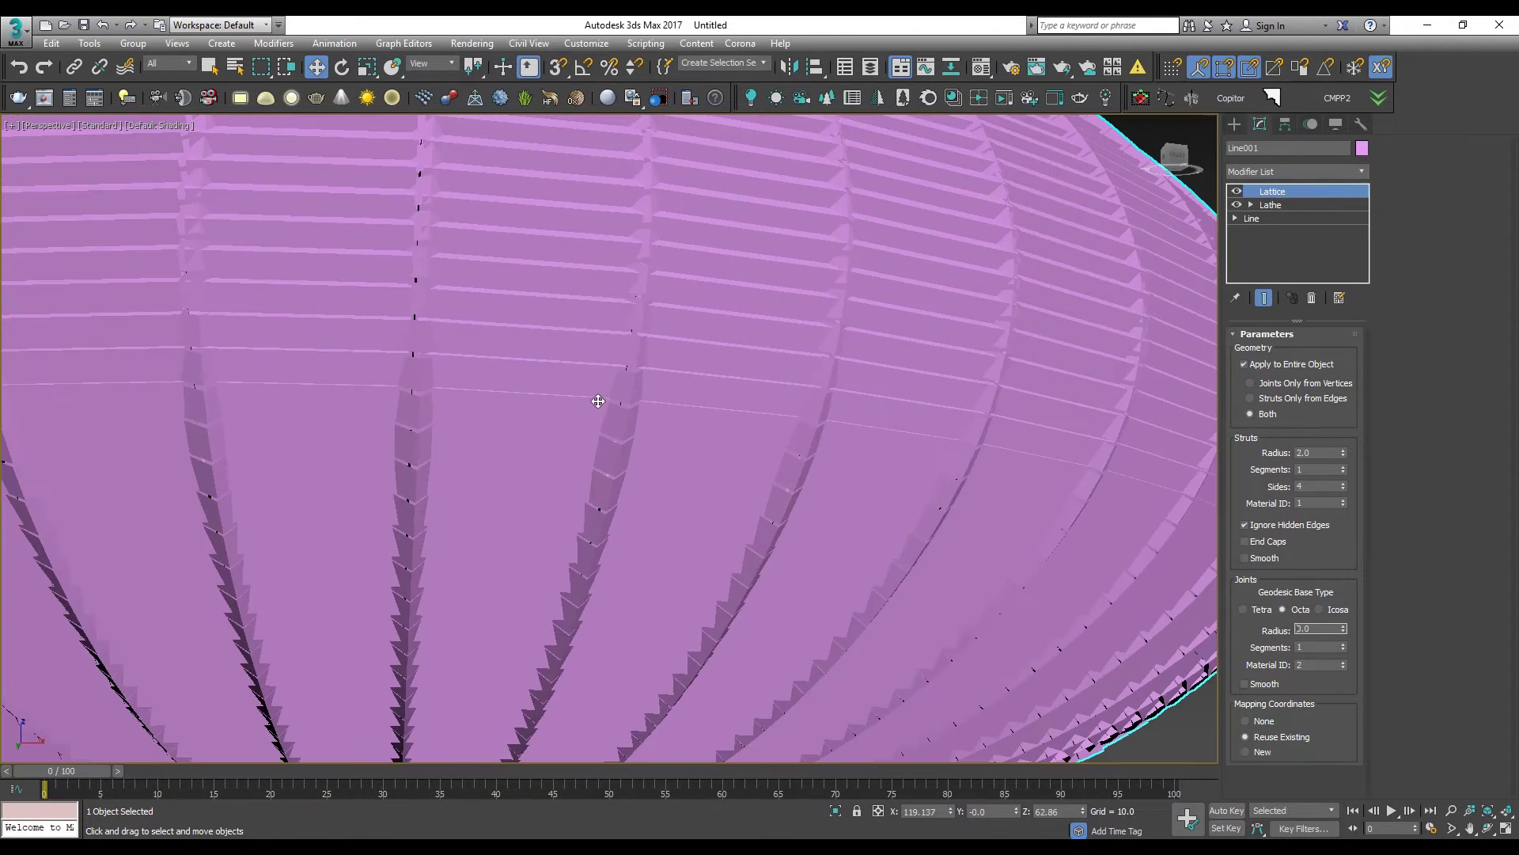
Step: Set the strut radius of the vase's lattice to 0.5 and reduce it further to 0.1
{"action": "double_click", "coordinate": [1320, 451]}
{"action": "type", "text": "0.5"}
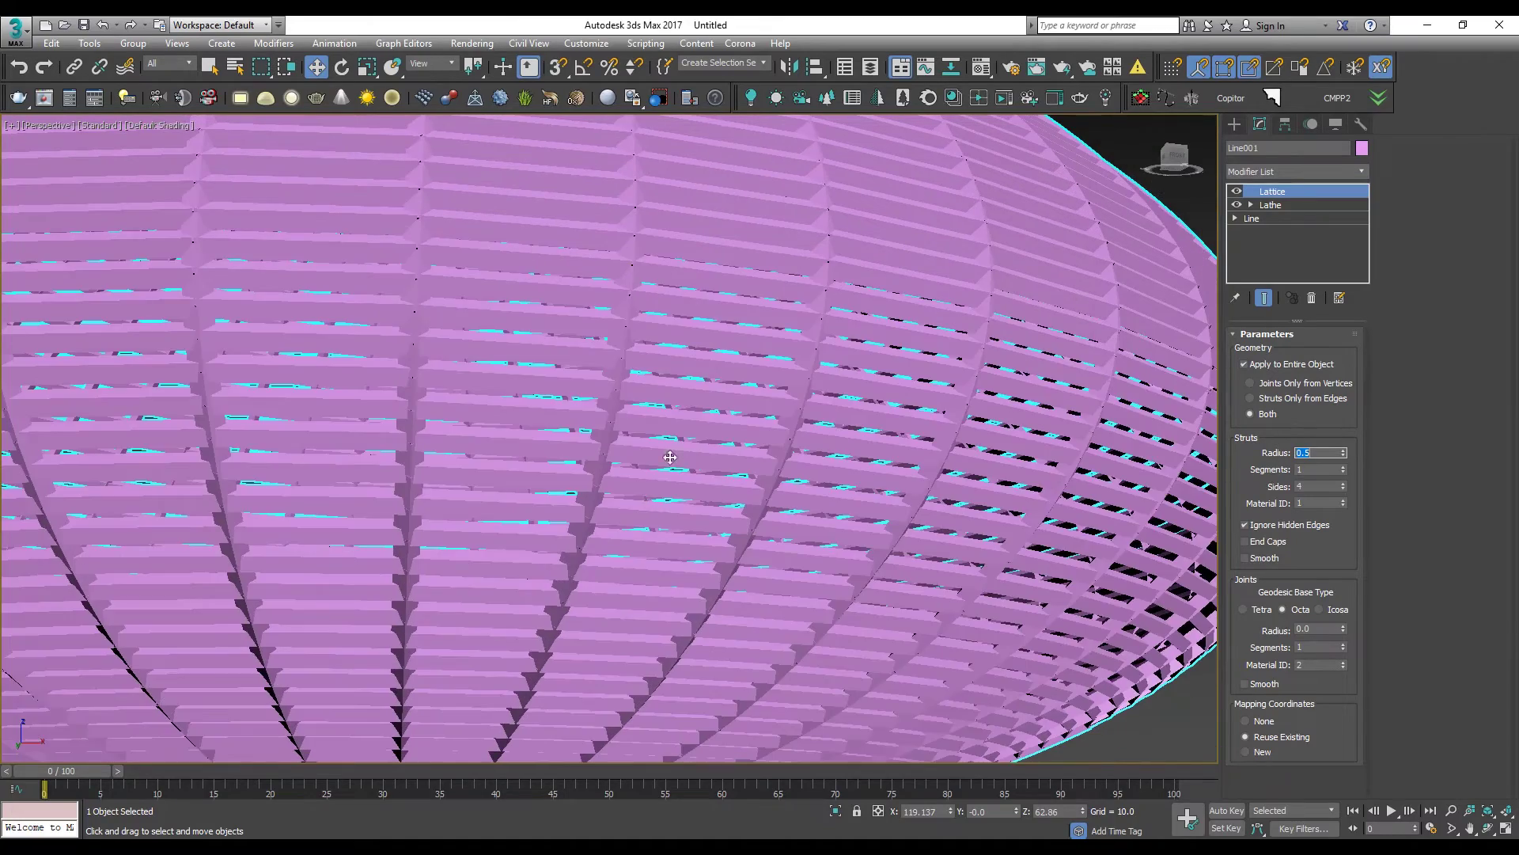
{"action": "scroll", "coordinate": [694, 416], "scroll_direction": "down", "scroll_amount": 2}
{"action": "middle_click_drag", "start_coordinate": [695, 414], "coordinate": [949, 480], "text": "alt"}
{"action": "scroll", "coordinate": [716, 485], "scroll_direction": "up", "scroll_amount": 4}
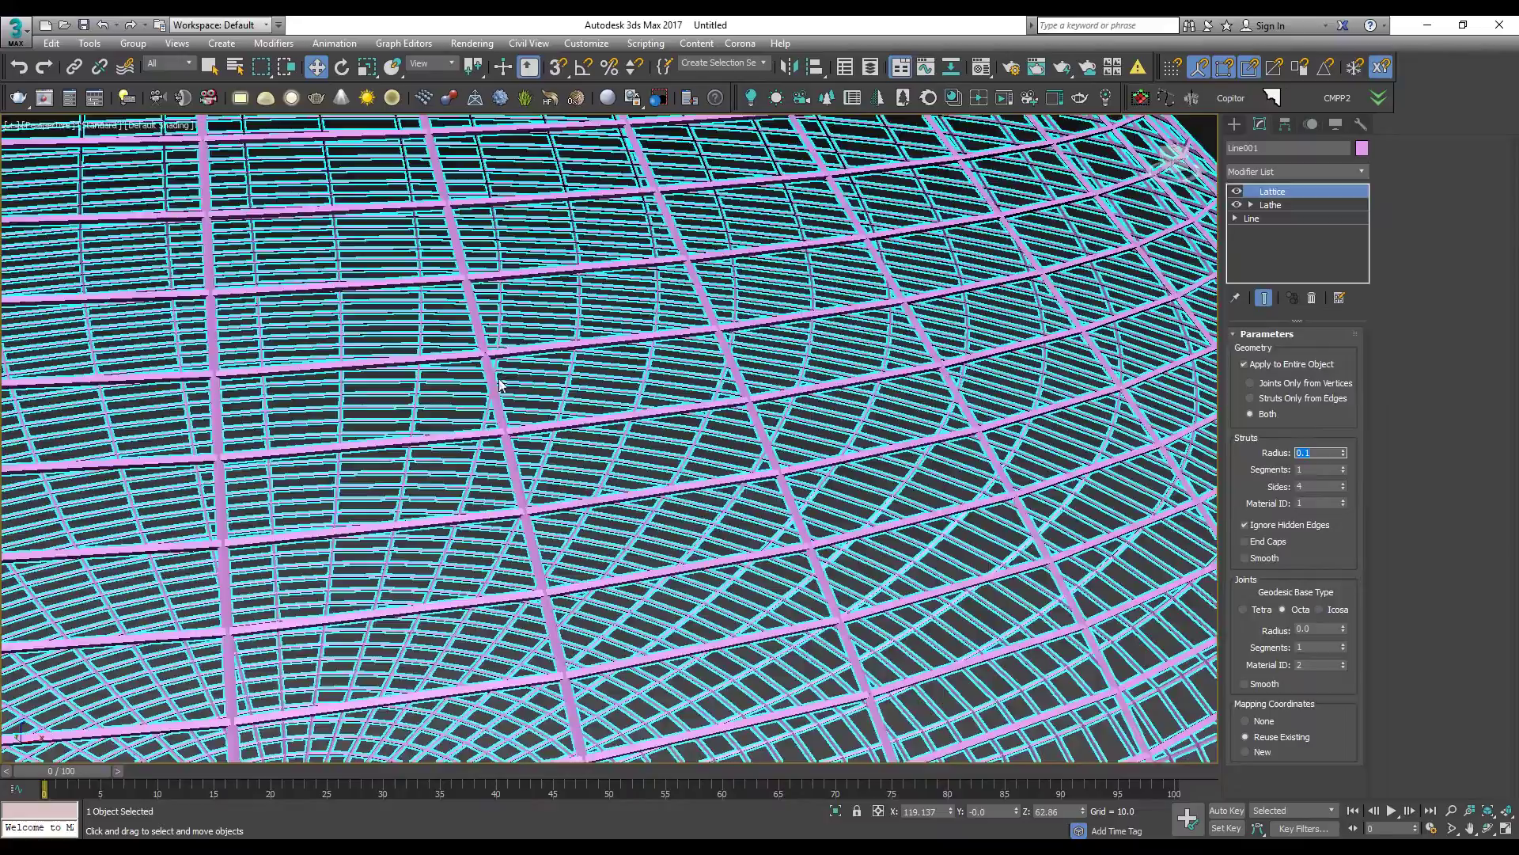
Step: Deselect the vase and examine its thin lattice mesh up close and from a distance
{"action": "scroll", "coordinate": [433, 400], "scroll_direction": "down", "scroll_amount": 7}
{"action": "left_click", "coordinate": [684, 435]}
{"action": "scroll", "coordinate": [388, 421], "scroll_direction": "up", "scroll_amount": 6}
{"action": "scroll", "coordinate": [388, 422], "scroll_direction": "down", "scroll_amount": 6}
{"action": "middle_click_drag", "start_coordinate": [388, 421], "coordinate": [507, 427], "text": "alt"}
{"action": "scroll", "coordinate": [594, 405], "scroll_direction": "down", "scroll_amount": 5}
Step: Create a geosphere with a radius of about 65 beside the boxes and show its edged faces
{"action": "middle_click_drag", "start_coordinate": [593, 405], "coordinate": [699, 332]}
{"action": "middle_click_drag", "start_coordinate": [254, 415], "coordinate": [827, 316]}
{"action": "left_click", "coordinate": [1234, 124]}
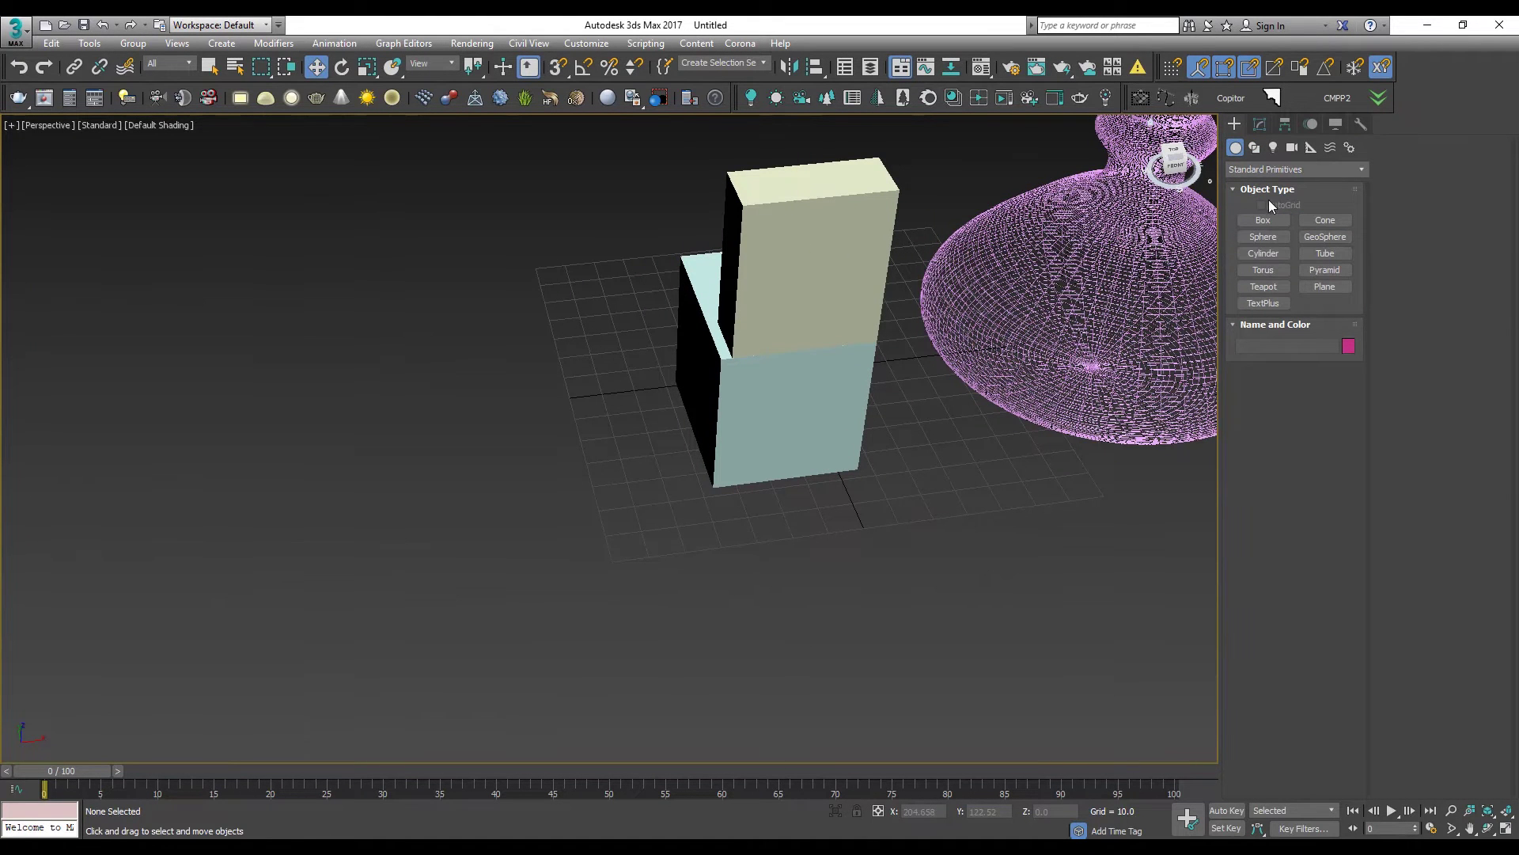
{"action": "left_click", "coordinate": [1324, 237]}
{"action": "left_click_drag", "start_coordinate": [356, 426], "coordinate": [516, 525]}
{"action": "key", "text": "F4"}
{"action": "middle_click_drag", "start_coordinate": [369, 440], "coordinate": [264, 335], "text": "alt"}
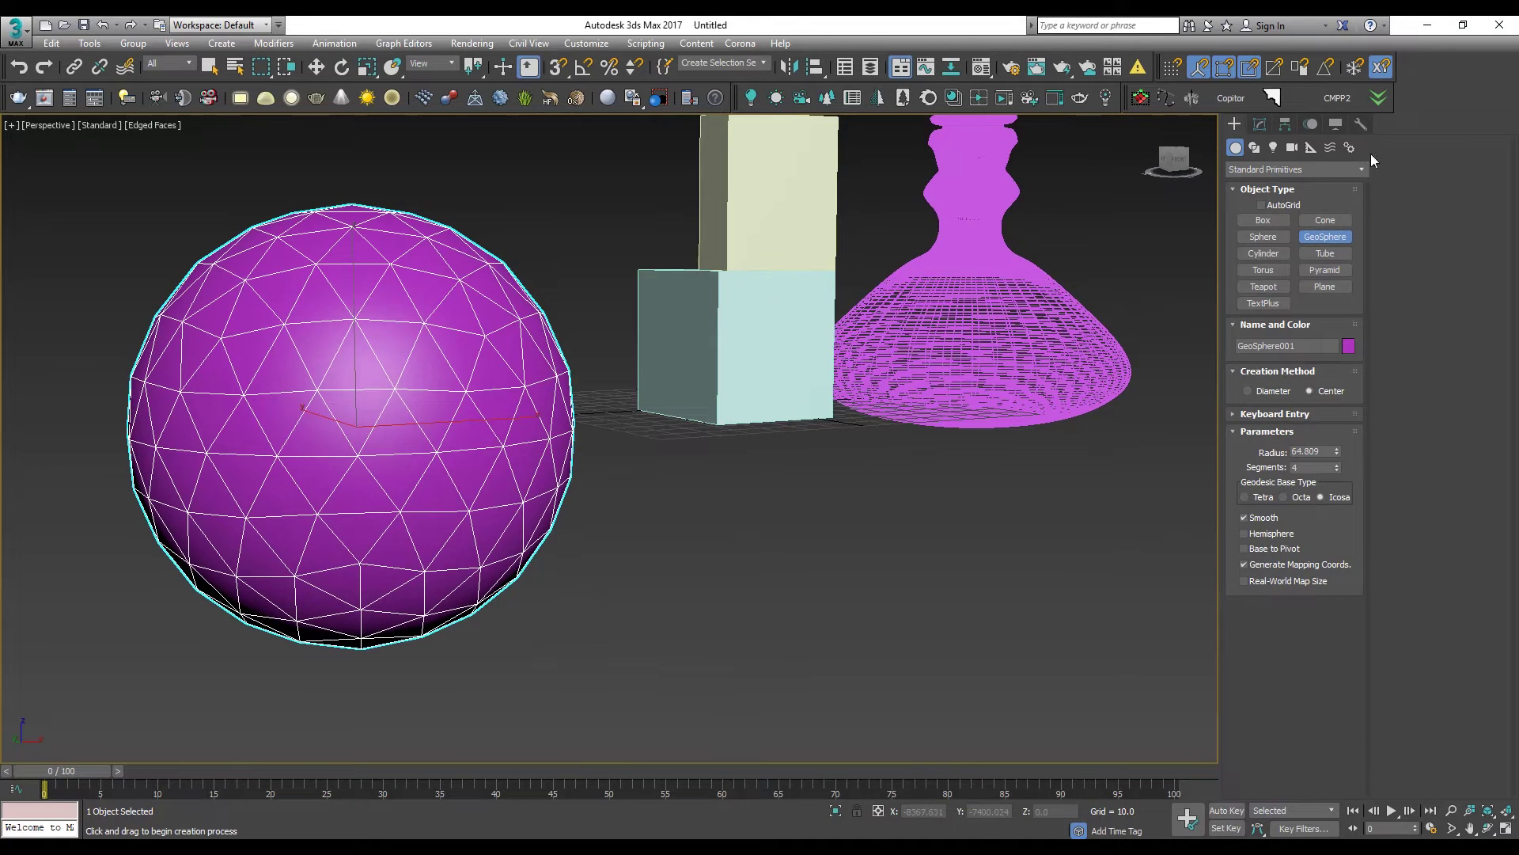
Step: Add a Lattice modifier to the geosphere and set its joint radius to 0
{"action": "left_click", "coordinate": [1260, 124]}
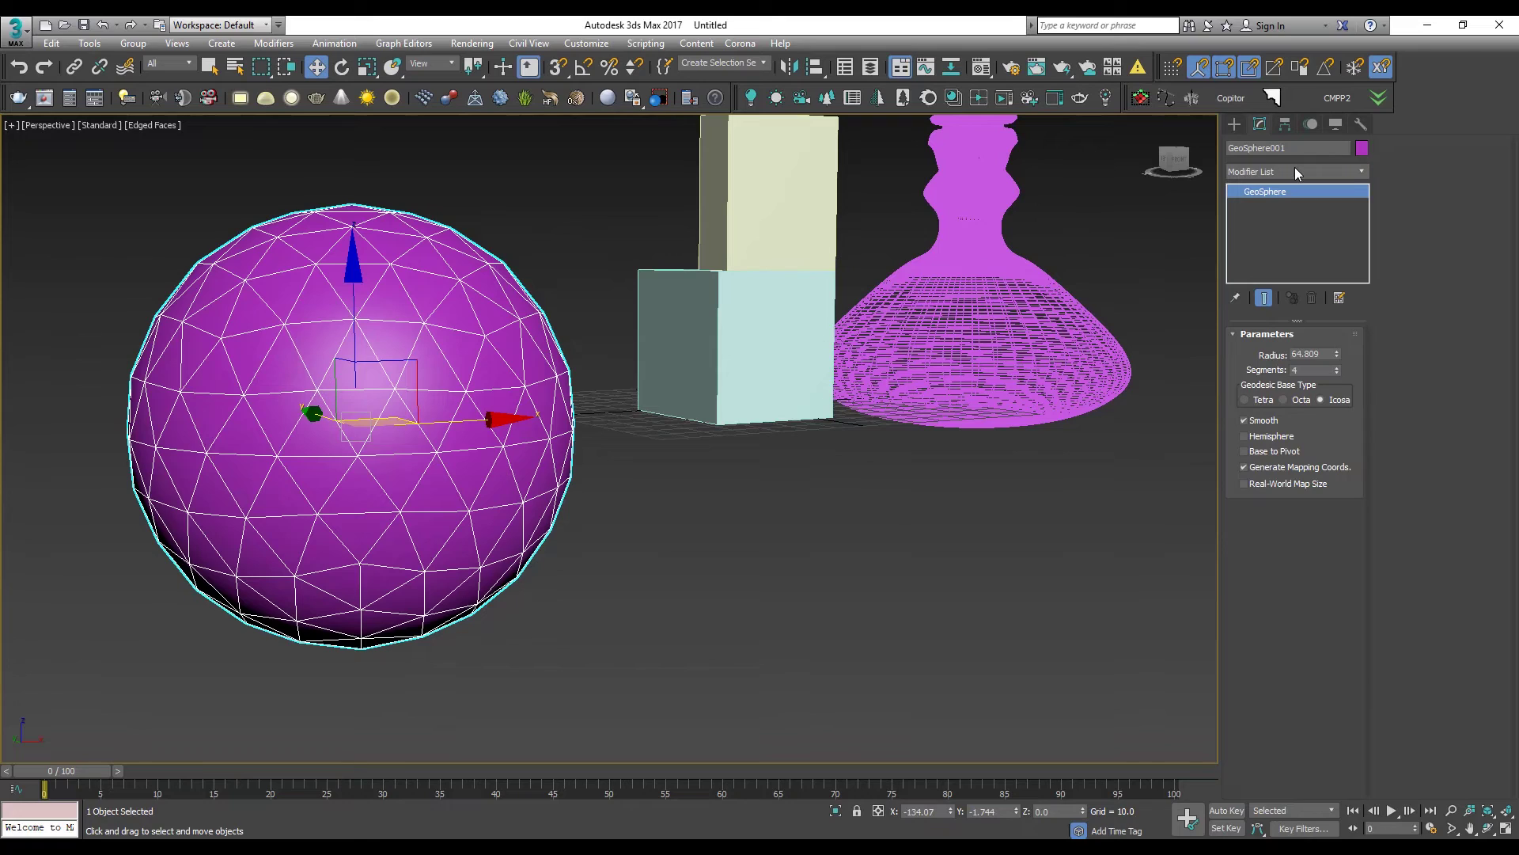
{"action": "left_click", "coordinate": [1295, 168]}
{"action": "key", "text": "l"}
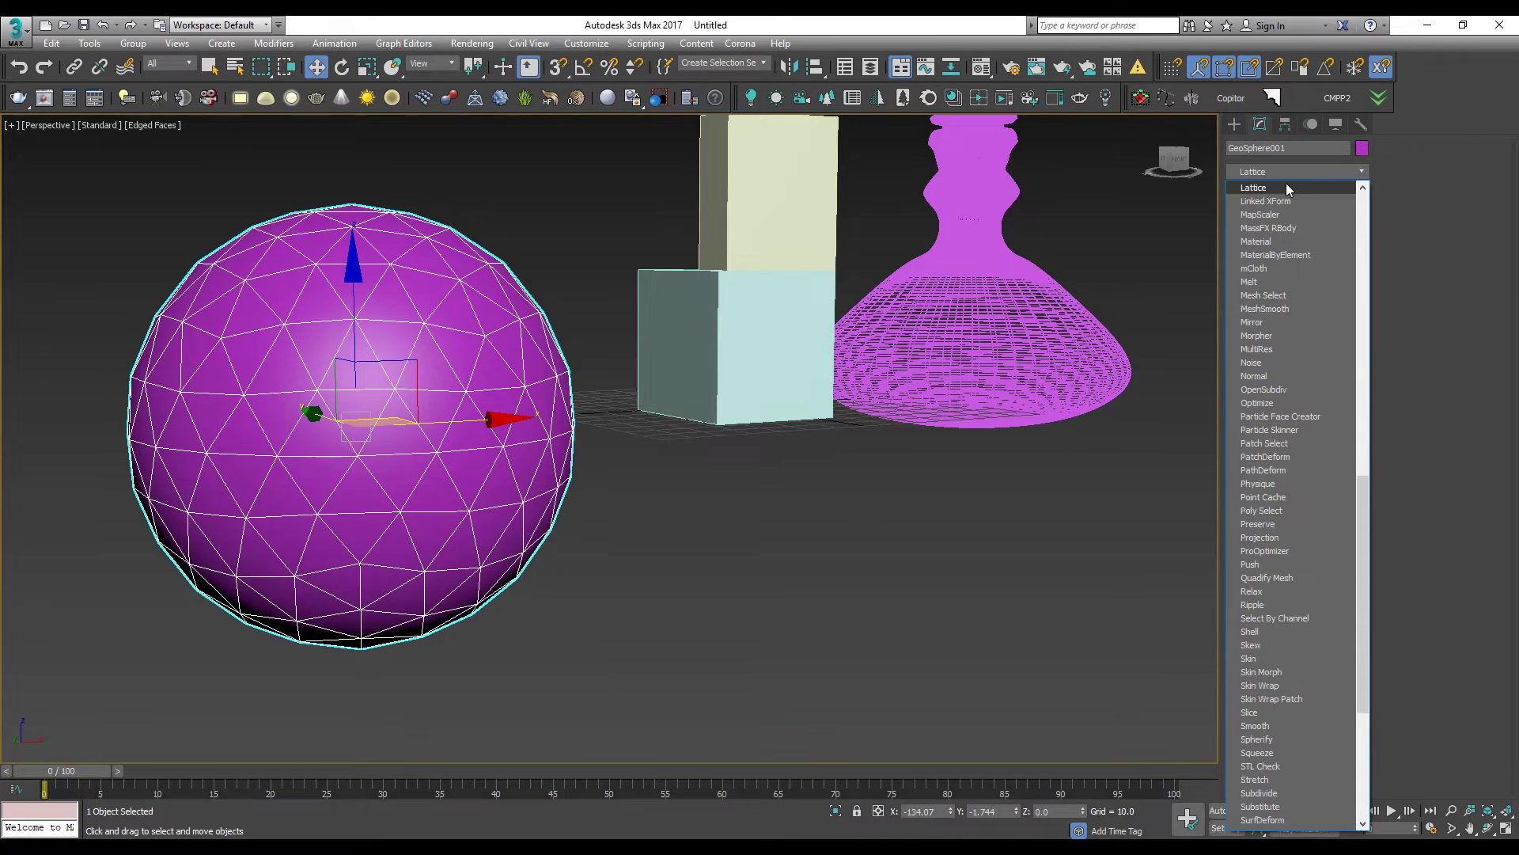
{"action": "left_click", "coordinate": [1285, 185]}
{"action": "right_click", "coordinate": [1341, 625]}
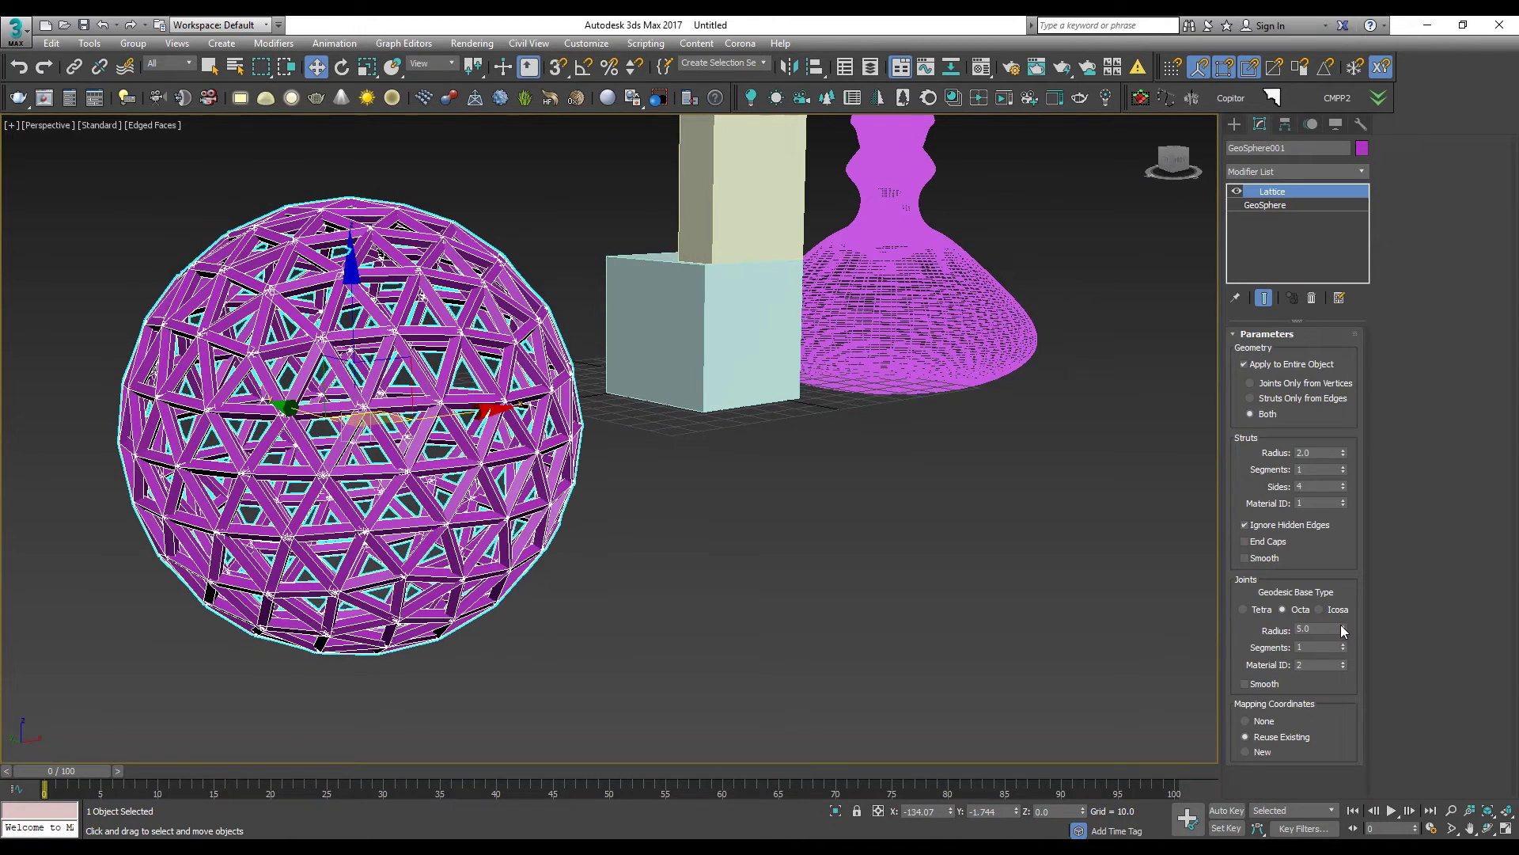
{"action": "scroll", "coordinate": [405, 430], "scroll_direction": "up", "scroll_amount": 10}
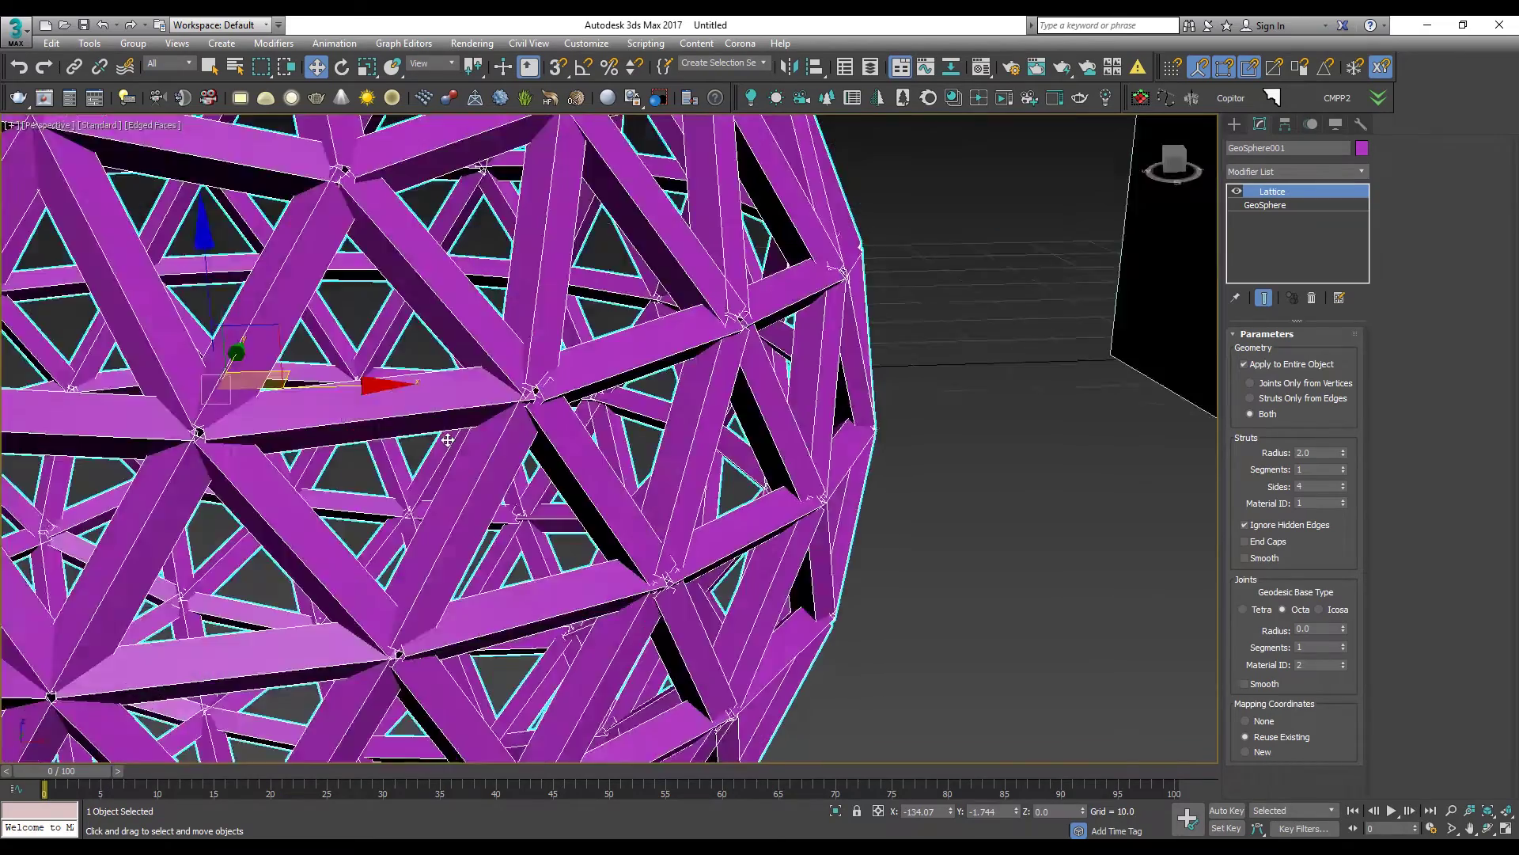
{"action": "scroll", "coordinate": [404, 429], "scroll_direction": "down", "scroll_amount": 10}
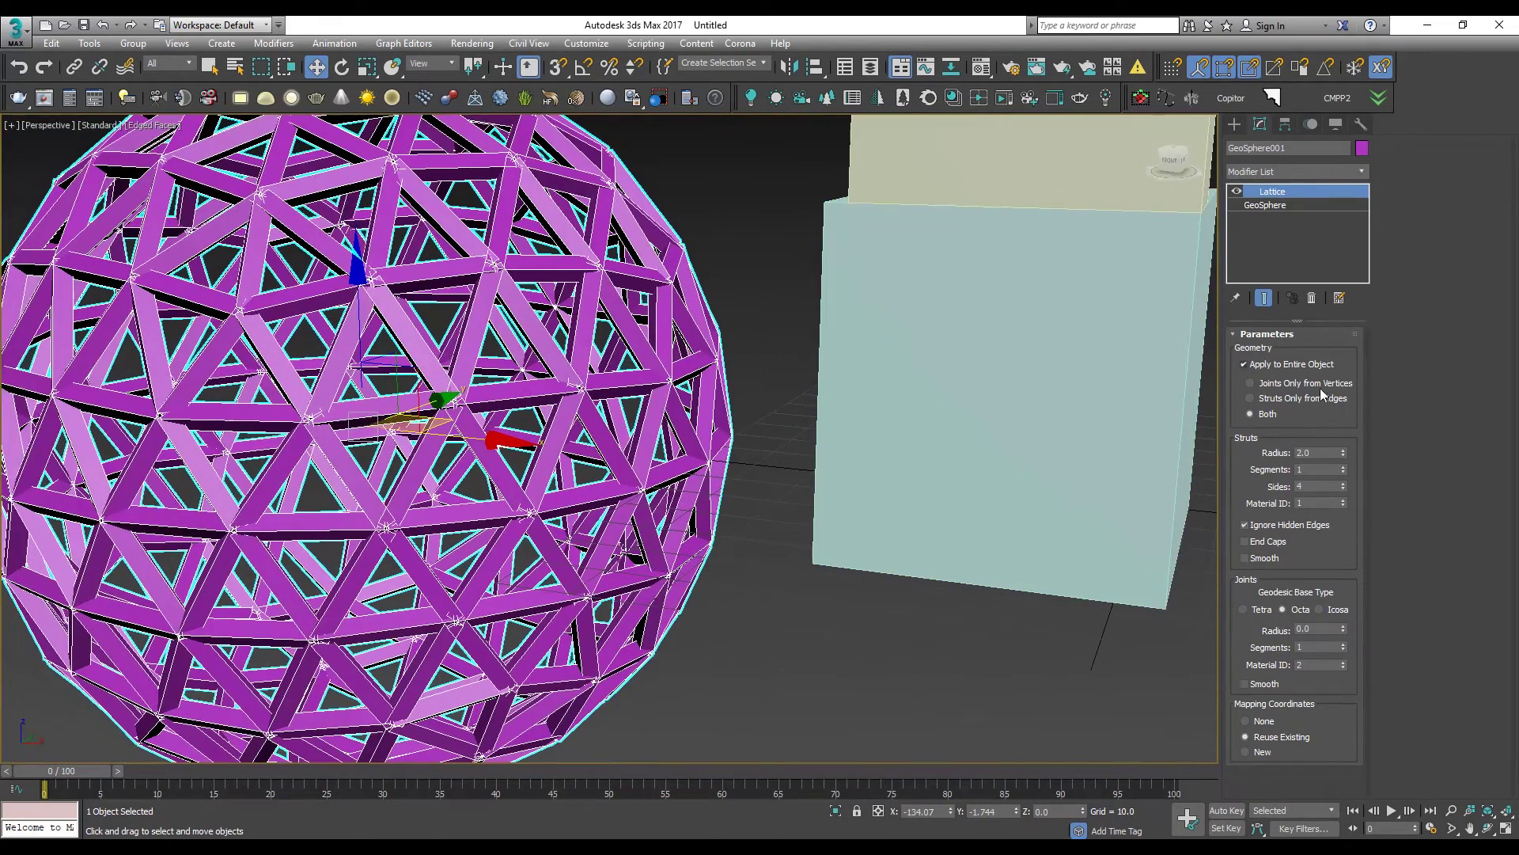
Step: Set the strut radius of the geosphere's lattice to 0.5 and deselect it to view the whole scene
{"action": "type", "text": "0.5"}
{"action": "key", "text": "Return"}
{"action": "left_click", "coordinate": [787, 396]}
{"action": "mouse_move", "coordinate": [787, 397]}
{"action": "middle_mouse_down", "text": "alt"}
{"action": "mouse_move", "coordinate": [760, 368]}
{"action": "mouse_move", "coordinate": [703, 377]}
{"action": "mouse_move", "coordinate": [800, 379]}
{"action": "middle_mouse_up", "text": "alt"}
{"action": "scroll", "coordinate": [701, 378], "scroll_direction": "down", "scroll_amount": 4}
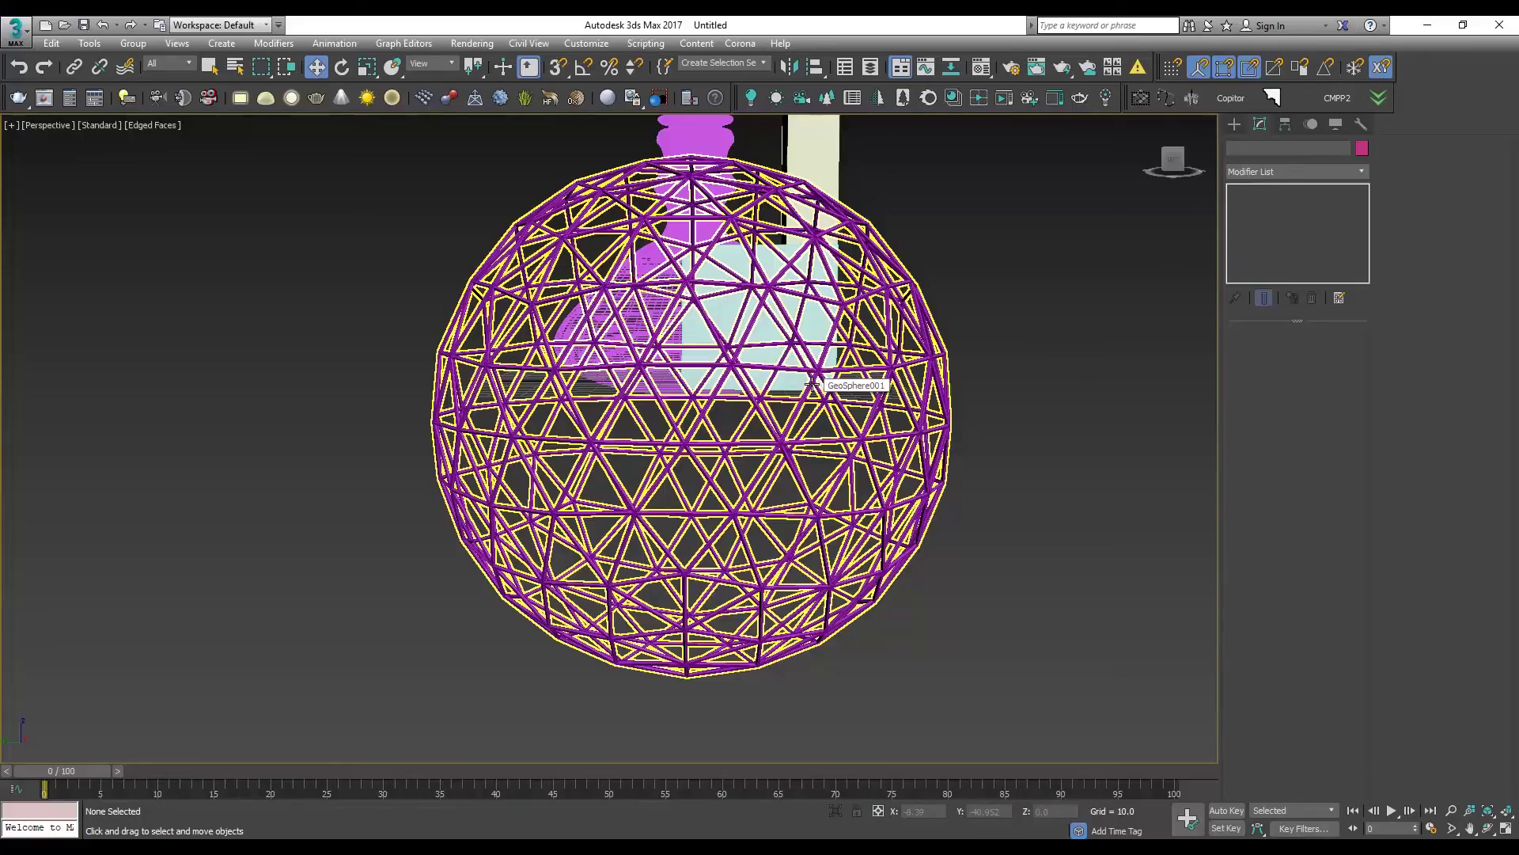
{"action": "middle_click_drag", "start_coordinate": [774, 448], "coordinate": [692, 471], "text": "alt"}
{"action": "scroll", "coordinate": [628, 448], "scroll_direction": "down", "scroll_amount": 5}
{"action": "scroll", "coordinate": [625, 381], "scroll_direction": "up", "scroll_amount": 3}
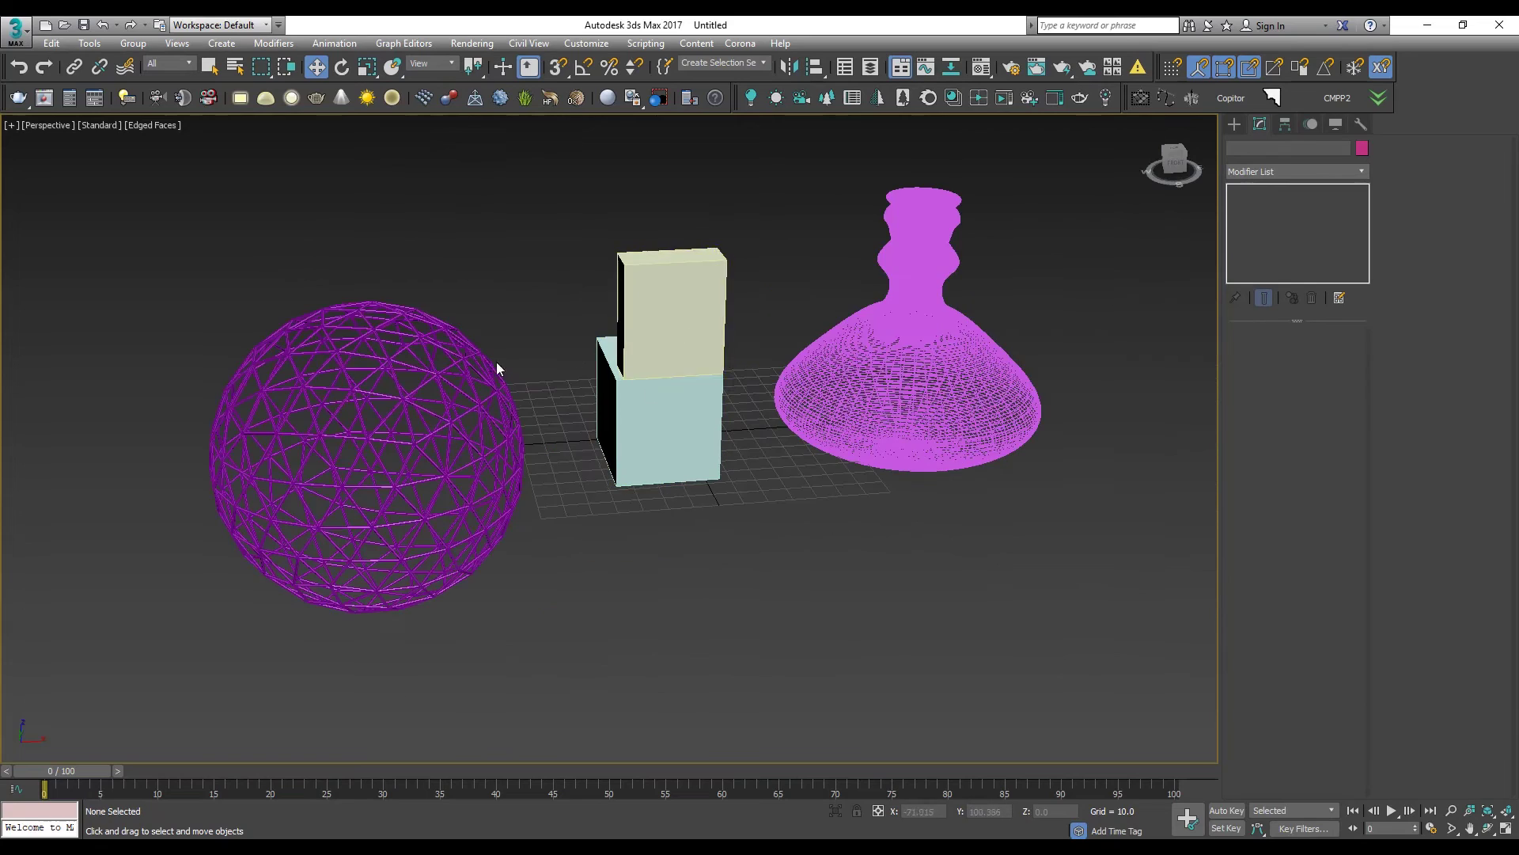
Step: Delete the lattice geosphere and the lattice vase, keeping the lower box
{"action": "middle_click_drag", "start_coordinate": [499, 366], "coordinate": [888, 388], "text": "alt"}
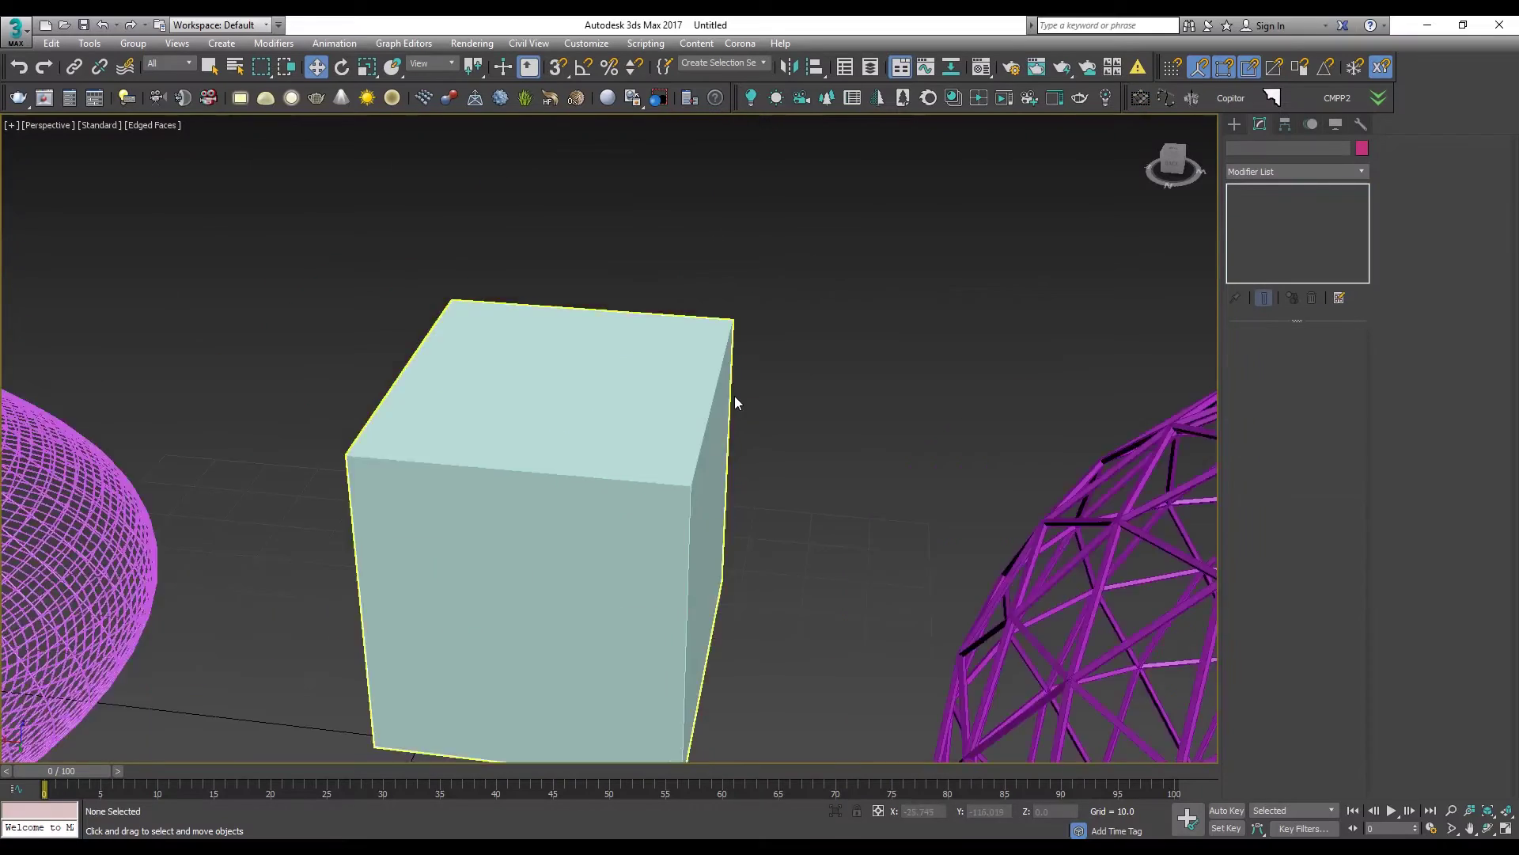
{"action": "scroll", "coordinate": [735, 396], "scroll_direction": "down", "scroll_amount": 6}
{"action": "left_click_drag", "start_coordinate": [1079, 278], "coordinate": [981, 511]}
{"action": "key", "text": "Delete"}
{"action": "left_click_drag", "start_coordinate": [373, 136], "coordinate": [360, 332]}
{"action": "key", "text": "Delete"}
Step: Draw a rectangle spline over the box's top face, snapping it to opposite corners of the face
{"action": "left_click", "coordinate": [689, 427]}
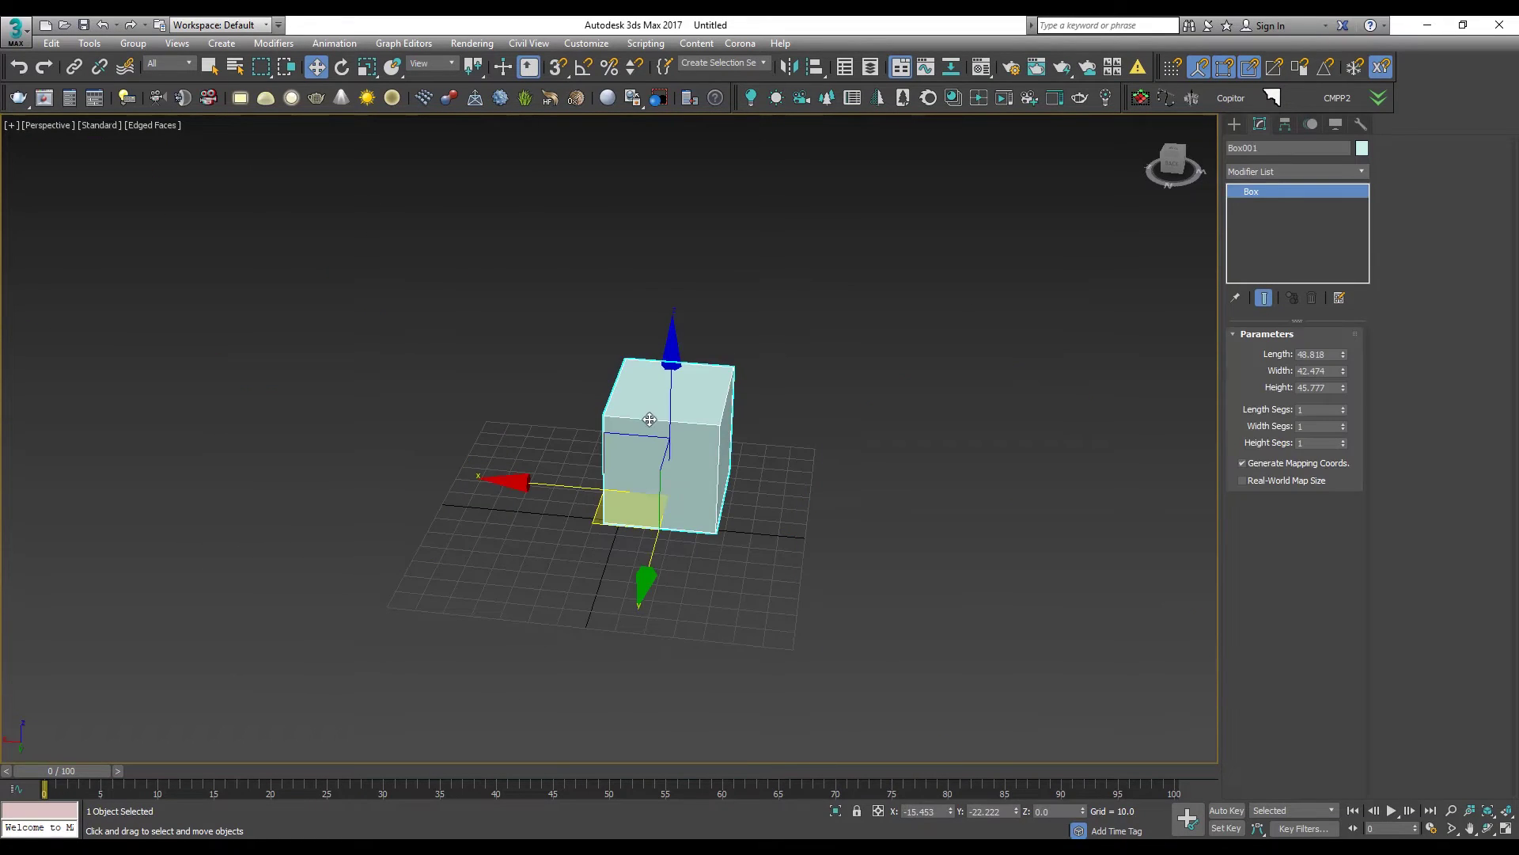
{"action": "scroll", "coordinate": [673, 420], "scroll_direction": "up", "scroll_amount": 5}
{"action": "right_click", "coordinate": [781, 412]}
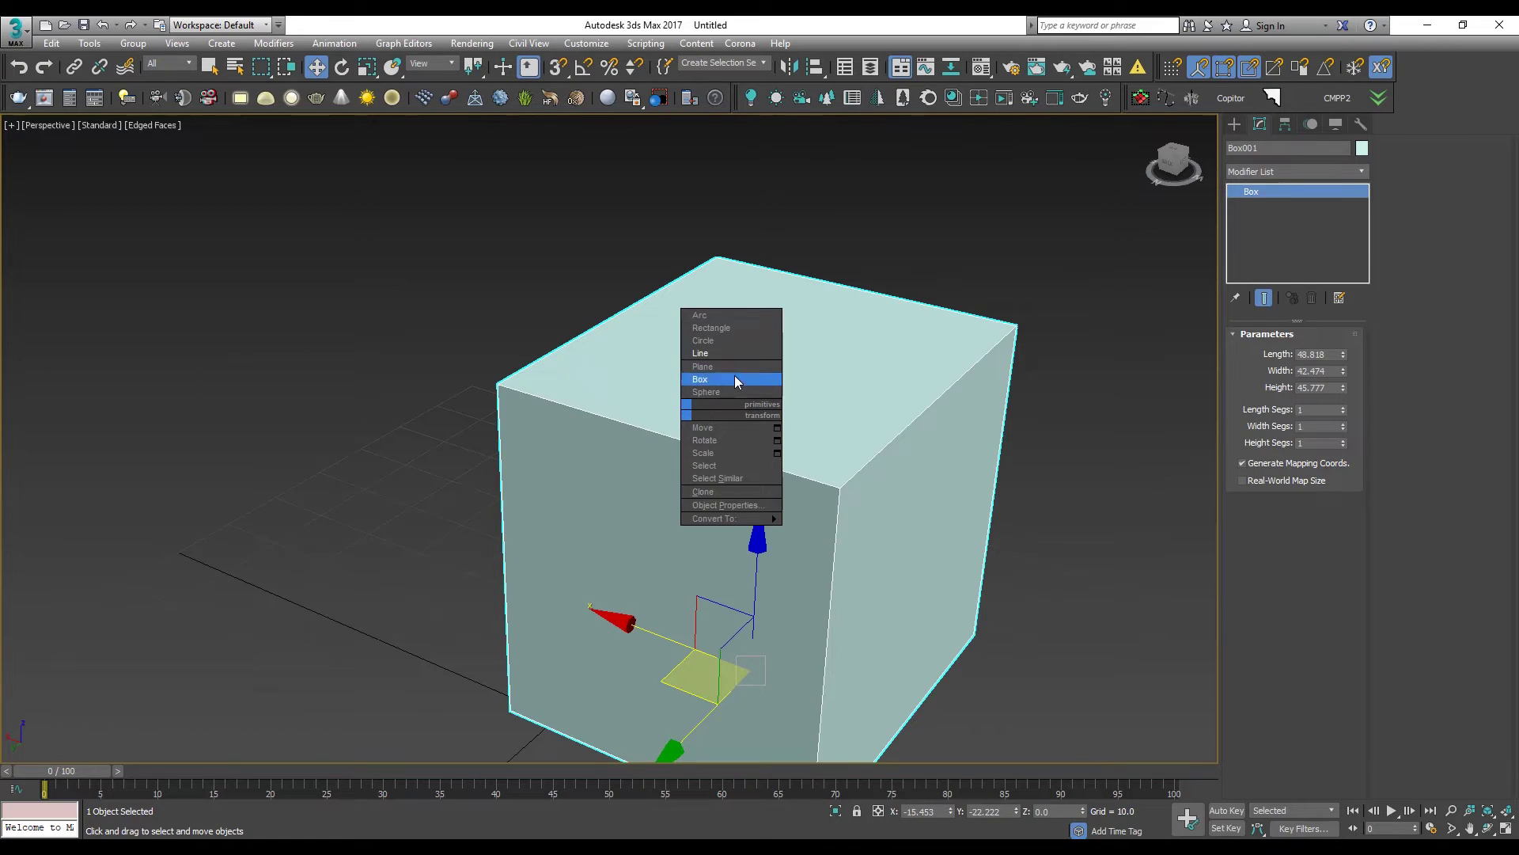
{"action": "left_click", "coordinate": [724, 327]}
{"action": "key", "text": "s"}
{"action": "mouse_move", "coordinate": [718, 252]}
{"action": "left_mouse_down"}
{"action": "mouse_move", "coordinate": [815, 310]}
{"action": "mouse_move", "coordinate": [715, 306]}
{"action": "mouse_move", "coordinate": [805, 394]}
{"action": "mouse_move", "coordinate": [696, 298]}
{"action": "mouse_move", "coordinate": [839, 484]}
{"action": "left_mouse_up"}
{"action": "middle_click_drag", "start_coordinate": [839, 484], "coordinate": [780, 436], "text": "alt"}
{"action": "scroll", "coordinate": [871, 444], "scroll_direction": "down", "scroll_amount": 4}
{"action": "key", "text": "s"}
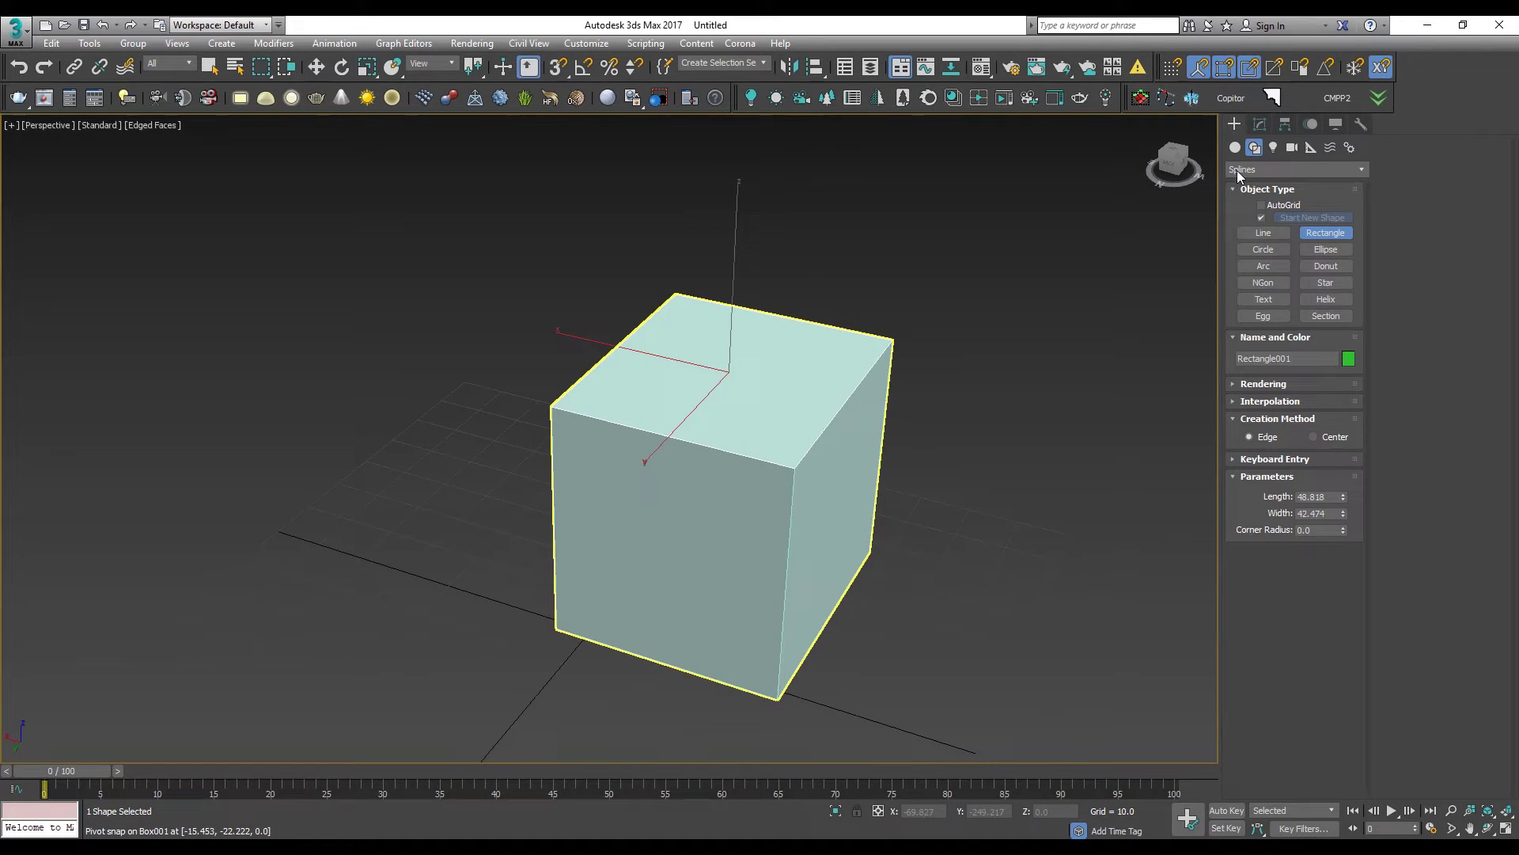
Step: Add a Sweep modifier to the rectangle and turn off Smooth Section and Smooth Path
{"action": "left_click", "coordinate": [1260, 124]}
{"action": "left_click", "coordinate": [1292, 174]}
{"action": "type", "text": "sw"}
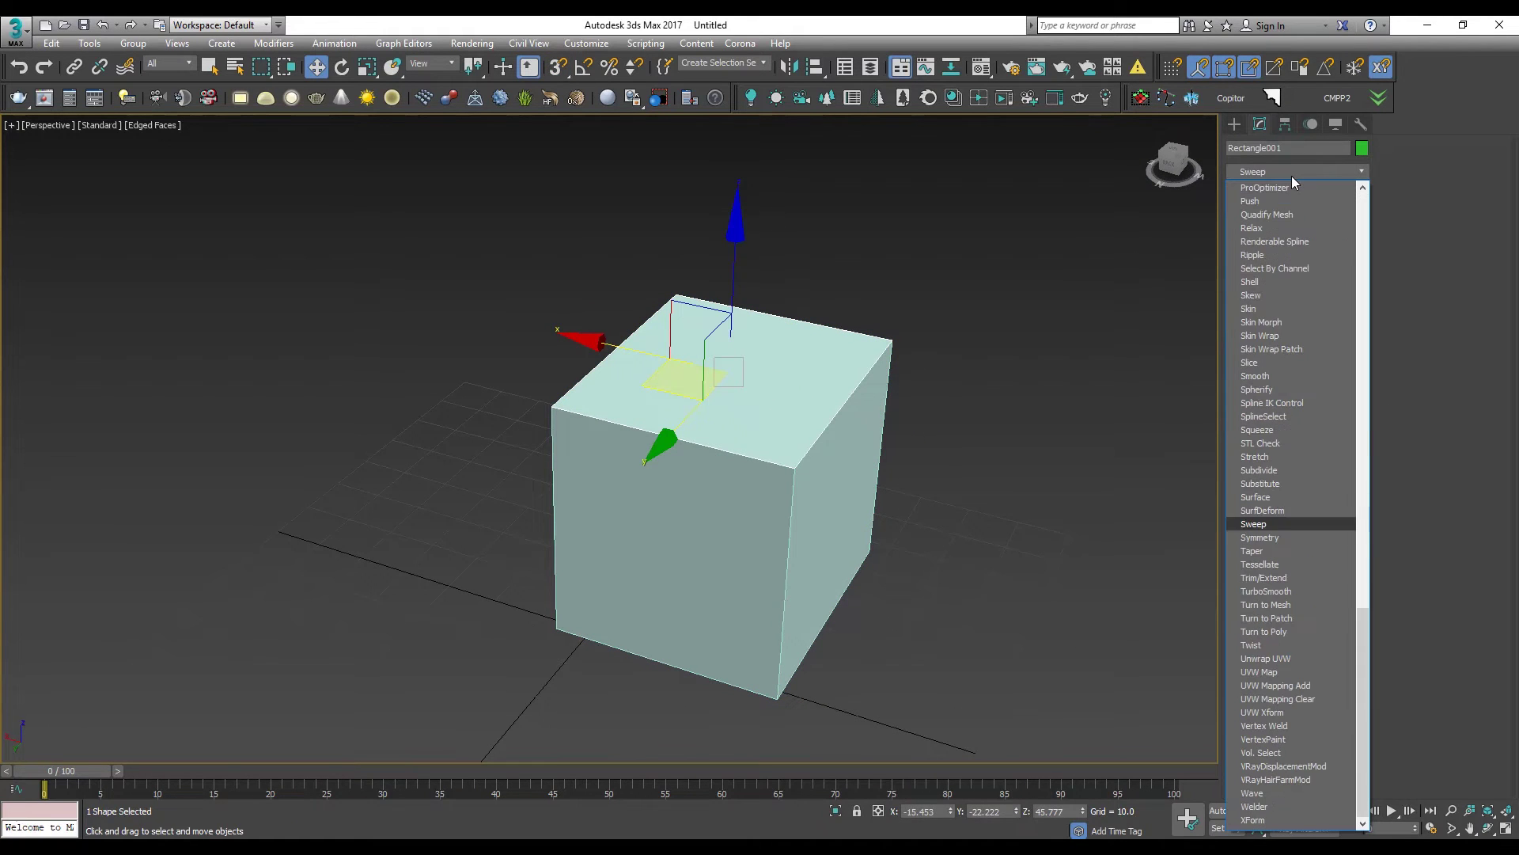
{"action": "key", "text": "Return"}
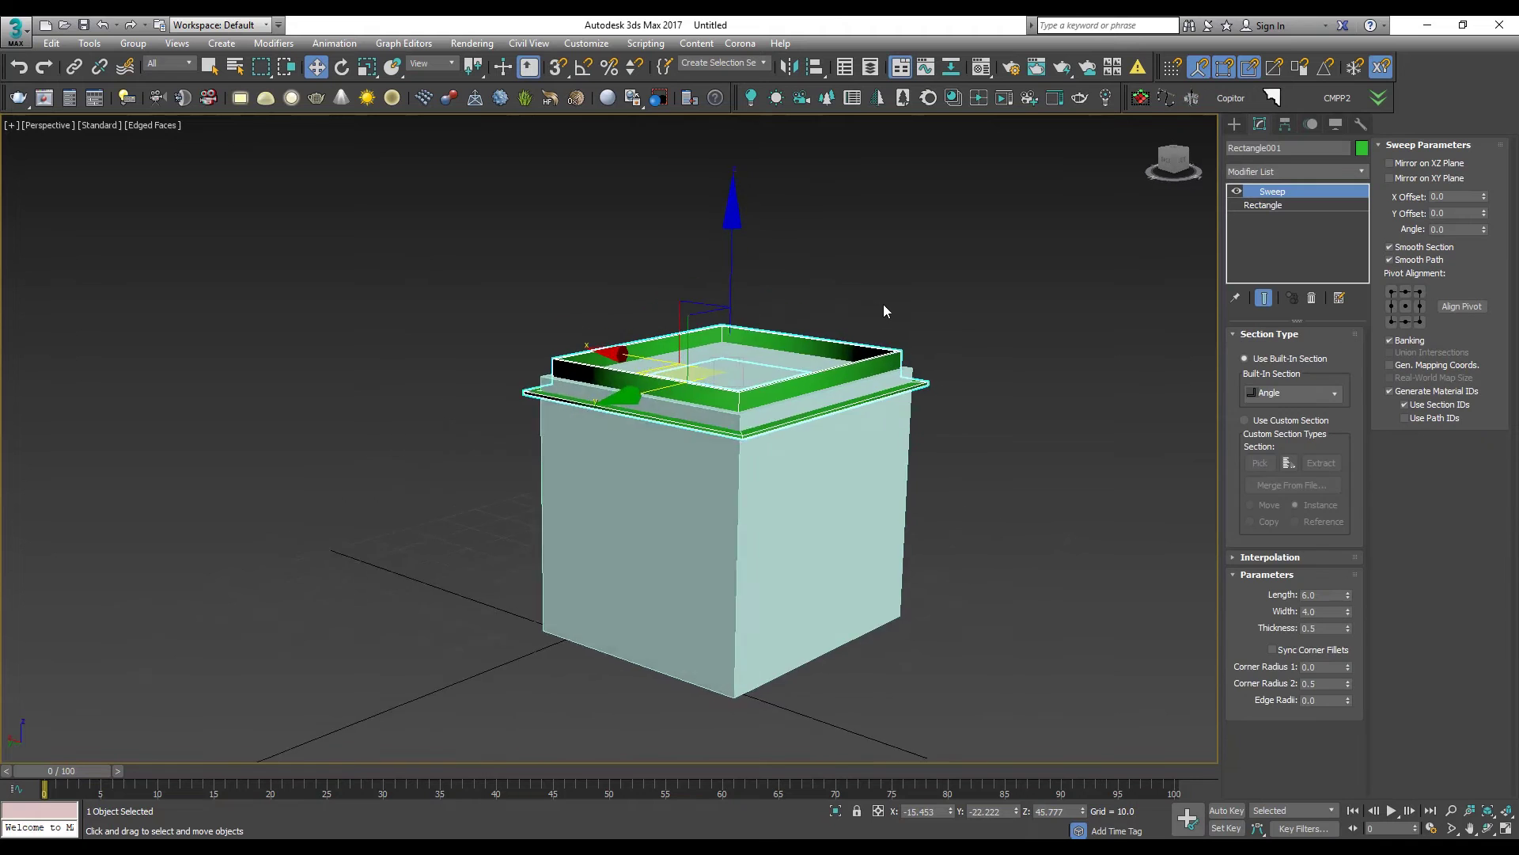
{"action": "scroll", "coordinate": [877, 304], "scroll_direction": "up", "scroll_amount": 5}
{"action": "middle_click_drag", "start_coordinate": [649, 375], "coordinate": [723, 407], "text": "alt"}
{"action": "middle_click_drag", "start_coordinate": [962, 388], "coordinate": [930, 432], "text": "alt"}
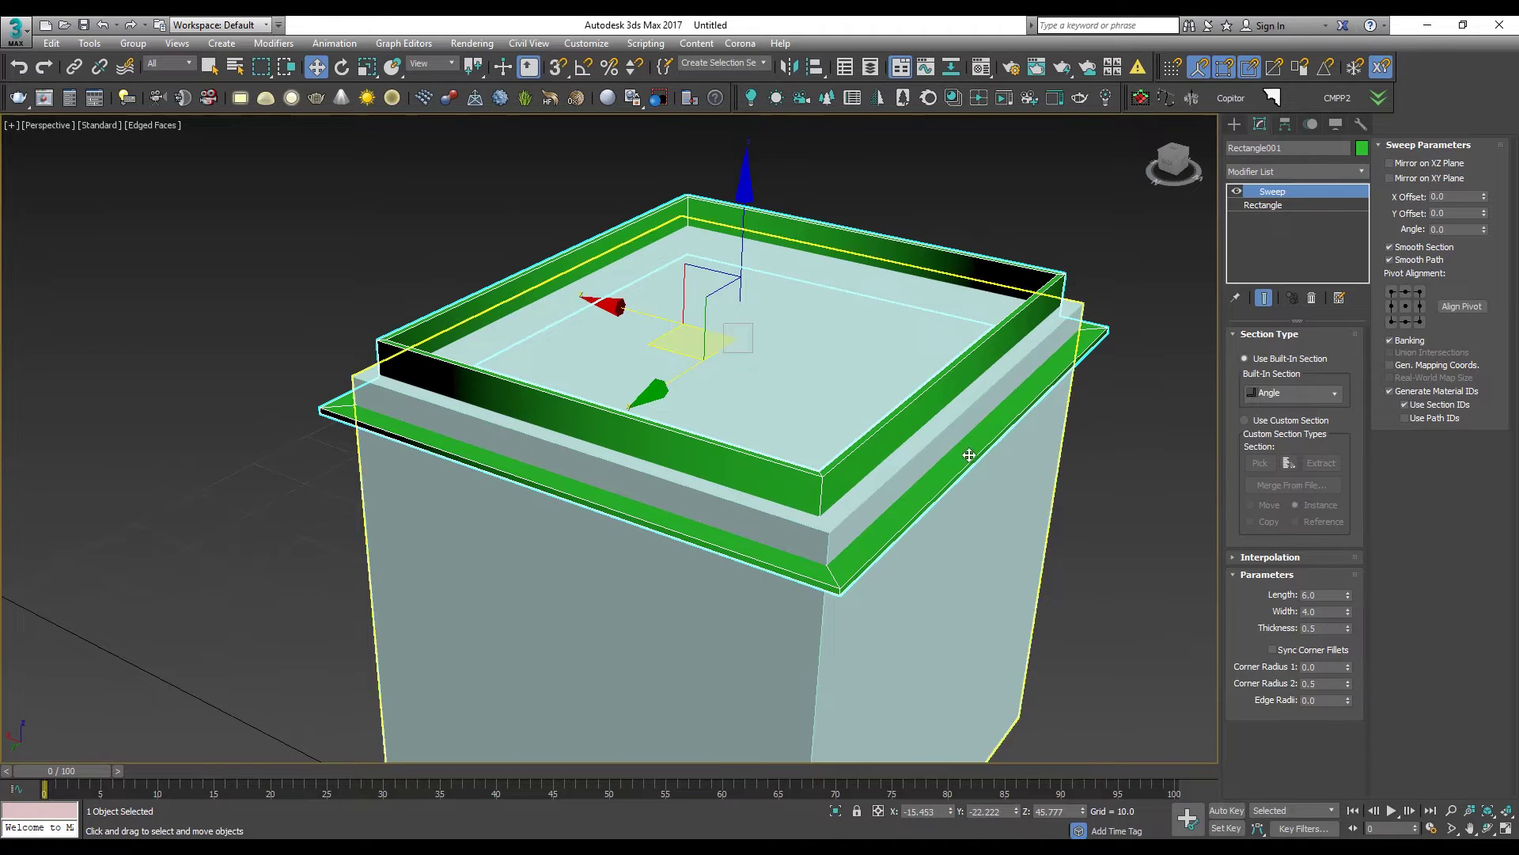
{"action": "middle_click_drag", "start_coordinate": [1034, 292], "coordinate": [861, 275]}
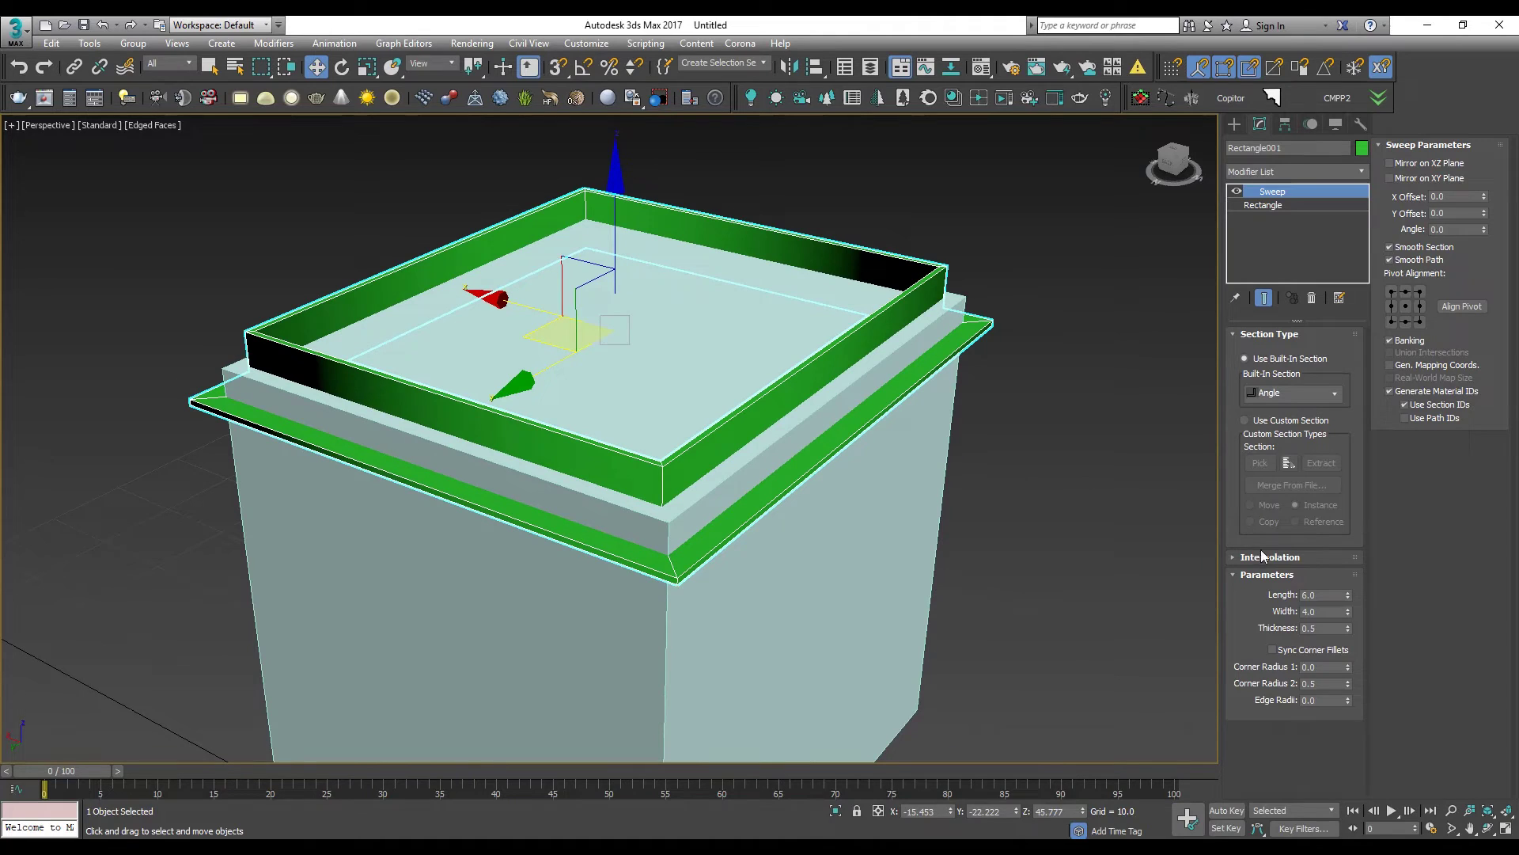
{"action": "left_click", "coordinate": [1390, 247]}
{"action": "left_click", "coordinate": [1404, 258]}
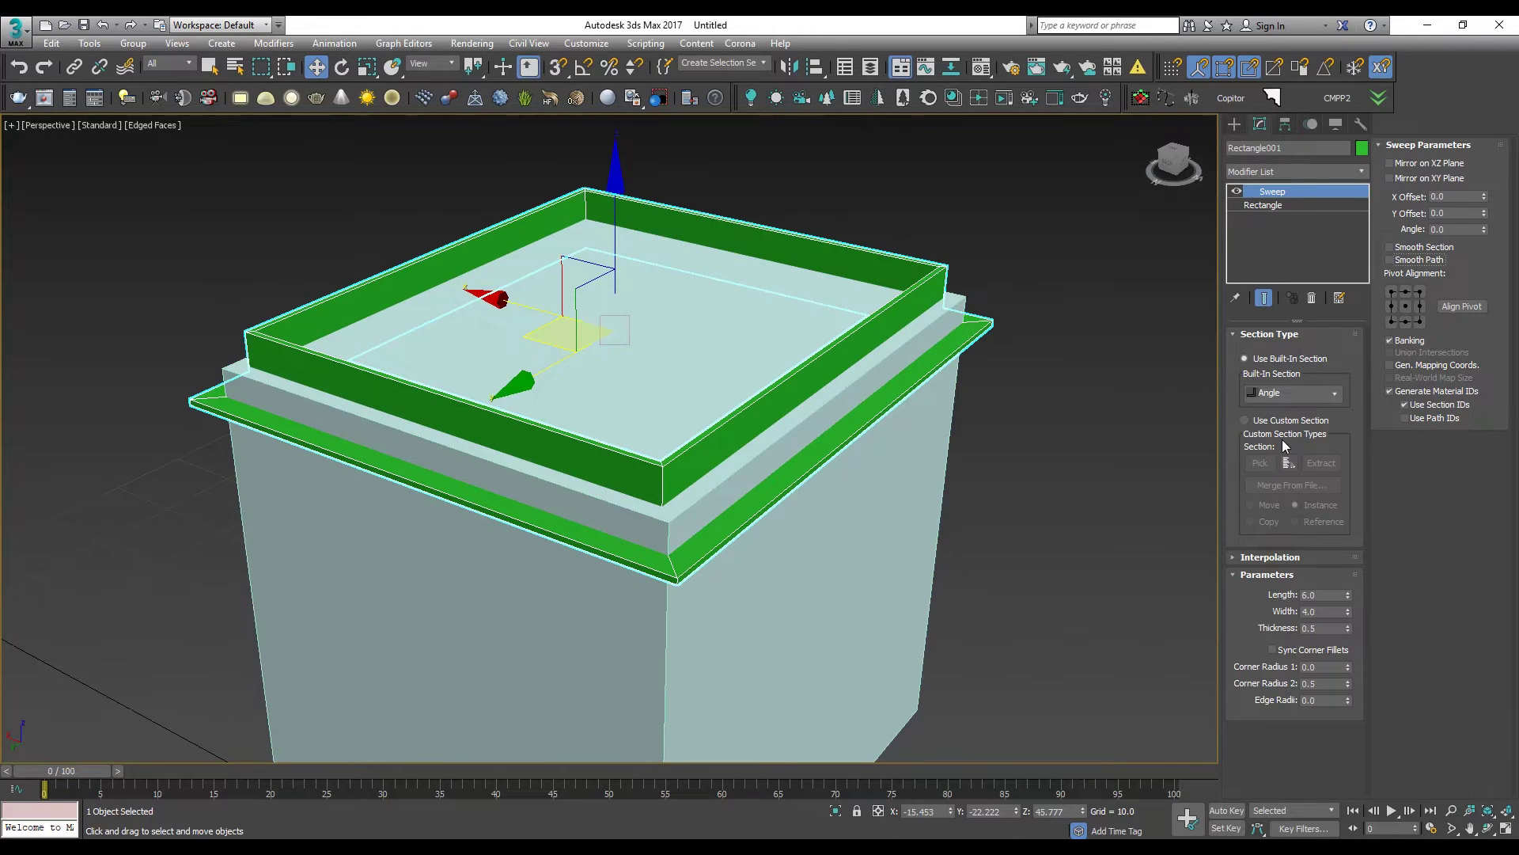
Step: Try the Bar and Cylinder built-in sections on the sweep around the box's top edge
{"action": "left_click", "coordinate": [1298, 393]}
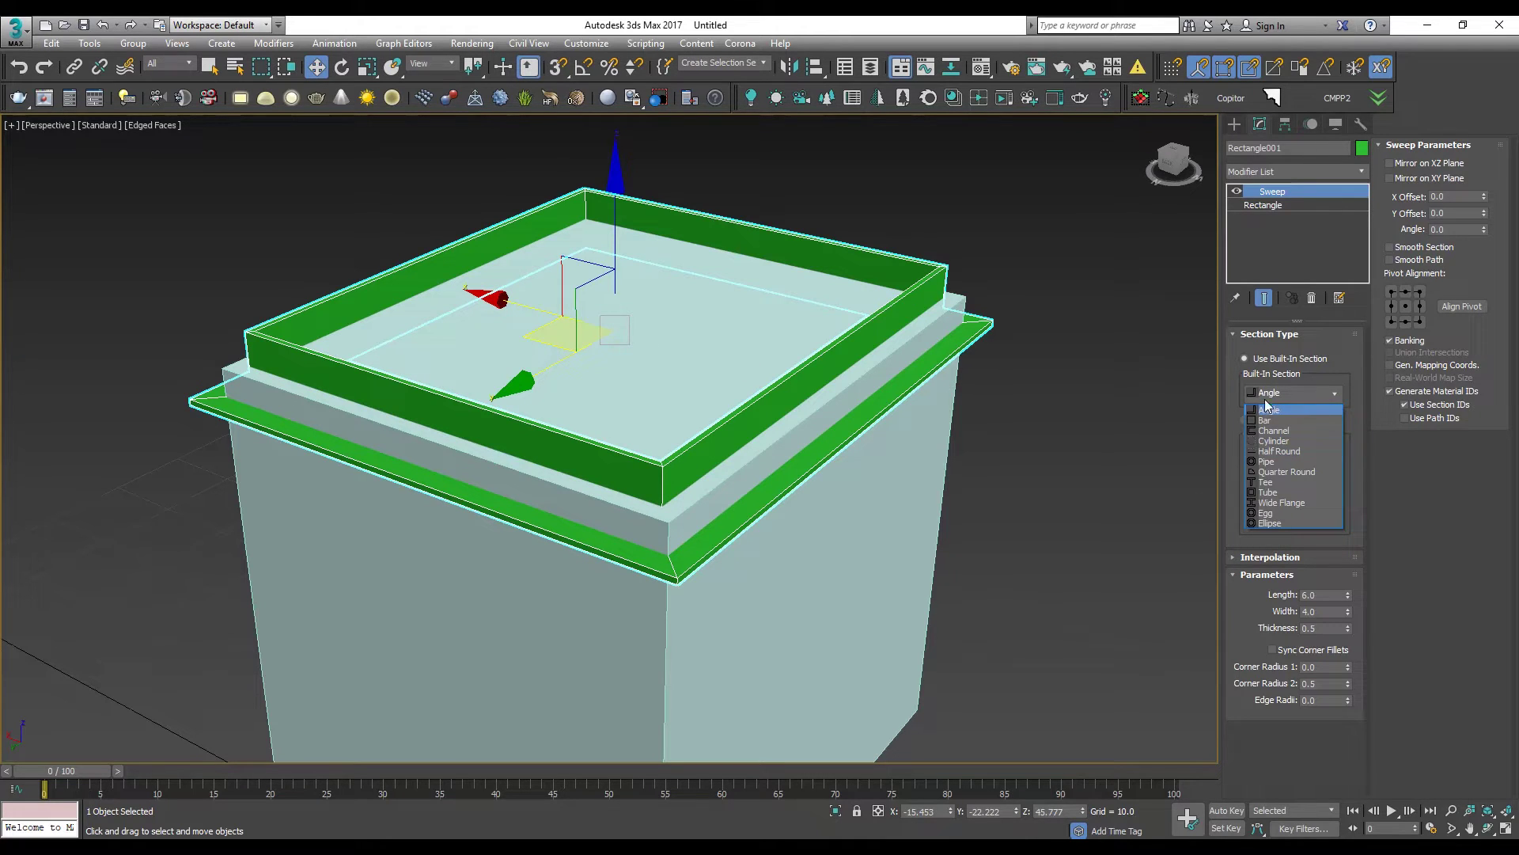
{"action": "left_click", "coordinate": [1269, 420]}
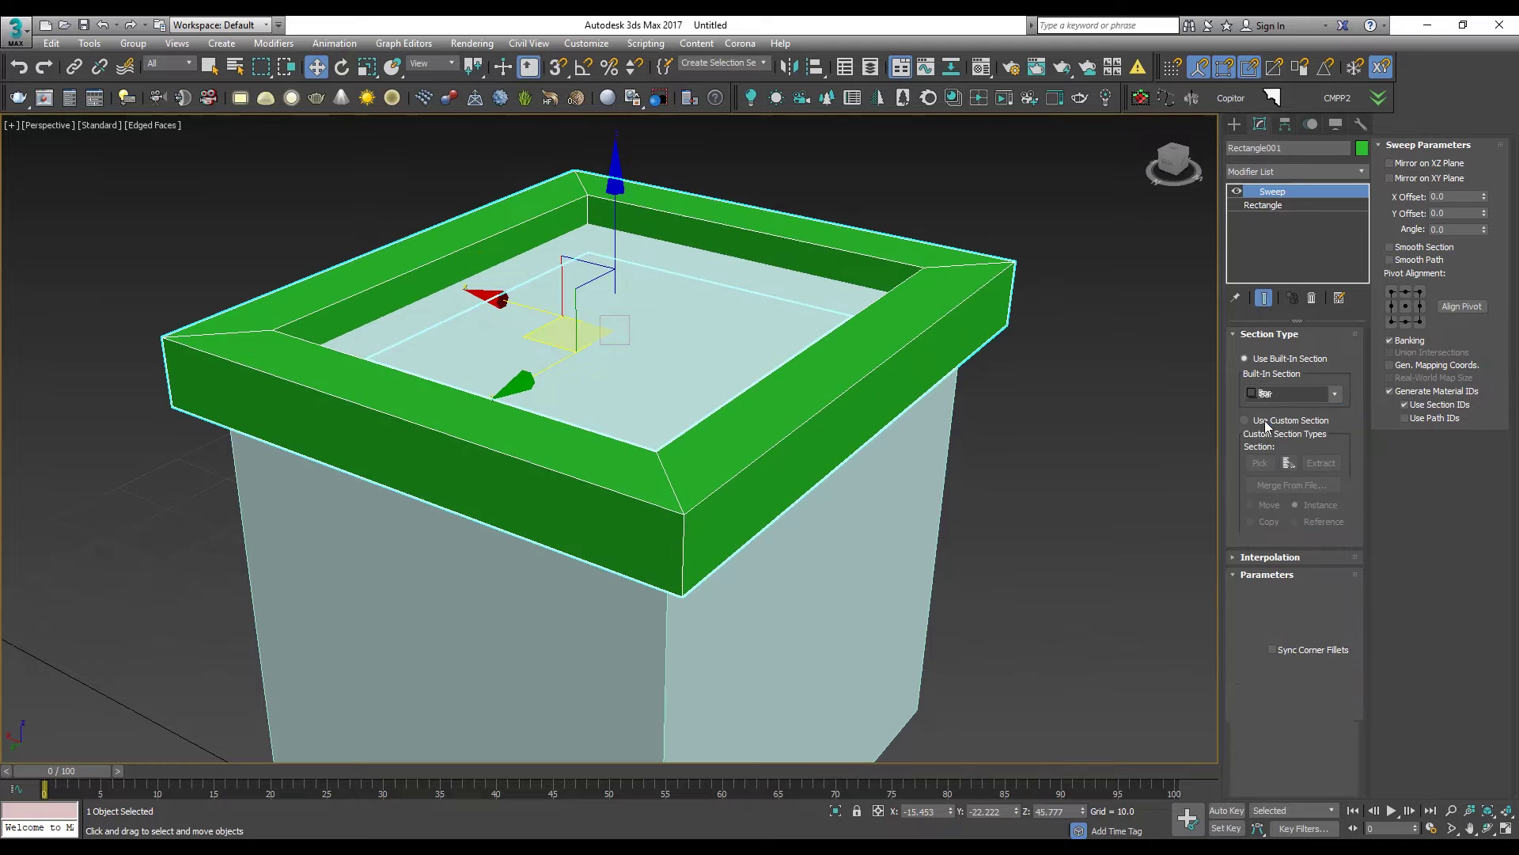
{"action": "middle_click_drag", "start_coordinate": [790, 349], "coordinate": [702, 369], "text": "alt"}
{"action": "middle_click_drag", "start_coordinate": [635, 334], "coordinate": [578, 414], "text": "alt"}
{"action": "left_click", "coordinate": [1286, 394]}
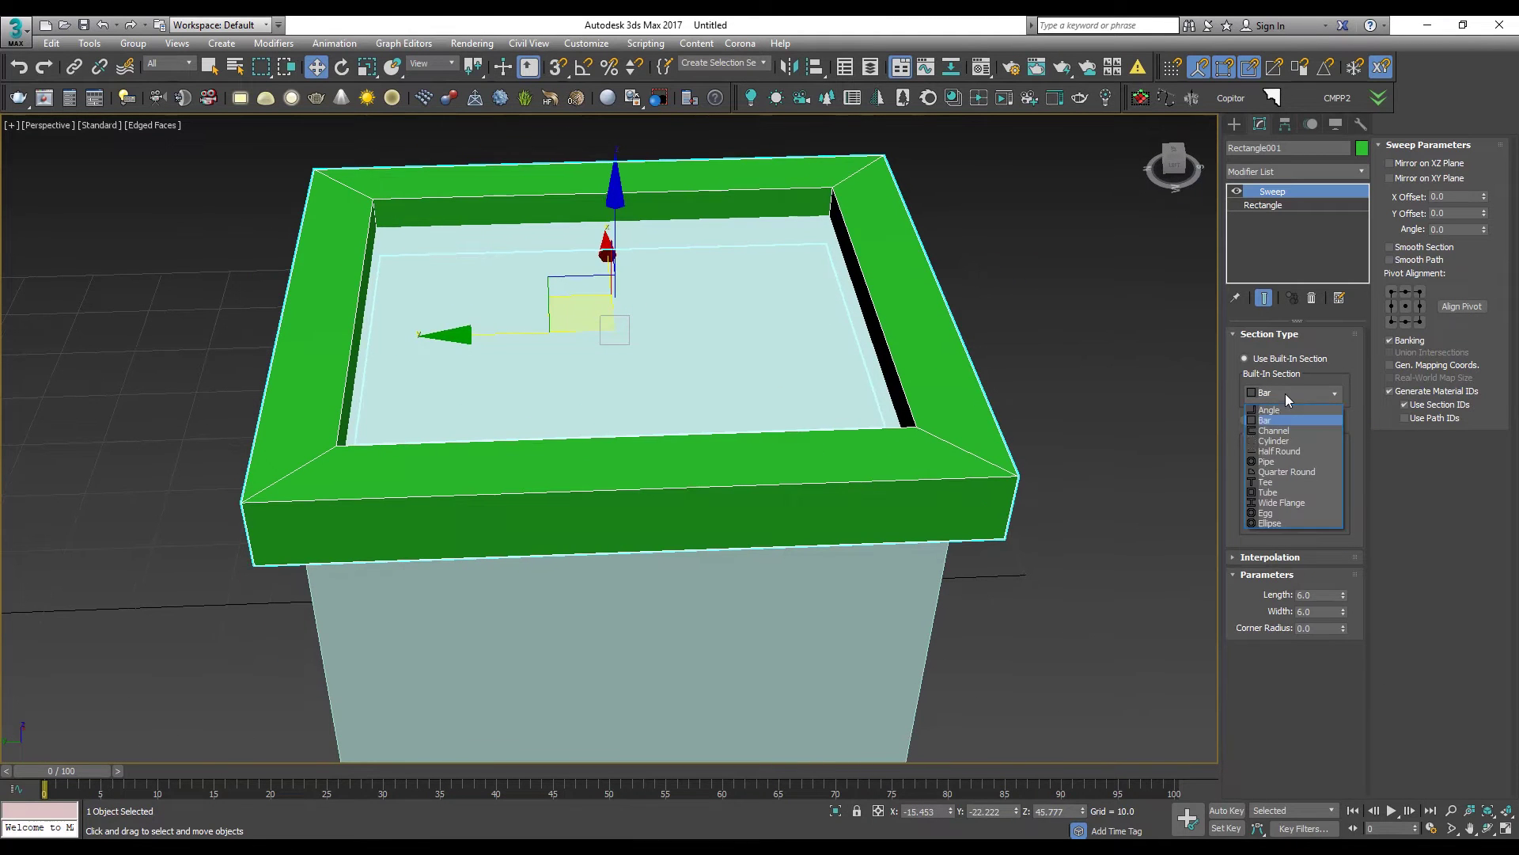
{"action": "left_click", "coordinate": [1284, 443]}
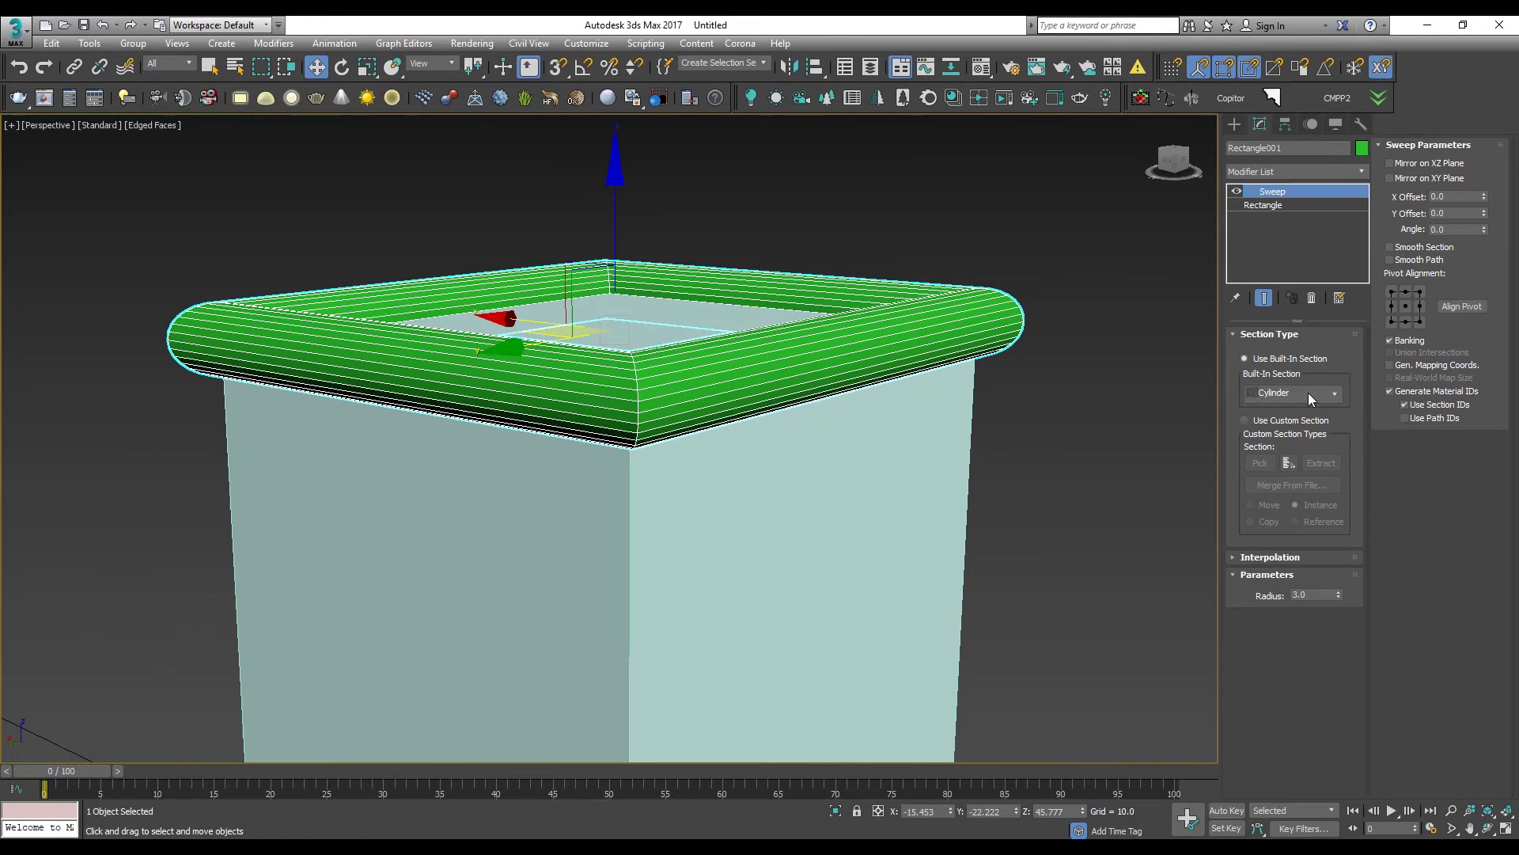
Step: Try the Pipe and Quarter Round built-in sections on the swept rectangle
{"action": "left_click", "coordinate": [1308, 393]}
{"action": "left_click", "coordinate": [1255, 460]}
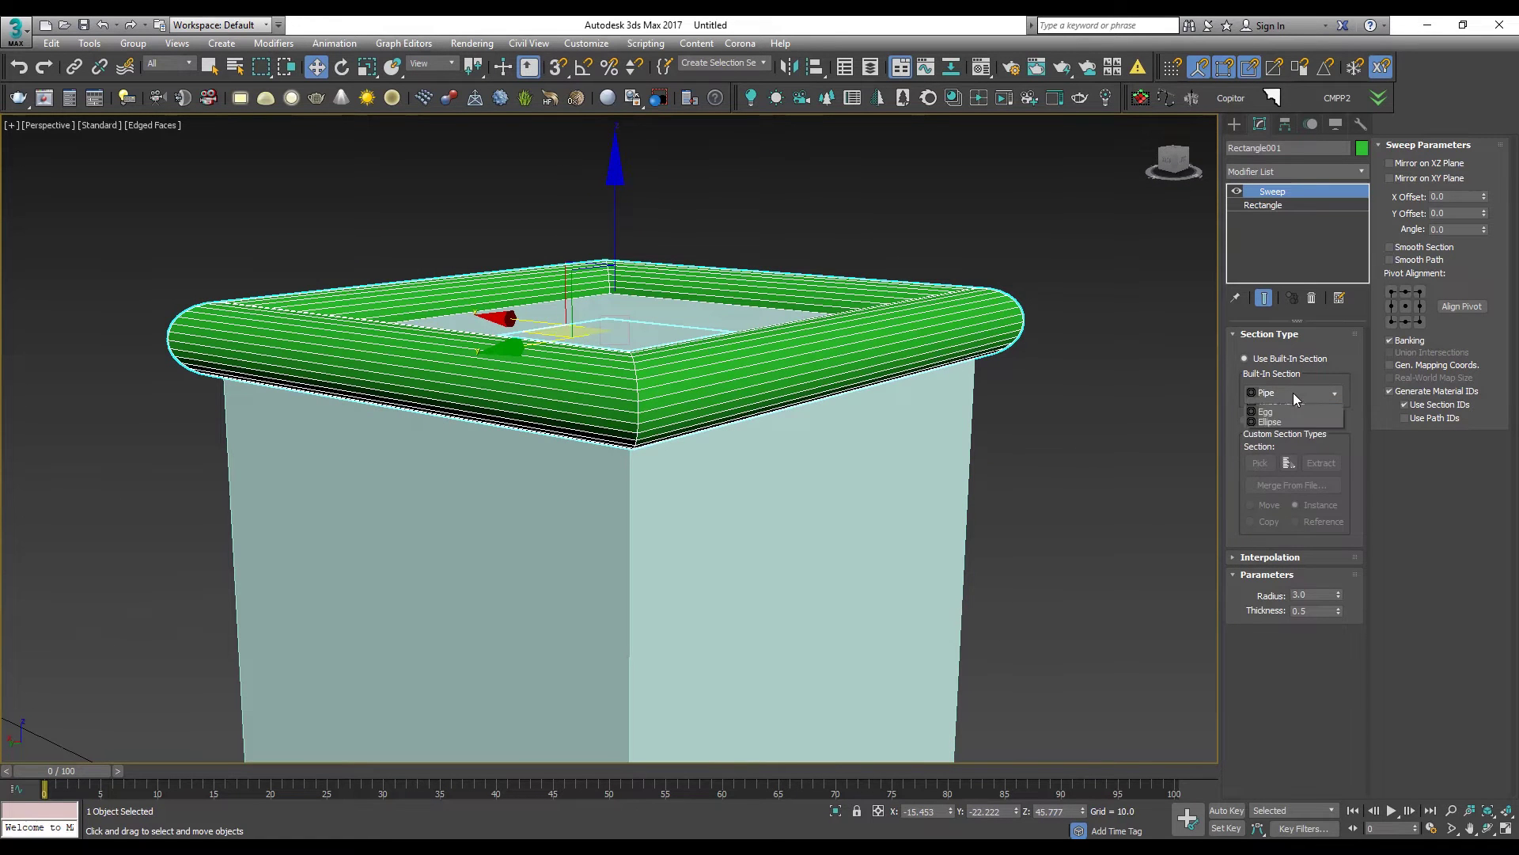
{"action": "left_click", "coordinate": [1281, 464]}
{"action": "left_click", "coordinate": [1286, 396]}
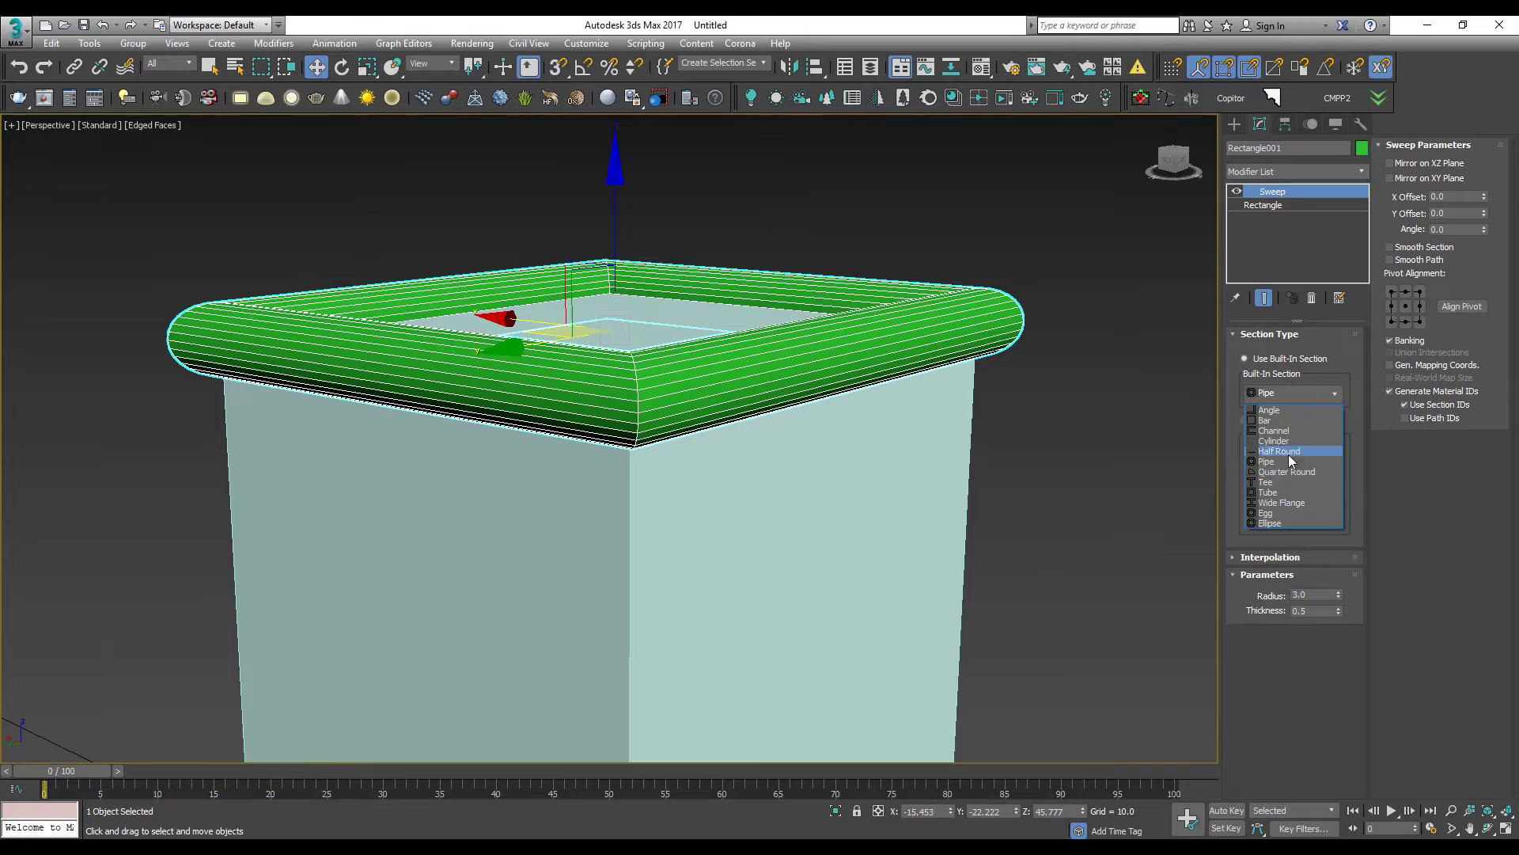
{"action": "left_click", "coordinate": [1287, 475]}
{"action": "mouse_move", "coordinate": [696, 384]}
{"action": "middle_mouse_down", "text": "alt"}
{"action": "mouse_move", "coordinate": [760, 401]}
{"action": "mouse_move", "coordinate": [679, 364]}
{"action": "mouse_move", "coordinate": [751, 437]}
{"action": "mouse_move", "coordinate": [722, 393]}
{"action": "mouse_move", "coordinate": [696, 400]}
{"action": "middle_mouse_up", "text": "alt"}
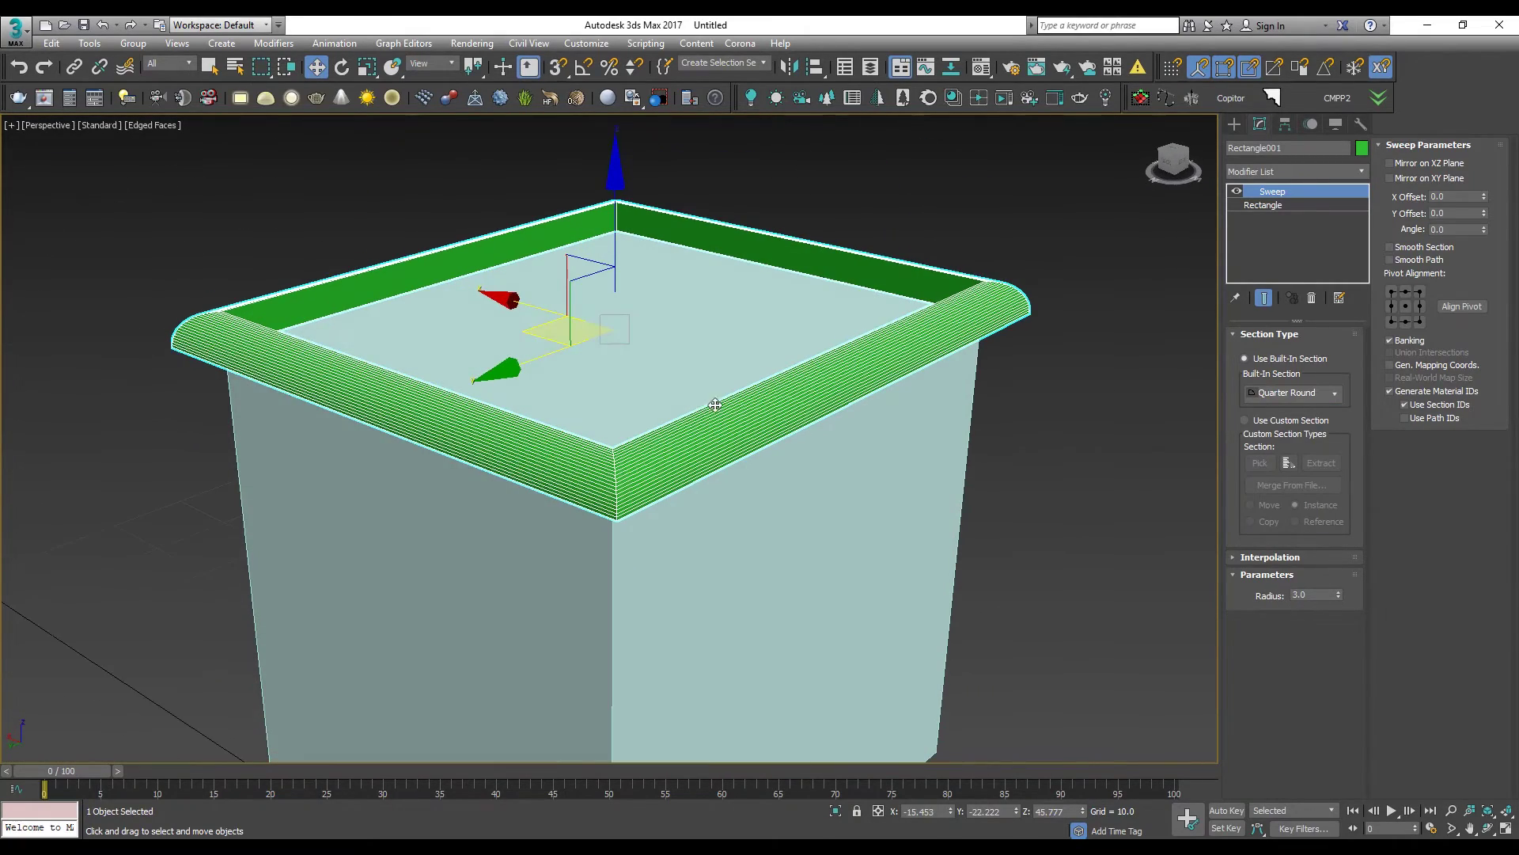
Step: Try aligning the sweep's pivot to the upper-left corner of its section, and clear that alignment again
{"action": "left_click", "coordinate": [1391, 292]}
{"action": "middle_click_drag", "start_coordinate": [558, 424], "coordinate": [621, 333], "text": "alt"}
{"action": "left_click", "coordinate": [969, 199]}
{"action": "middle_click_drag", "start_coordinate": [783, 305], "coordinate": [760, 377], "text": "alt"}
{"action": "scroll", "coordinate": [952, 475], "scroll_direction": "up", "scroll_amount": 3}
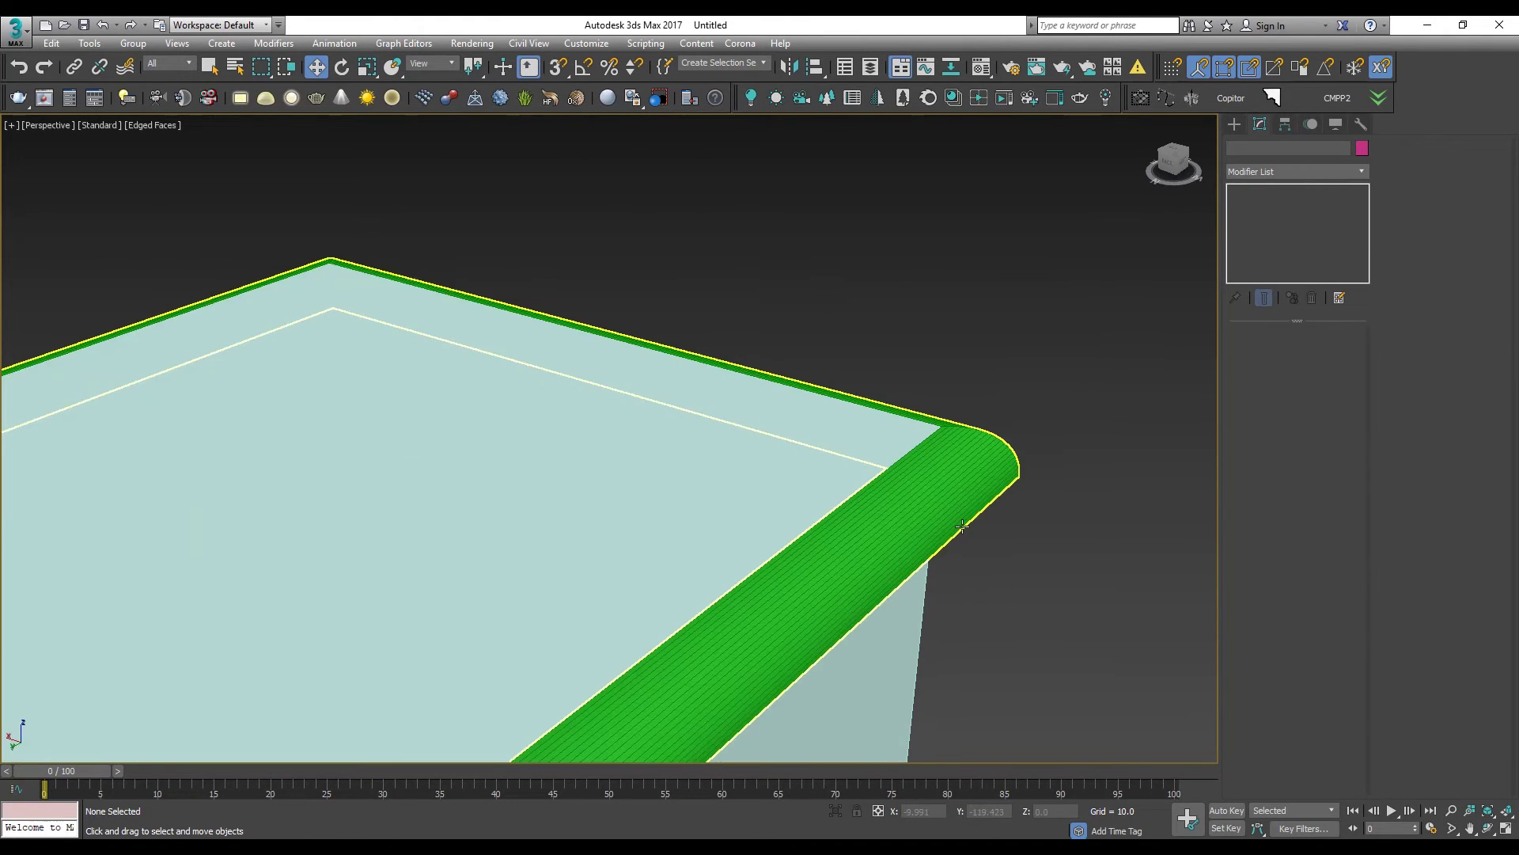
{"action": "left_click", "coordinate": [956, 467]}
{"action": "left_click", "coordinate": [1390, 295]}
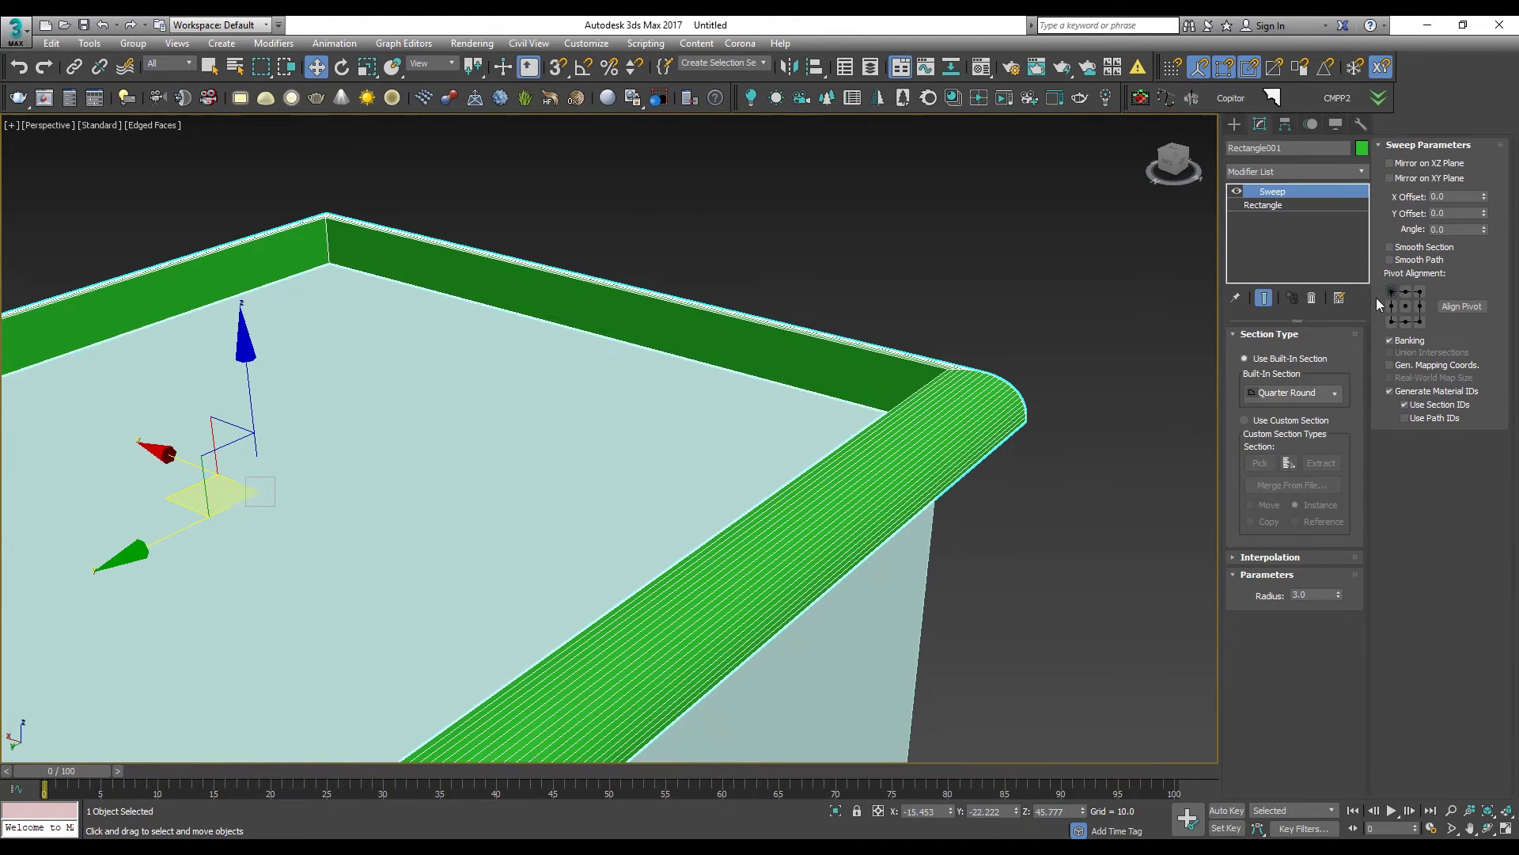
Step: Compare the sweep's upper pivot alignments and choose the upper-left one so the trim surrounds the box's top edge
{"action": "scroll", "coordinate": [855, 421], "scroll_direction": "down", "scroll_amount": 3}
{"action": "middle_click_drag", "start_coordinate": [823, 411], "coordinate": [910, 384], "text": "alt"}
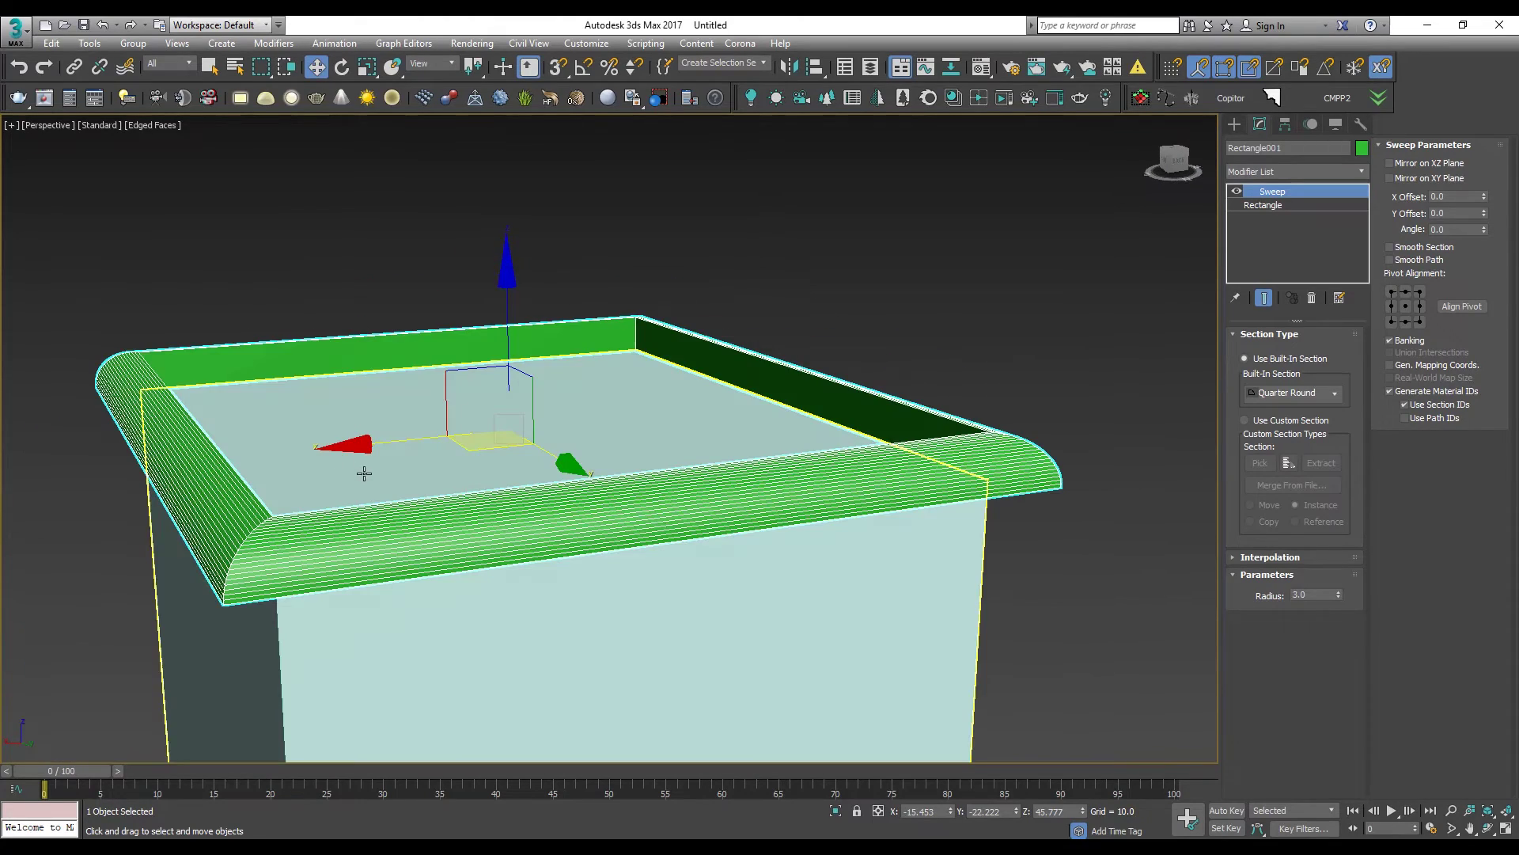
{"action": "middle_click_drag", "start_coordinate": [379, 474], "coordinate": [370, 437], "text": "alt"}
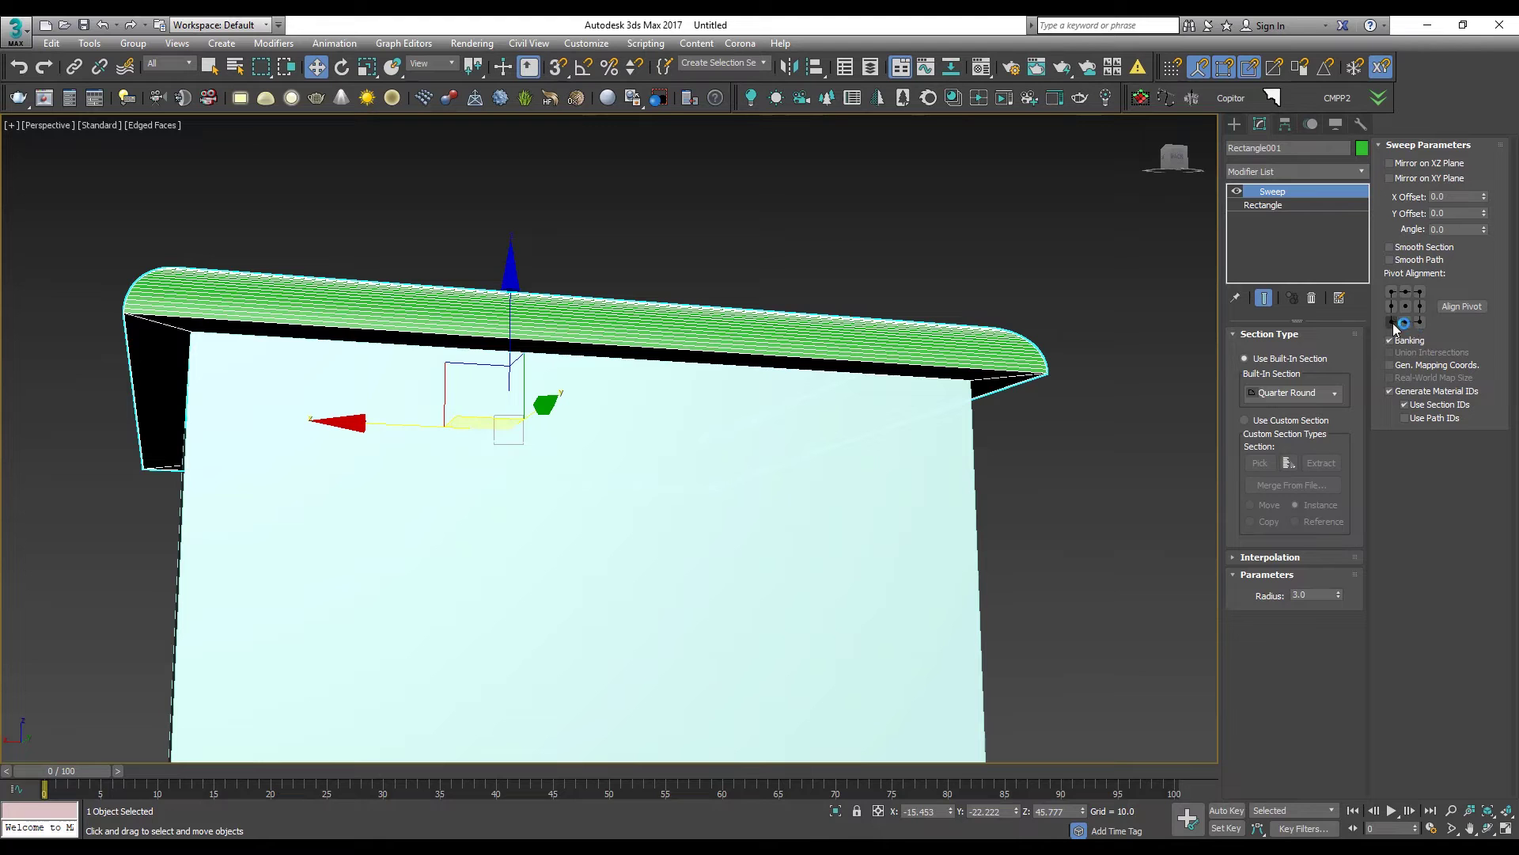
{"action": "left_click", "coordinate": [1397, 296]}
{"action": "middle_click_drag", "start_coordinate": [703, 396], "coordinate": [713, 457], "text": "alt"}
{"action": "left_click", "coordinate": [1423, 298]}
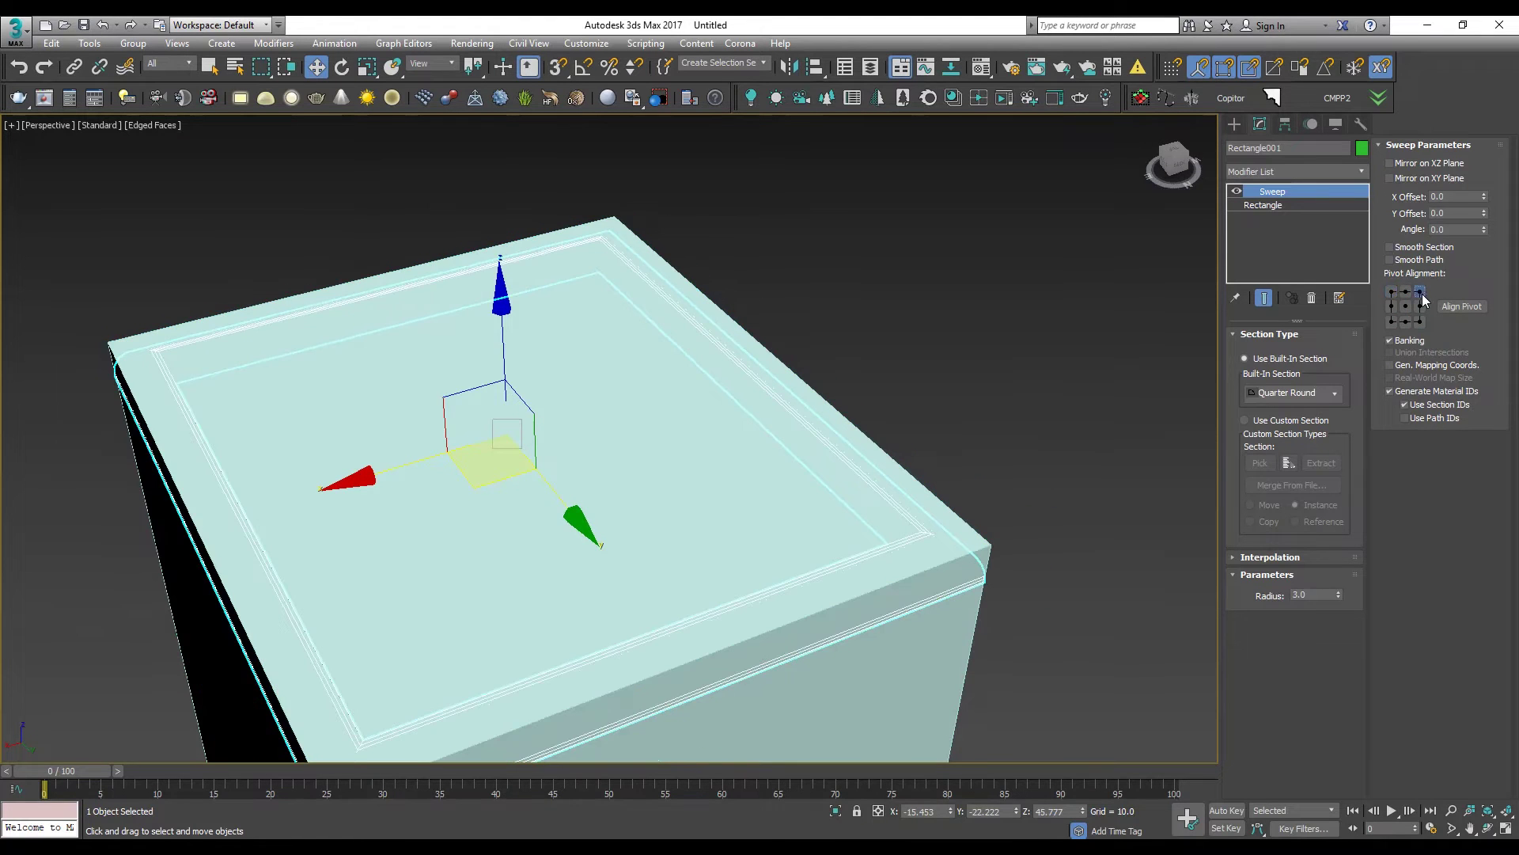
{"action": "left_click", "coordinate": [1393, 293]}
{"action": "middle_click_drag", "start_coordinate": [1008, 346], "coordinate": [874, 450], "text": "alt"}
{"action": "left_click", "coordinate": [1092, 514]}
{"action": "left_click", "coordinate": [789, 517]}
{"action": "middle_click_drag", "start_coordinate": [469, 649], "coordinate": [648, 599]}
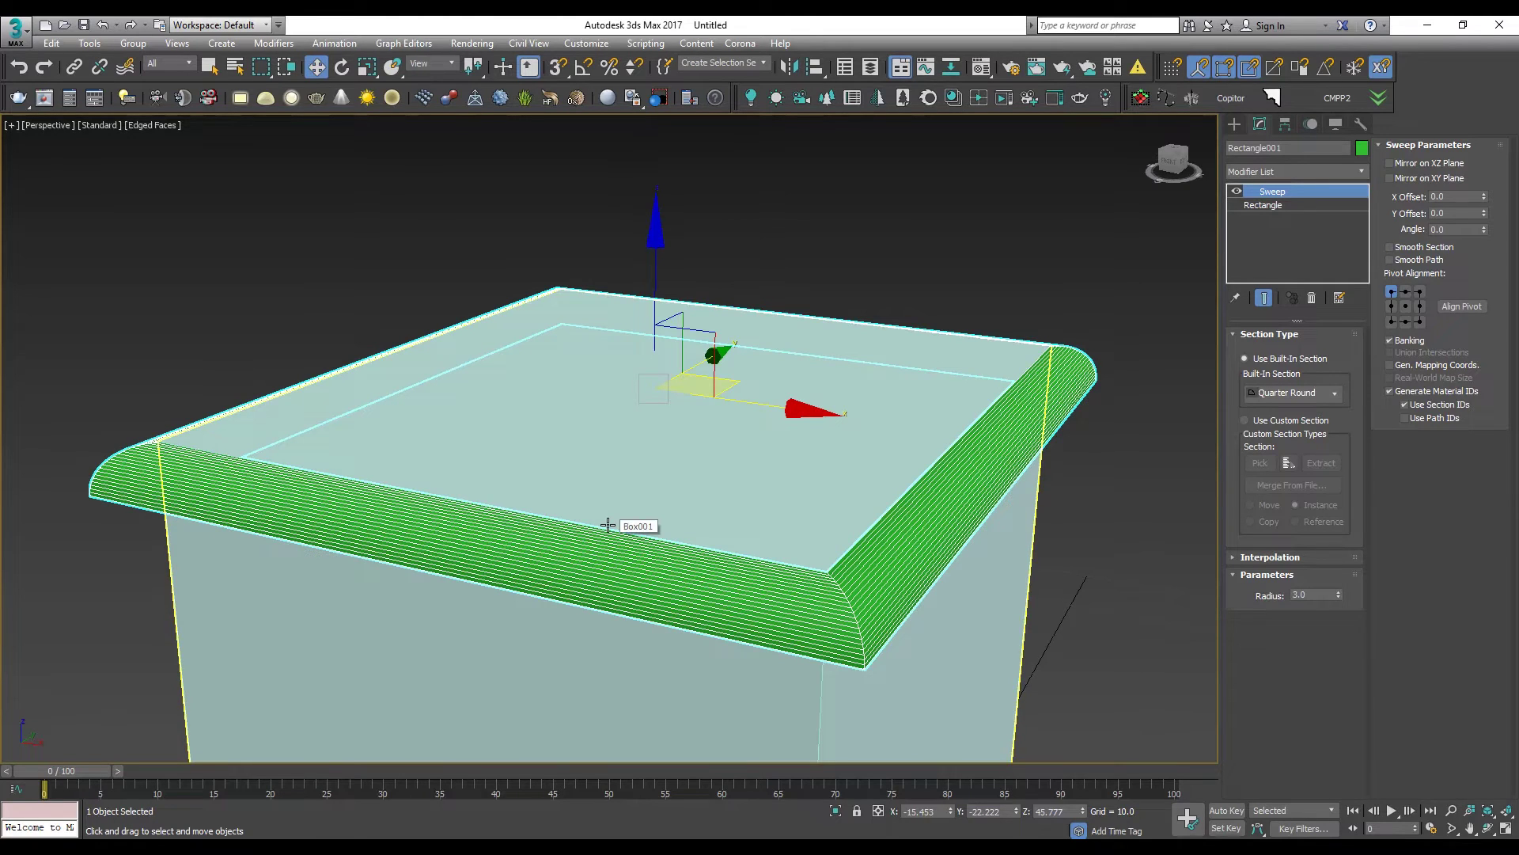
{"action": "middle_click_drag", "start_coordinate": [525, 578], "coordinate": [472, 578], "text": "alt"}
Step: Change the sweep's built-in section to Wide Flange and reduce it to a length of 3.973 and a width of 1.936
{"action": "left_click", "coordinate": [1259, 395]}
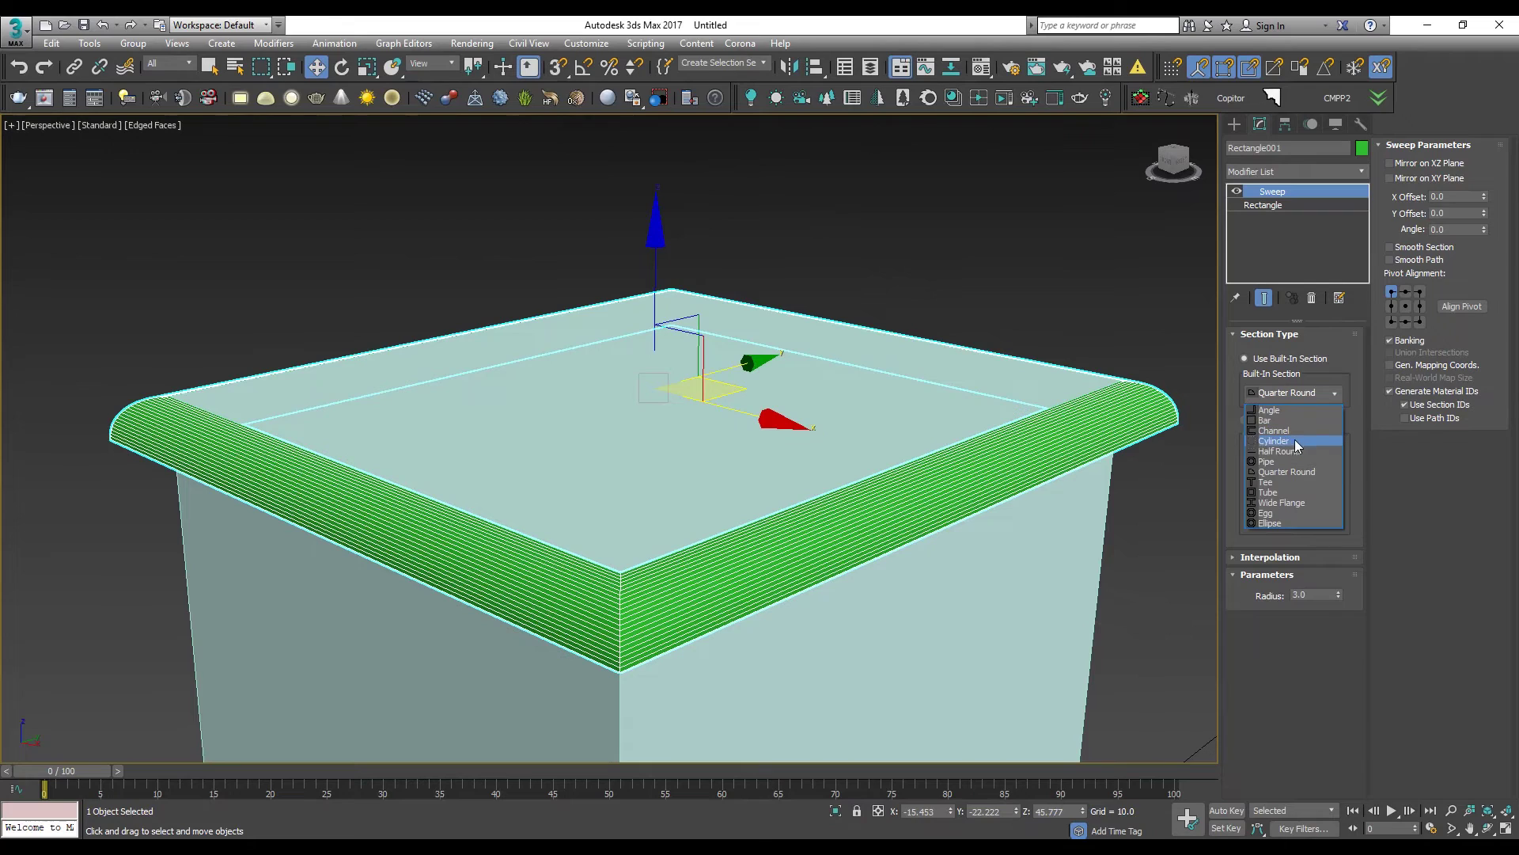
{"action": "left_click", "coordinate": [1281, 502]}
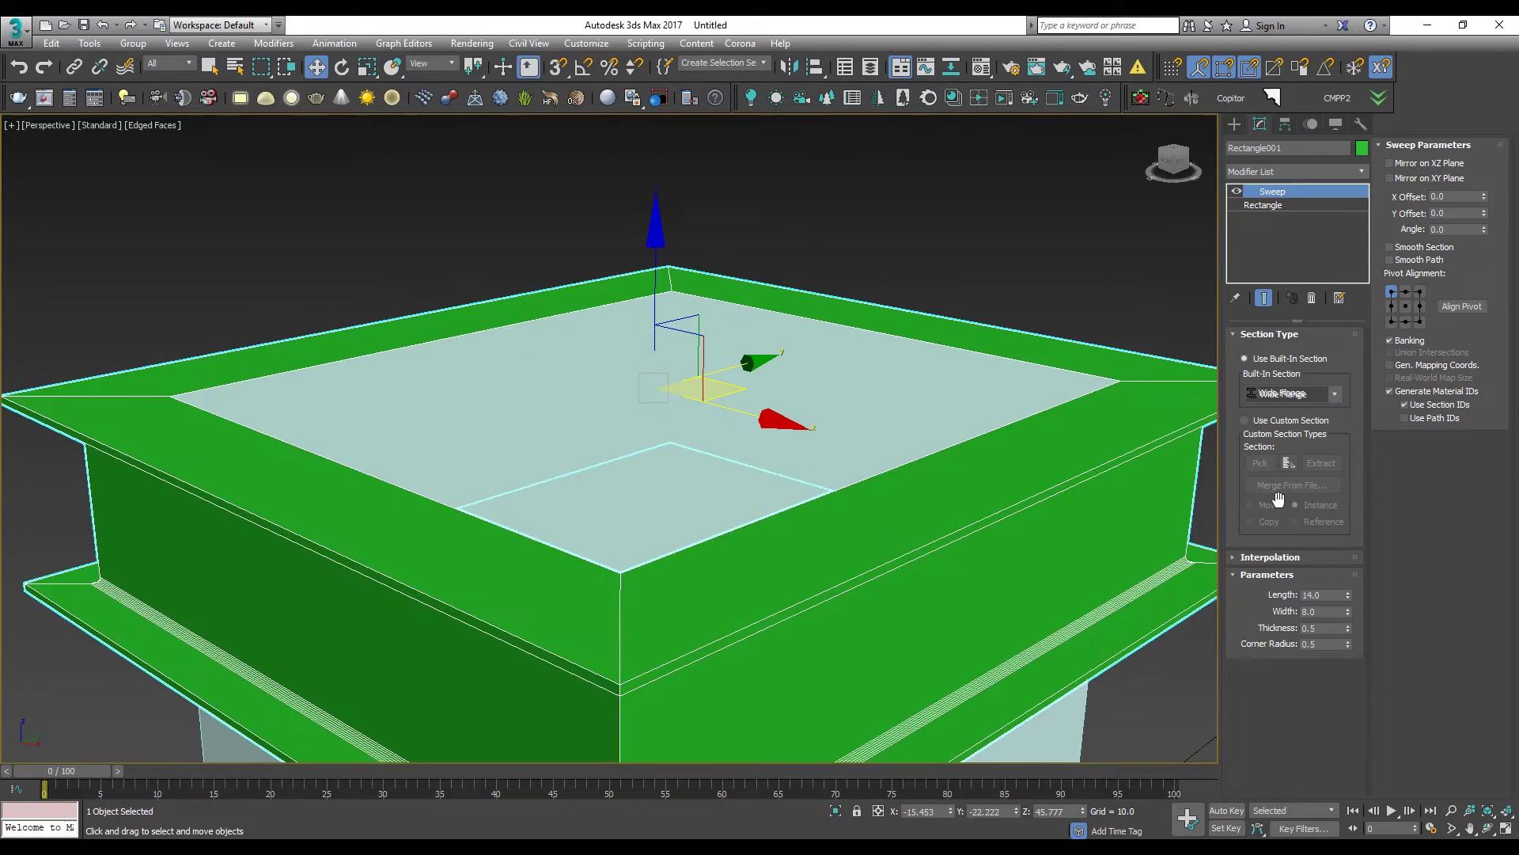
{"action": "middle_click_drag", "start_coordinate": [620, 443], "coordinate": [1034, 524], "text": "alt"}
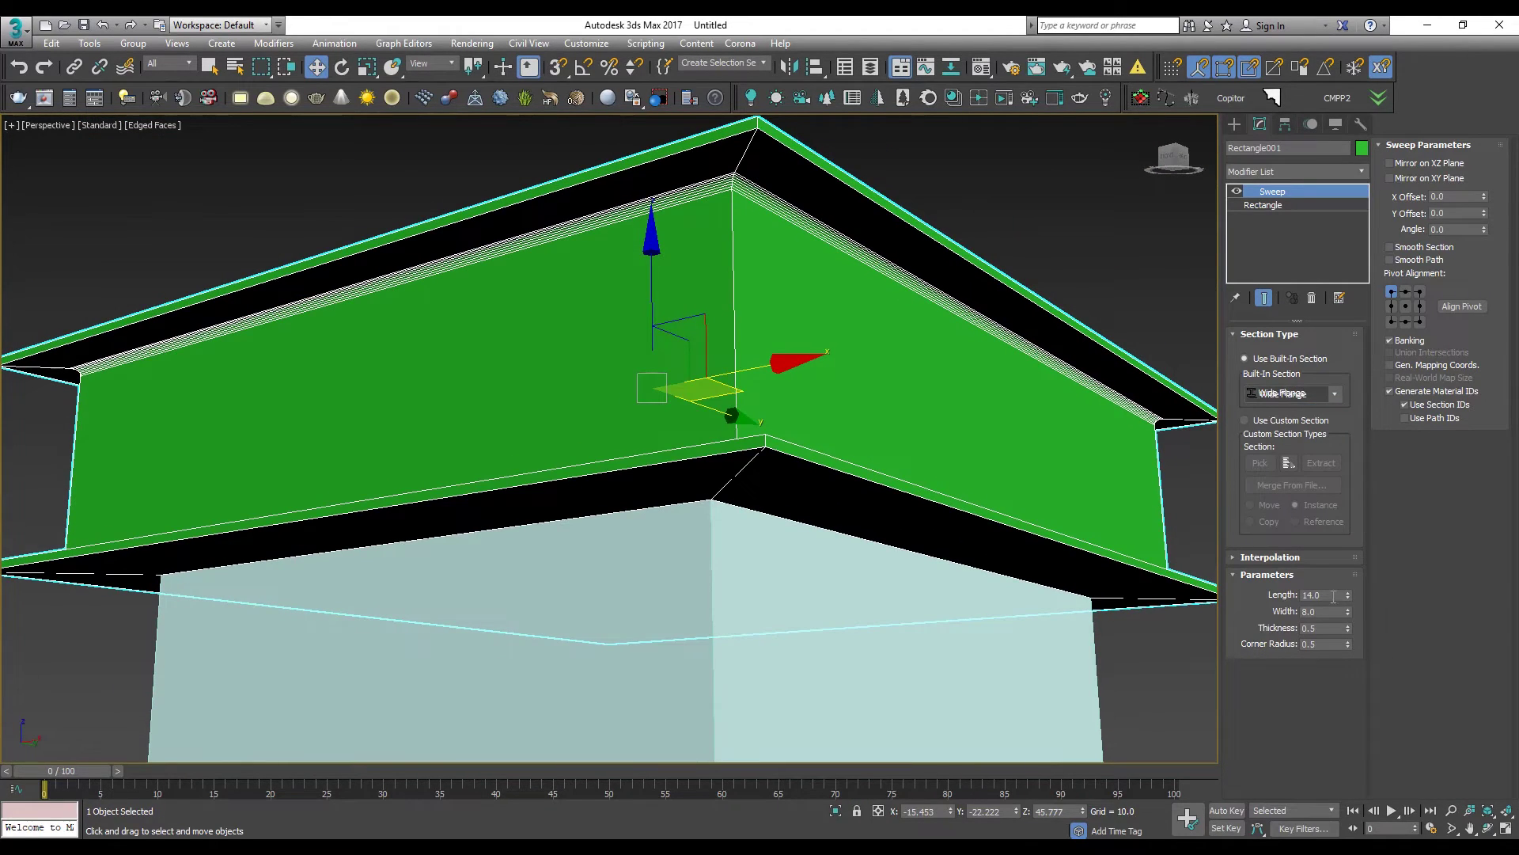
{"action": "left_click_drag", "start_coordinate": [1348, 598], "coordinate": [1349, 646]}
{"action": "middle_click_drag", "start_coordinate": [756, 438], "coordinate": [892, 485], "text": "alt"}
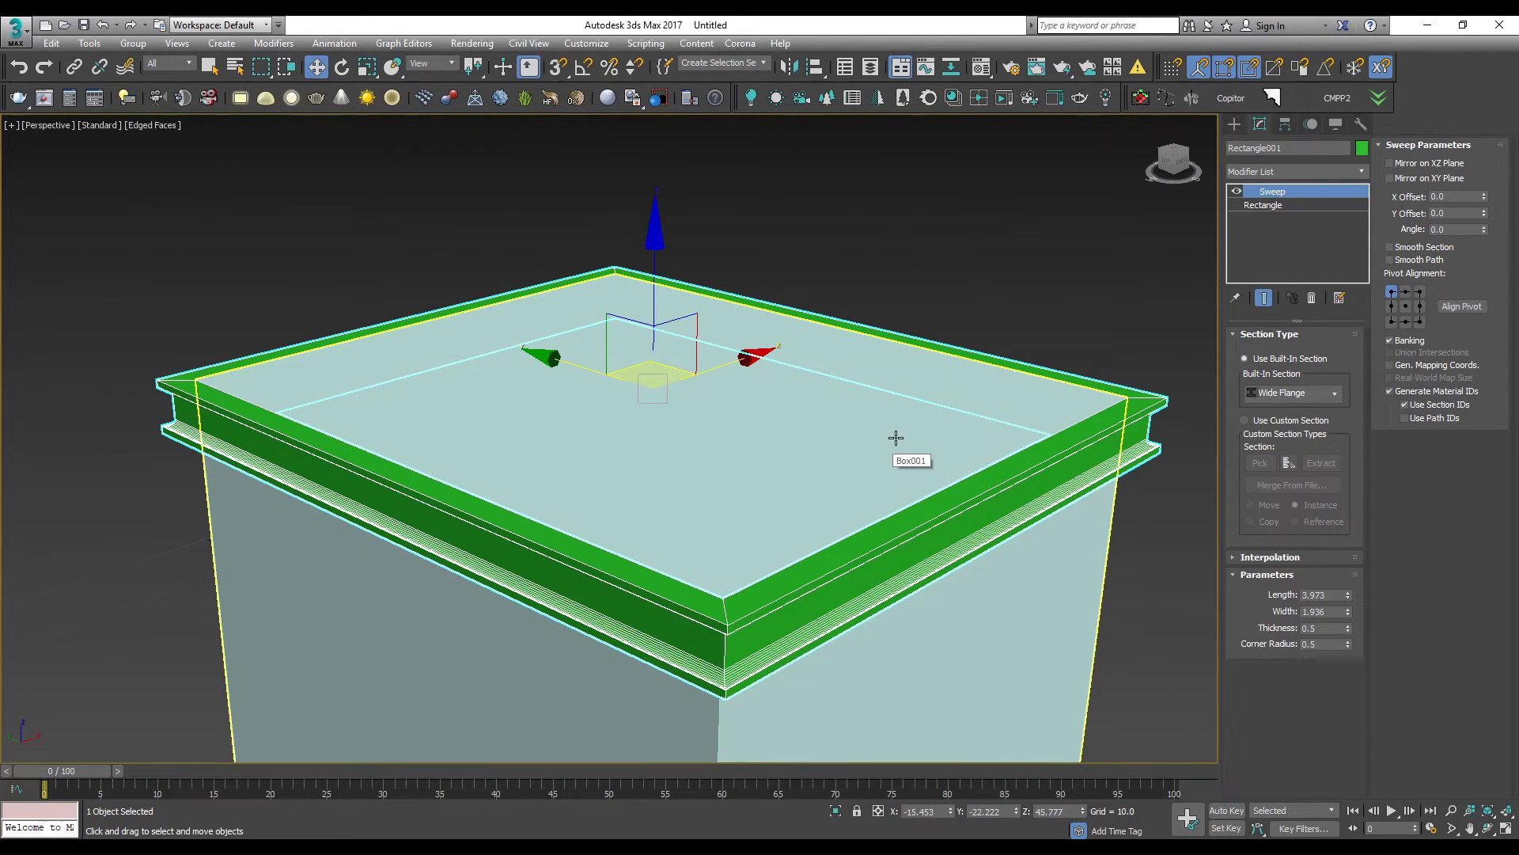
{"action": "middle_click_drag", "start_coordinate": [1071, 351], "coordinate": [866, 345]}
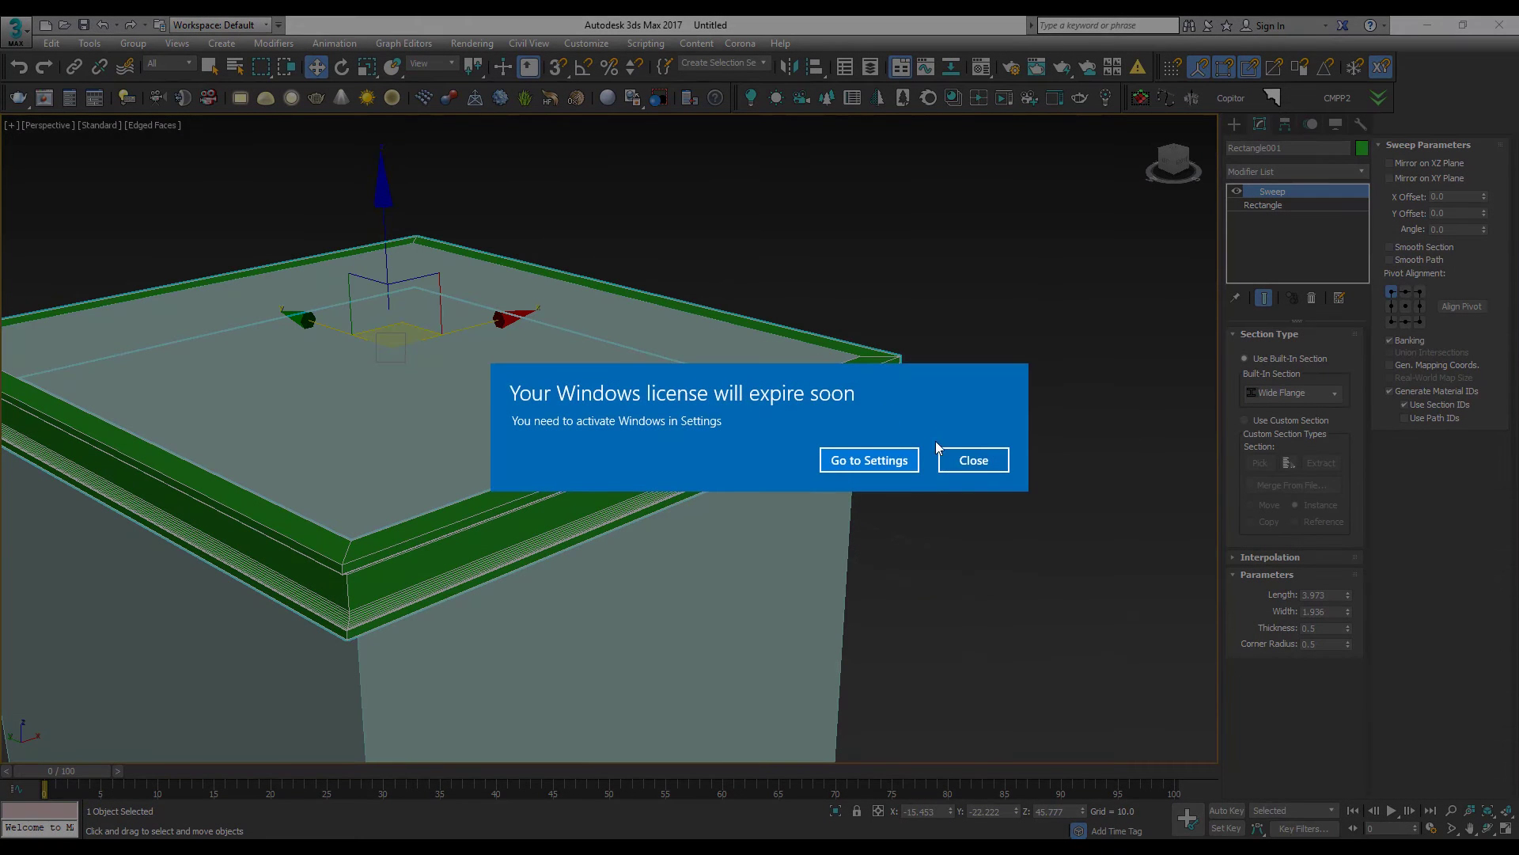
Step: Dismiss the Windows license notice and draw the straight top edge of a moulding profile beside the box in the front view
{"action": "left_click", "coordinate": [961, 461]}
{"action": "middle_click_drag", "start_coordinate": [959, 449], "coordinate": [554, 386]}
{"action": "key", "text": "f"}
{"action": "key", "text": "z"}
{"action": "scroll", "coordinate": [850, 423], "scroll_direction": "down", "scroll_amount": 3}
{"action": "scroll", "coordinate": [811, 459], "scroll_direction": "up", "scroll_amount": 3}
{"action": "middle_click_drag", "start_coordinate": [815, 456], "coordinate": [609, 454]}
{"action": "scroll", "coordinate": [696, 430], "scroll_direction": "up", "scroll_amount": 3}
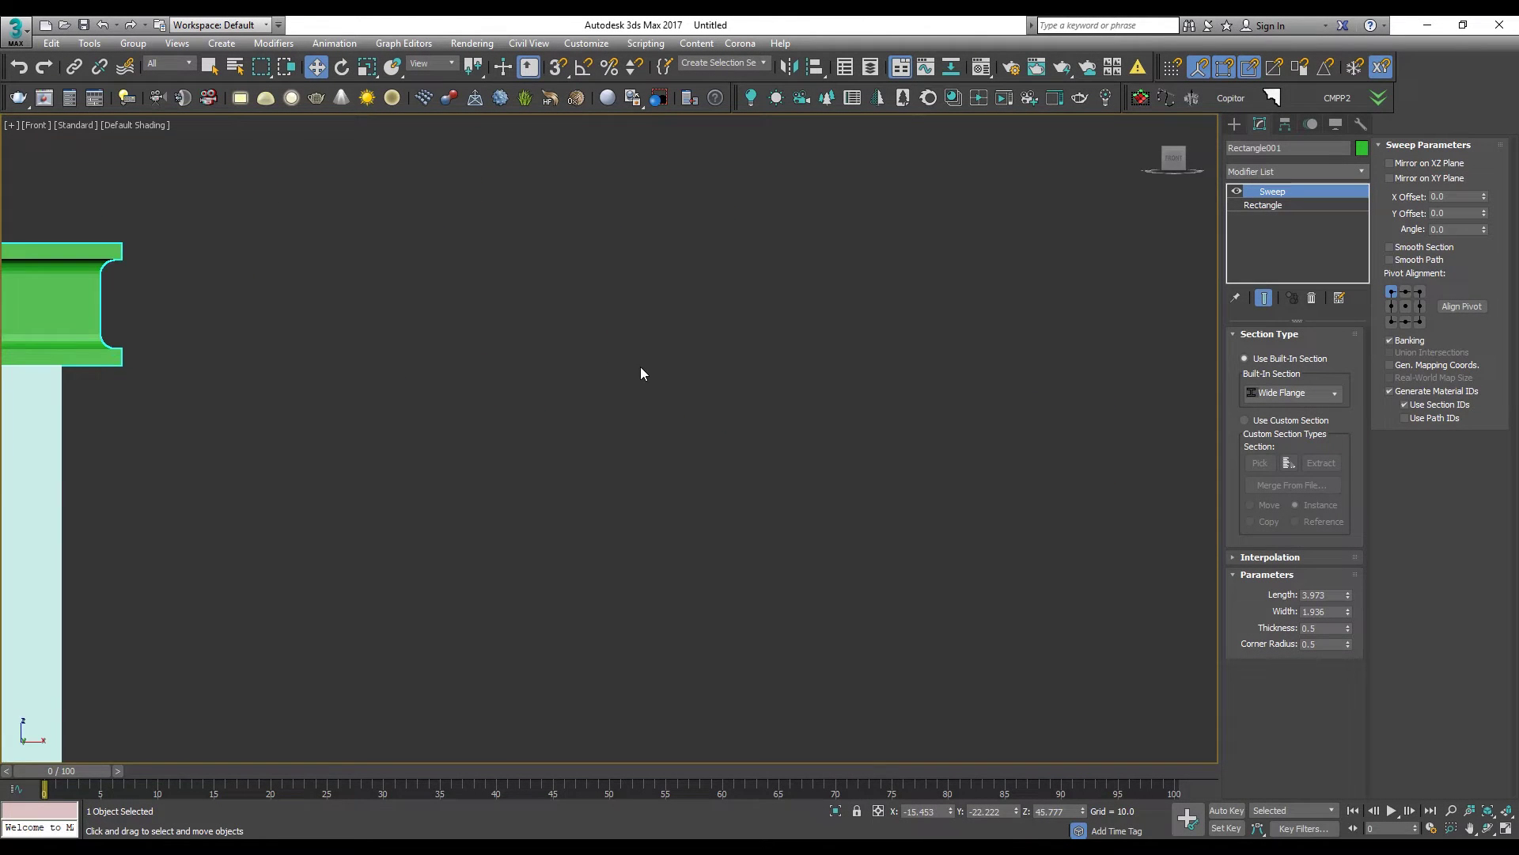
{"action": "right_click", "coordinate": [548, 383]}
{"action": "left_click", "coordinate": [563, 321]}
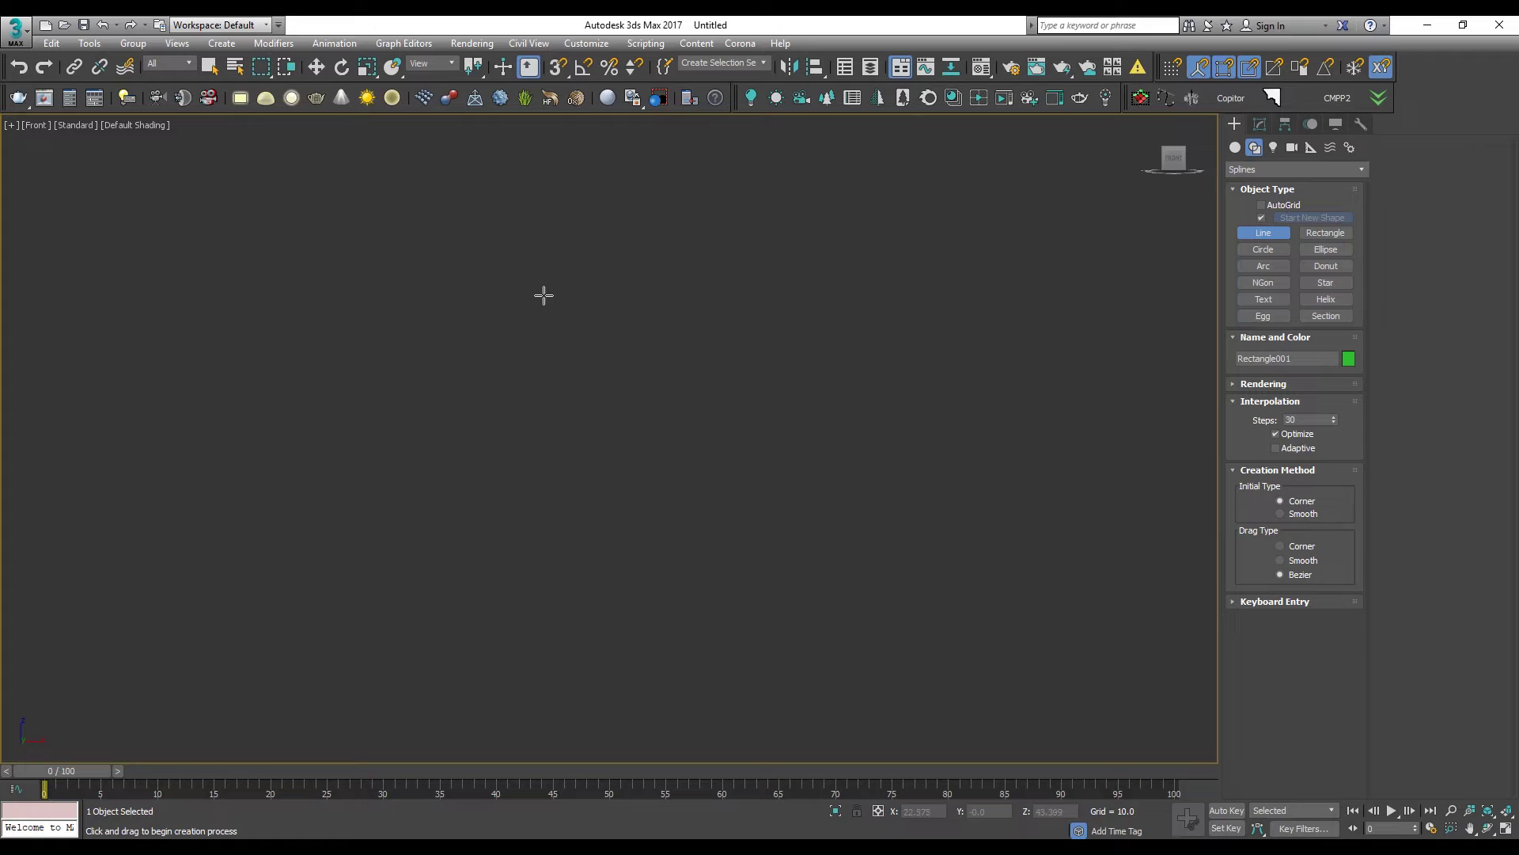
{"action": "left_click", "coordinate": [562, 277]}
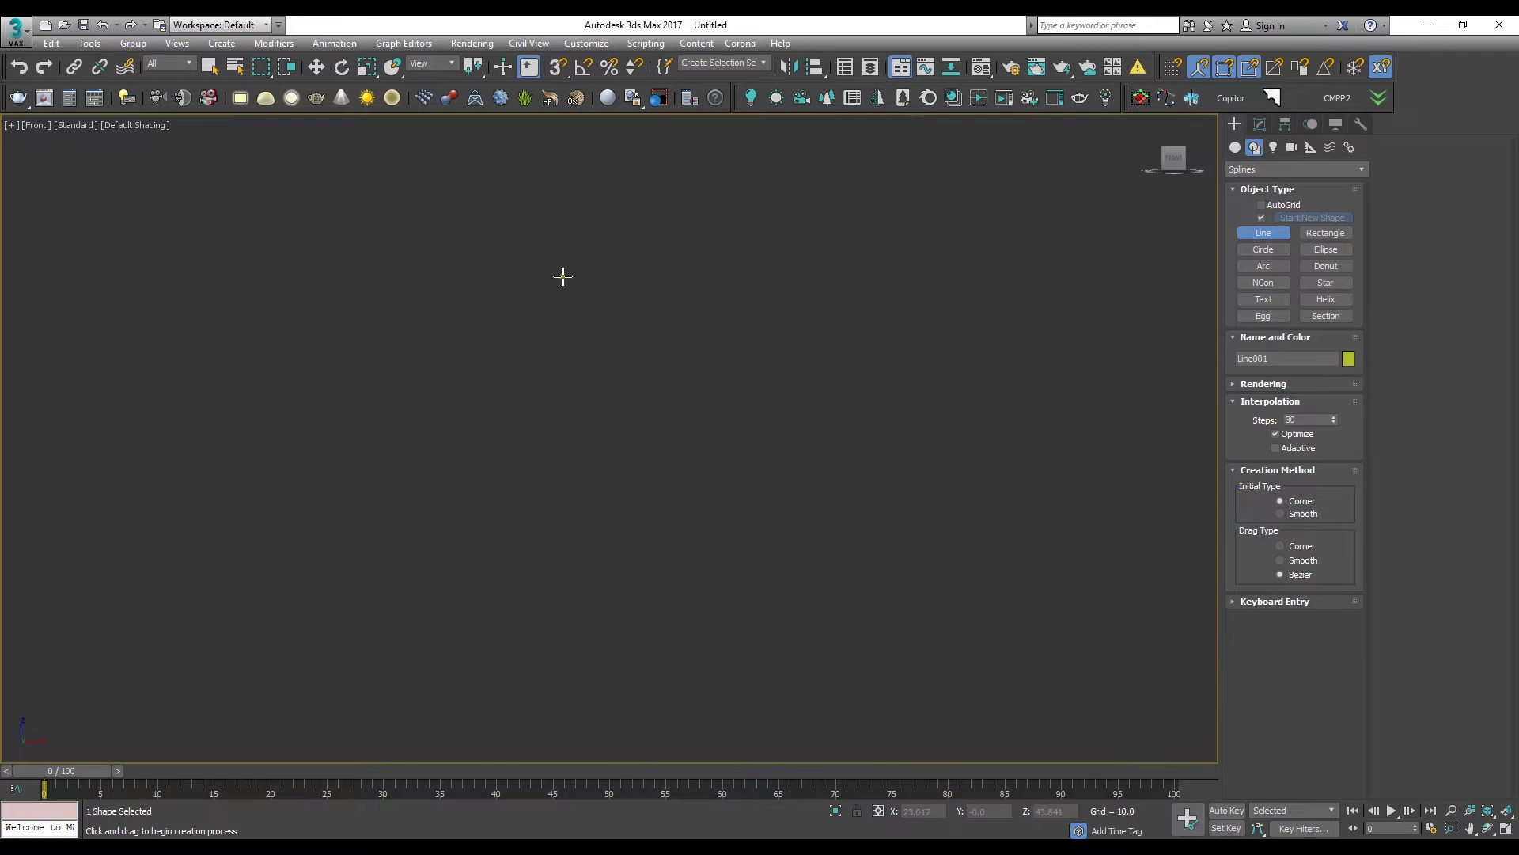
{"action": "left_click", "coordinate": [619, 290]}
Step: Continue the moulding profile with two small steps running down and inward from the outer end of its top edge
{"action": "scroll", "coordinate": [619, 299], "scroll_direction": "up", "scroll_amount": 4}
{"action": "left_click", "coordinate": [624, 261]}
{"action": "left_click", "coordinate": [603, 261]}
{"action": "left_click", "coordinate": [603, 280]}
{"action": "left_click", "coordinate": [580, 281]}
{"action": "left_click", "coordinate": [580, 314]}
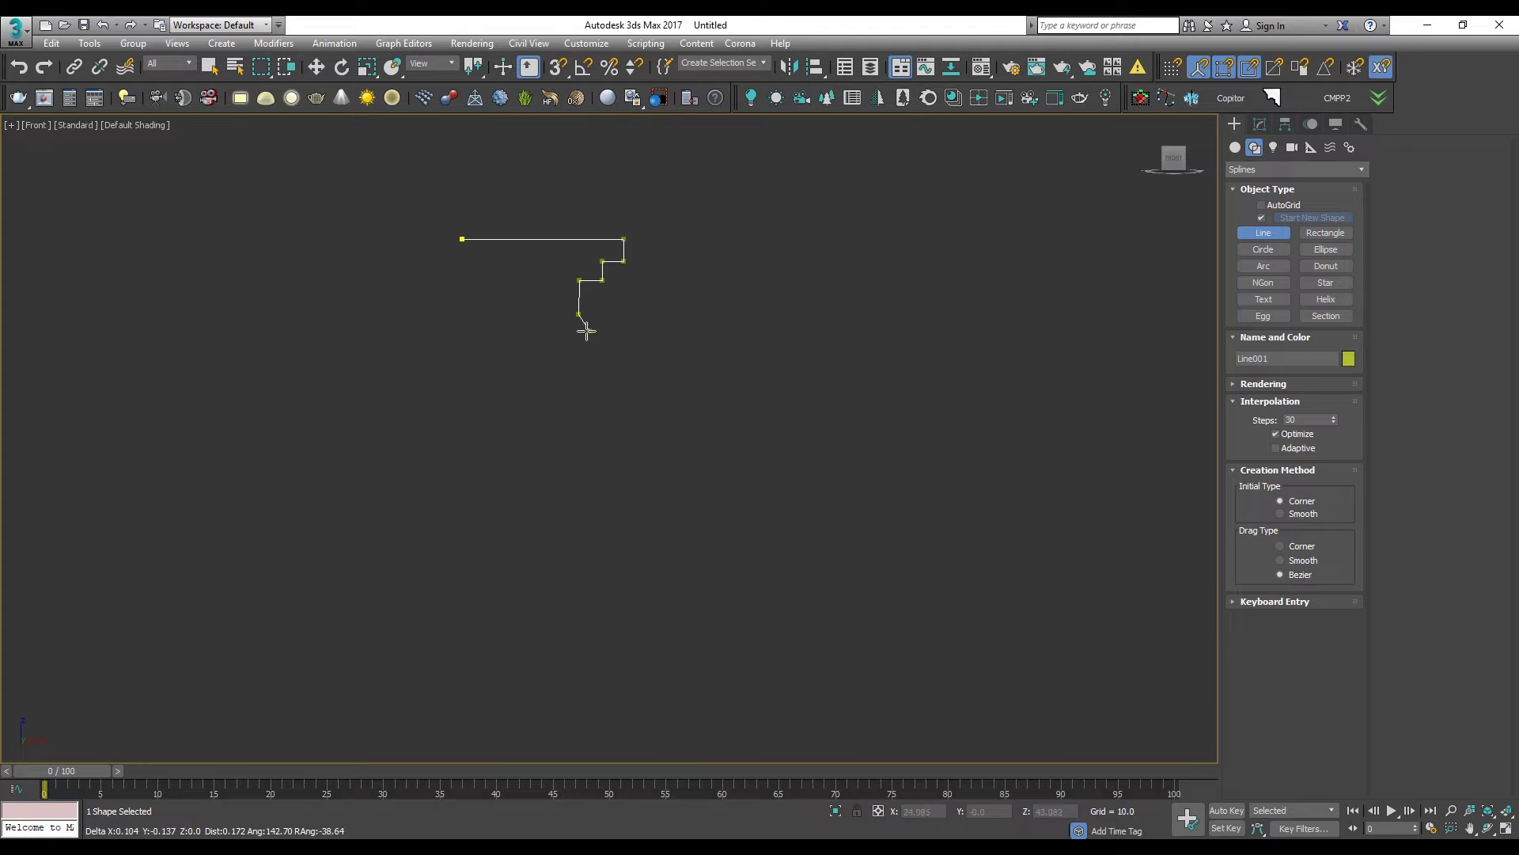
Step: Complete the profile with a curved cove, a small step and a narrow foot, and close the spline
{"action": "left_click_drag", "start_coordinate": [543, 314], "coordinate": [525, 366]}
{"action": "left_click", "coordinate": [532, 365]}
{"action": "left_click", "coordinate": [511, 364]}
{"action": "left_click", "coordinate": [511, 432]}
{"action": "left_click", "coordinate": [467, 432]}
{"action": "left_click", "coordinate": [463, 239]}
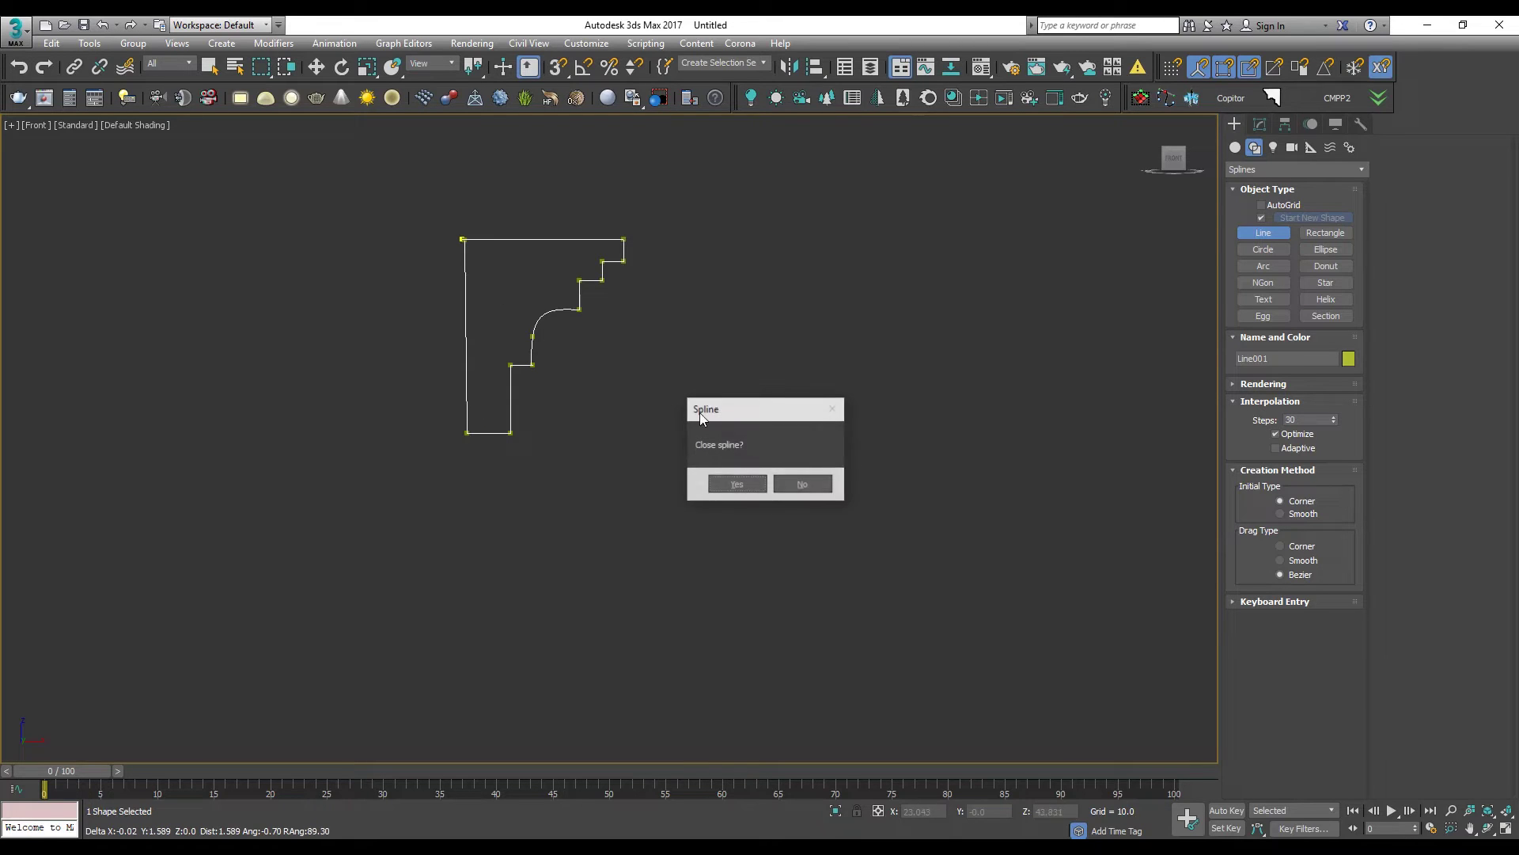
{"action": "left_click", "coordinate": [736, 484]}
{"action": "key", "text": "w"}
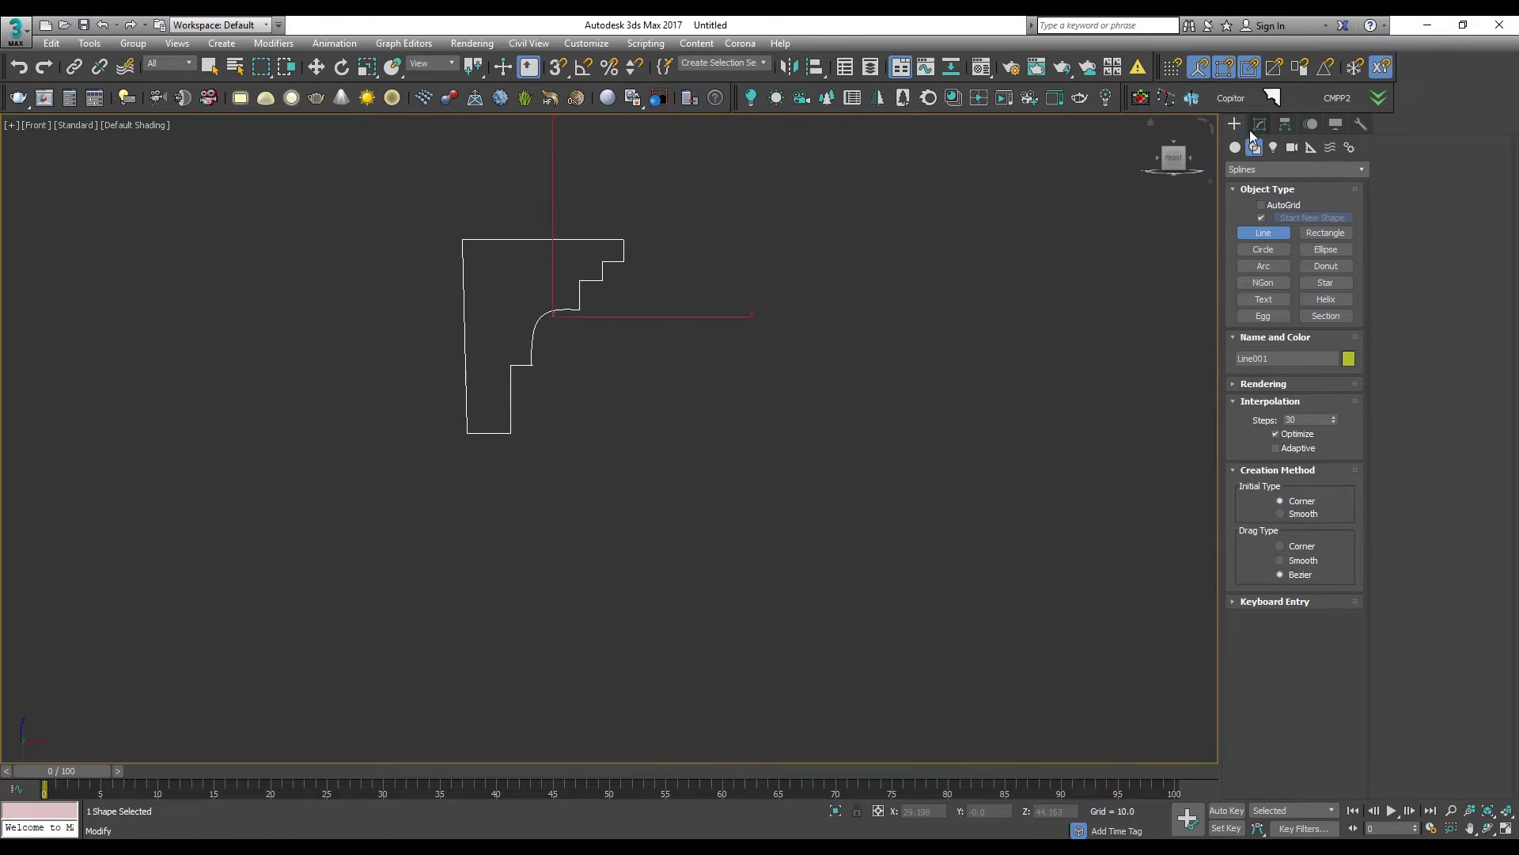
Step: Straighten the profile's back edge by snapping its lower vertex into vertical alignment with the upper one, and leave vertex editing
{"action": "left_click", "coordinate": [1260, 125]}
{"action": "left_click", "coordinate": [1275, 448]}
{"action": "left_click_drag", "start_coordinate": [505, 411], "coordinate": [413, 466]}
{"action": "key", "text": "s"}
{"action": "left_click_drag", "start_coordinate": [562, 428], "coordinate": [481, 261]}
{"action": "left_click", "coordinate": [467, 432]}
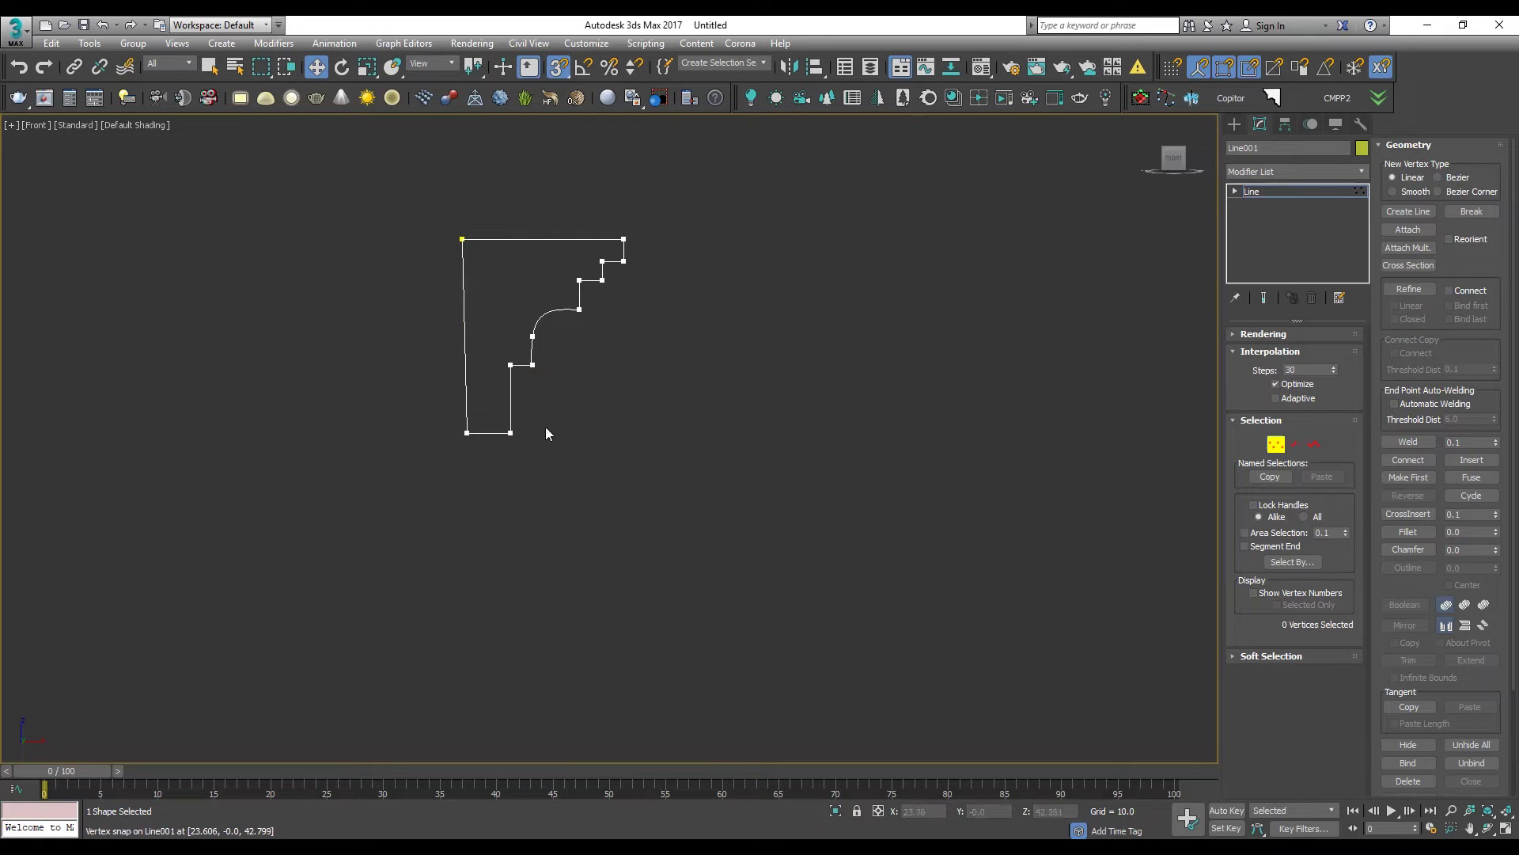
{"action": "left_click_drag", "start_coordinate": [467, 432], "coordinate": [472, 243]}
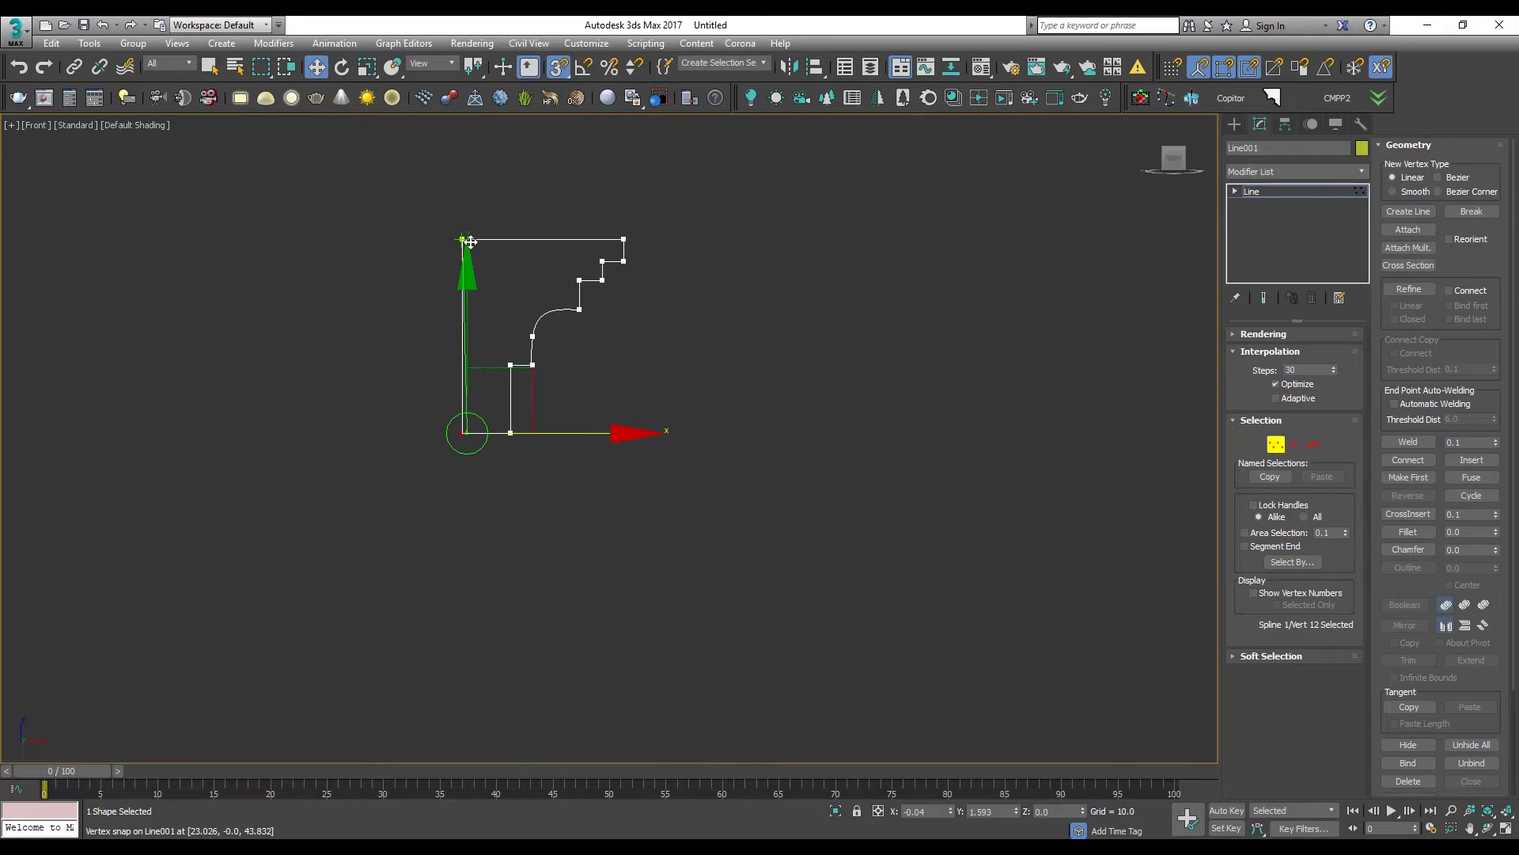
{"action": "left_click_drag", "start_coordinate": [466, 238], "coordinate": [463, 238]}
{"action": "left_click", "coordinate": [1280, 441]}
{"action": "scroll", "coordinate": [852, 397], "scroll_direction": "down", "scroll_amount": 10}
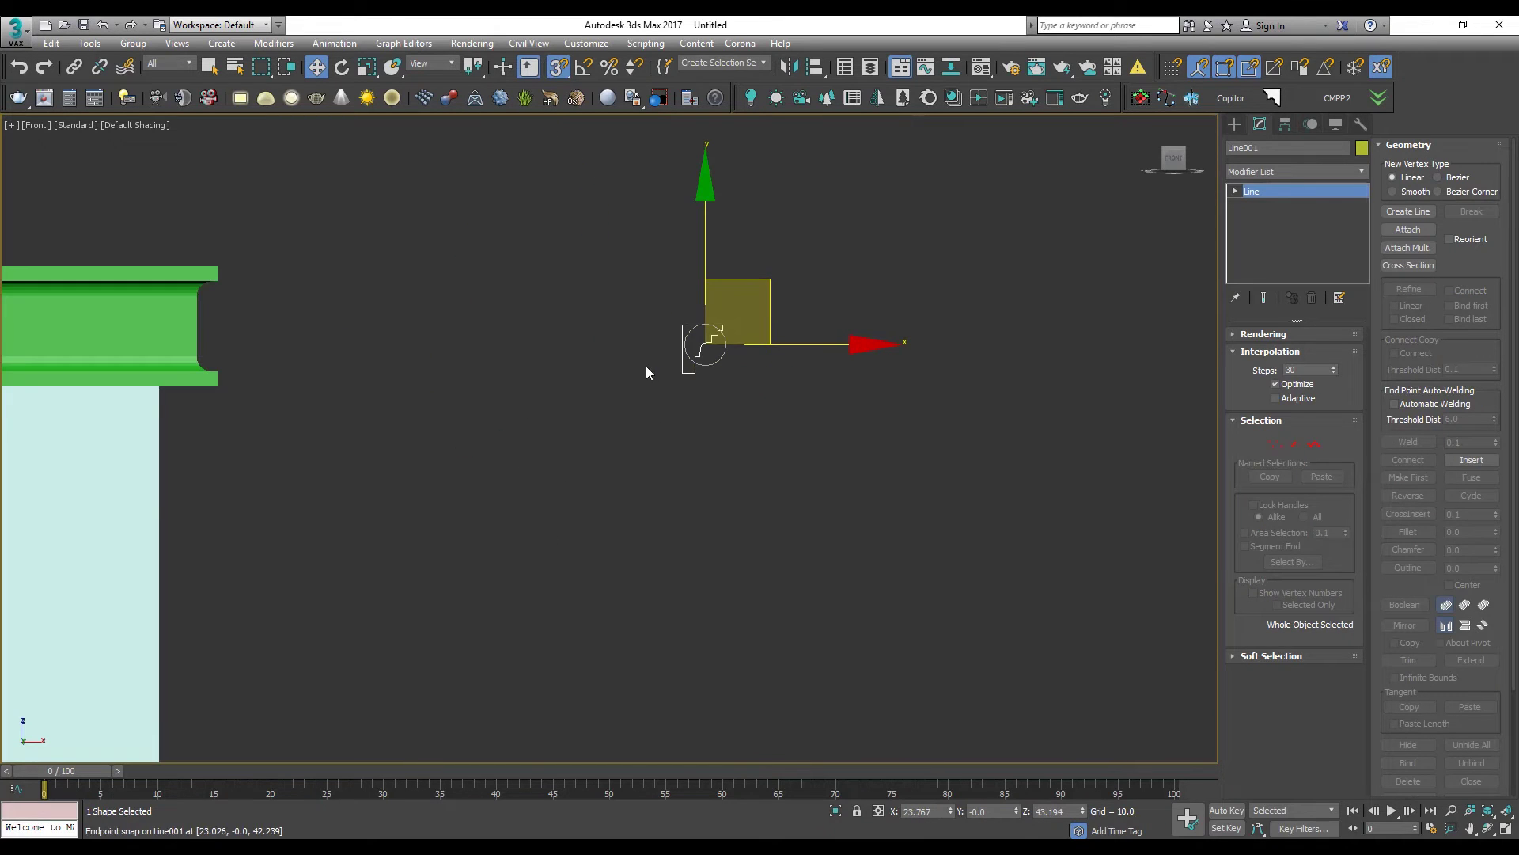
Step: Switch the rectangle's Sweep modifier to a custom section and pick the hand-drawn moulding profile as its section
{"action": "key", "text": "s"}
{"action": "middle_click_drag", "start_coordinate": [695, 339], "coordinate": [72, 183], "text": "alt"}
{"action": "scroll", "coordinate": [289, 353], "scroll_direction": "down", "scroll_amount": 2}
{"action": "left_click", "coordinate": [665, 546]}
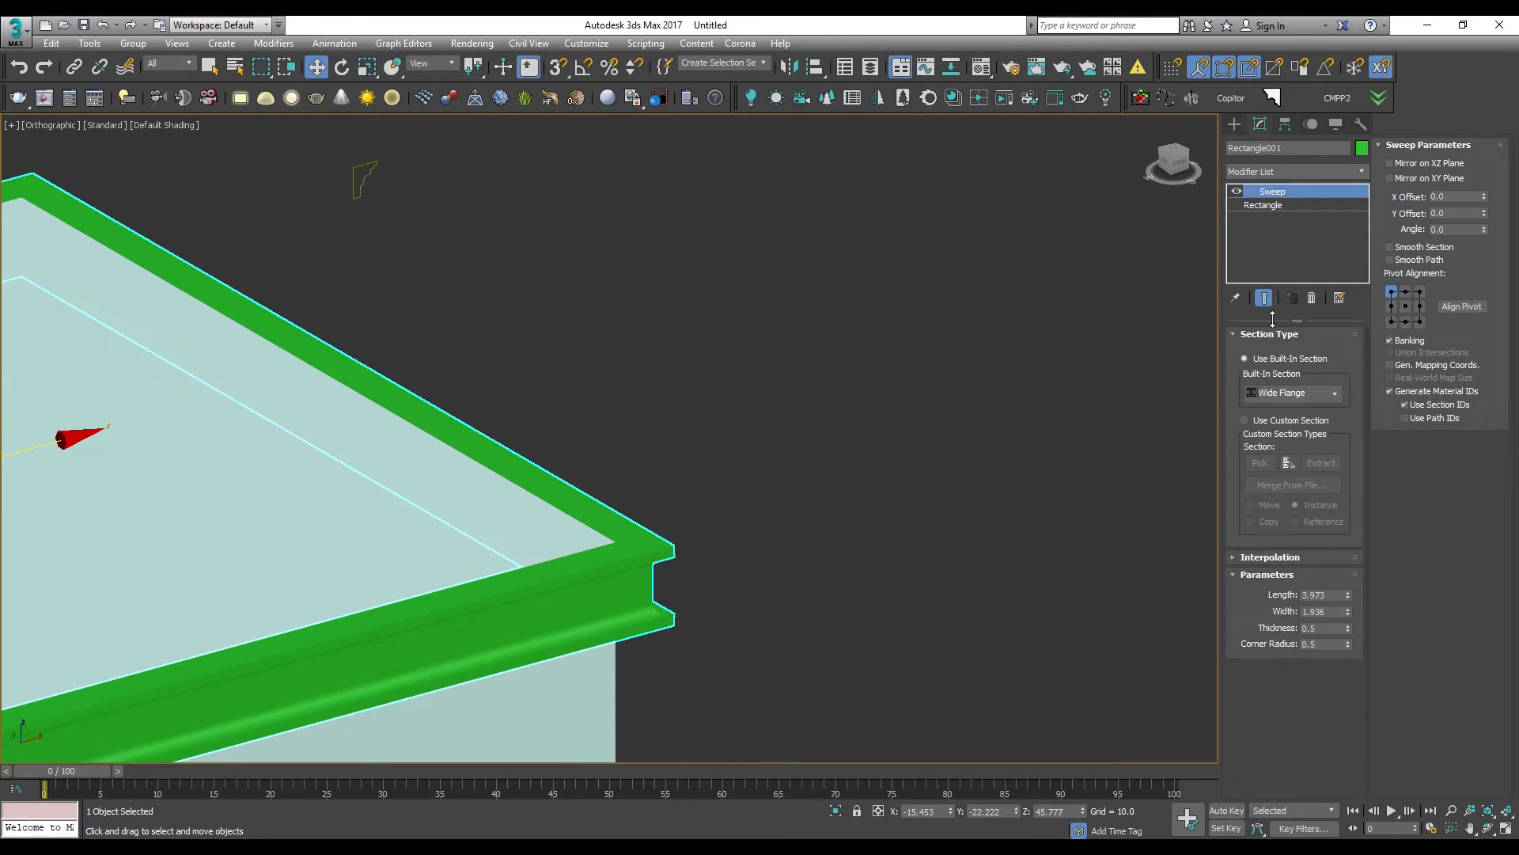
{"action": "left_click", "coordinate": [1276, 421]}
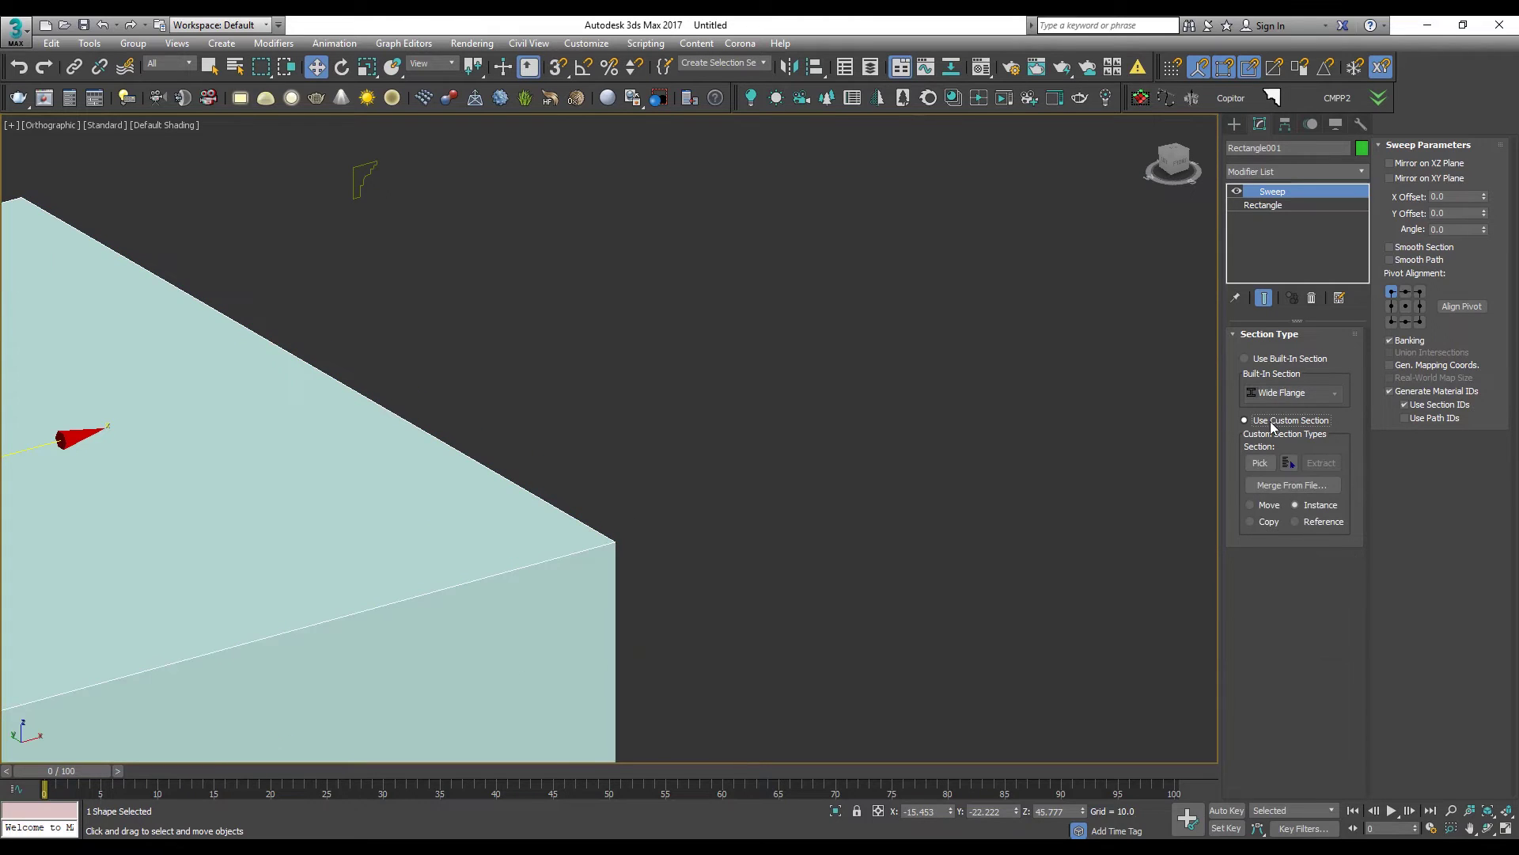
{"action": "left_click", "coordinate": [1260, 463]}
{"action": "left_click", "coordinate": [366, 174]}
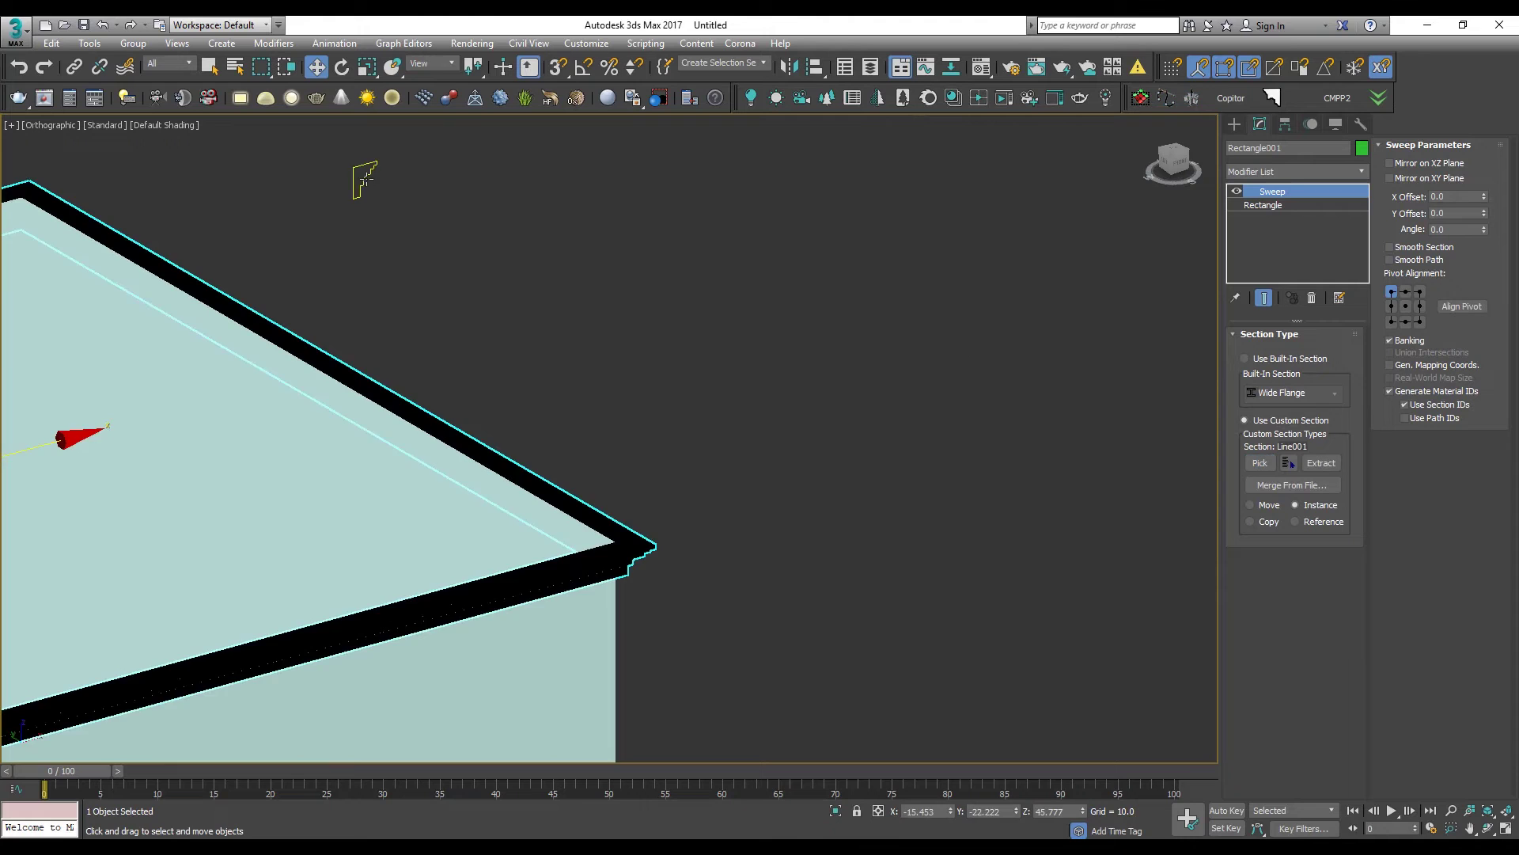
Step: Examine the swept moulding's steps and cove at the box corner with edged faces shown
{"action": "scroll", "coordinate": [621, 550], "scroll_direction": "up", "scroll_amount": 5}
{"action": "key", "text": "F4"}
{"action": "middle_click_drag", "start_coordinate": [638, 541], "coordinate": [647, 501], "text": "alt"}
{"action": "scroll", "coordinate": [642, 443], "scroll_direction": "down", "scroll_amount": 3}
{"action": "middle_click_drag", "start_coordinate": [641, 415], "coordinate": [695, 481], "text": "alt"}
{"action": "scroll", "coordinate": [560, 388], "scroll_direction": "down", "scroll_amount": 3}
{"action": "middle_click_drag", "start_coordinate": [560, 388], "coordinate": [584, 509]}
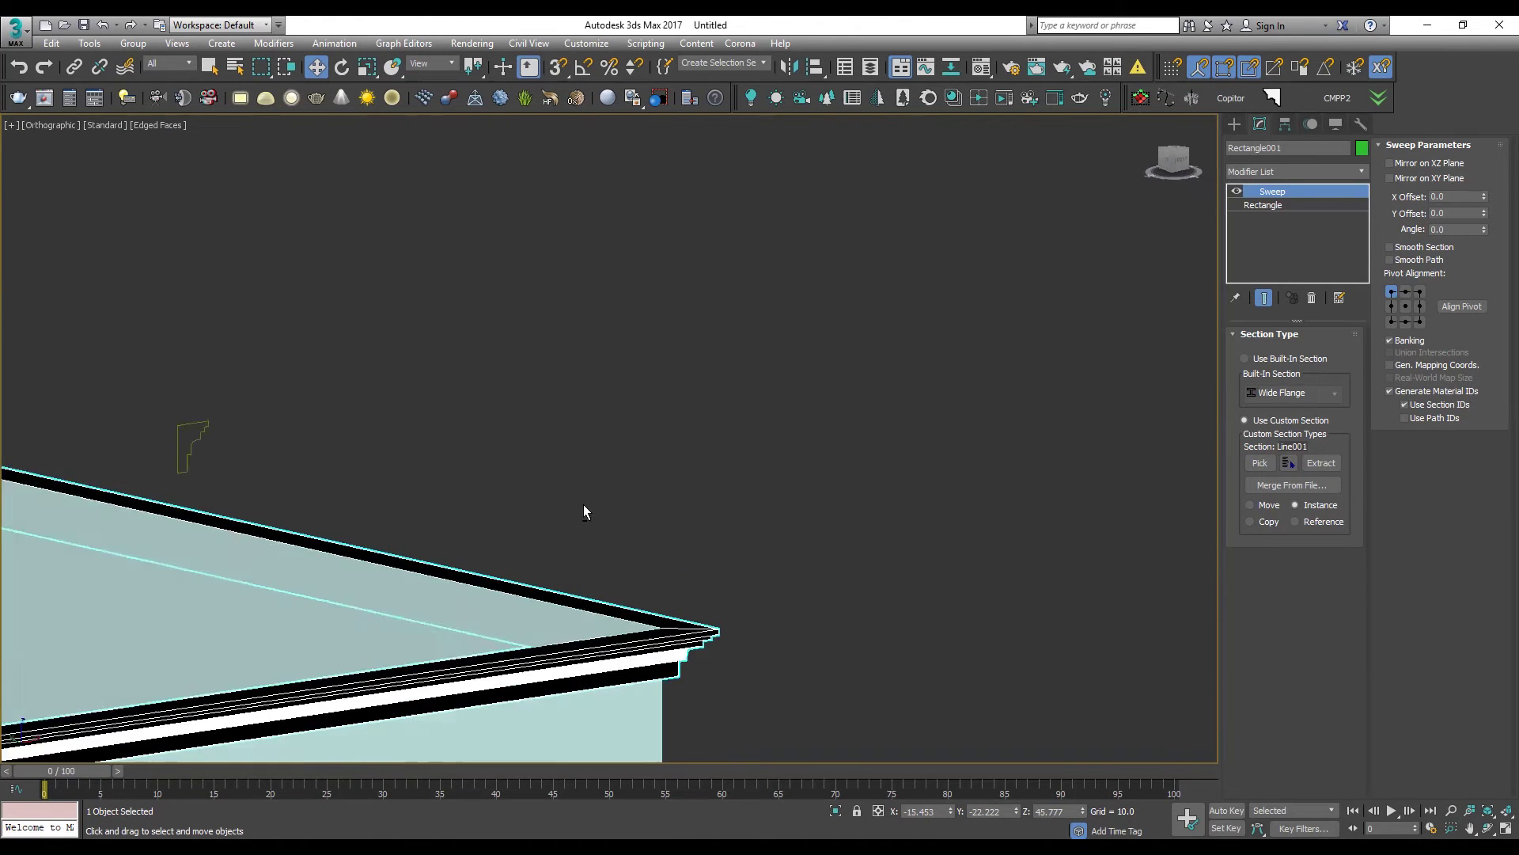
{"action": "scroll", "coordinate": [668, 631], "scroll_direction": "up", "scroll_amount": 3}
{"action": "scroll", "coordinate": [603, 547], "scroll_direction": "down", "scroll_amount": 3}
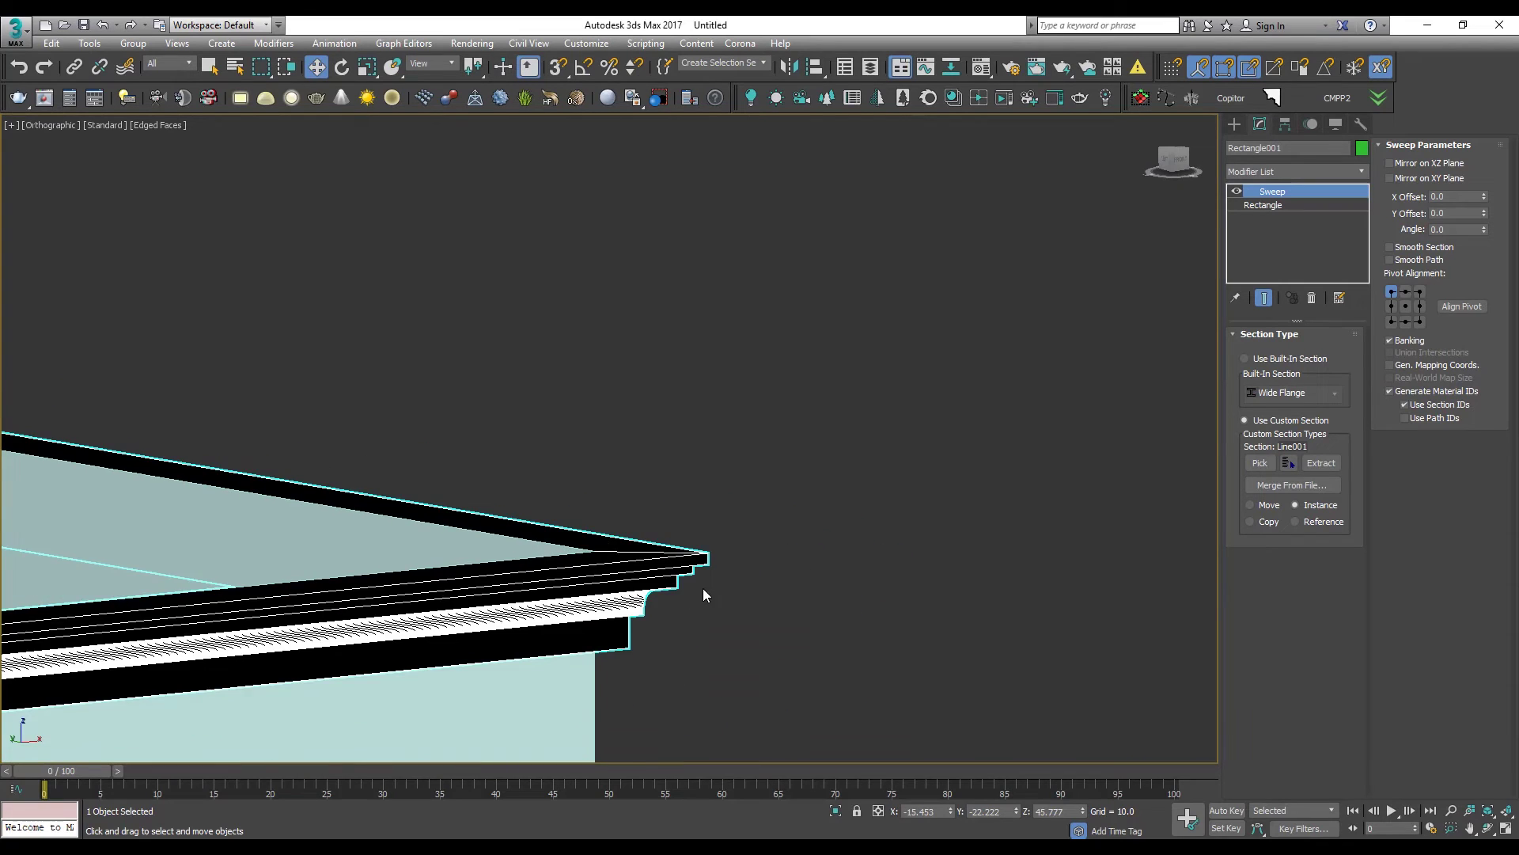
{"action": "middle_click_drag", "start_coordinate": [703, 587], "coordinate": [718, 551], "text": "alt"}
{"action": "scroll", "coordinate": [705, 496], "scroll_direction": "up", "scroll_amount": 4}
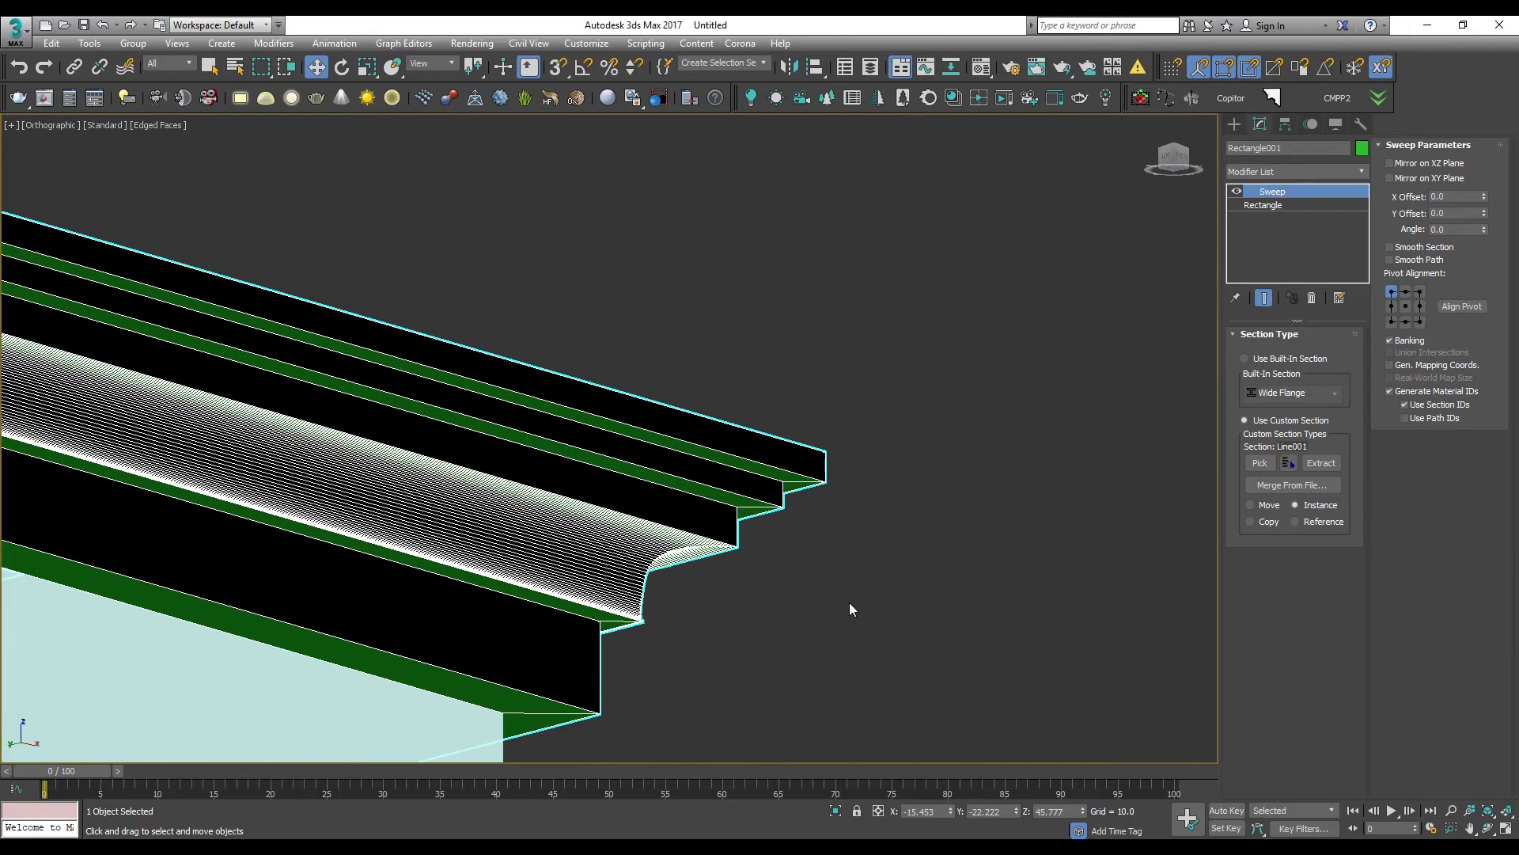
Step: Turn off edged faces and inspect the moulding from below and around the whole box
{"action": "left_click", "coordinate": [848, 602]}
{"action": "key", "text": "F4"}
{"action": "middle_click_drag", "start_coordinate": [687, 576], "coordinate": [618, 393], "text": "alt"}
{"action": "scroll", "coordinate": [699, 614], "scroll_direction": "up", "scroll_amount": 5}
{"action": "left_click", "coordinate": [699, 614]}
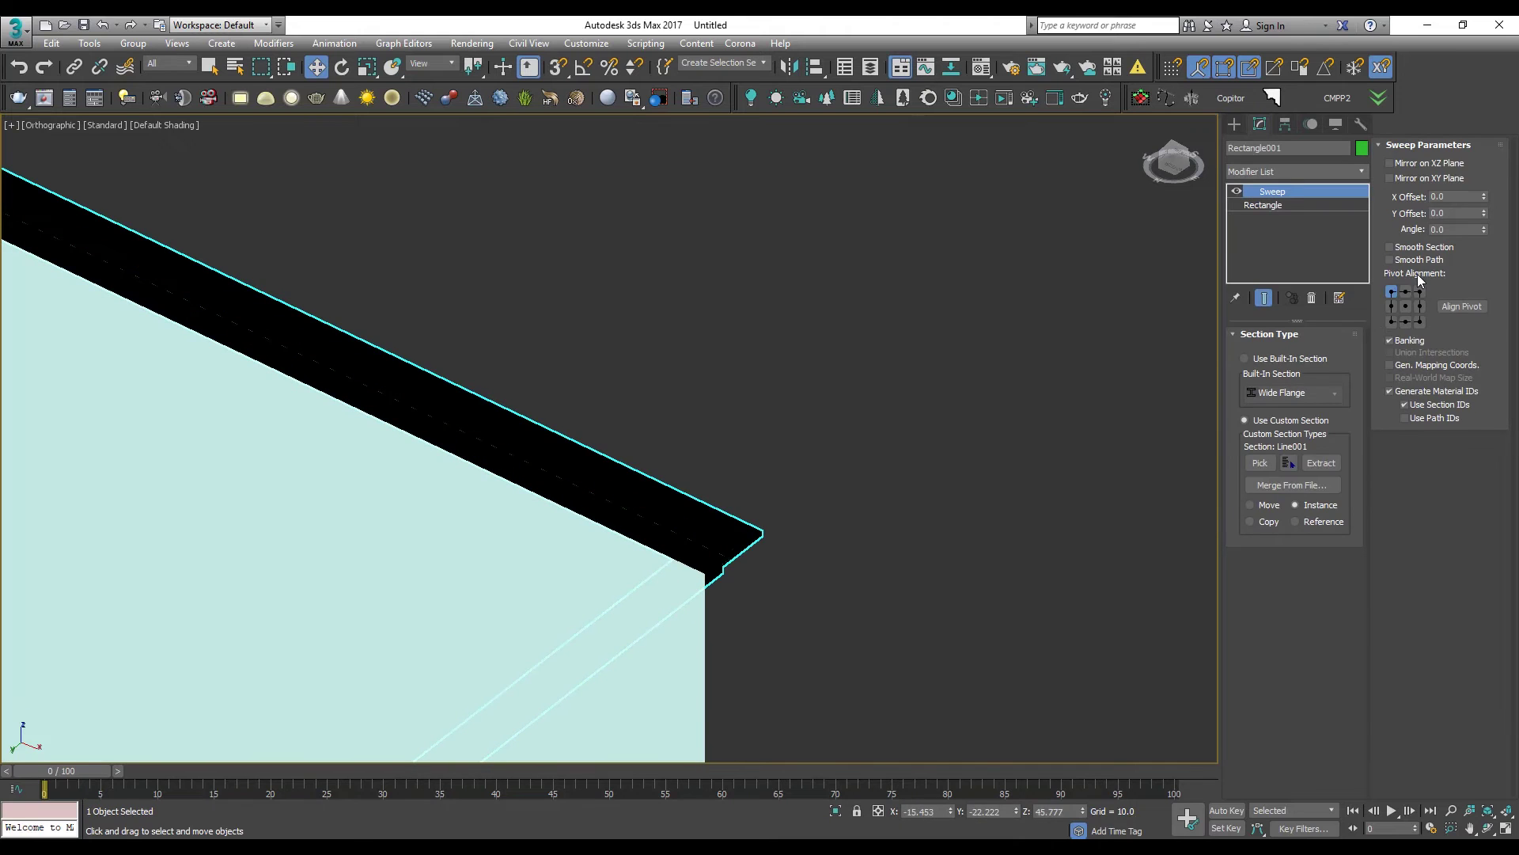
{"action": "left_click", "coordinate": [857, 497]}
{"action": "scroll", "coordinate": [704, 493], "scroll_direction": "down", "scroll_amount": 5}
{"action": "left_click", "coordinate": [688, 489]}
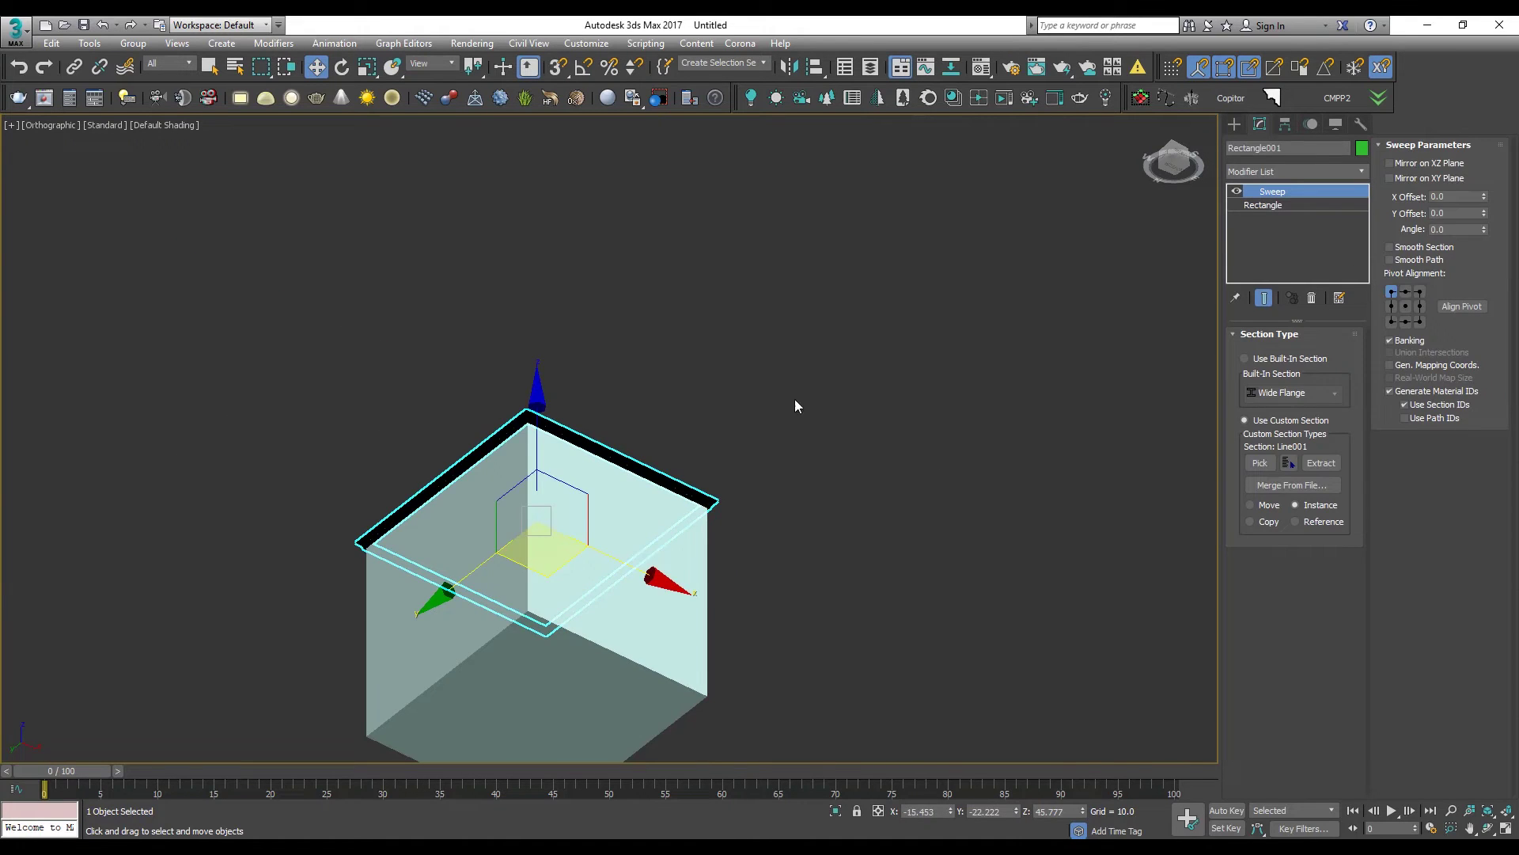
Step: Clear the scene by deleting the box with its swept moulding and the profile spline
{"action": "left_click_drag", "start_coordinate": [724, 454], "coordinate": [423, 632]}
{"action": "key", "text": "Delete"}
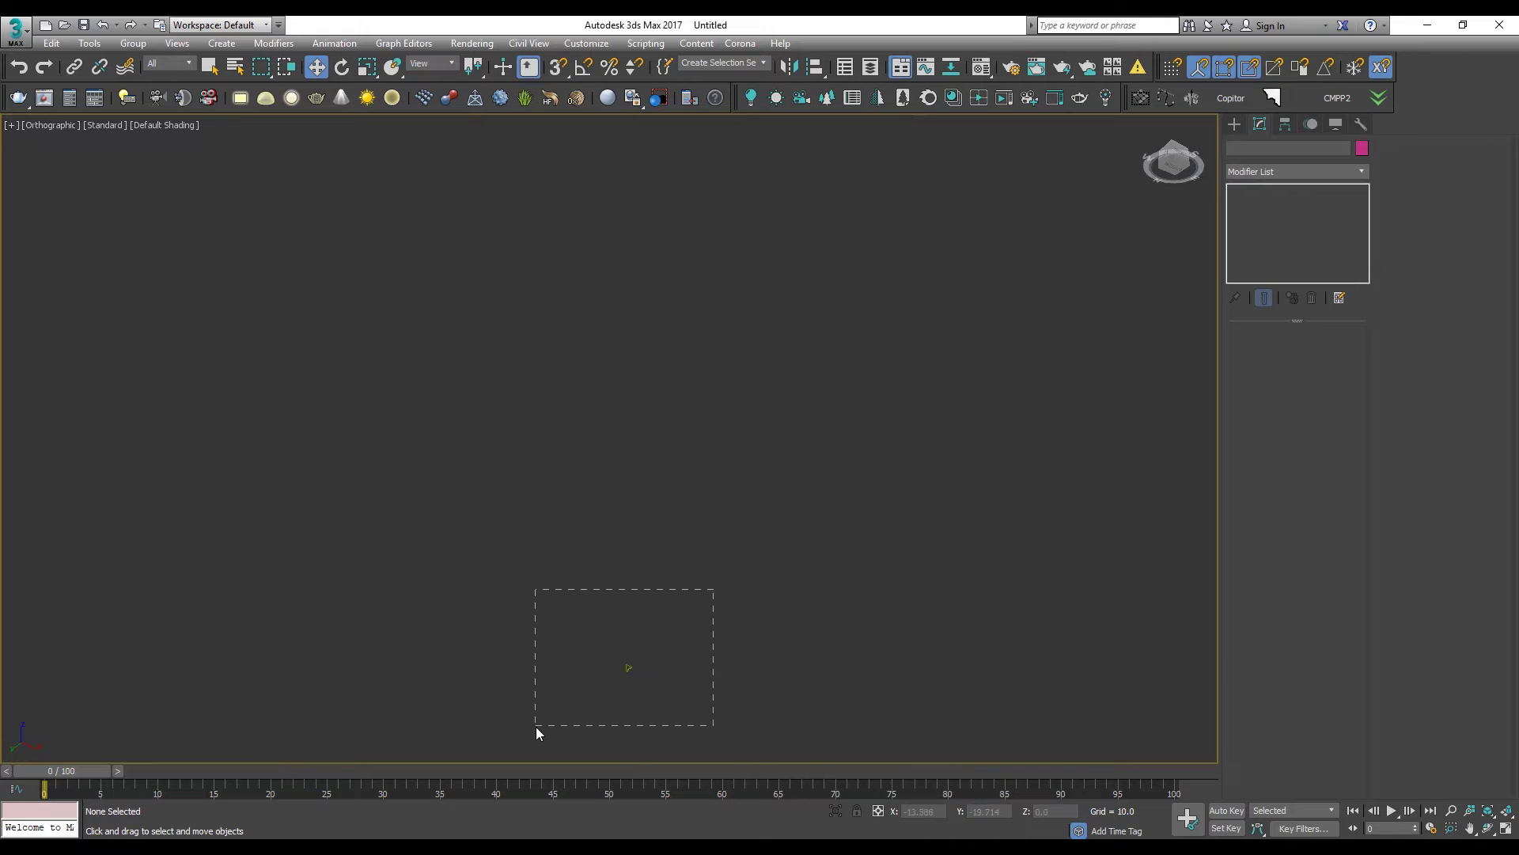
{"action": "left_click_drag", "start_coordinate": [537, 727], "coordinate": [541, 694]}
{"action": "key", "text": "z"}
{"action": "middle_click_drag", "start_coordinate": [638, 475], "coordinate": [638, 615], "text": "alt"}
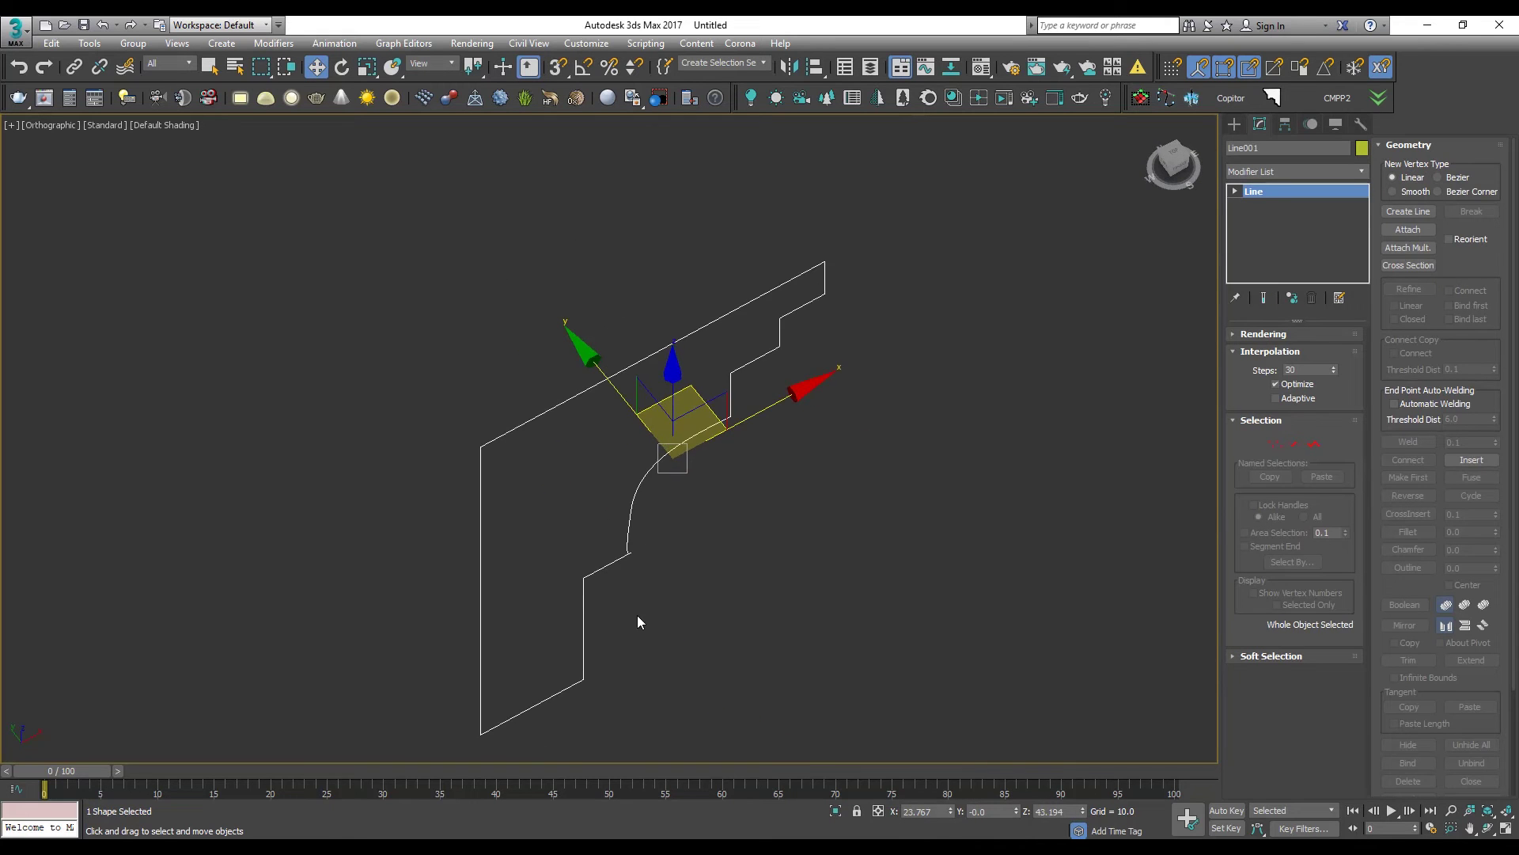
{"action": "key", "text": "Delete"}
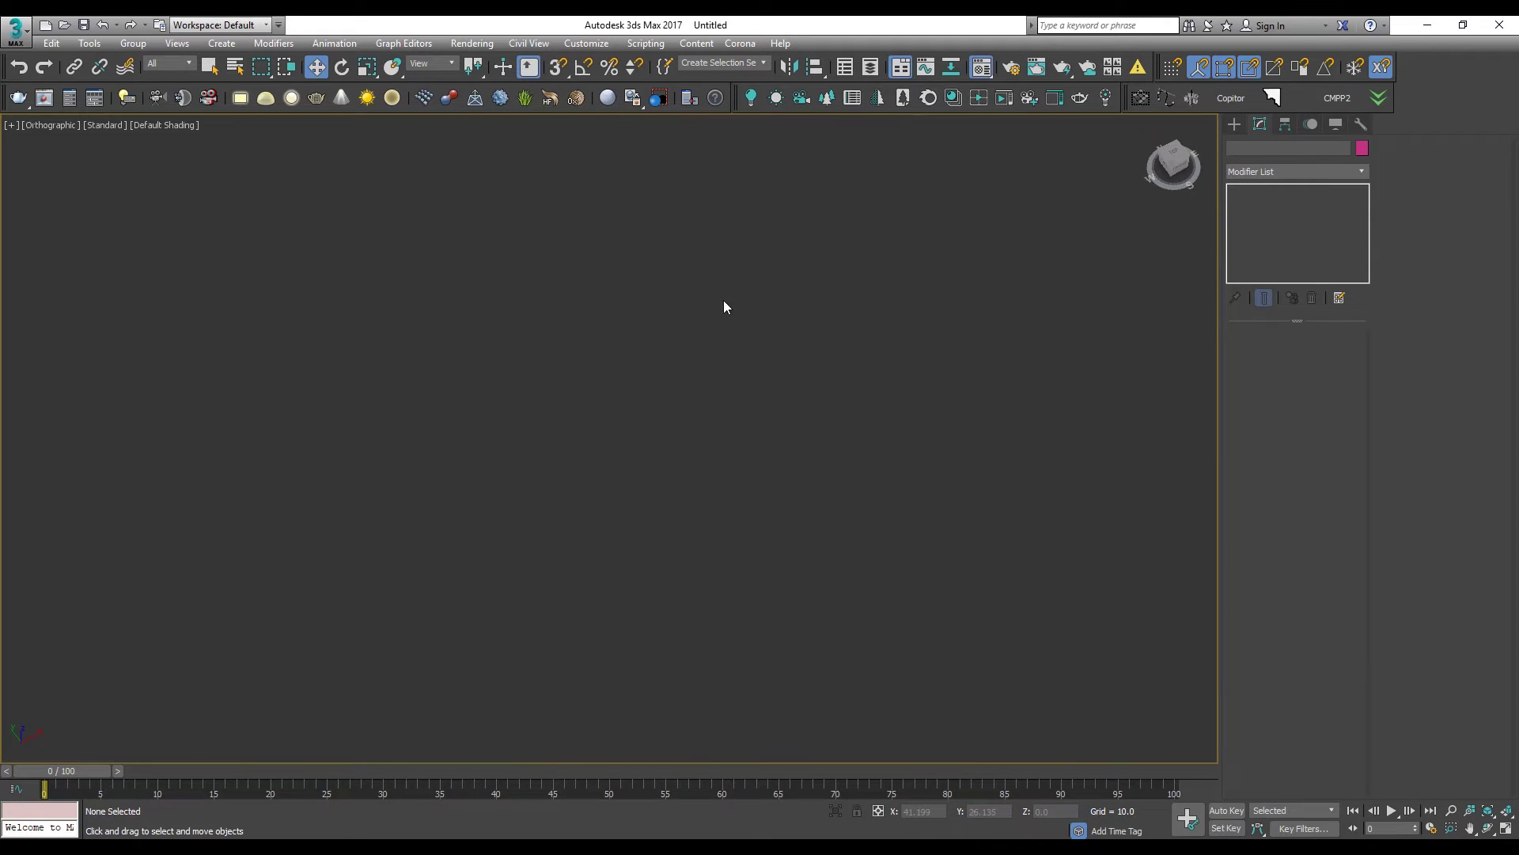
Step: Open the compact Material Editor, look through its sample material slots, and close it
{"action": "key", "text": "m"}
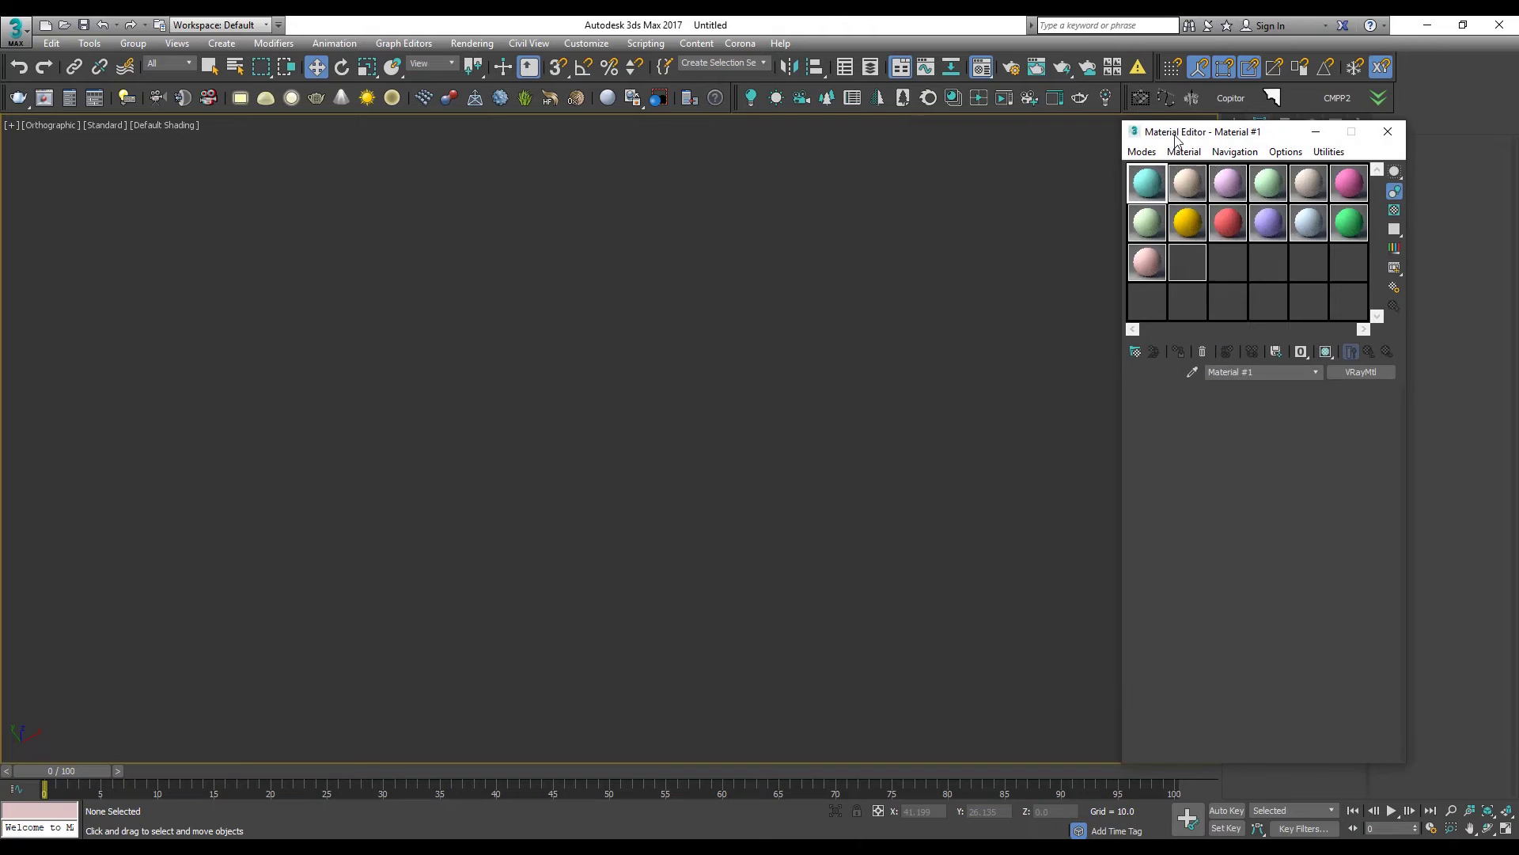
{"action": "left_click_drag", "start_coordinate": [1190, 140], "coordinate": [778, 89]}
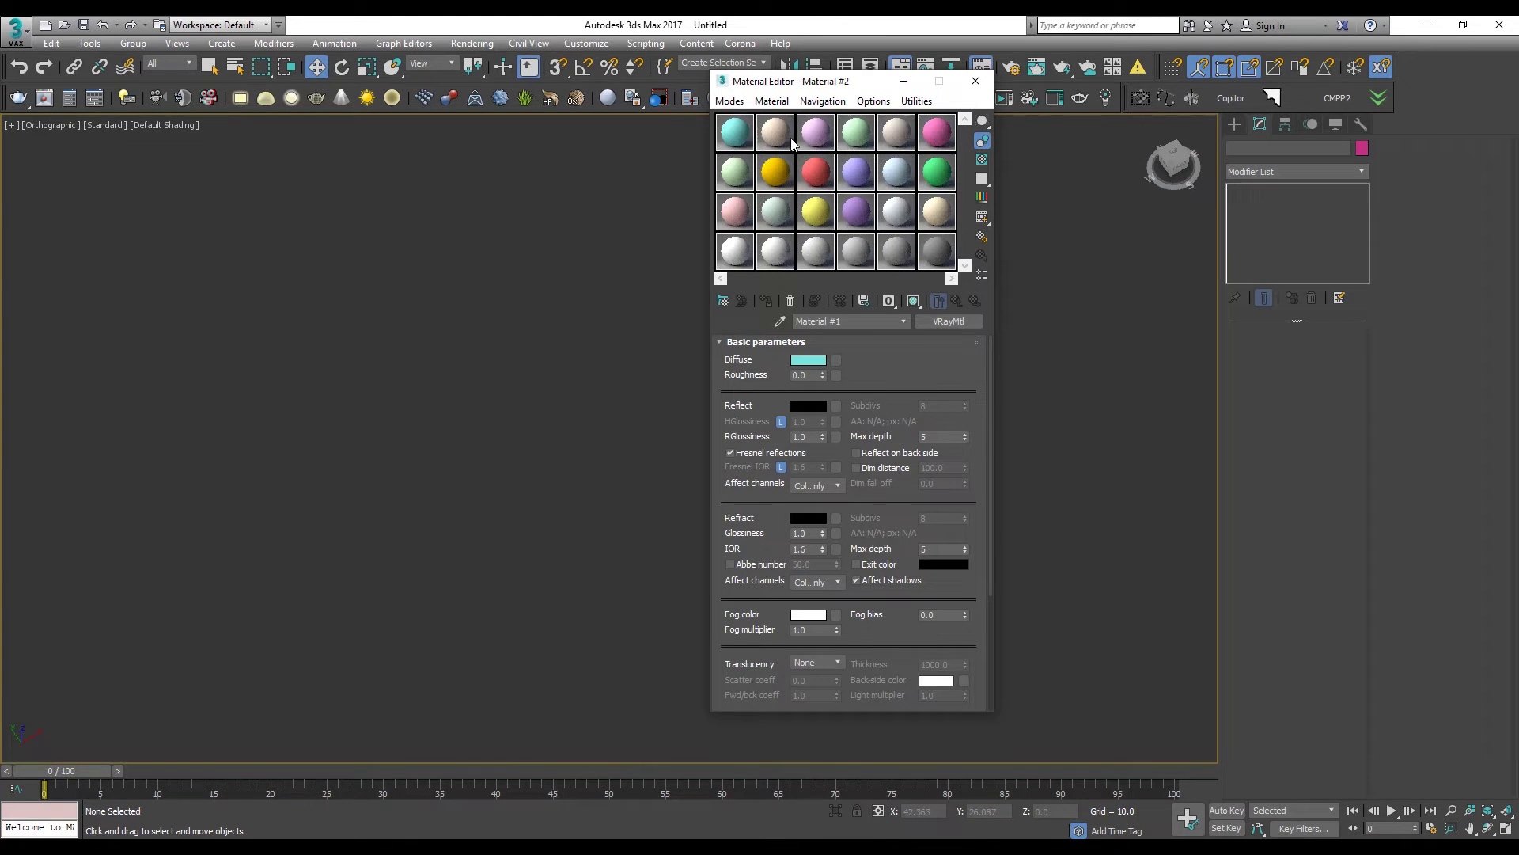
{"action": "left_click", "coordinate": [816, 131]}
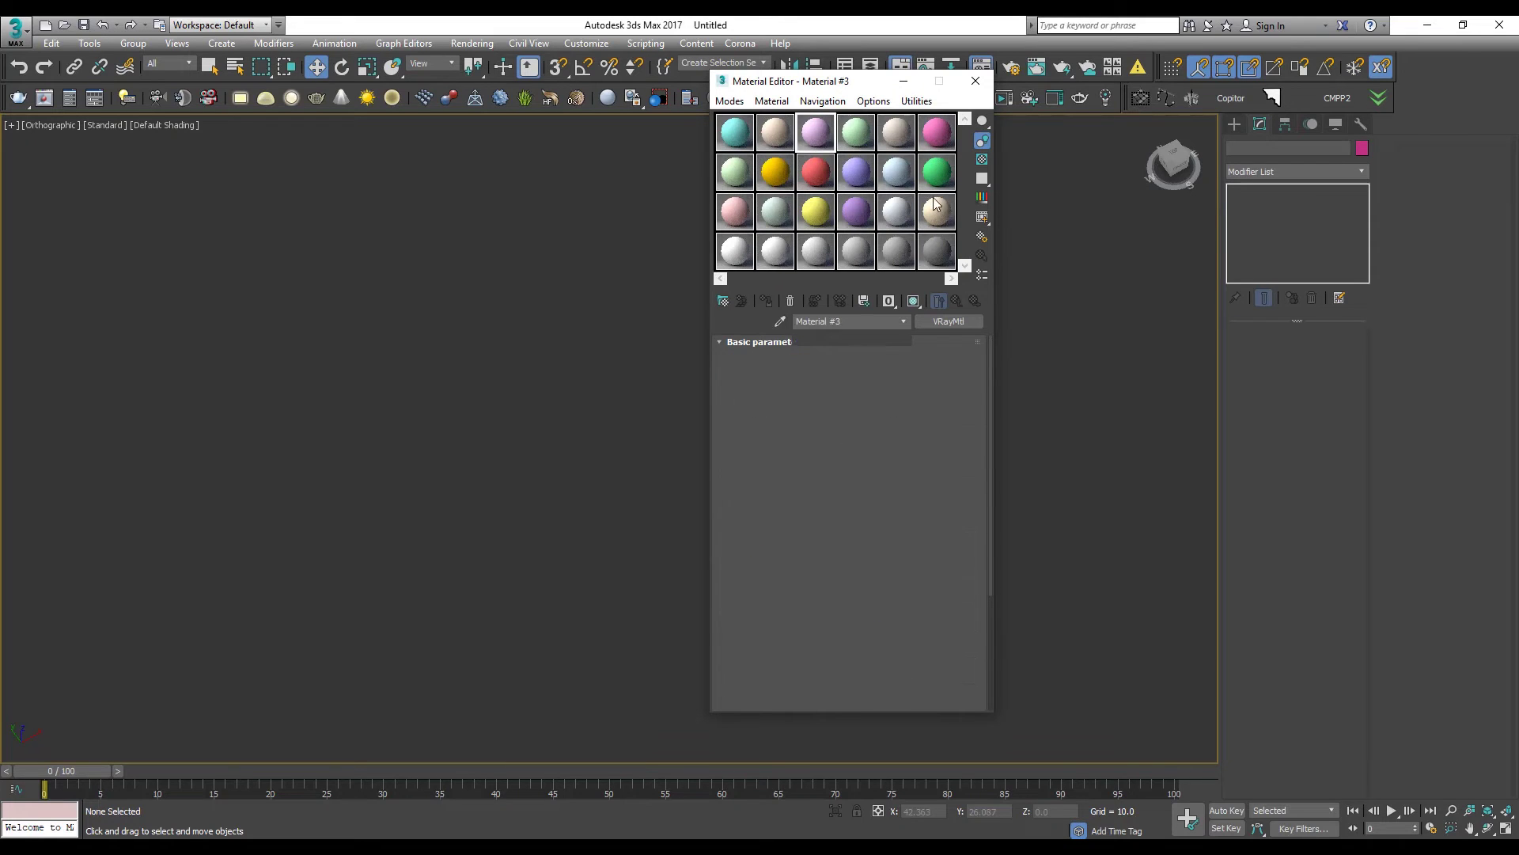
{"action": "left_click", "coordinate": [897, 132]}
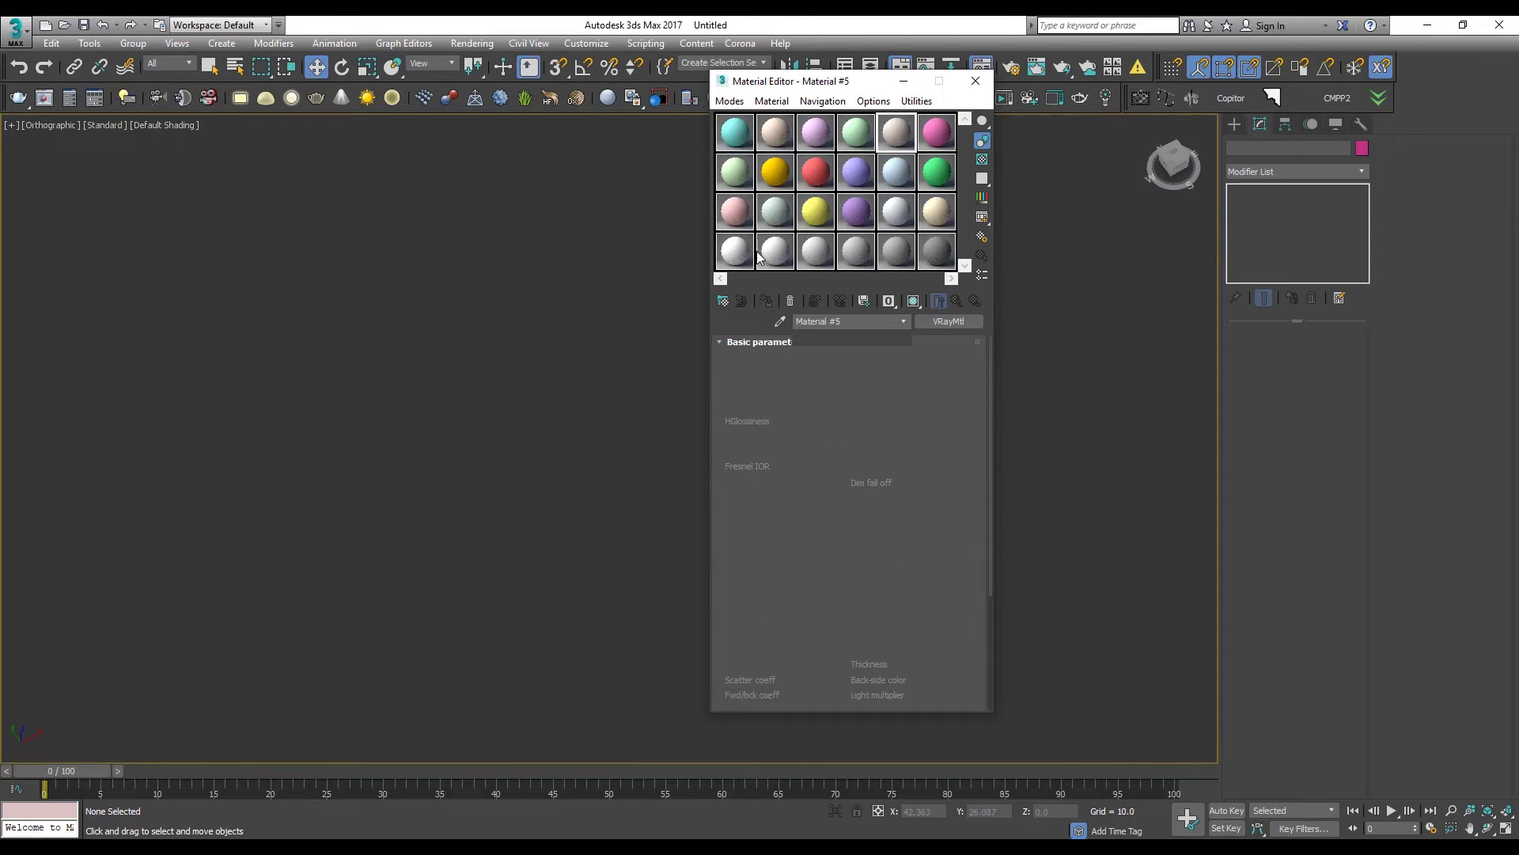
{"action": "left_click", "coordinate": [937, 211]}
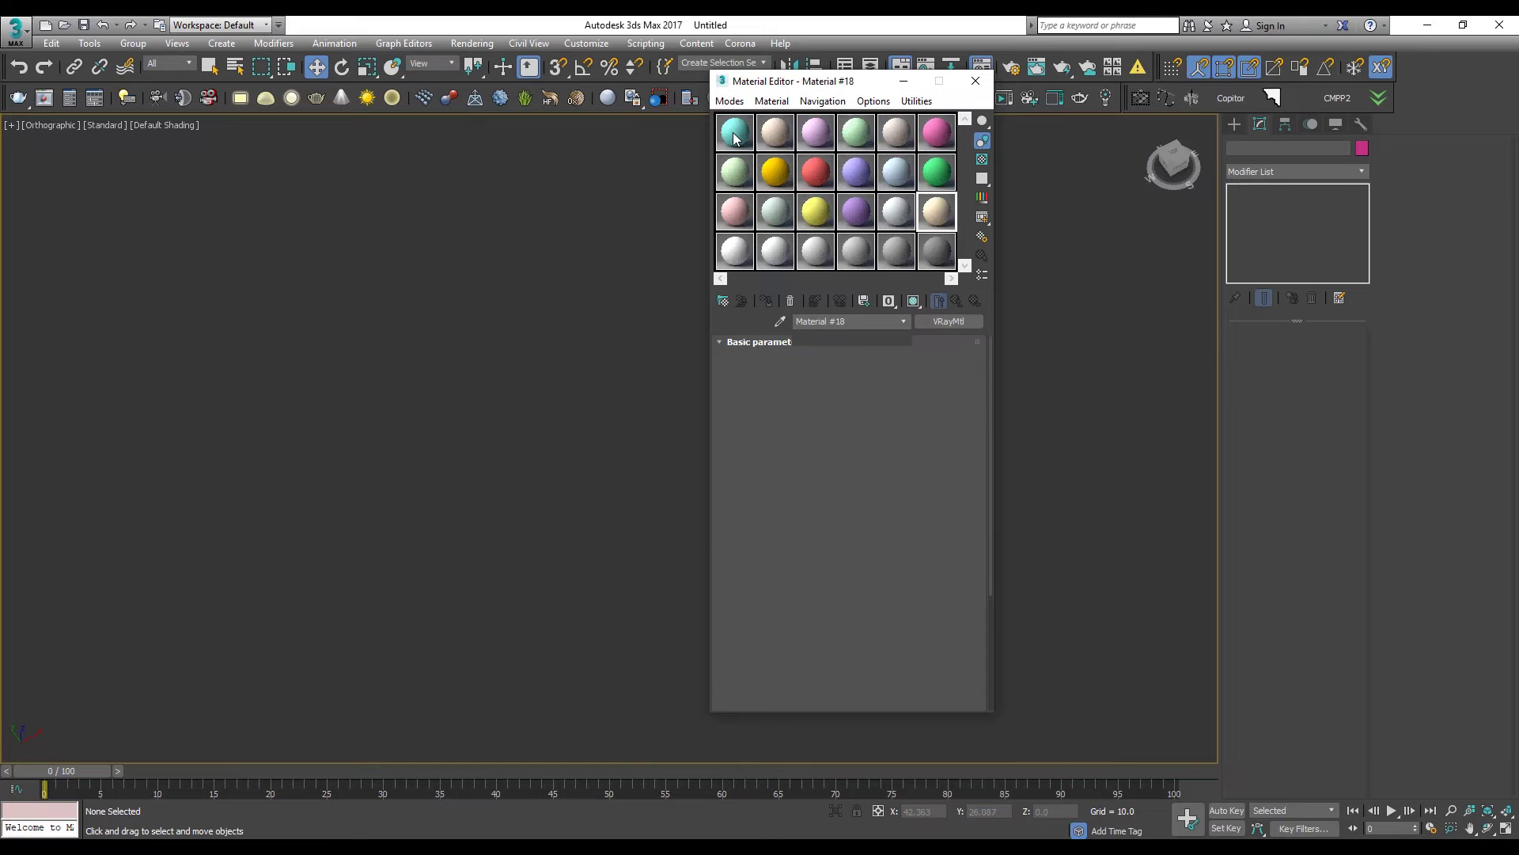
{"action": "key", "text": "Down"}
{"action": "key", "text": "Left"}
{"action": "key", "text": "Left"}
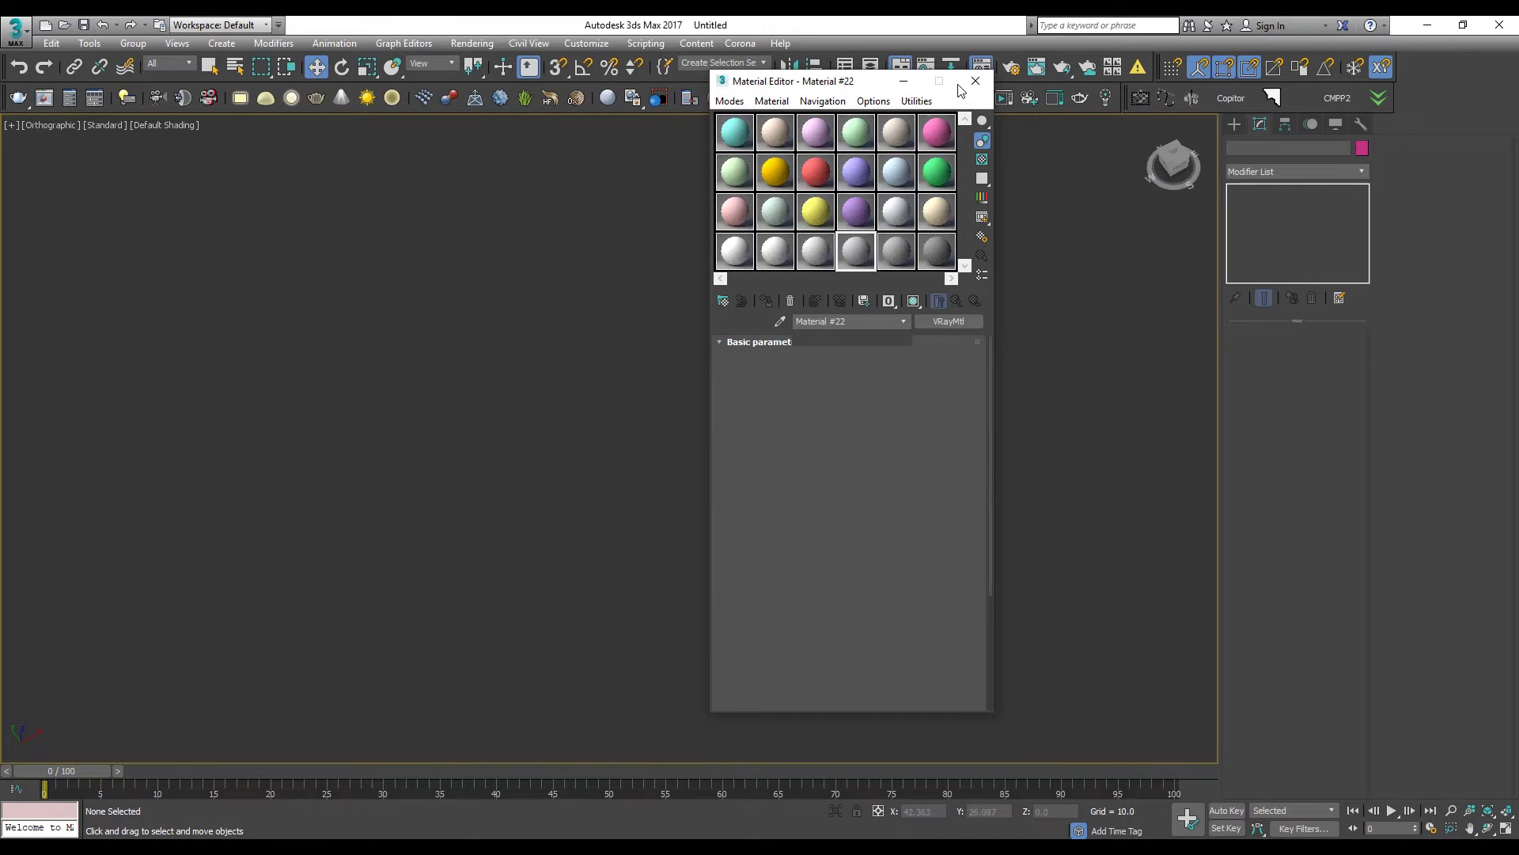
{"action": "key", "text": "Left"}
{"action": "key", "text": "Left"}
{"action": "key", "text": "Left"}
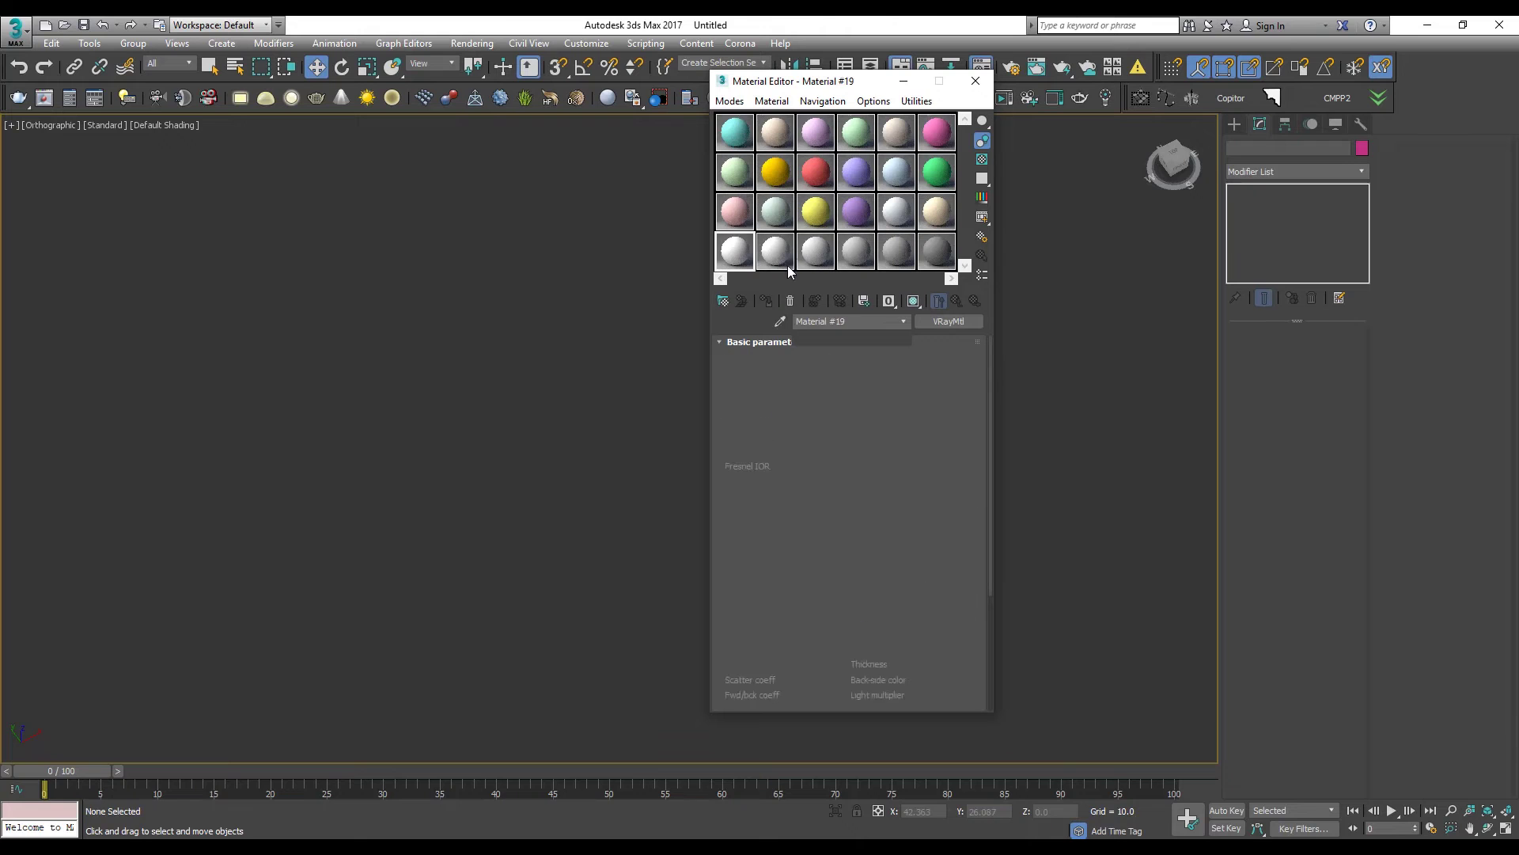
{"action": "key", "text": "Up"}
{"action": "key", "text": "Up"}
{"action": "key", "text": "Up"}
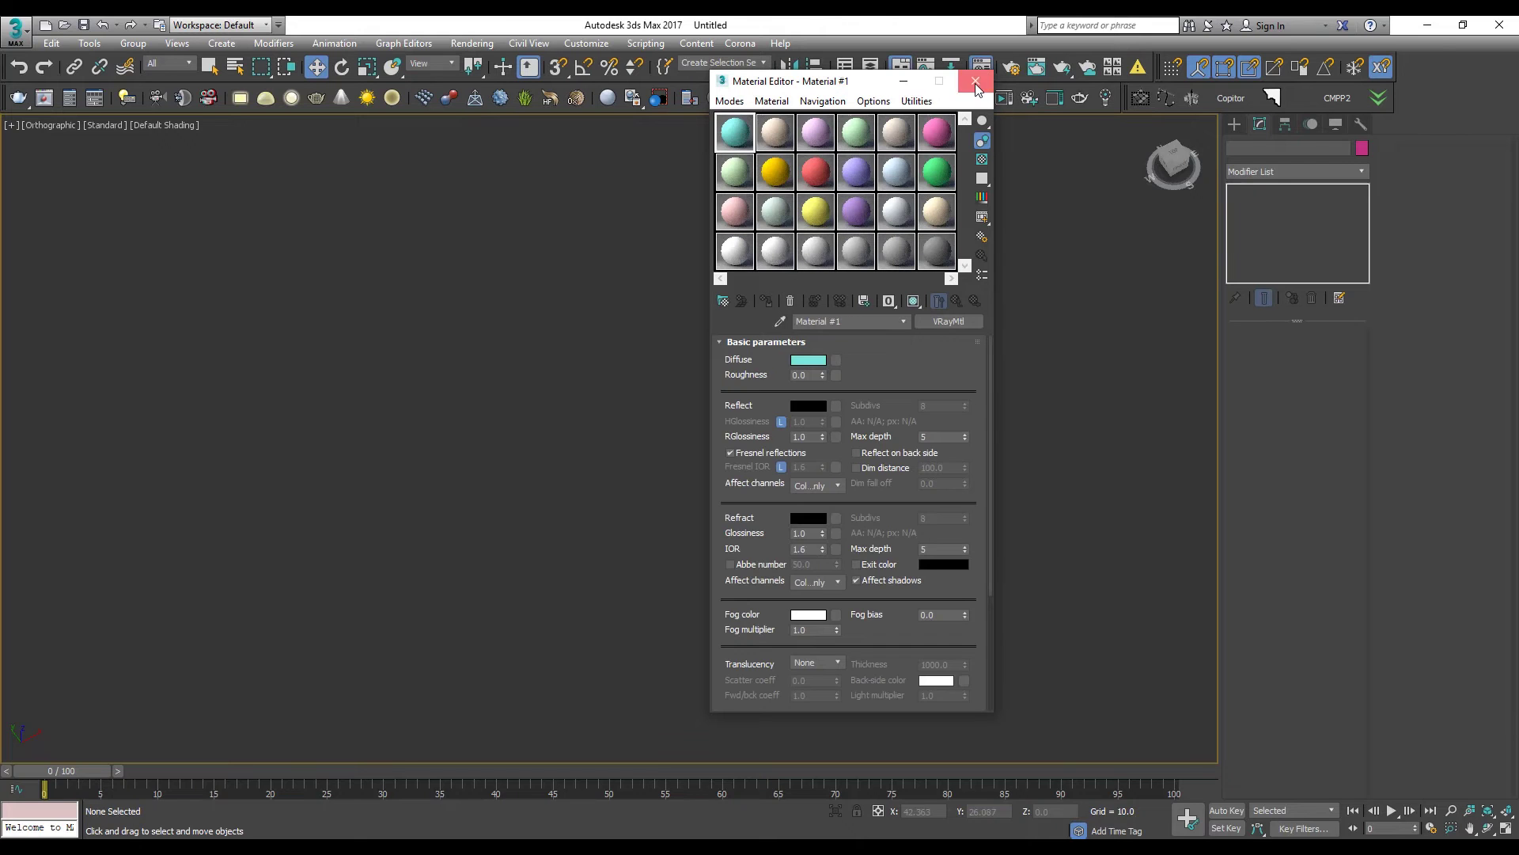
{"action": "left_click", "coordinate": [975, 82]}
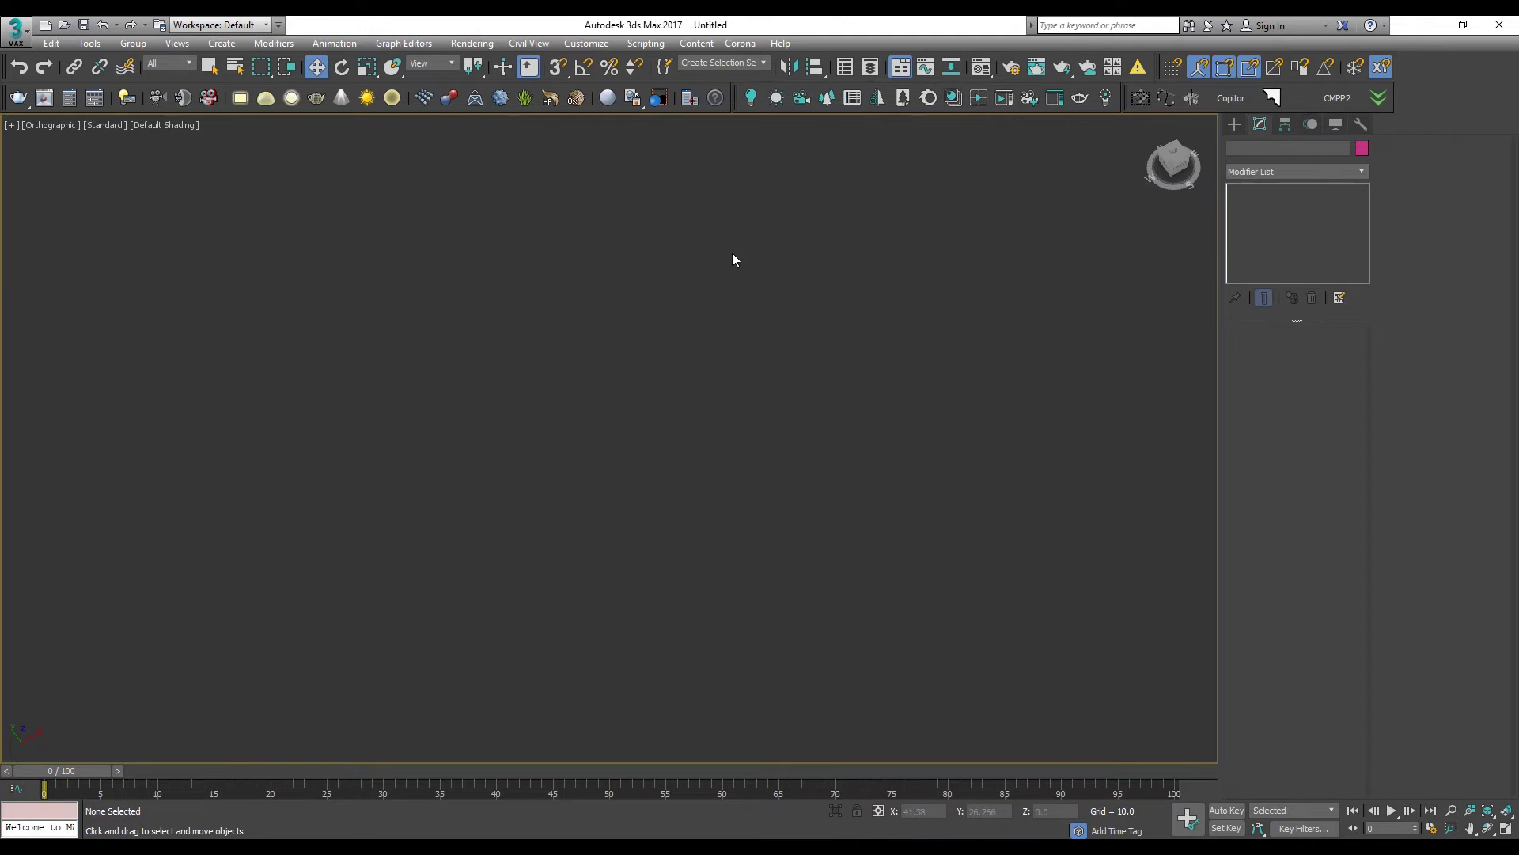
Step: Reopen the Material Editor, switch it to the Slate Material Editor, and maximize its window
{"action": "key", "text": "m"}
{"action": "left_click", "coordinate": [729, 102]}
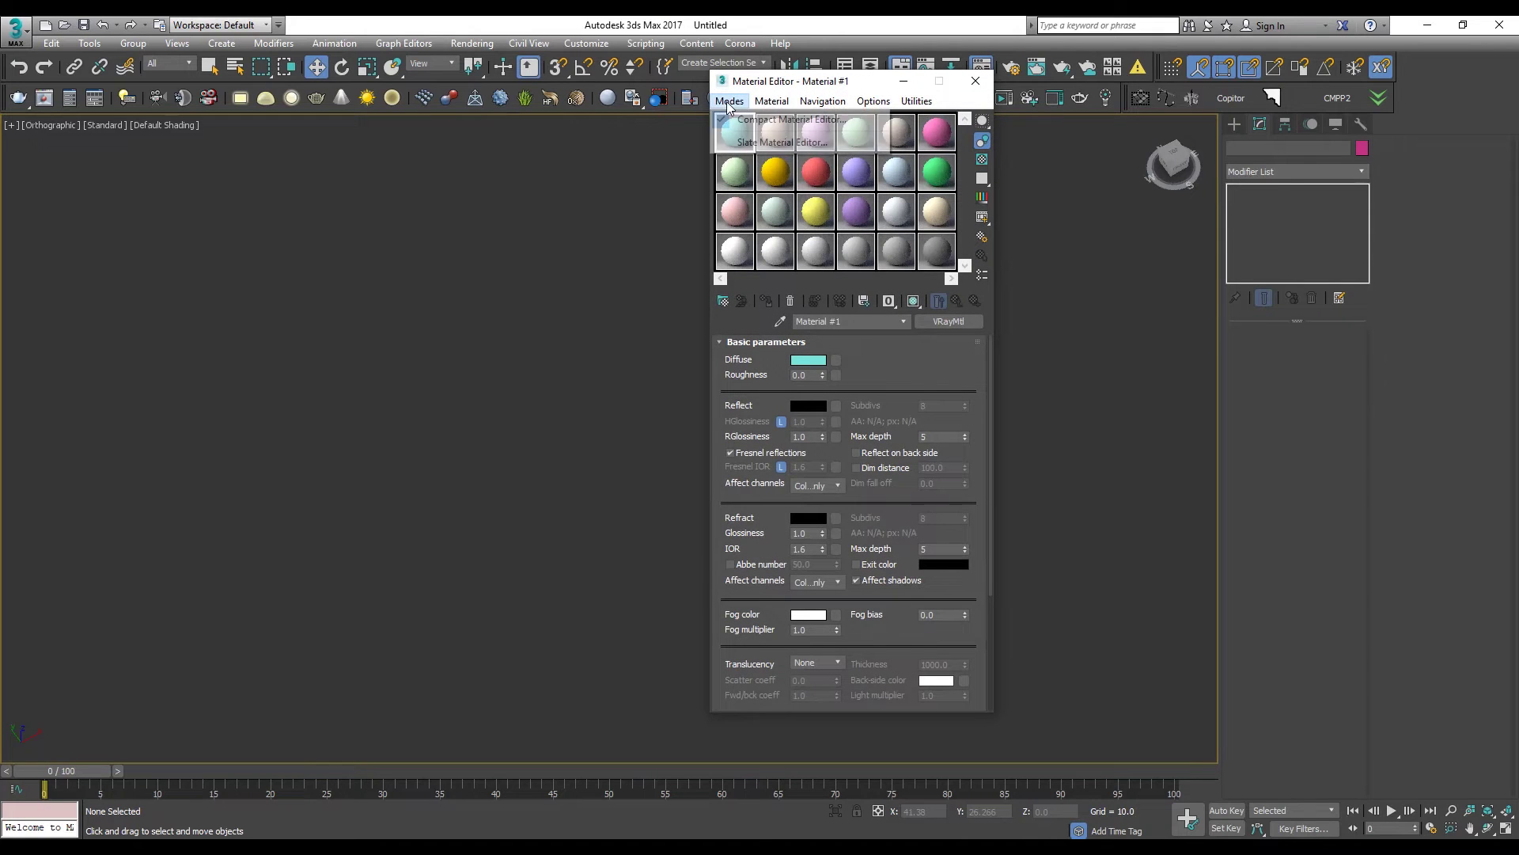
{"action": "left_click", "coordinate": [756, 143]}
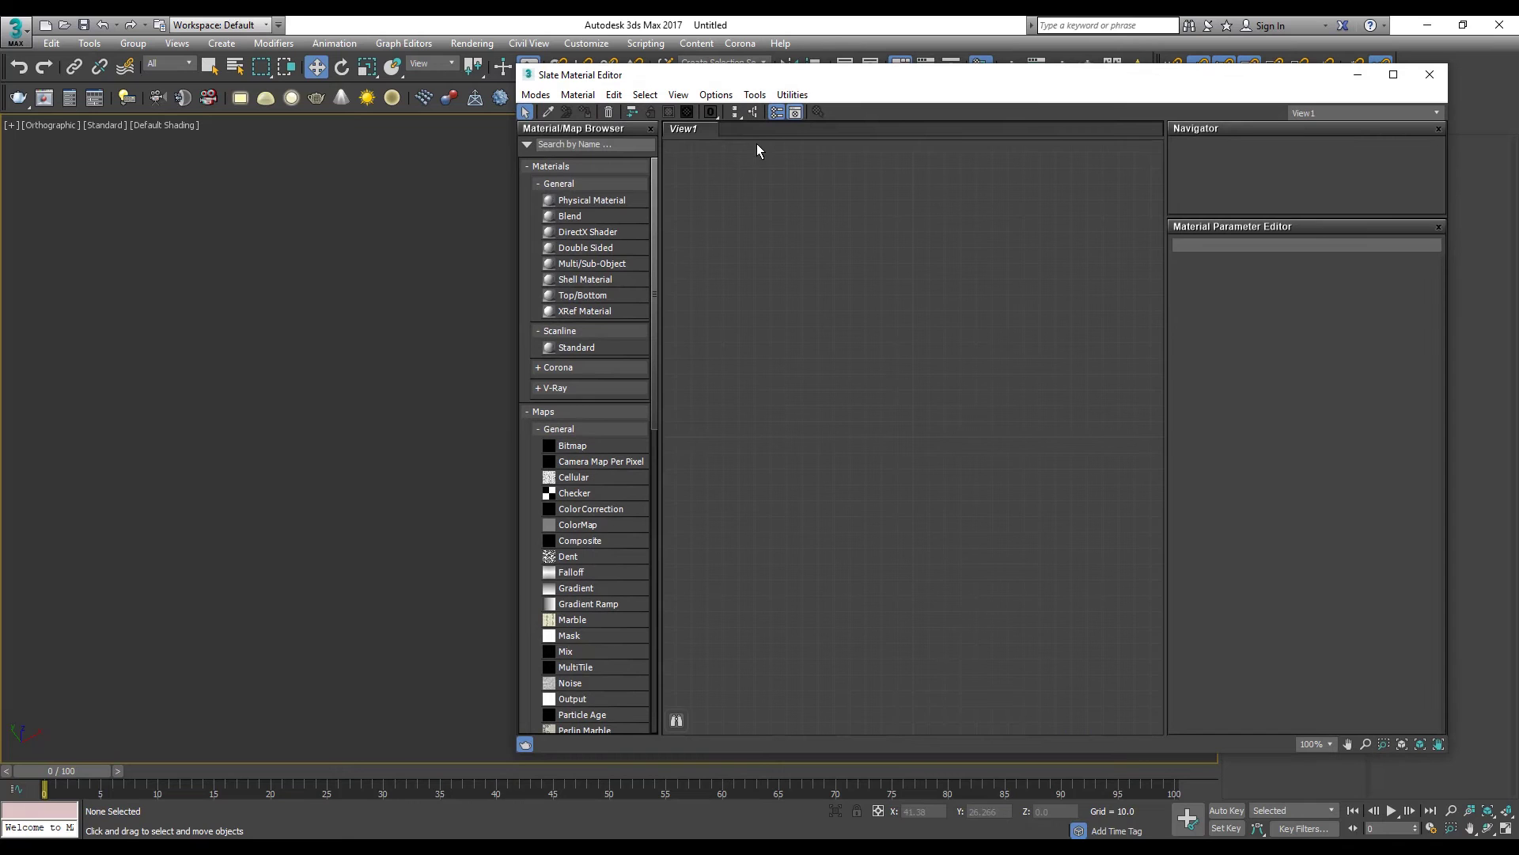
{"action": "double_click", "coordinate": [757, 76]}
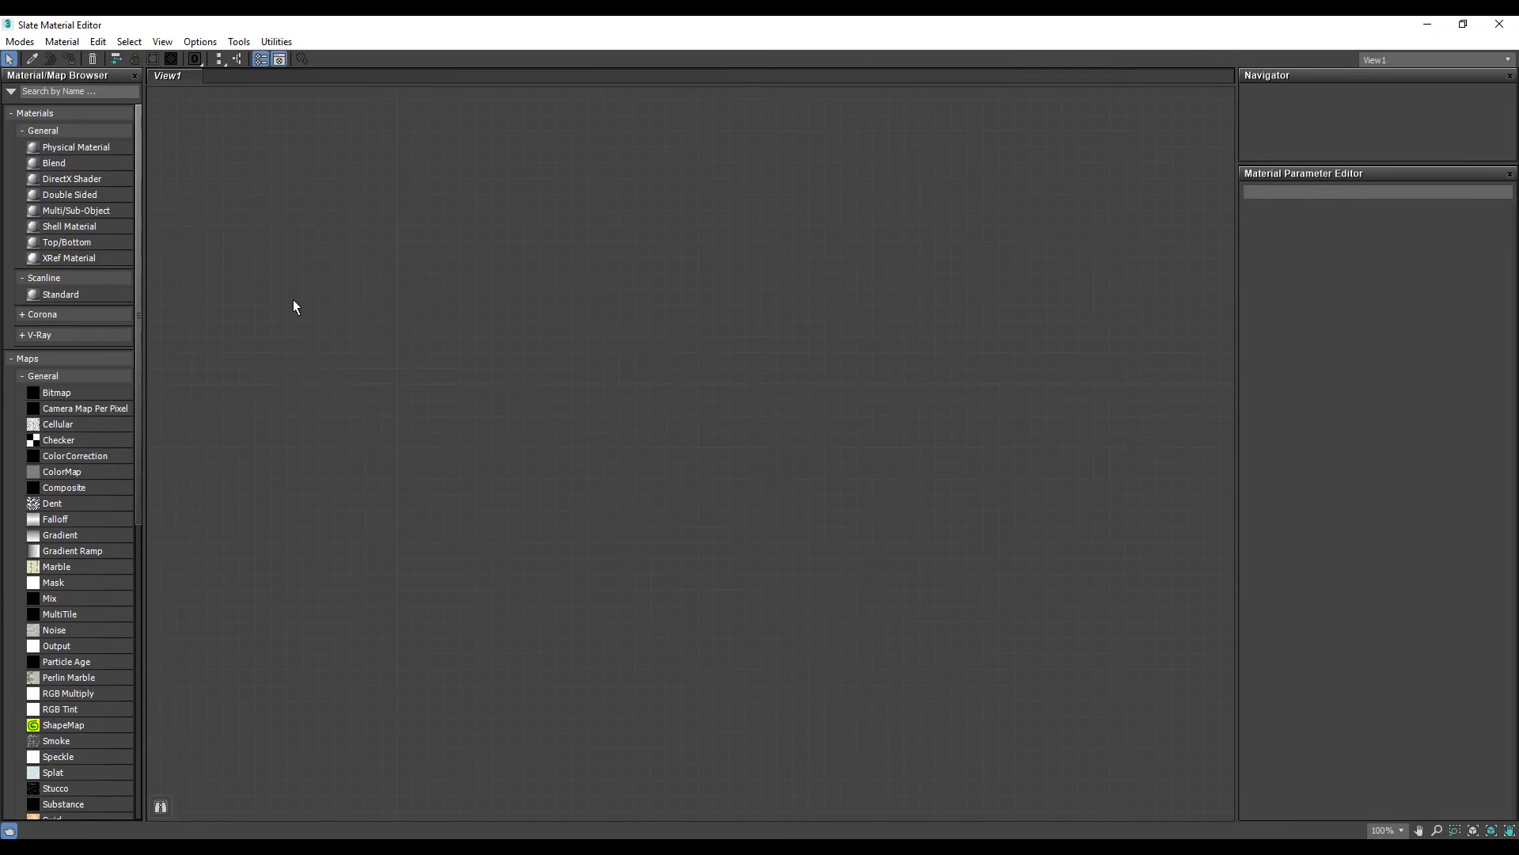
Step: Widen the Material/Map Browser, and collapse and re-expand its General materials group
{"action": "left_click_drag", "start_coordinate": [145, 235], "coordinate": [239, 235]}
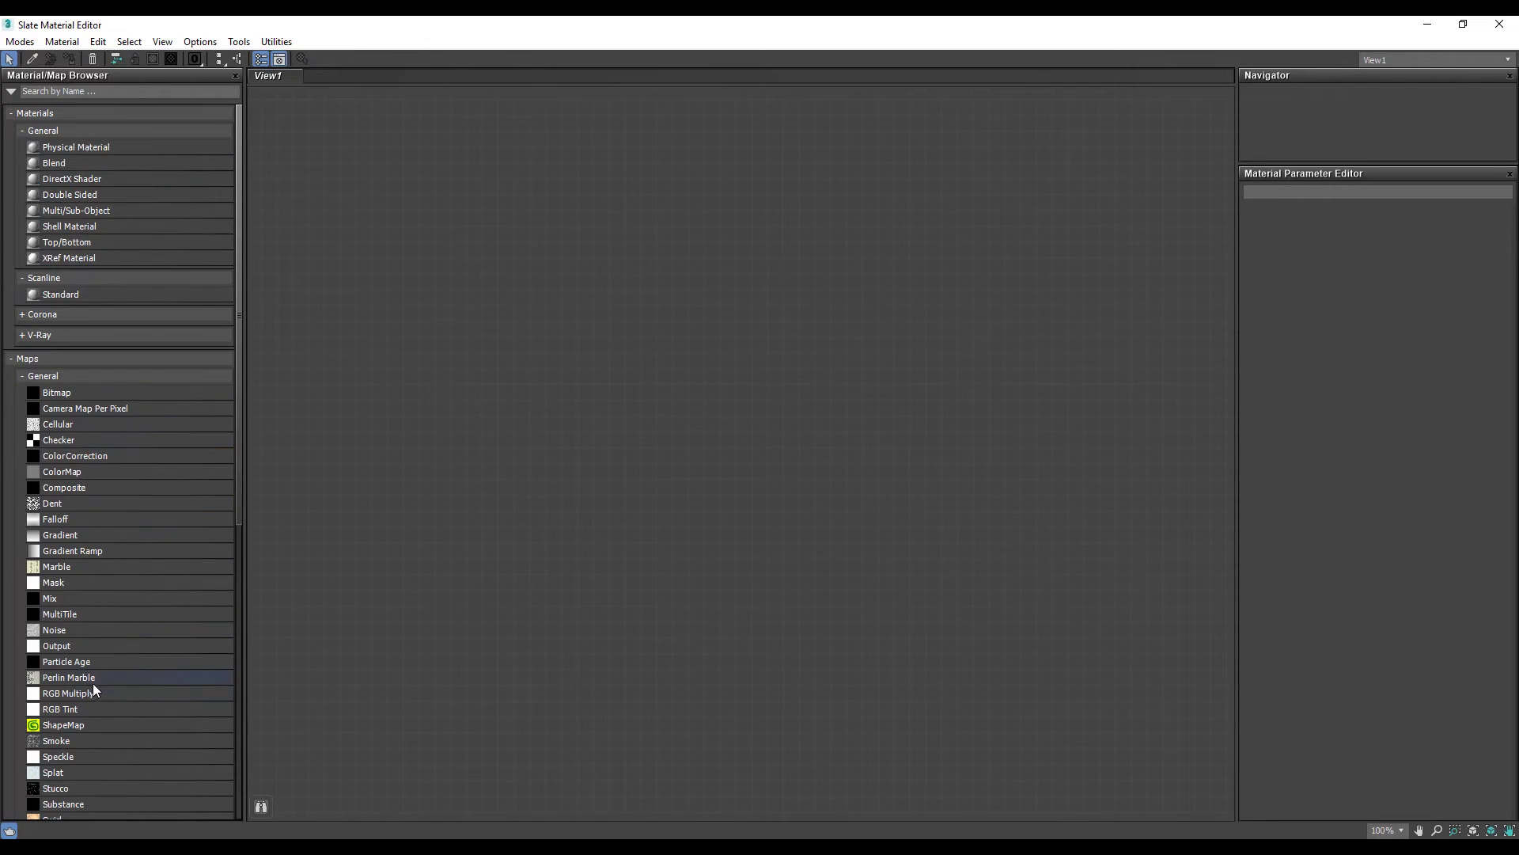
{"action": "mouse_move", "coordinate": [240, 257]}
{"action": "left_mouse_down"}
{"action": "mouse_move", "coordinate": [244, 383]}
{"action": "mouse_move", "coordinate": [235, 230]}
{"action": "left_mouse_up"}
{"action": "left_click", "coordinate": [24, 131]}
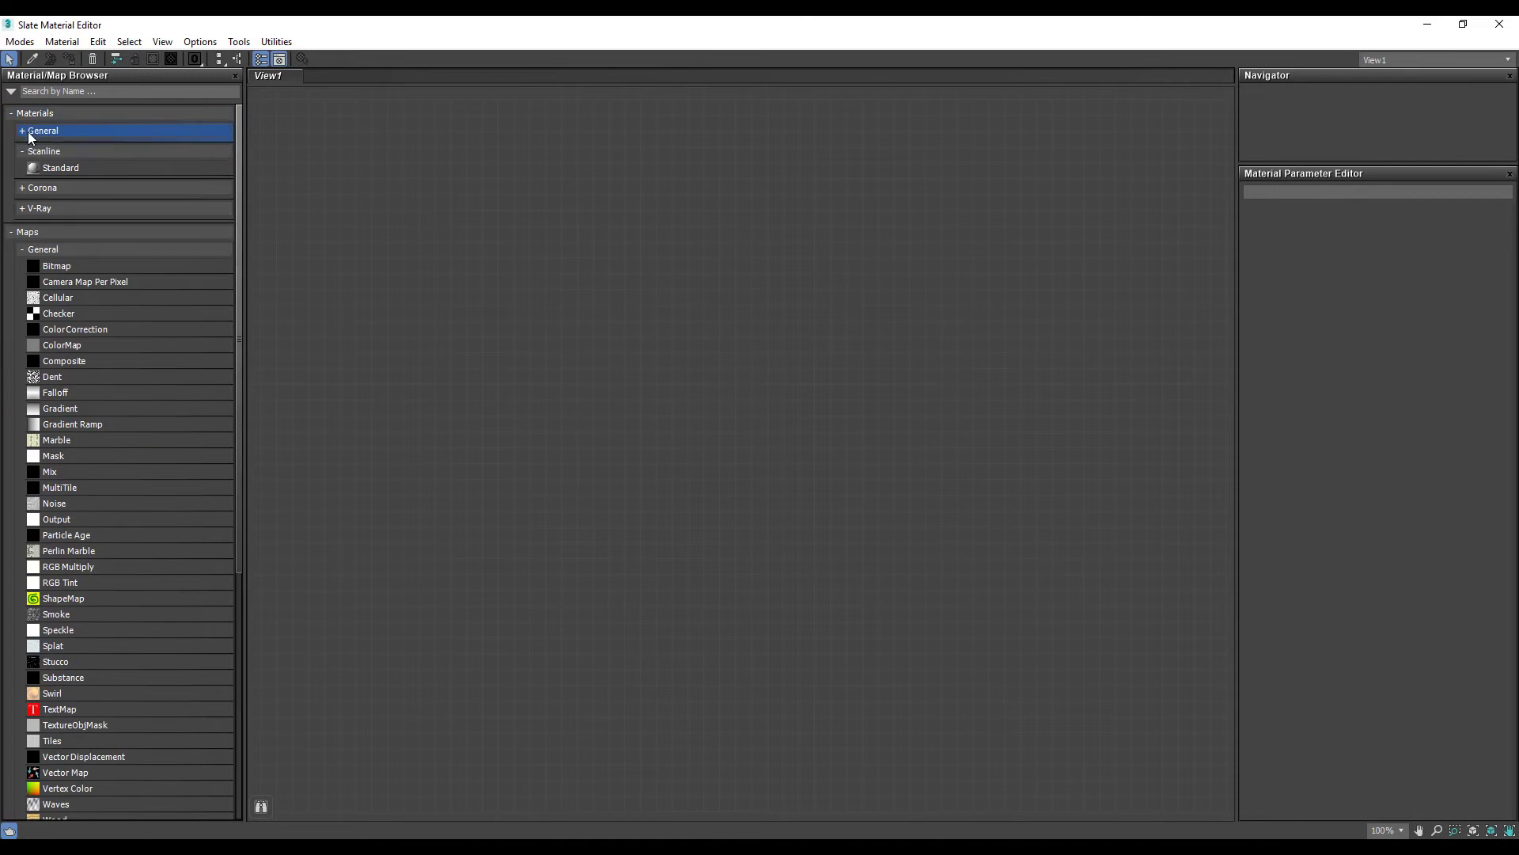
{"action": "left_click", "coordinate": [26, 133]}
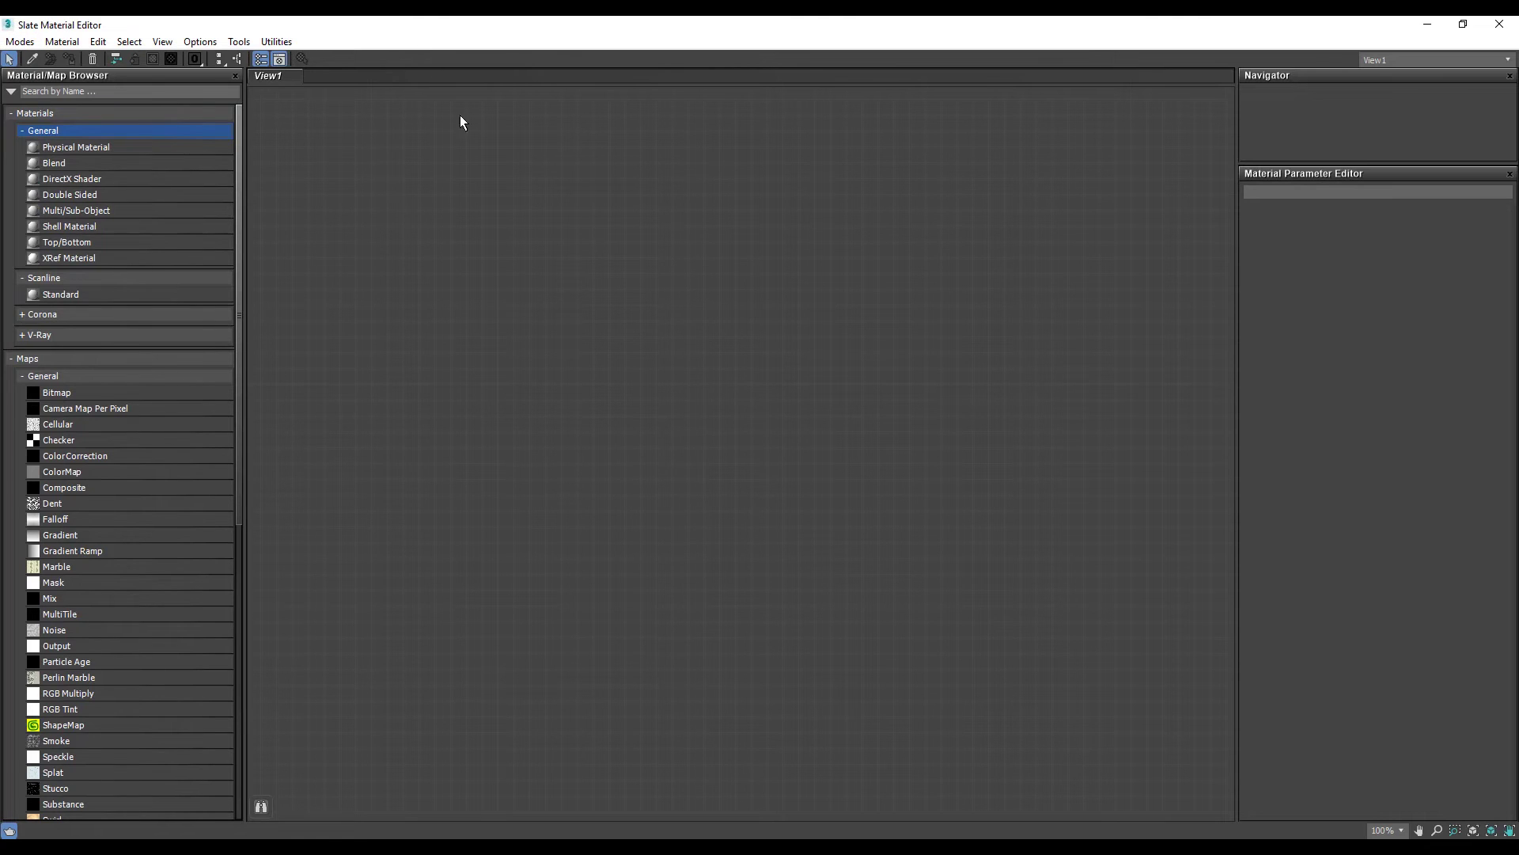
Step: Rename the material view View1 as WHITE PAINT
{"action": "key", "text": "ctrl+p"}
{"action": "right_click", "coordinate": [269, 84]}
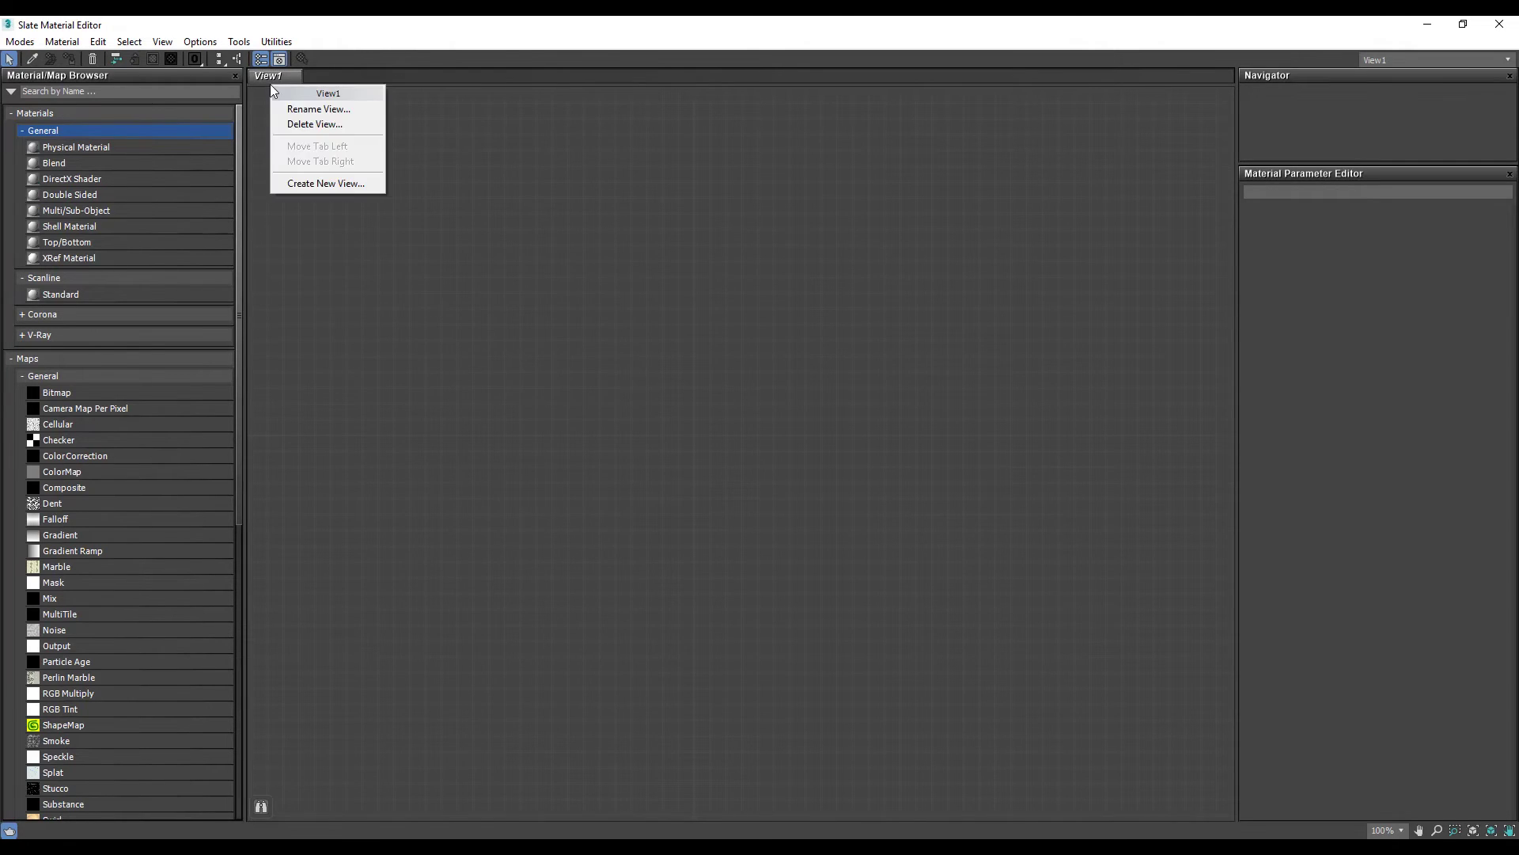
{"action": "left_click", "coordinate": [320, 106]}
{"action": "type", "text": "WHITE PAI"}
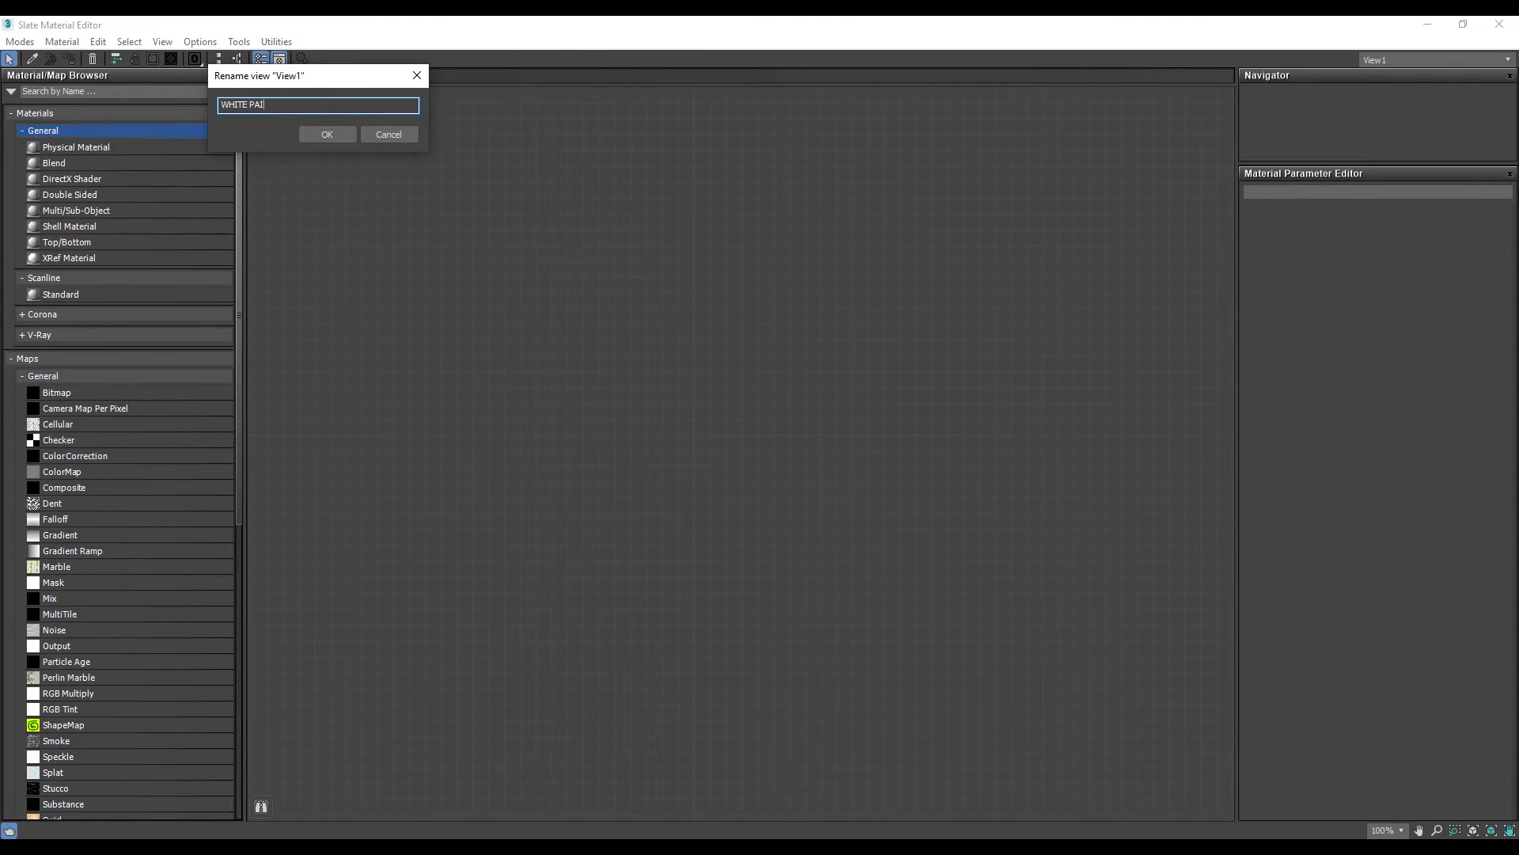
{"action": "type", "text": "NT"}
{"action": "key", "text": "Return"}
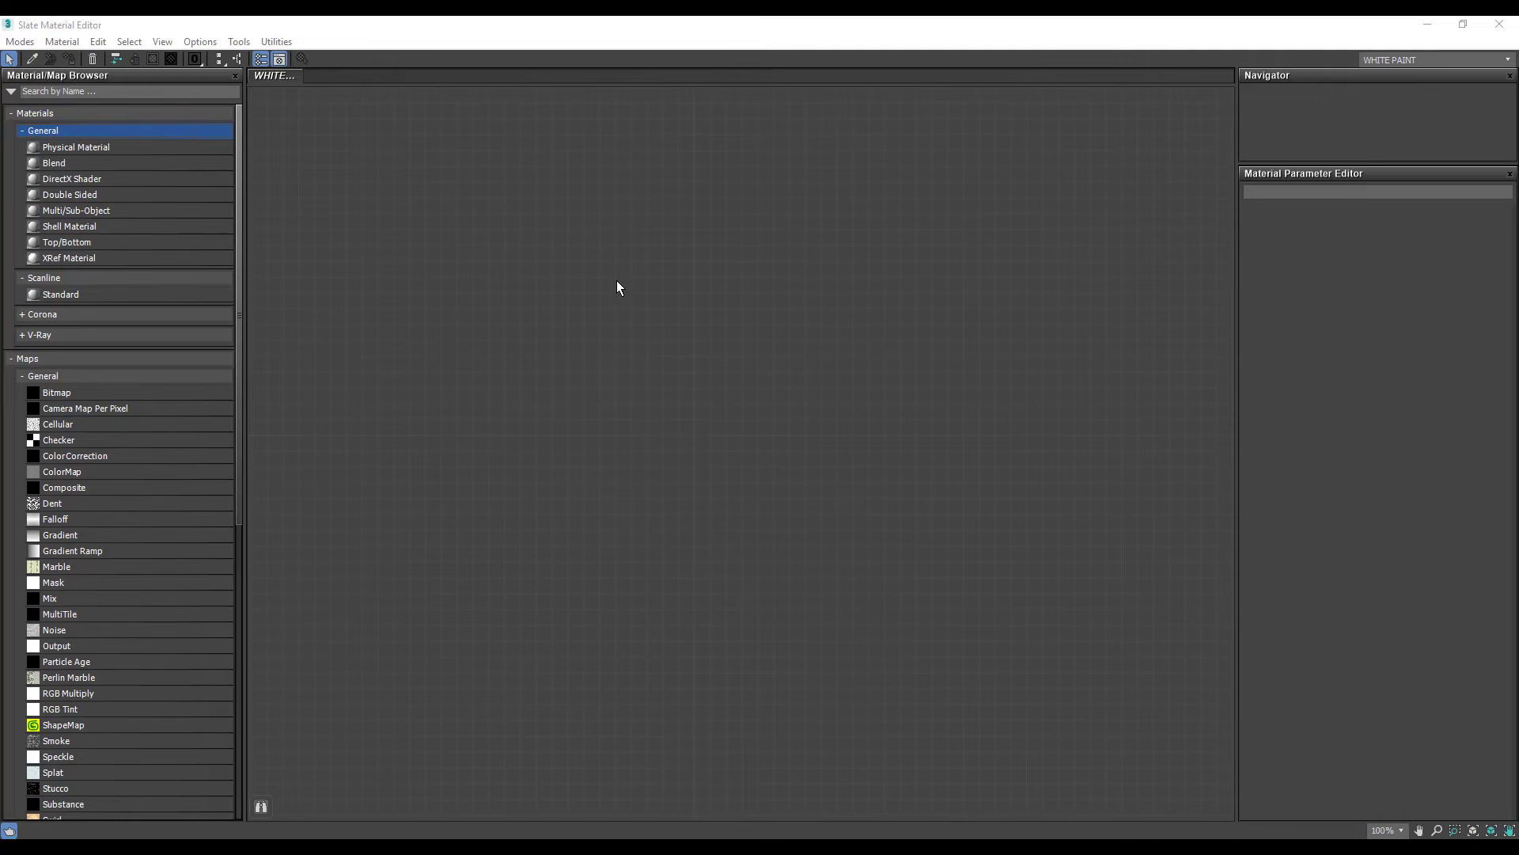
Step: Add a trial CoronaMtl material node to the empty WHITE PAINT view and delete it
{"action": "right_click", "coordinate": [644, 281]}
{"action": "mouse_move", "coordinate": [713, 291]}
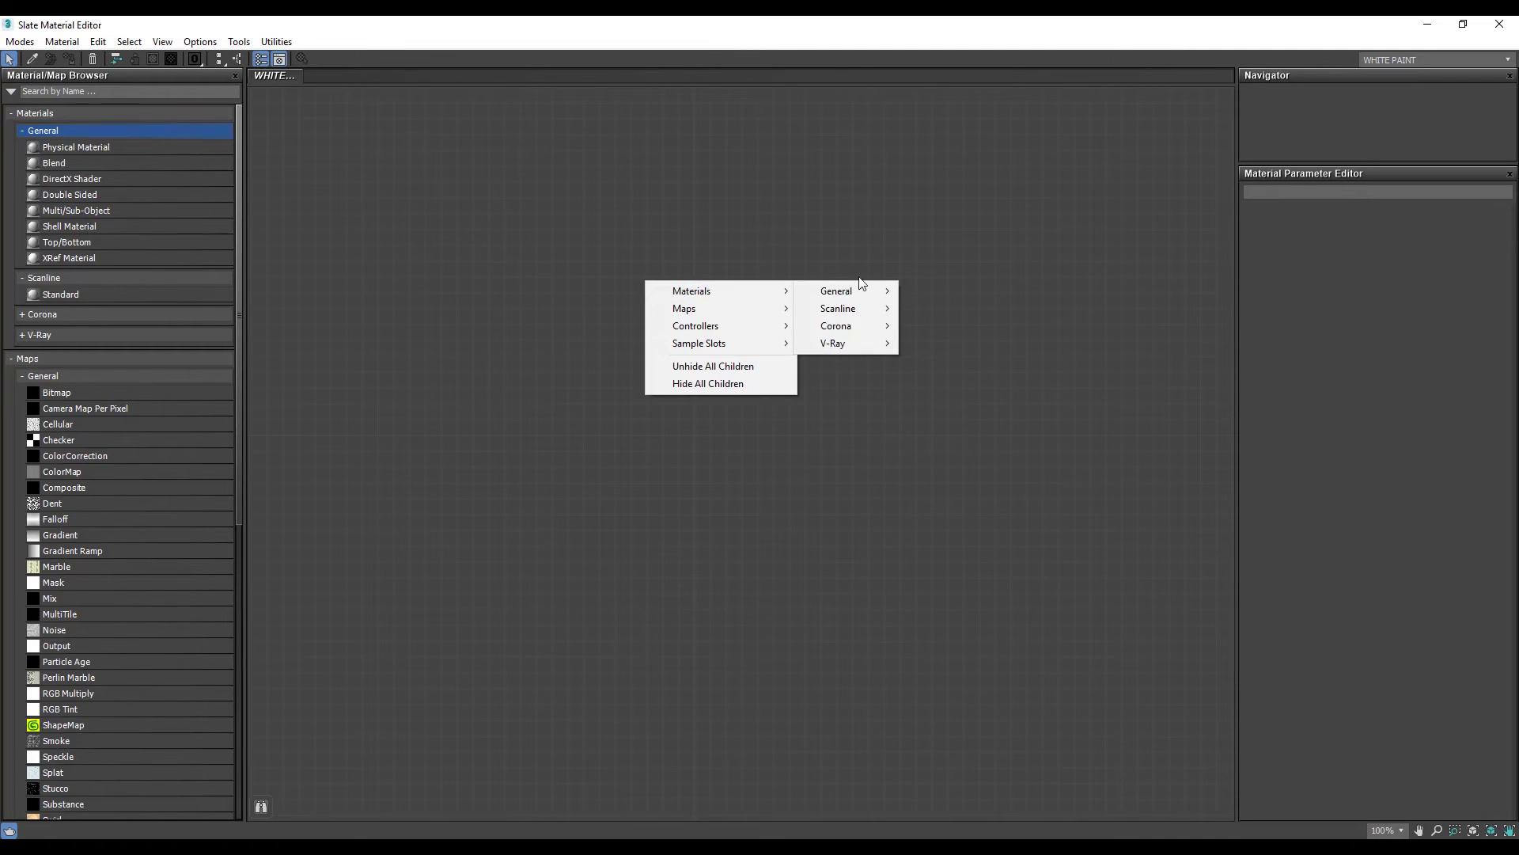
{"action": "mouse_move", "coordinate": [776, 288]}
{"action": "mouse_move", "coordinate": [851, 327]}
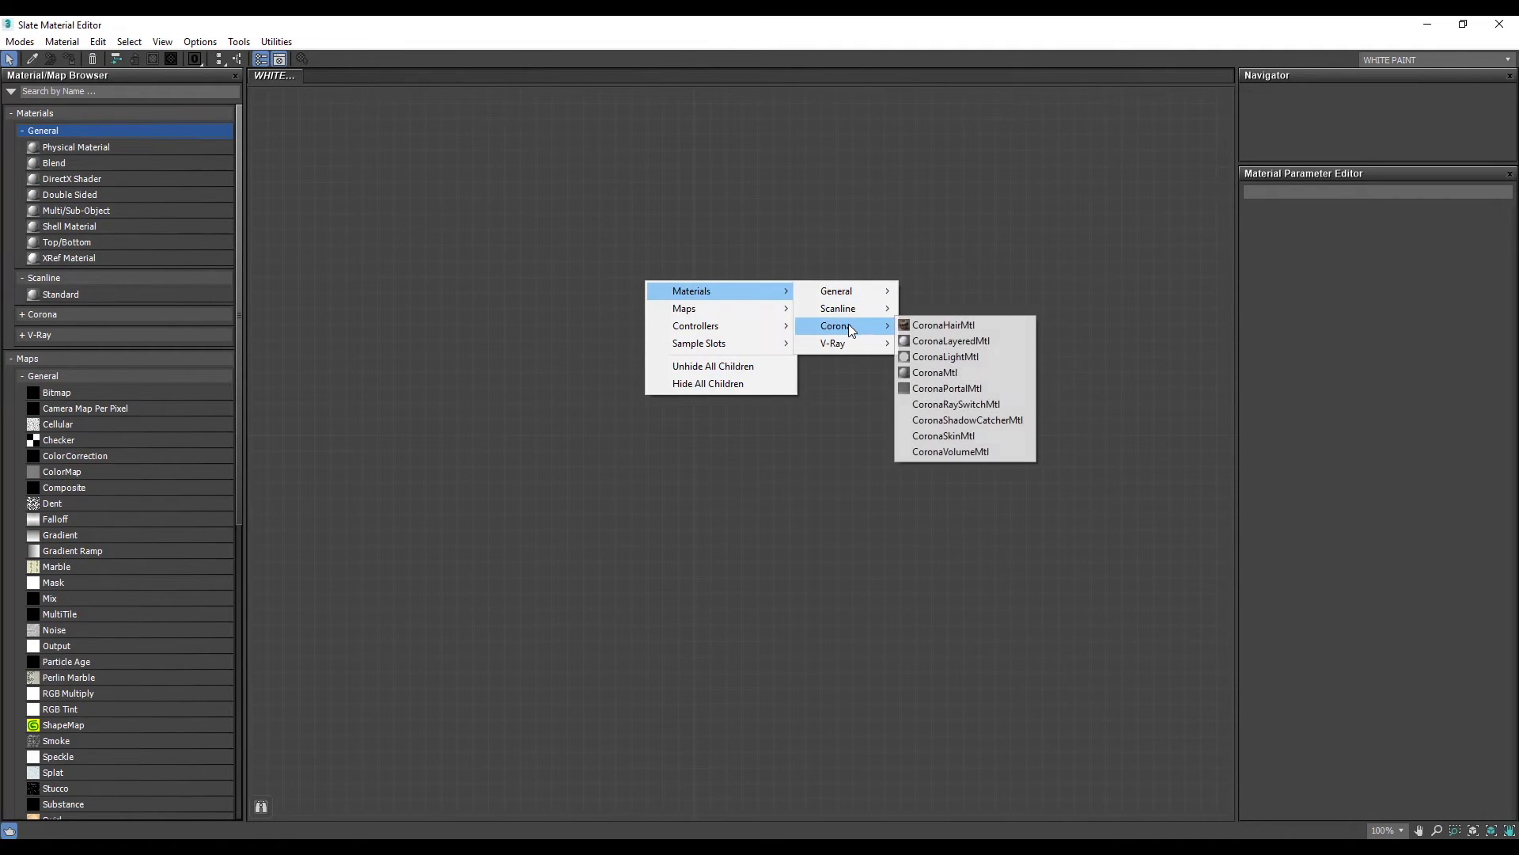
{"action": "left_click", "coordinate": [950, 373]}
{"action": "left_click_drag", "start_coordinate": [652, 283], "coordinate": [775, 283]}
{"action": "scroll", "coordinate": [739, 329], "scroll_direction": "up", "scroll_amount": 4}
{"action": "middle_click_drag", "start_coordinate": [787, 253], "coordinate": [764, 206]}
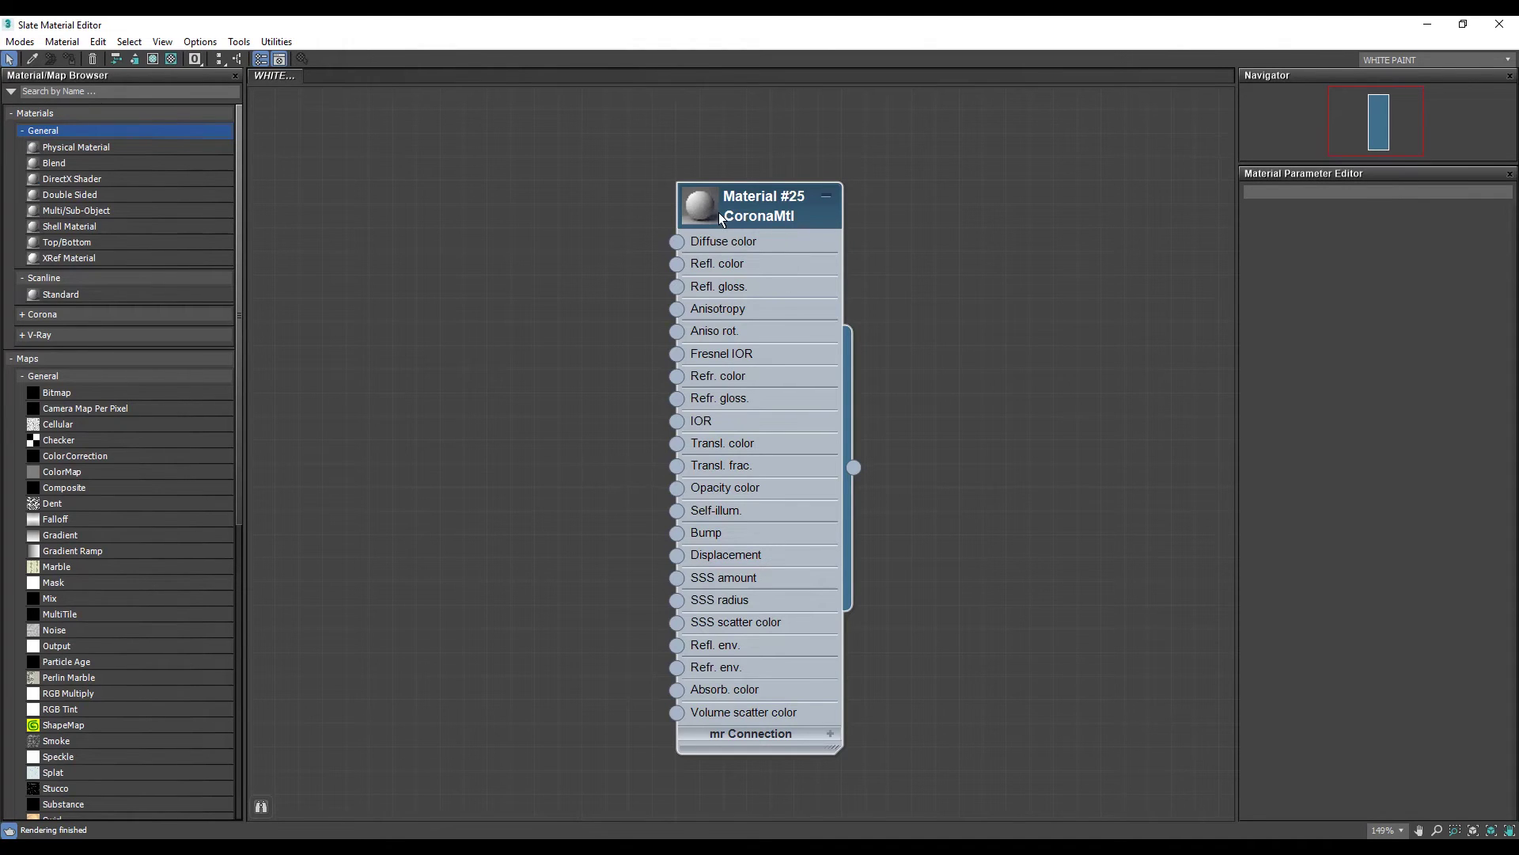
{"action": "key", "text": "Delete"}
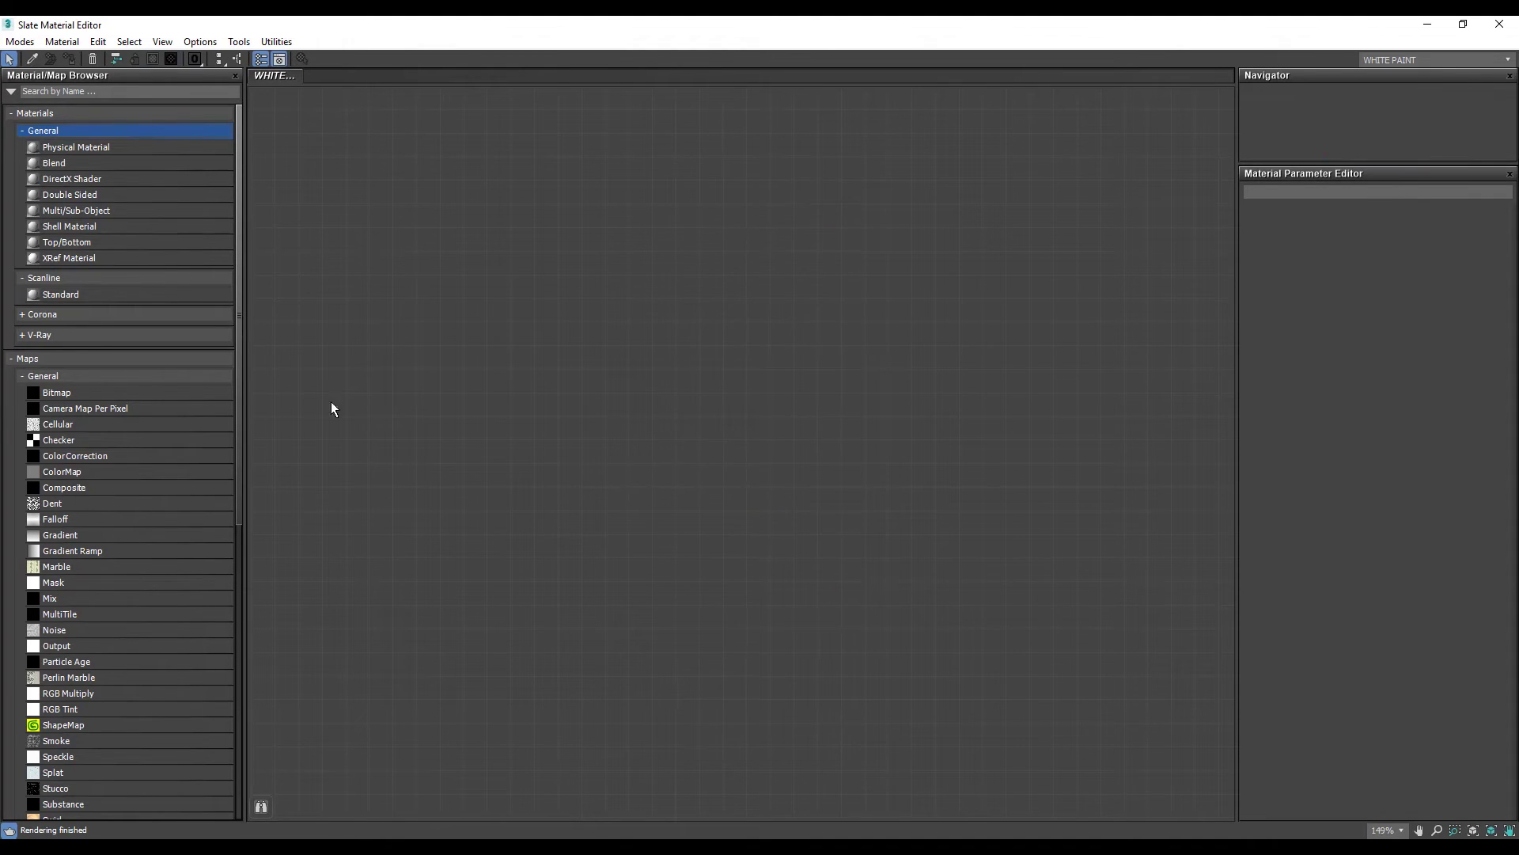
Step: Expand the browser's Corona materials group and place a CoronaMtl node in the middle of the WHITE PAINT view
{"action": "left_click", "coordinate": [43, 314]}
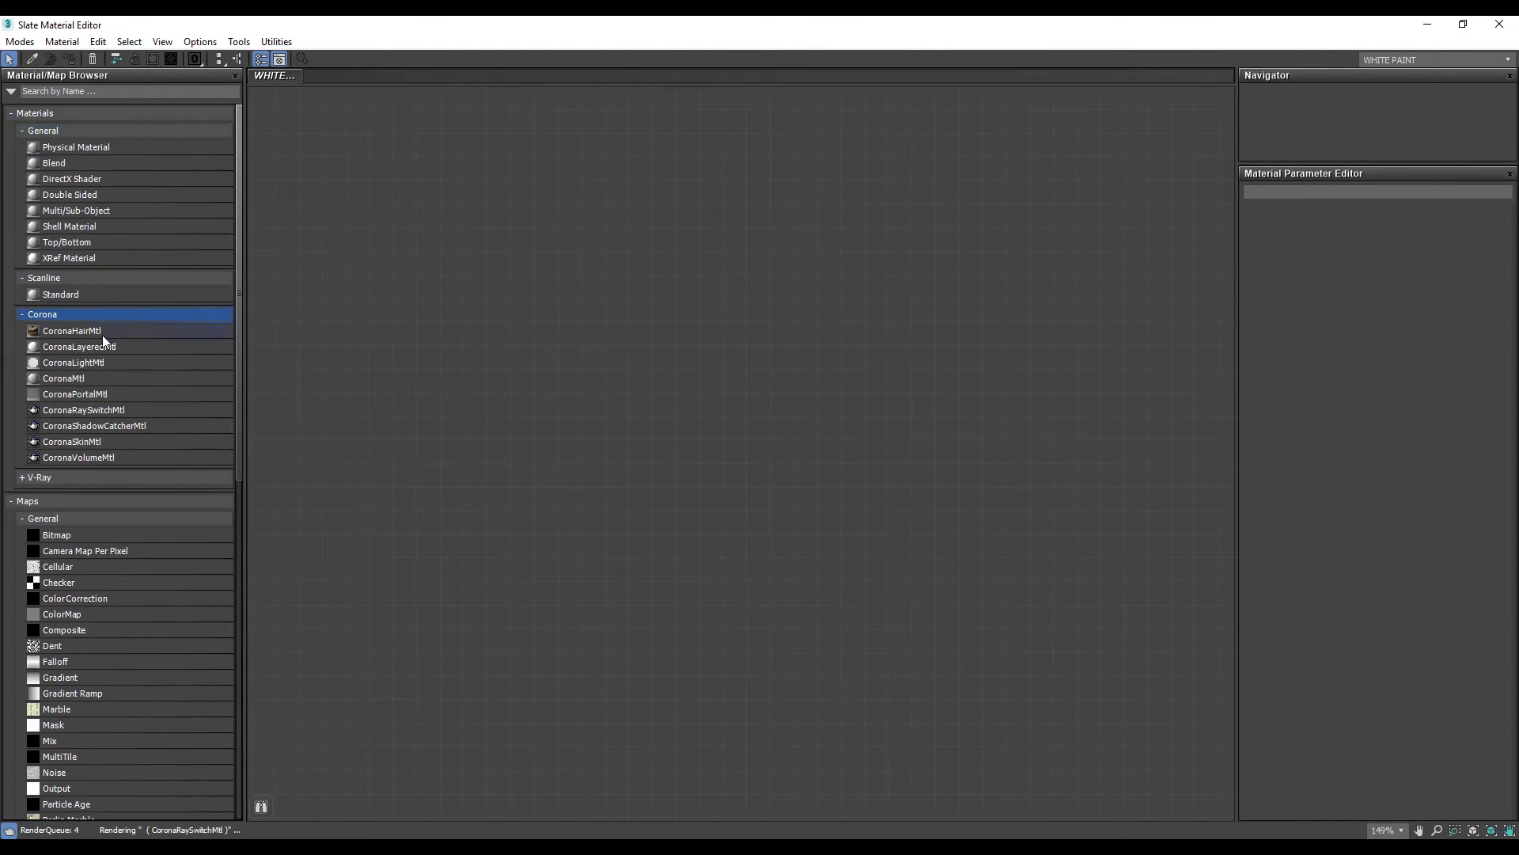
{"action": "left_click_drag", "start_coordinate": [60, 379], "coordinate": [504, 378]}
{"action": "left_click_drag", "start_coordinate": [735, 390], "coordinate": [748, 185]}
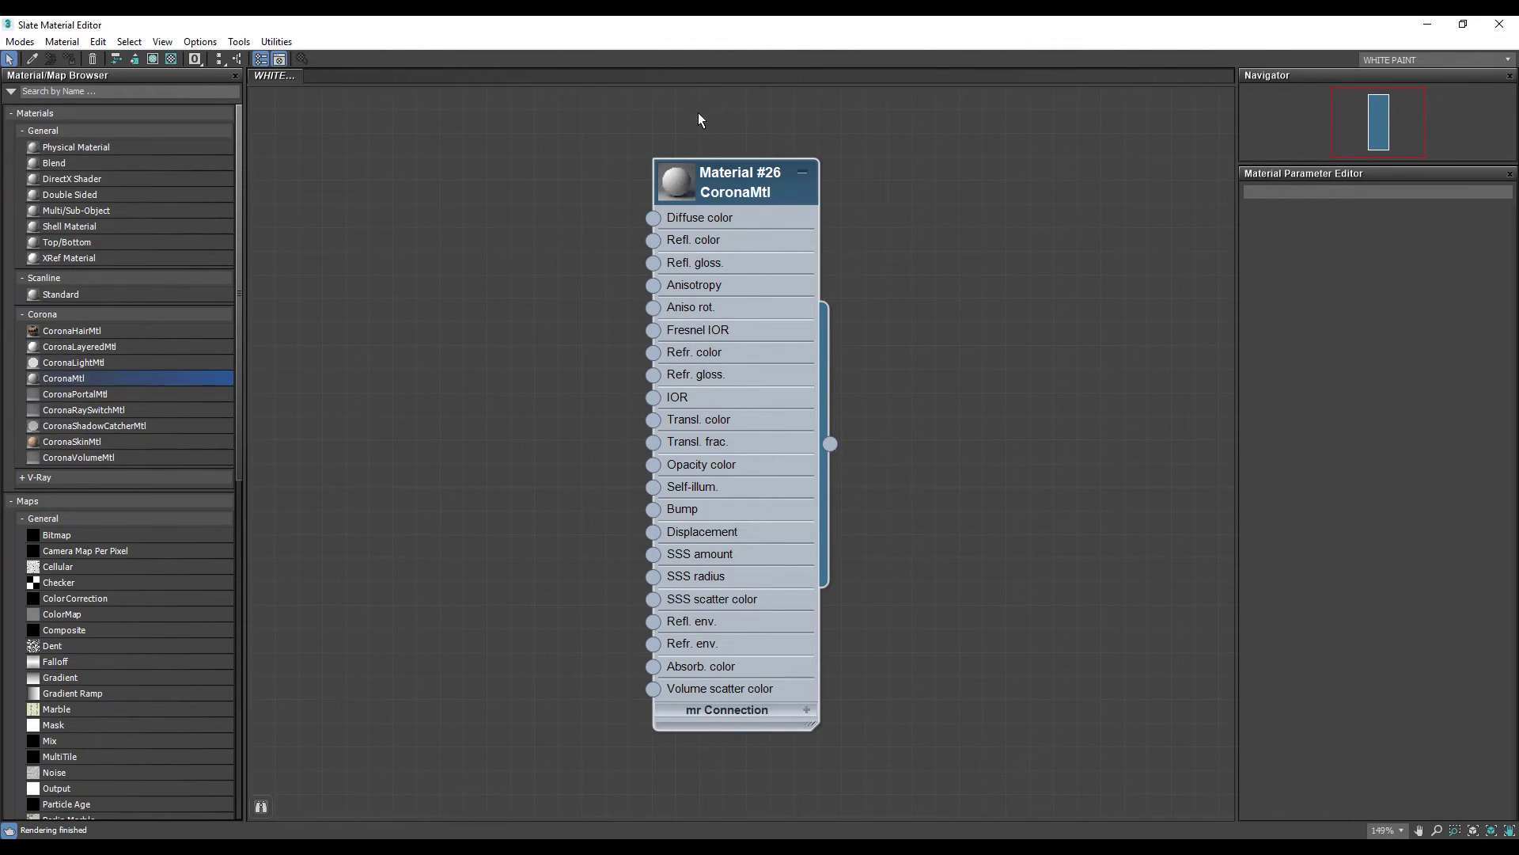
Step: Enlarge and shrink the CoronaMtl node's sphere preview, and load the node's parameters for editing
{"action": "double_click", "coordinate": [687, 173]}
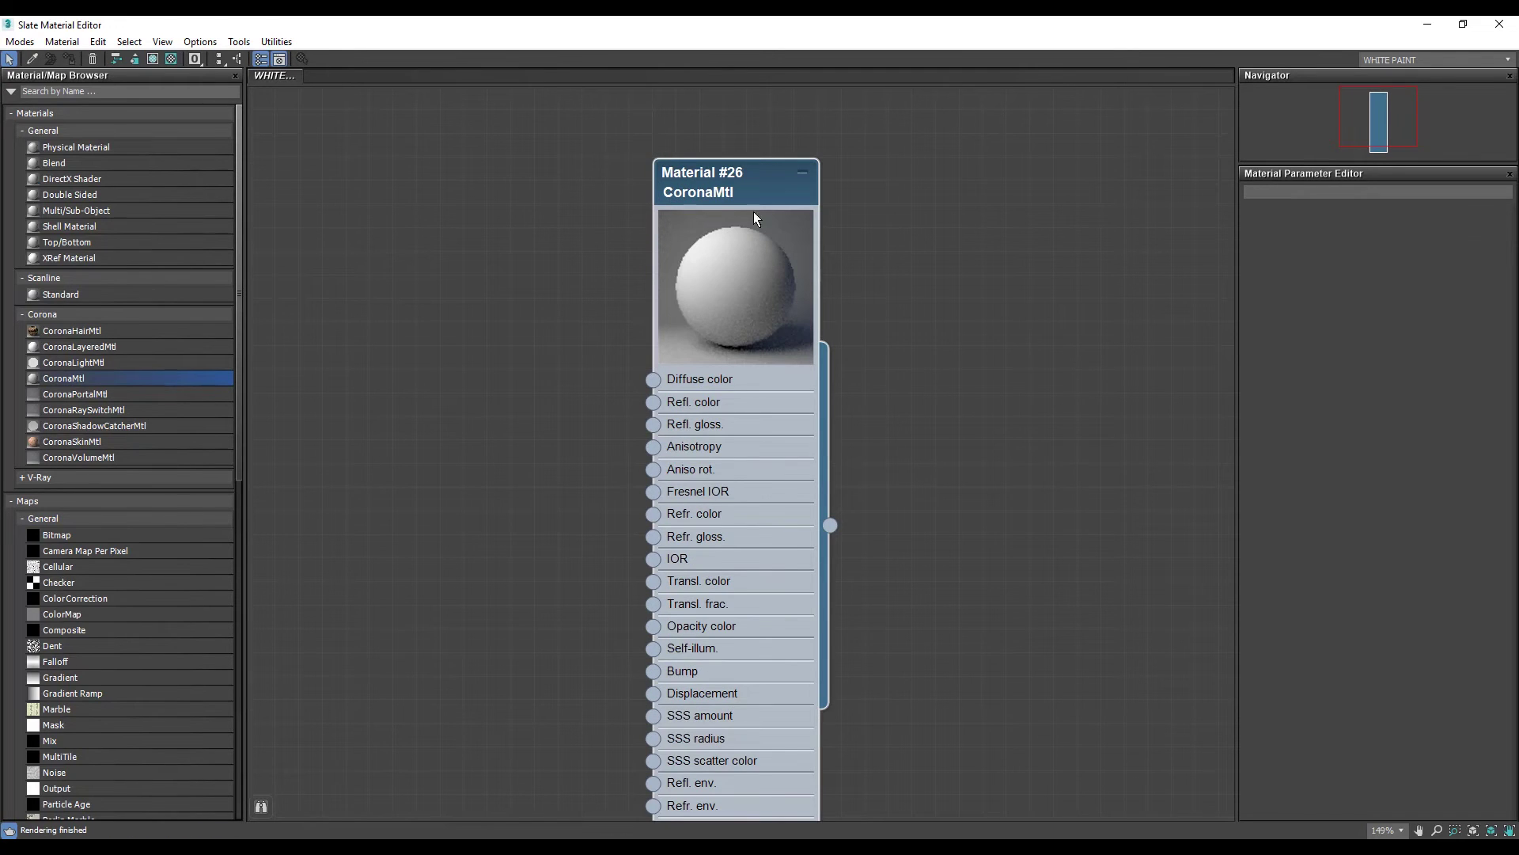
{"action": "double_click", "coordinate": [732, 296]}
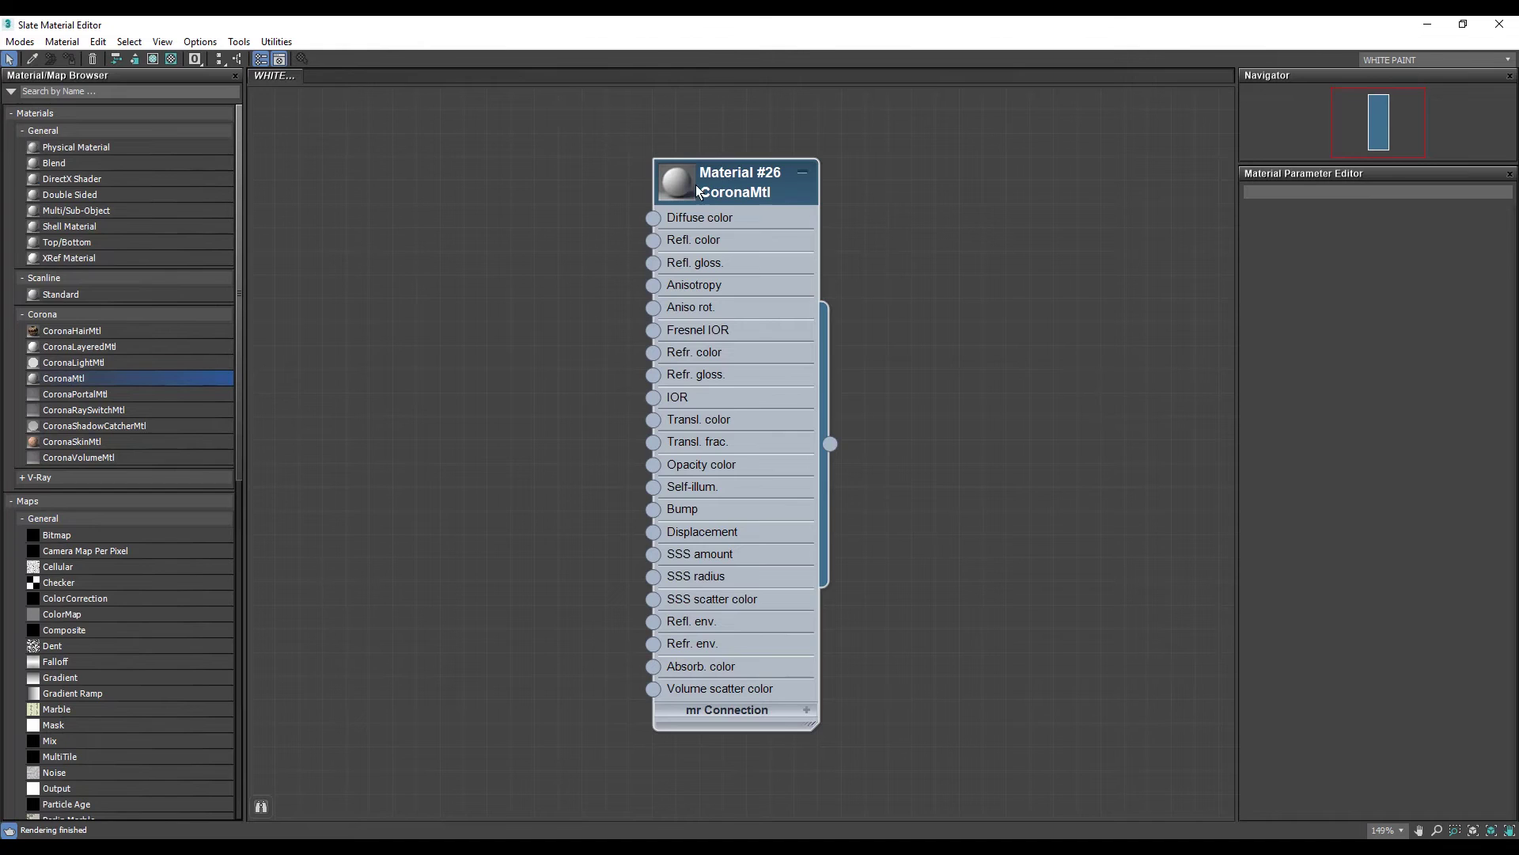
{"action": "double_click", "coordinate": [756, 178]}
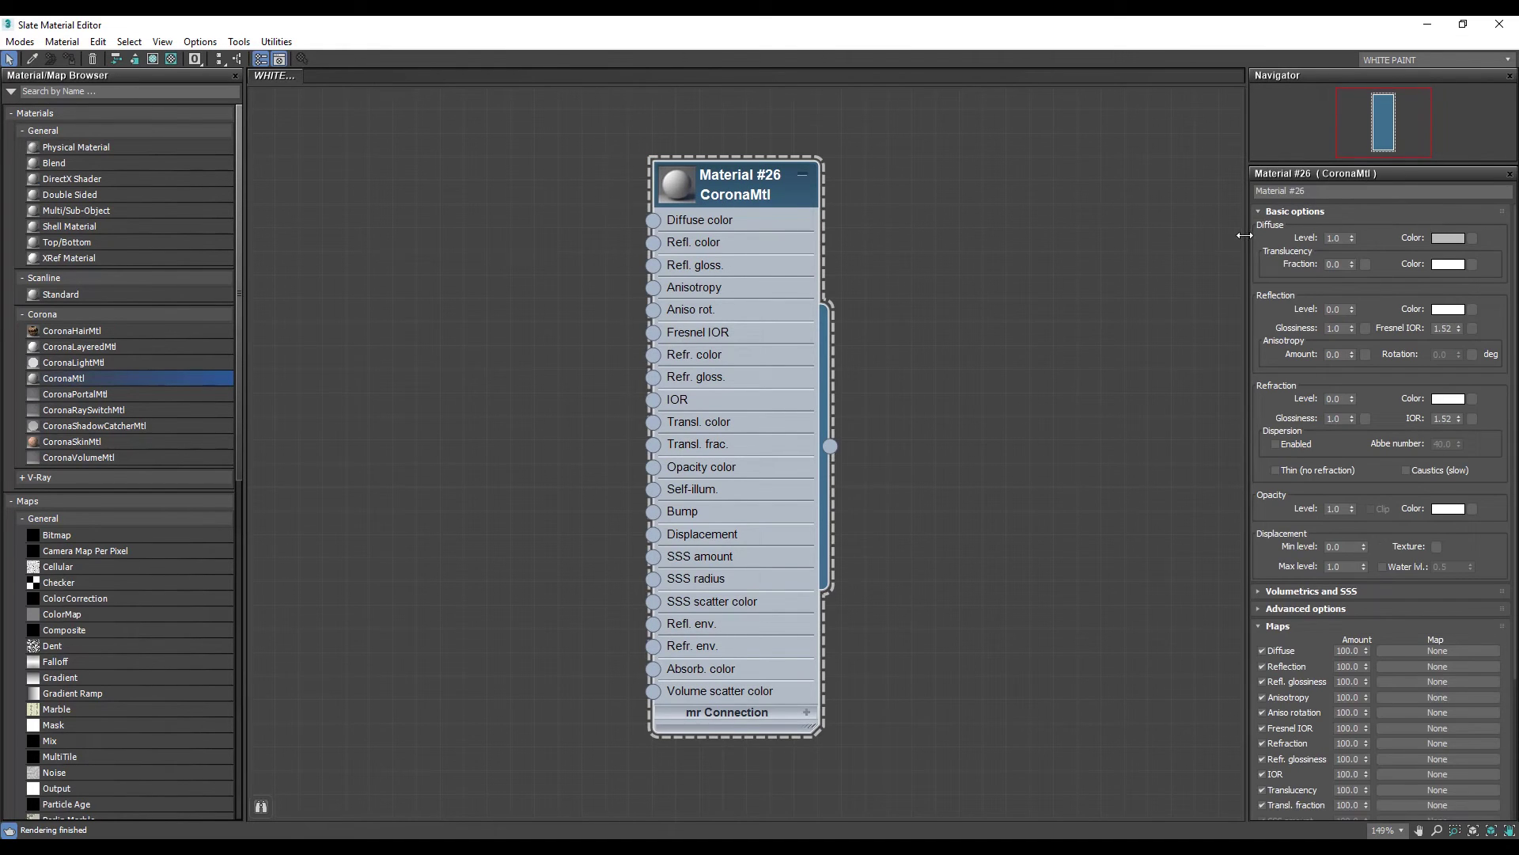
{"action": "left_click_drag", "start_coordinate": [1383, 250], "coordinate": [1388, 284]}
{"action": "left_click_drag", "start_coordinate": [756, 192], "coordinate": [872, 184]}
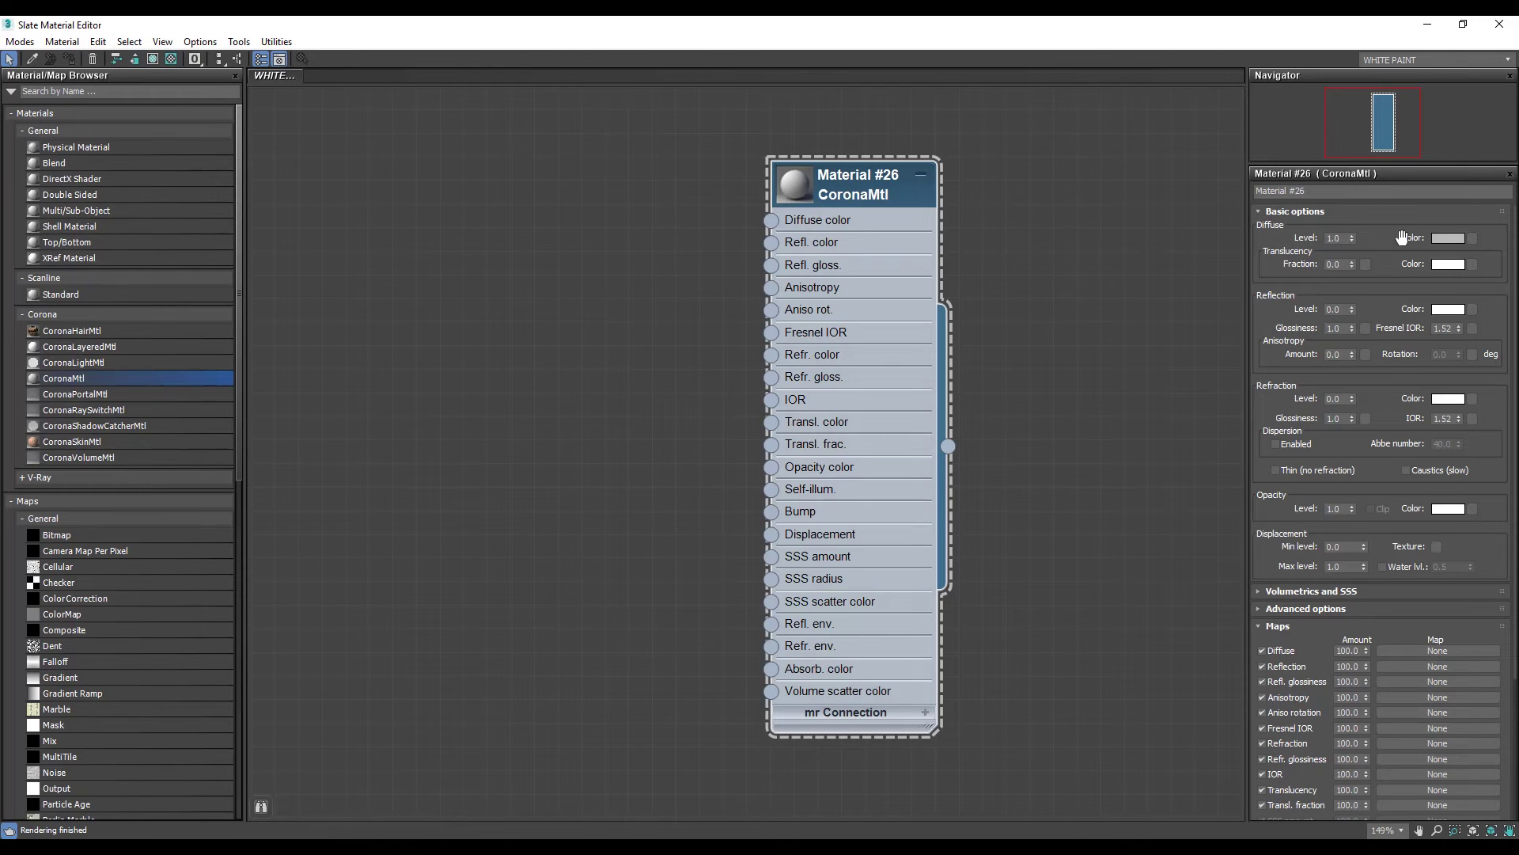
Step: Set the CoronaMtl material's diffuse color to white
{"action": "left_click", "coordinate": [1448, 237]}
{"action": "left_click_drag", "start_coordinate": [472, 190], "coordinate": [472, 120]}
{"action": "left_click", "coordinate": [585, 258]}
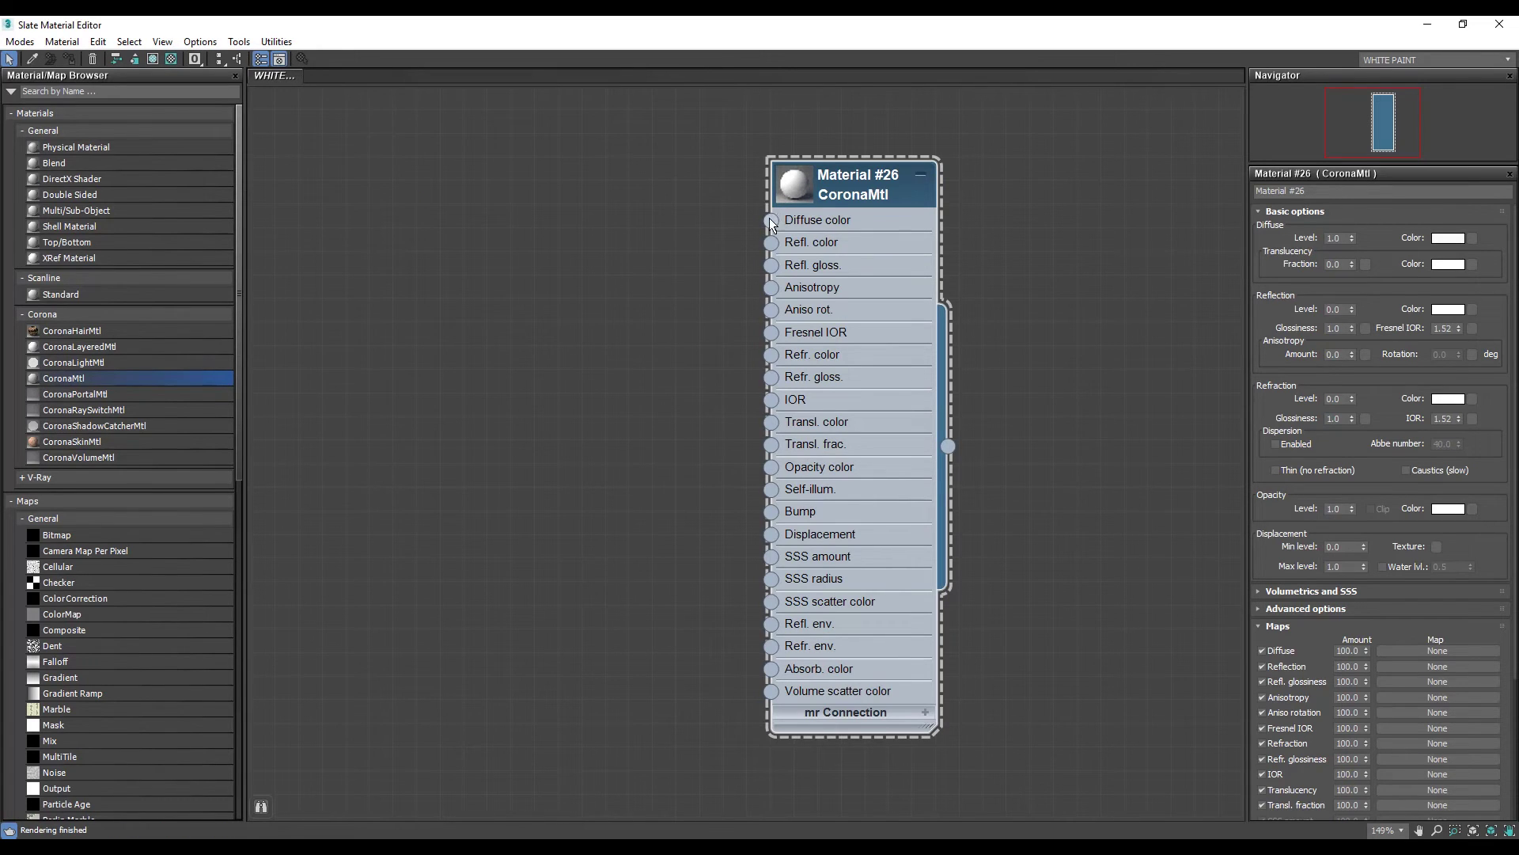
Step: Wire a new CoronaColor map into the Diffuse color input of the CoronaMtl node
{"action": "left_click_drag", "start_coordinate": [772, 224], "coordinate": [505, 203]}
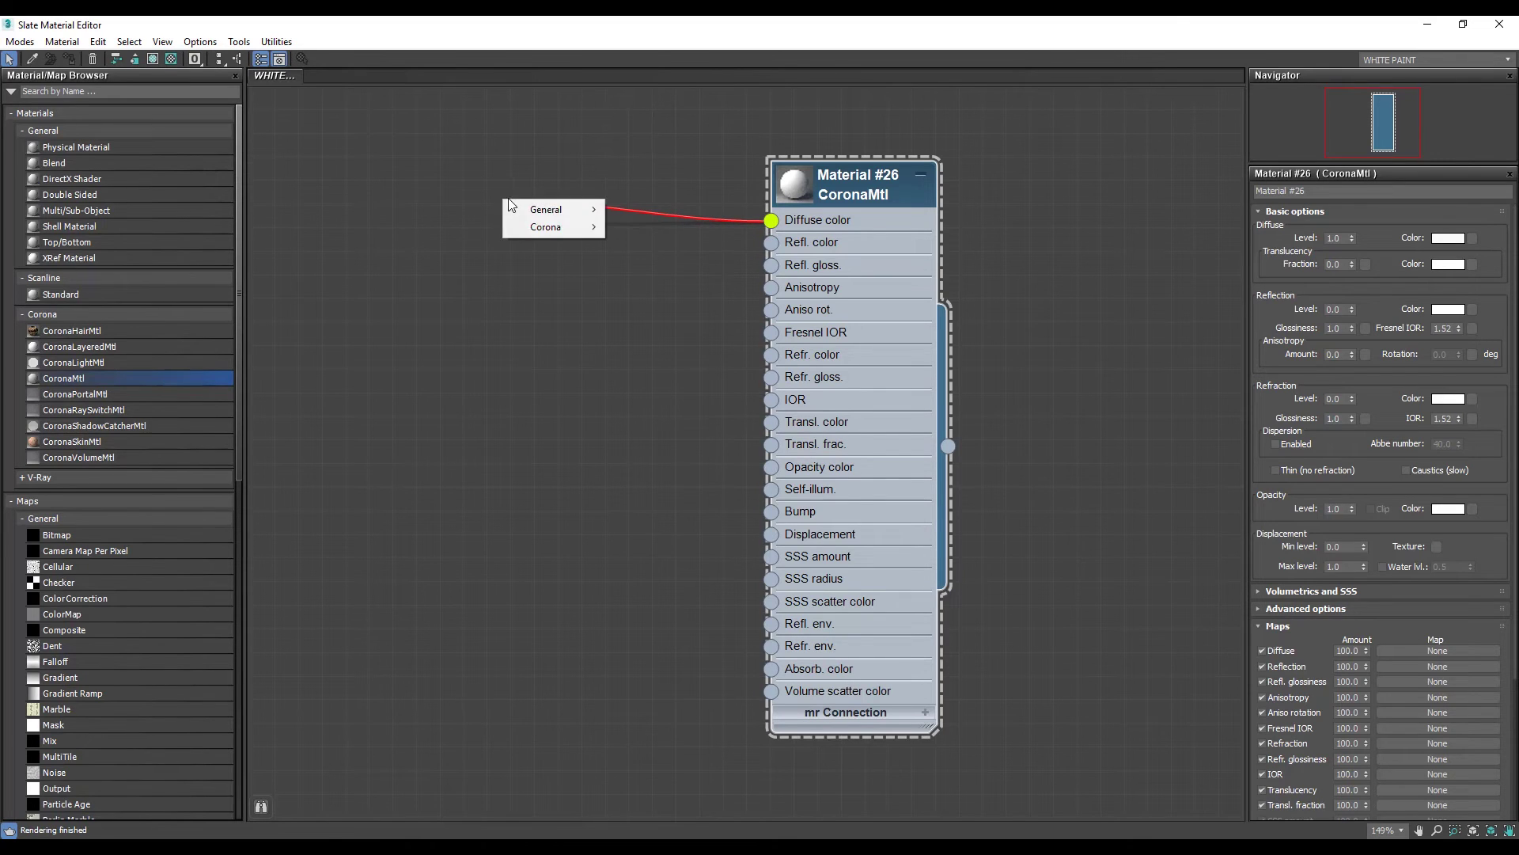
{"action": "mouse_move", "coordinate": [547, 229]}
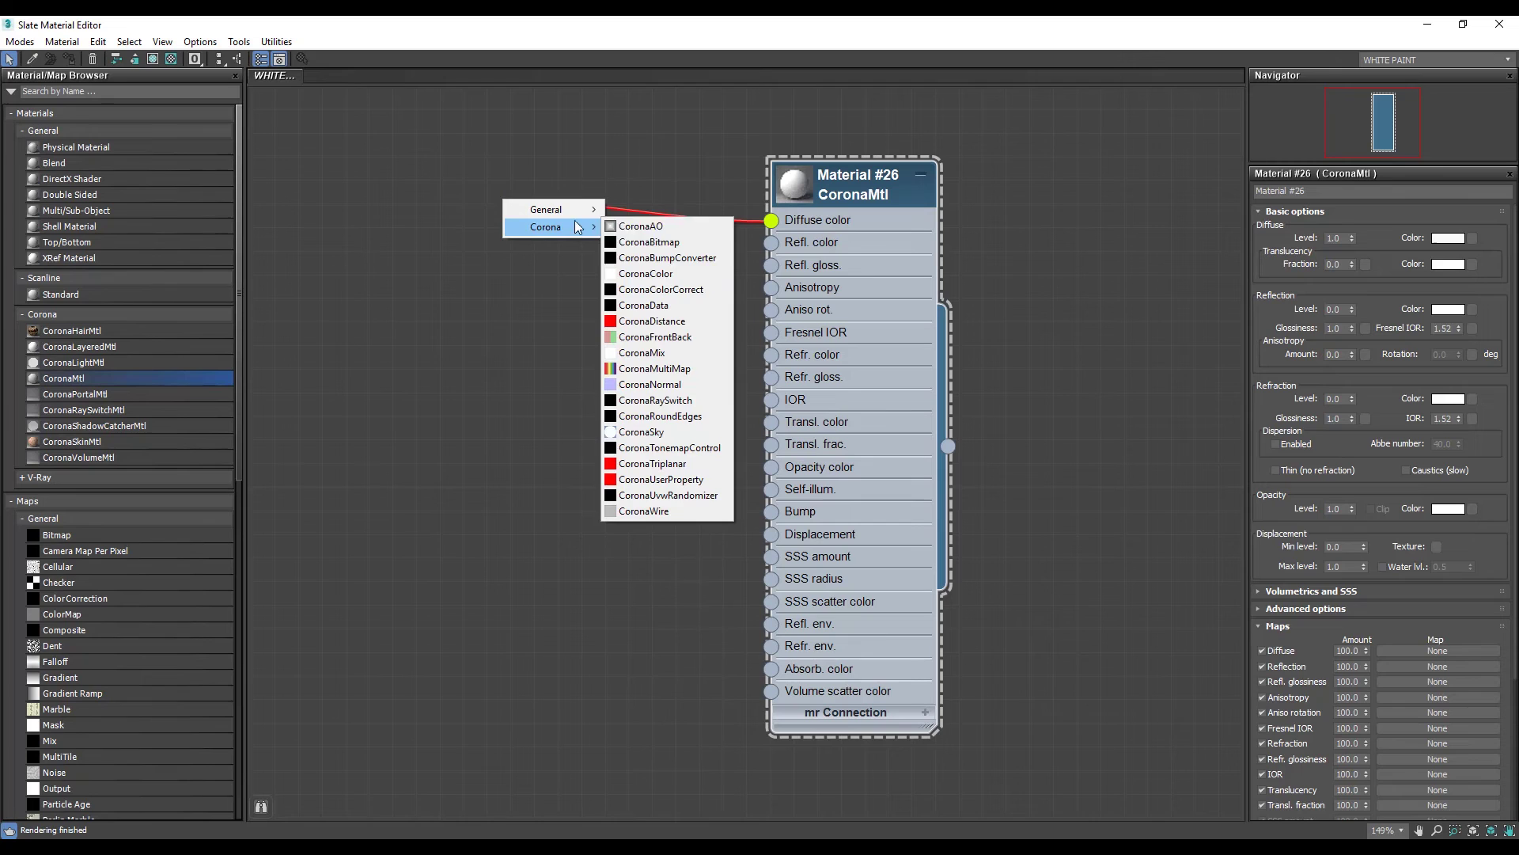
{"action": "left_click", "coordinate": [645, 274]}
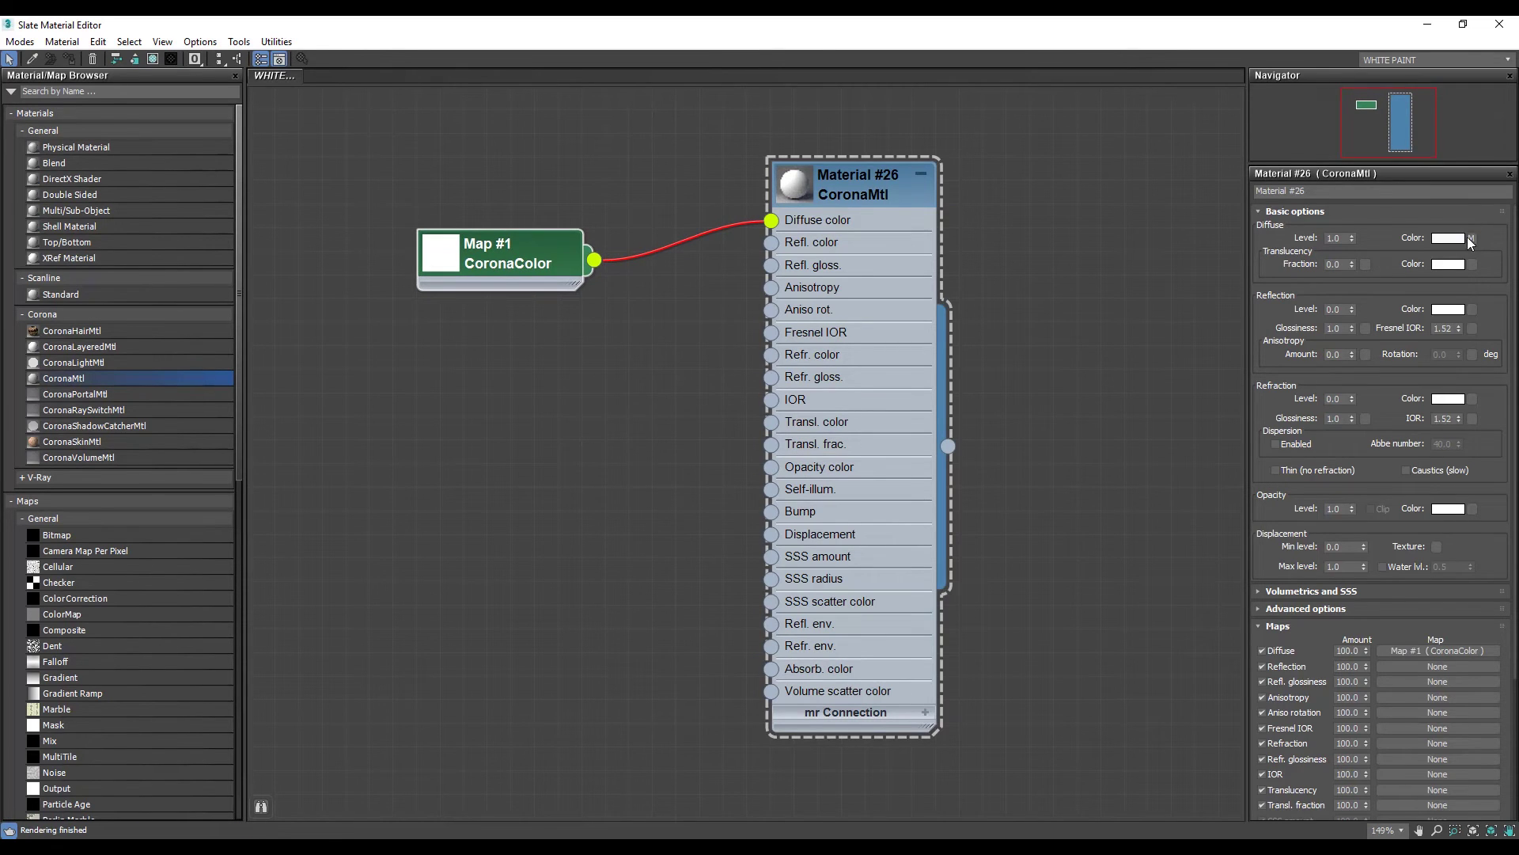
Step: Set the CoronaColor map's solid color to RGB 243, 243, 243 and return to the CoronaMtl material's parameters
{"action": "left_click", "coordinate": [1472, 239]}
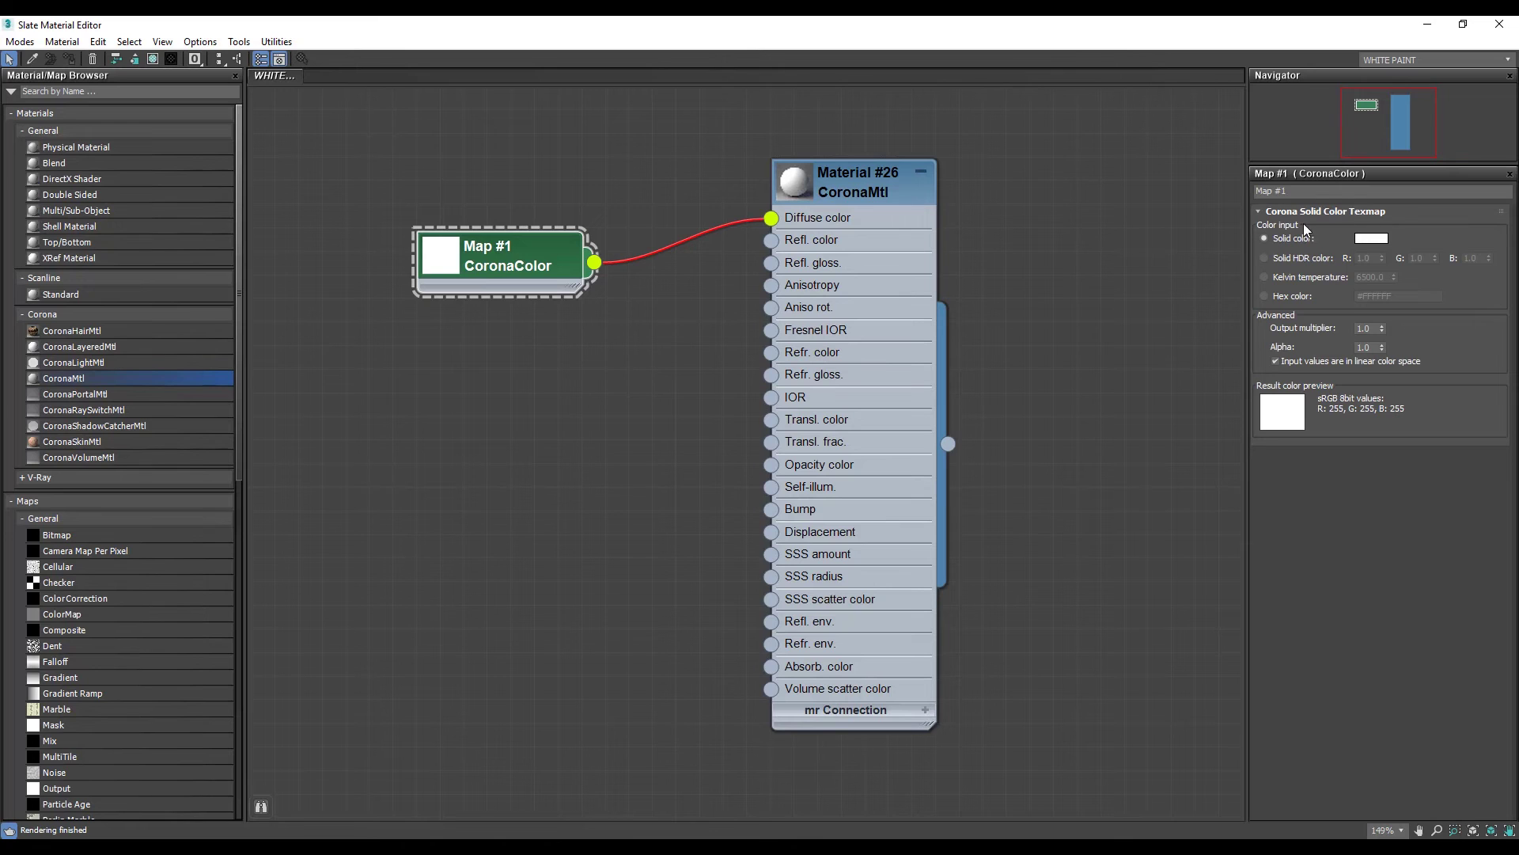
{"action": "left_click_drag", "start_coordinate": [516, 253], "coordinate": [513, 240]}
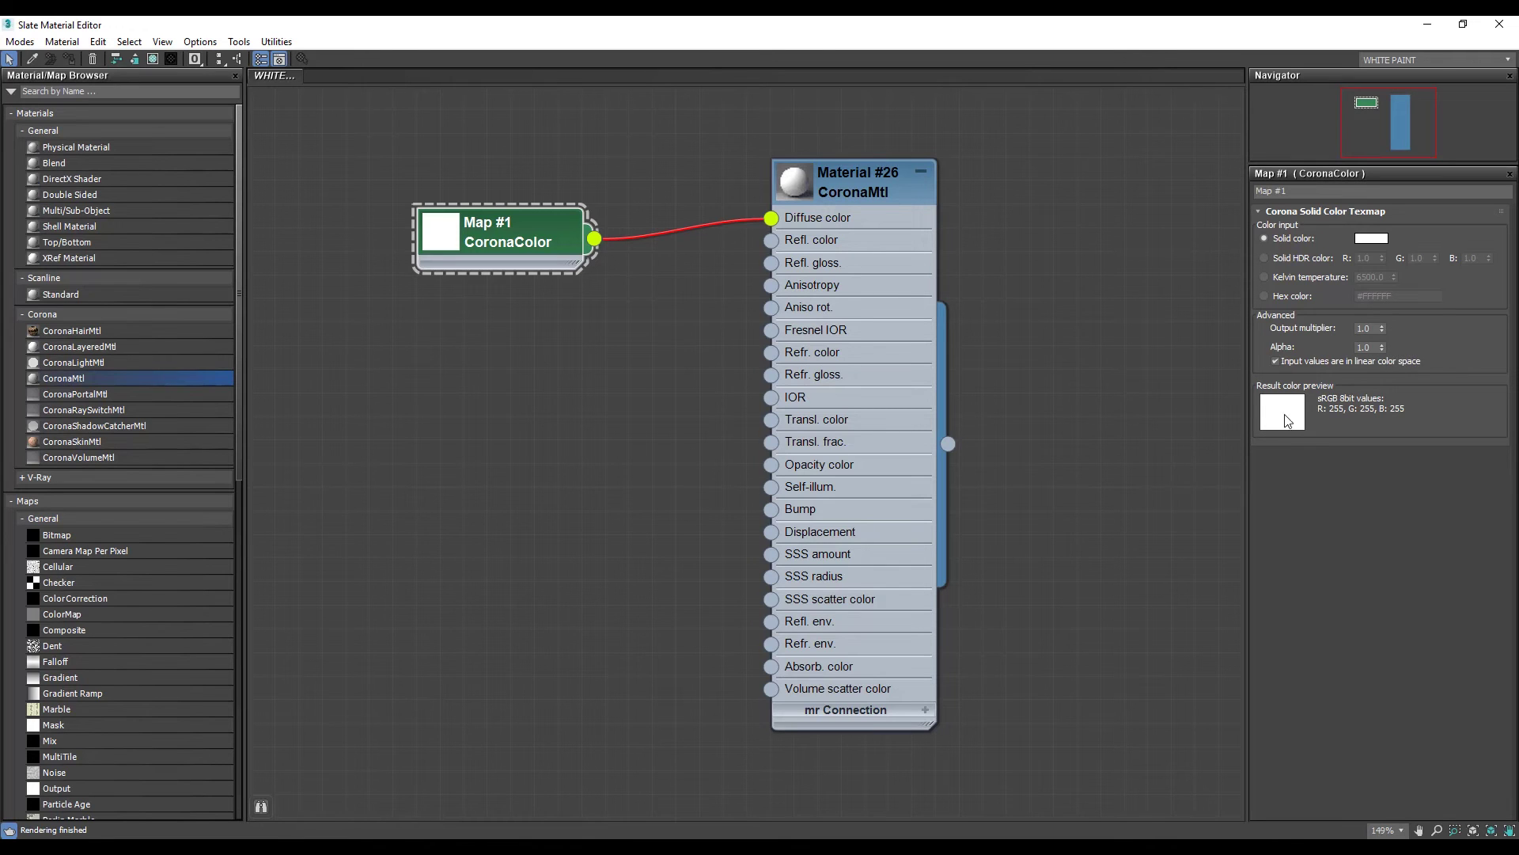
{"action": "left_click", "coordinate": [1372, 238]}
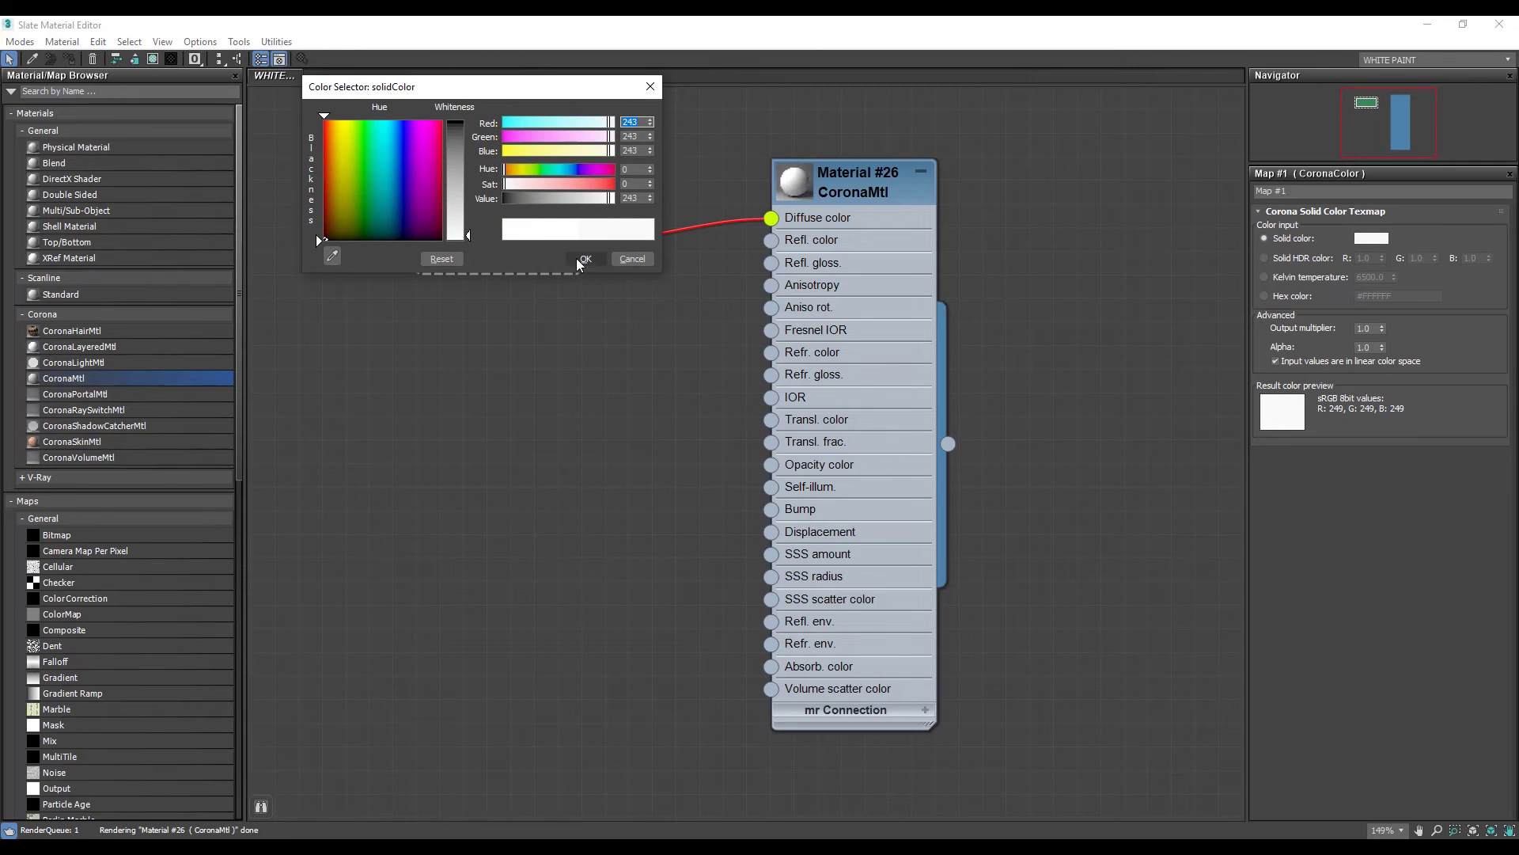
{"action": "left_click", "coordinate": [586, 259]}
{"action": "left_click", "coordinate": [870, 179]}
Step: Uncover the viewport behind the material editor and create a teapot standard primitive in it
{"action": "left_click_drag", "start_coordinate": [902, 25], "coordinate": [970, 267]}
{"action": "middle_click_drag", "start_coordinate": [1058, 443], "coordinate": [909, 553]}
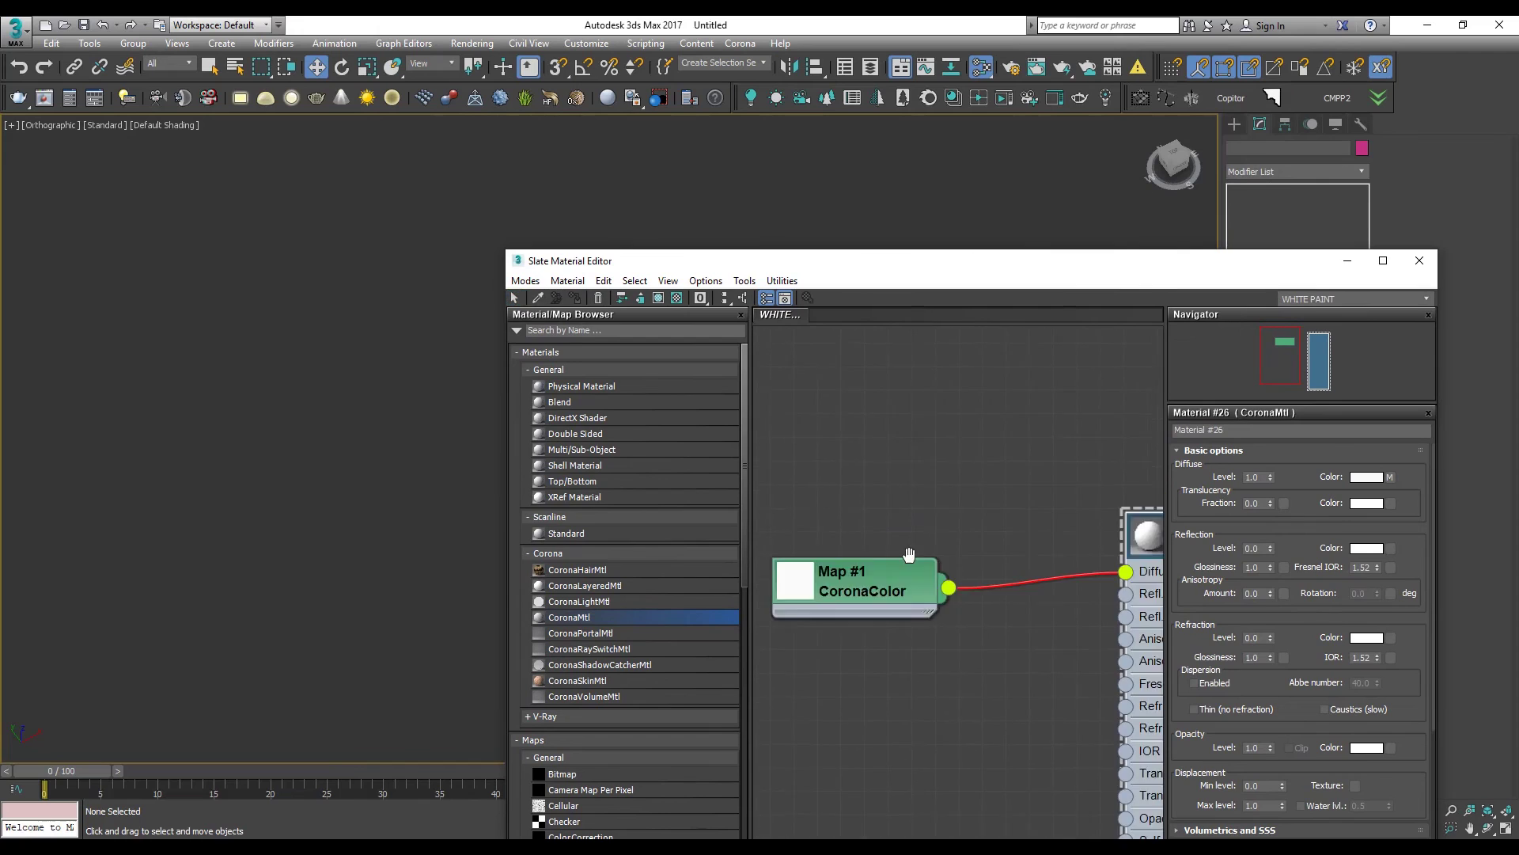
{"action": "middle_click_drag", "start_coordinate": [910, 554], "coordinate": [844, 607]}
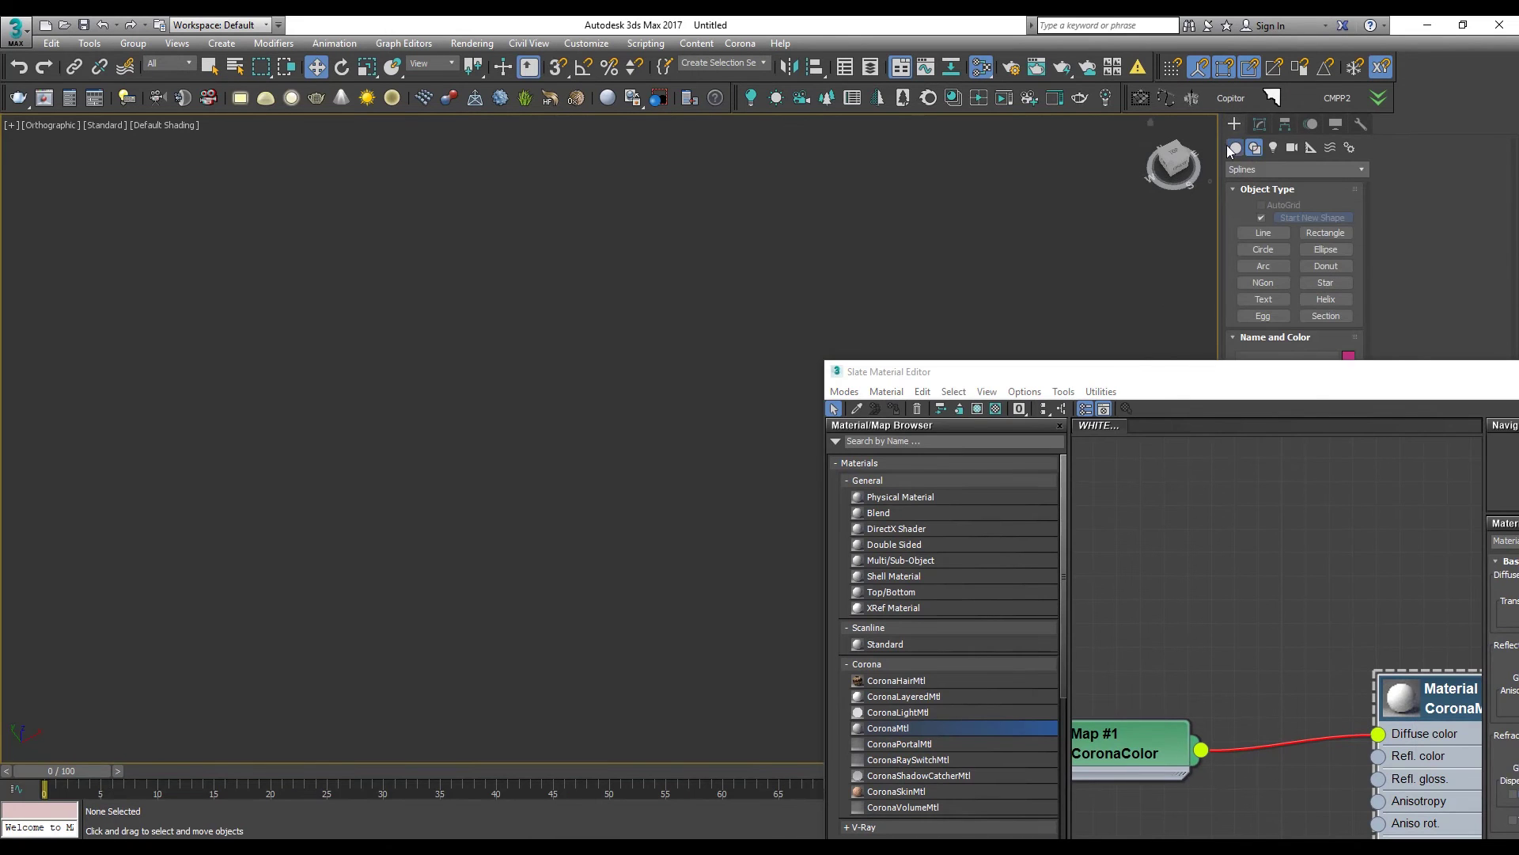
{"action": "left_click", "coordinate": [1235, 148]}
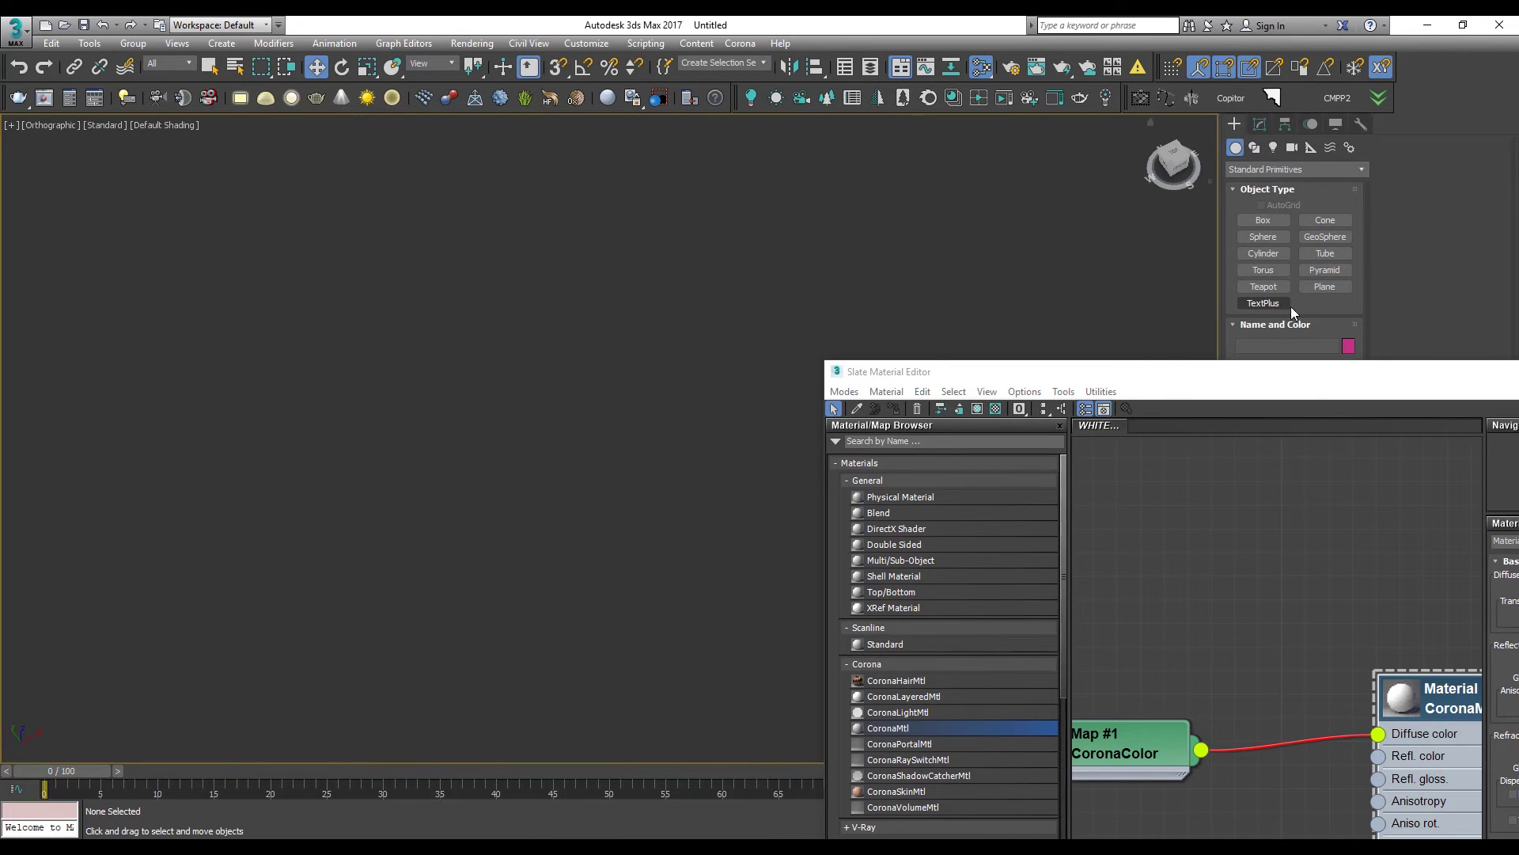
{"action": "left_click", "coordinate": [1264, 287]}
{"action": "left_click_drag", "start_coordinate": [532, 515], "coordinate": [578, 591]}
{"action": "middle_click_drag", "start_coordinate": [548, 554], "coordinate": [567, 471], "text": "alt"}
Step: Assign the white CoronaMtl material to the selected teapot and bring the whole teapot into view
{"action": "left_click_drag", "start_coordinate": [916, 376], "coordinate": [712, 114]}
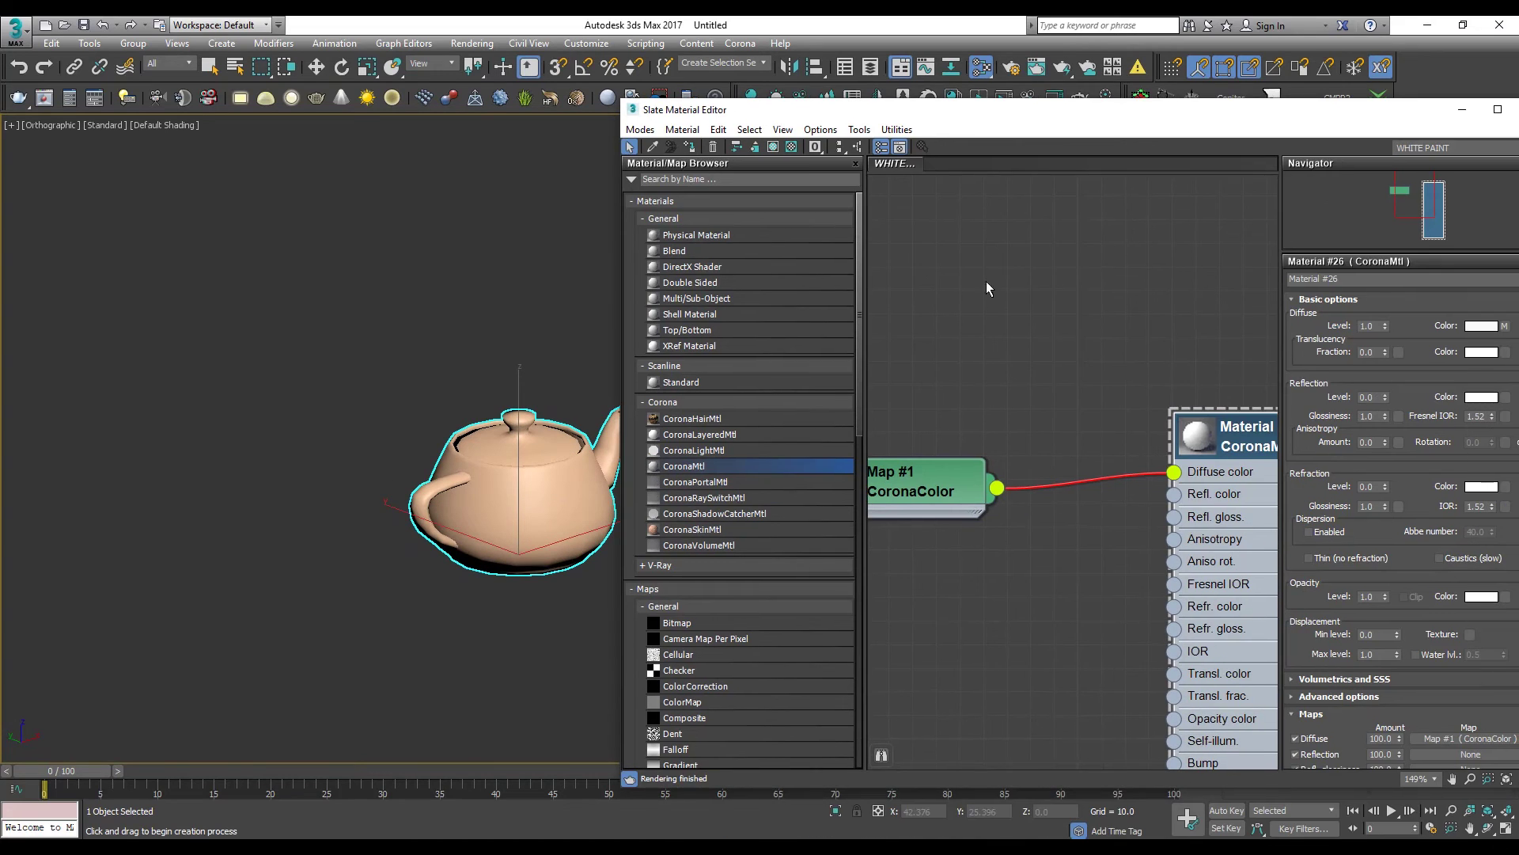
{"action": "left_click_drag", "start_coordinate": [1241, 439], "coordinate": [1148, 301]}
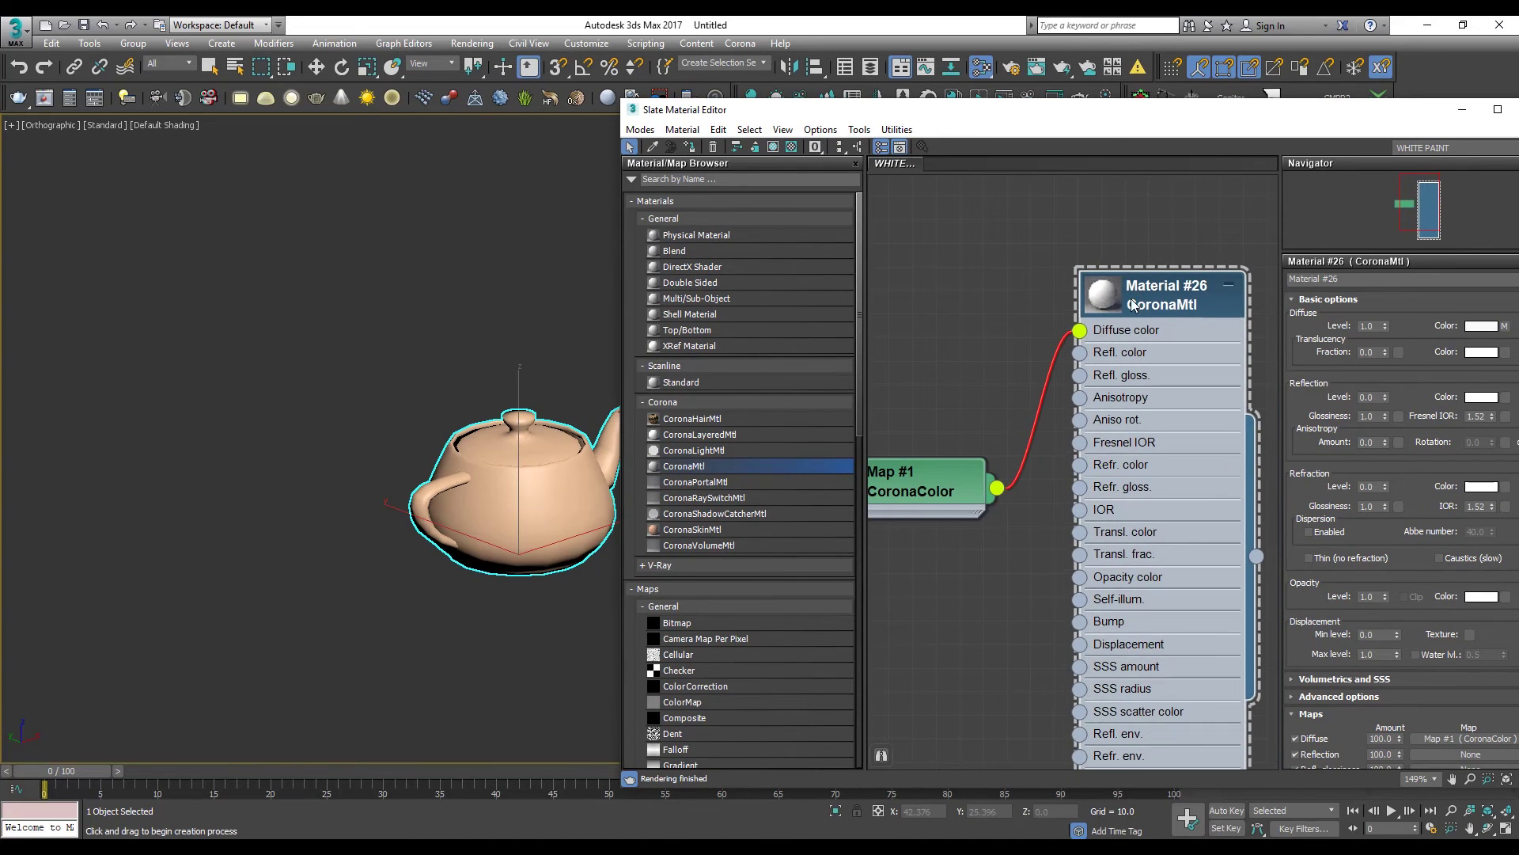
{"action": "left_click", "coordinate": [690, 147]}
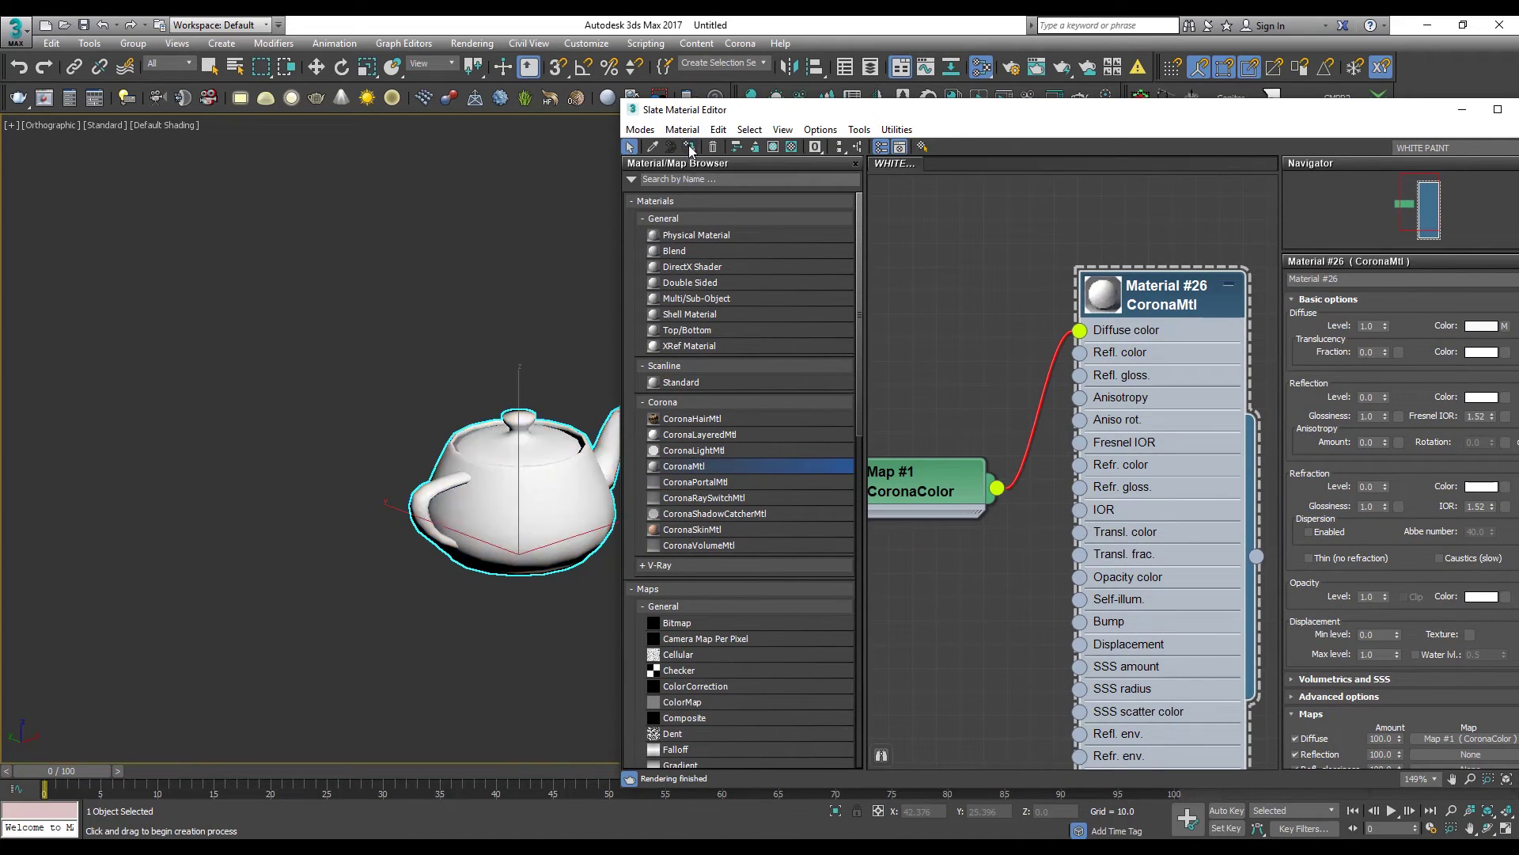
{"action": "middle_click_drag", "start_coordinate": [528, 490], "coordinate": [330, 449]}
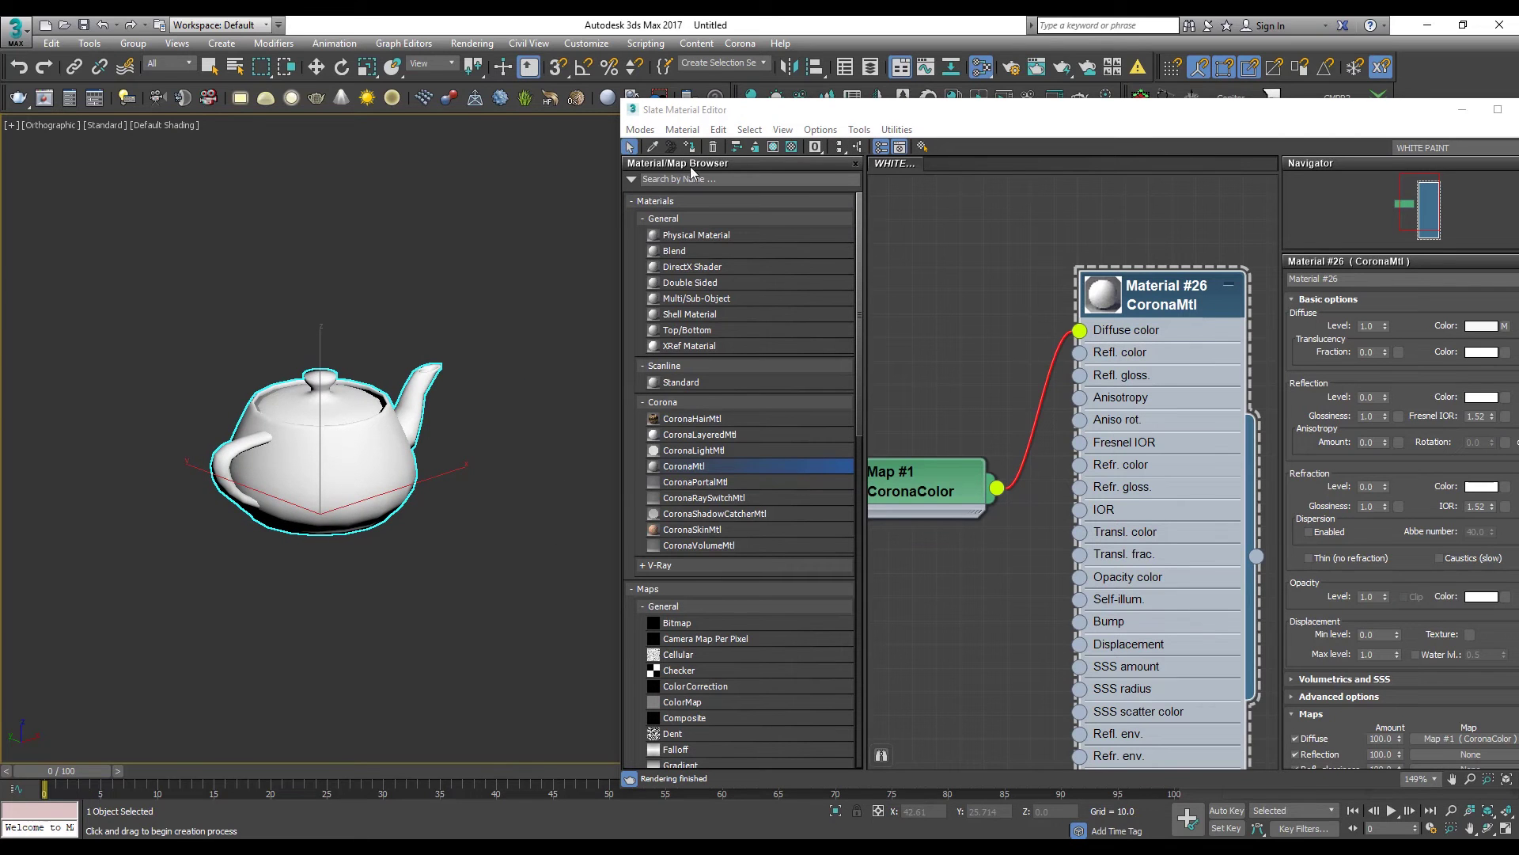
Step: Maximize the Slate Material Editor and create a new material view named BRICK
{"action": "double_click", "coordinate": [827, 115]}
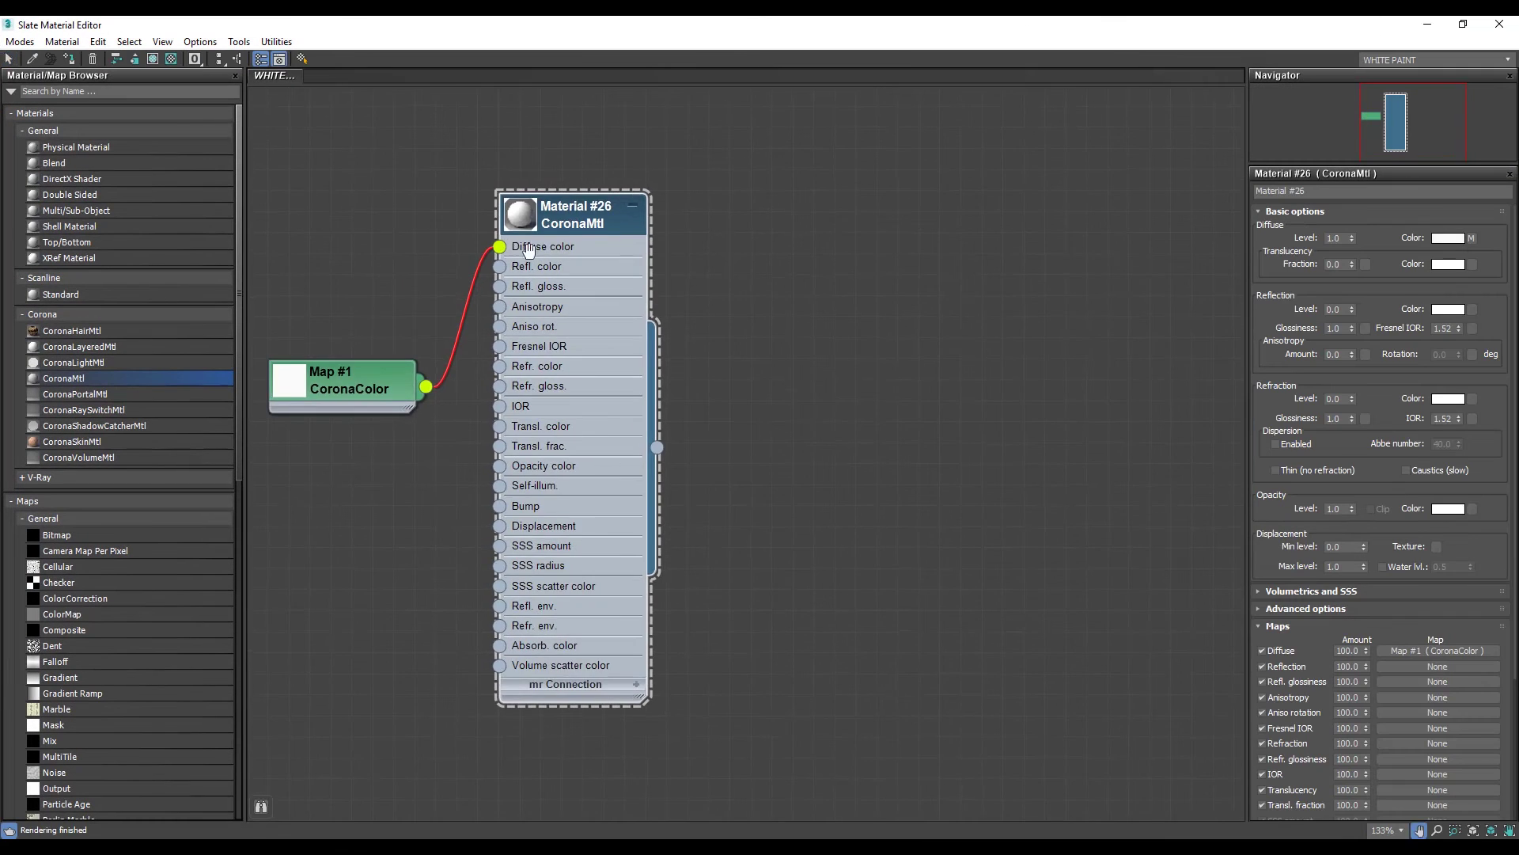
{"action": "right_click", "coordinate": [336, 78]}
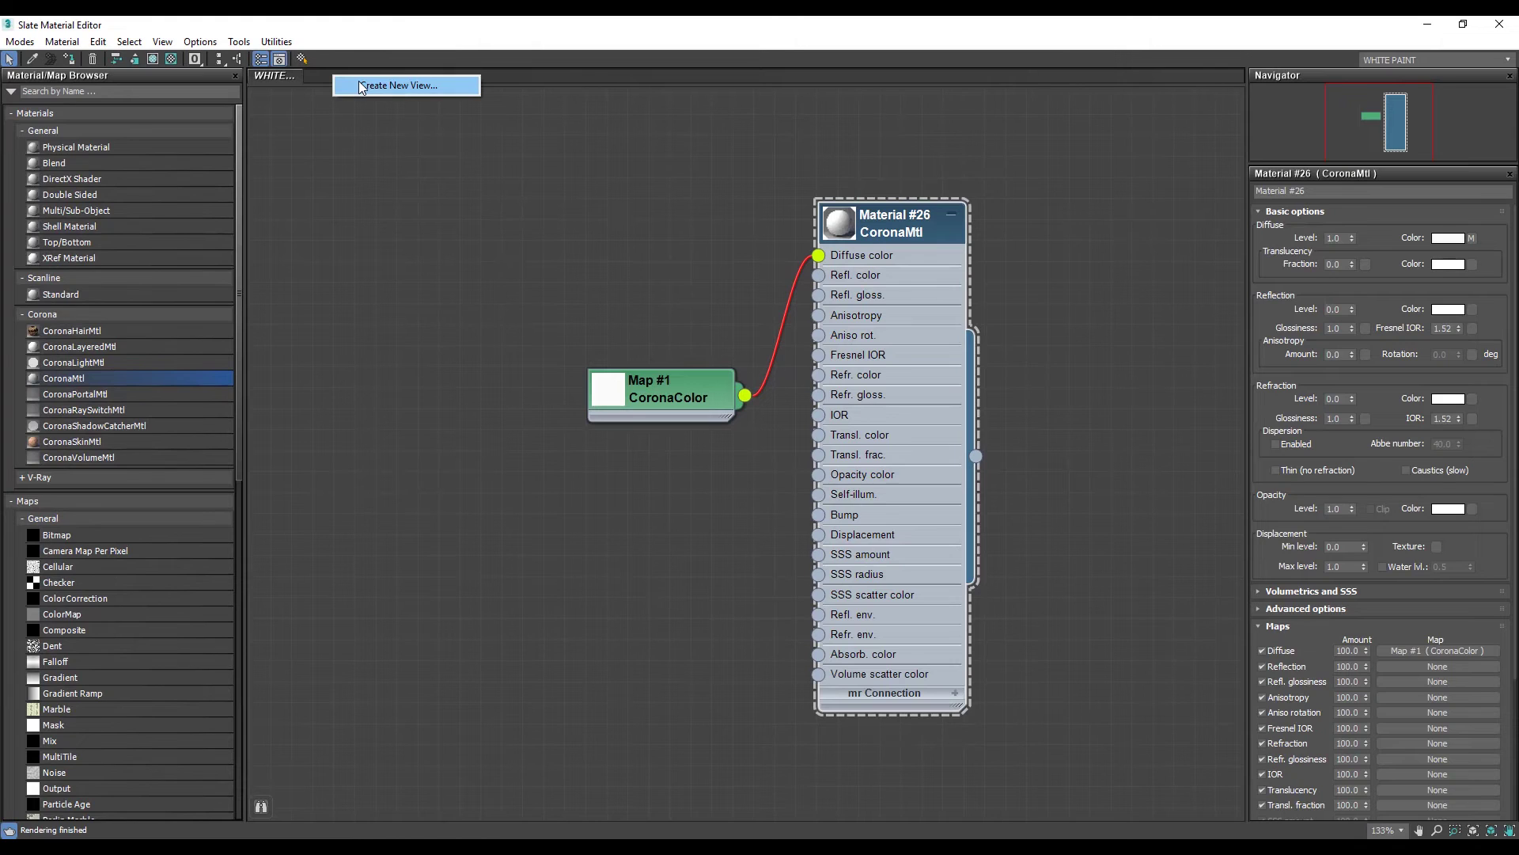
{"action": "right_click", "coordinate": [320, 76]}
{"action": "left_click", "coordinate": [353, 80]}
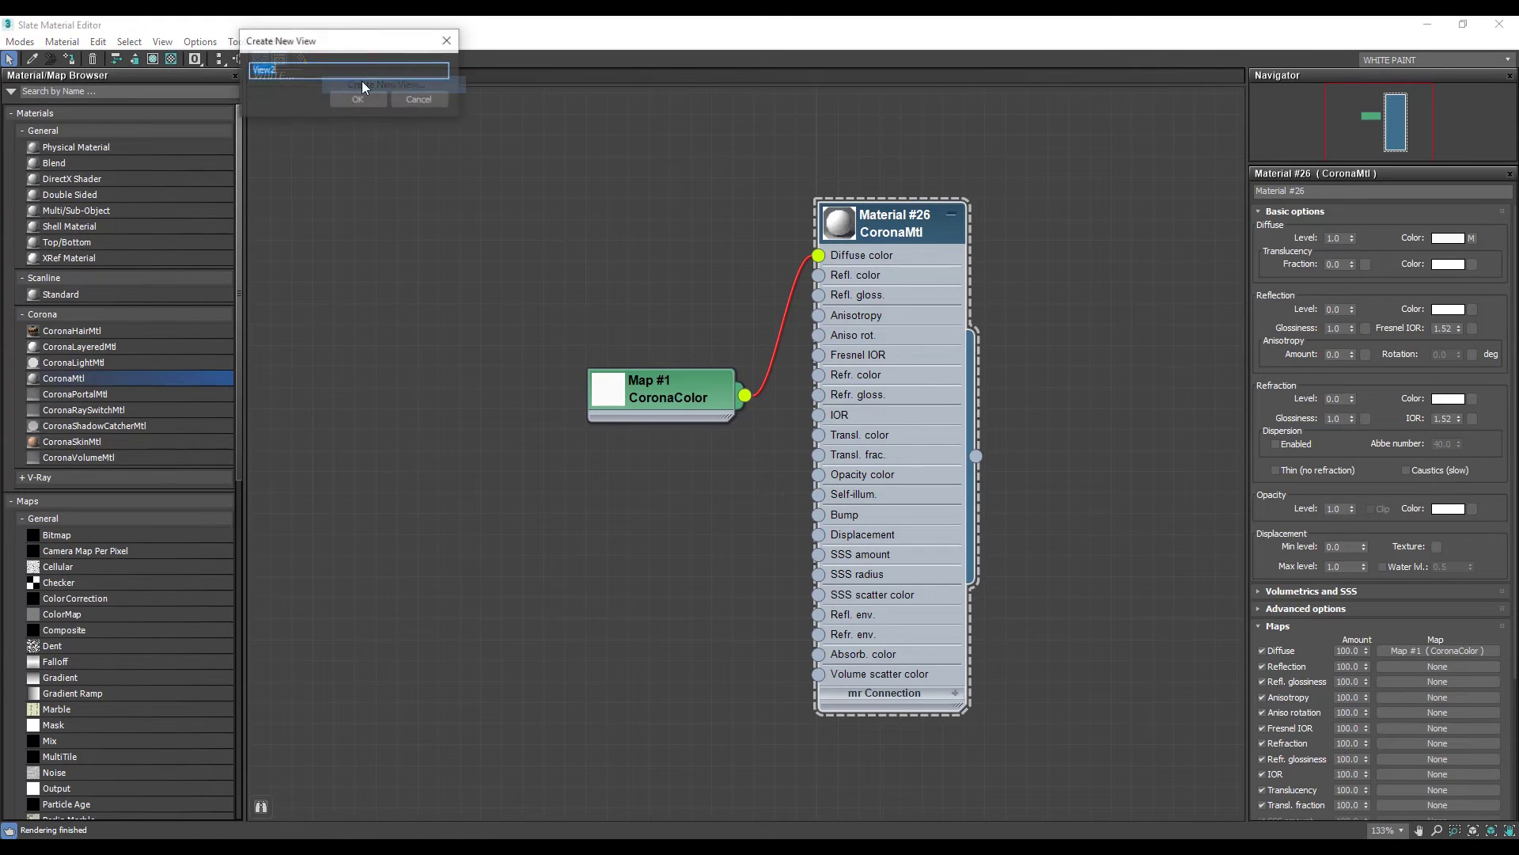
{"action": "type", "text": "BRI"}
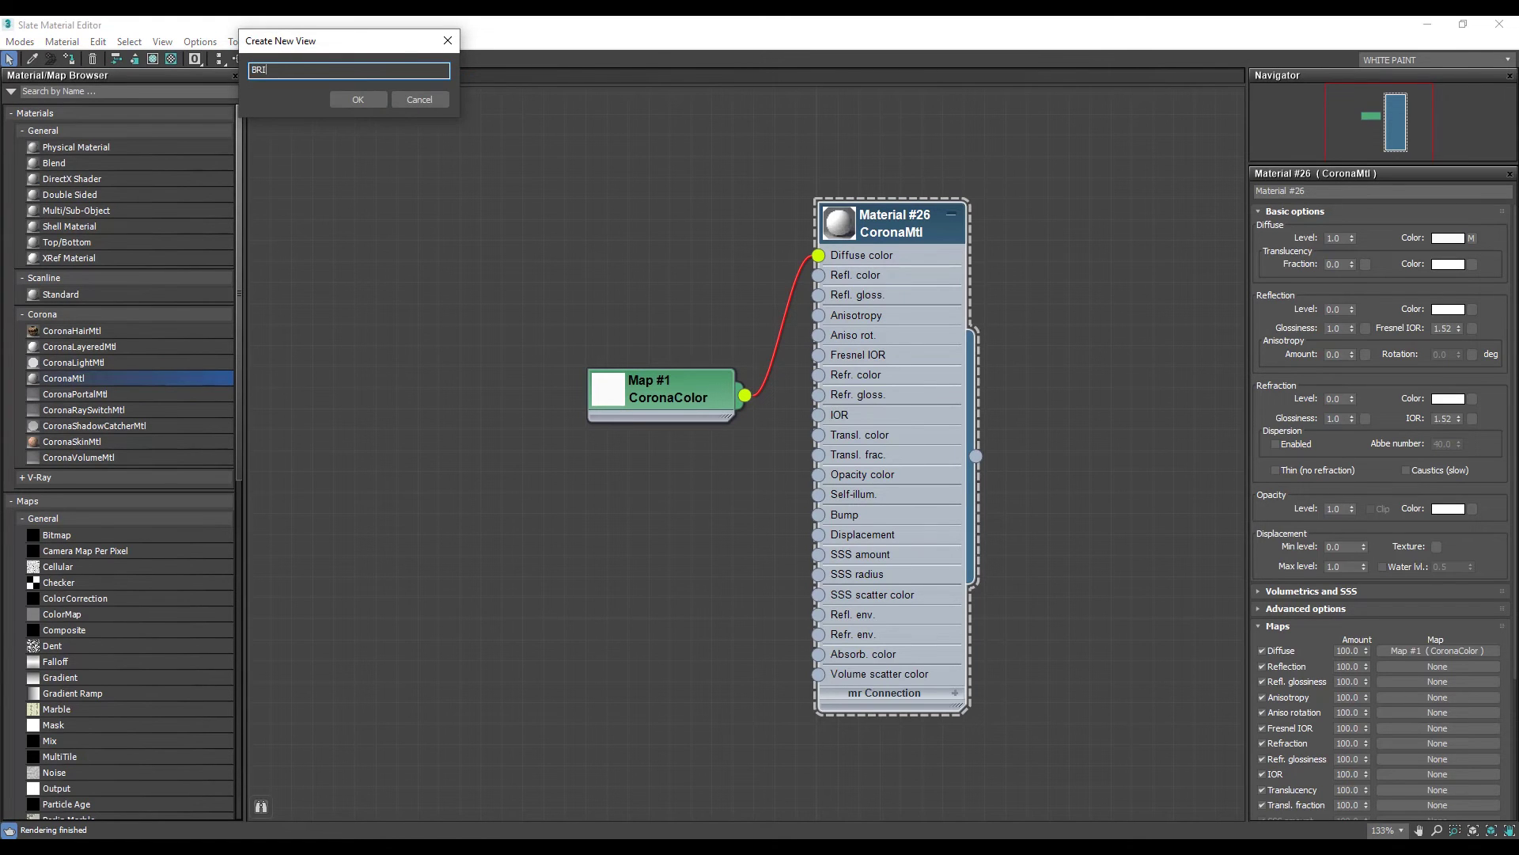
{"action": "key", "text": "Return"}
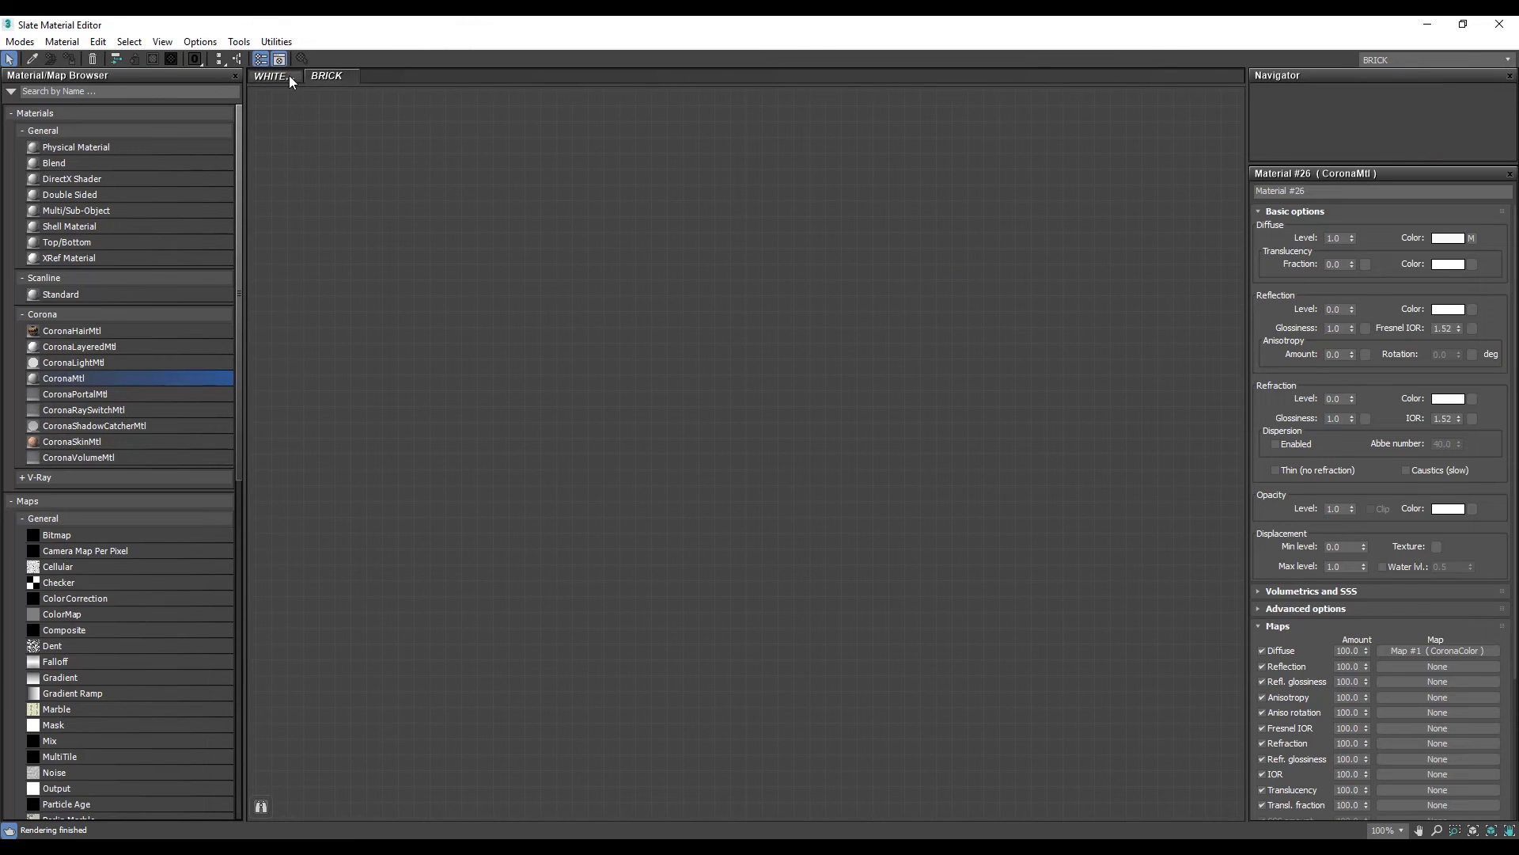
Step: Revisit the WHITE PAINT view briefly, and add a CoronaMtl node to the BRICK view
{"action": "left_click", "coordinate": [290, 77]}
{"action": "middle_click_drag", "start_coordinate": [661, 304], "coordinate": [552, 307]}
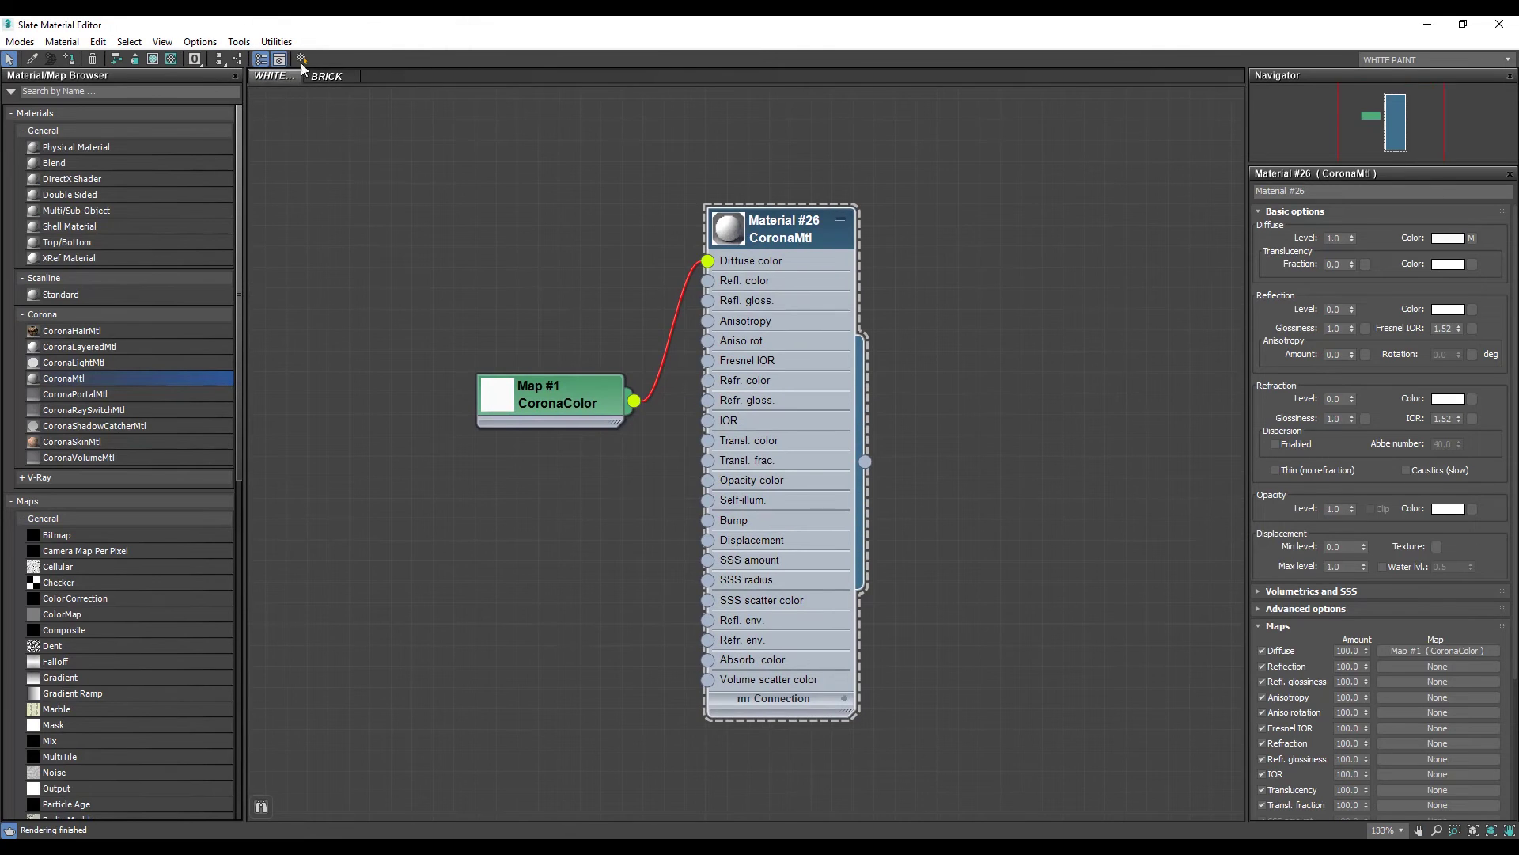
{"action": "left_click", "coordinate": [339, 76]}
{"action": "right_click", "coordinate": [715, 224]}
{"action": "mouse_move", "coordinate": [762, 233]}
{"action": "mouse_move", "coordinate": [907, 267]}
{"action": "left_click", "coordinate": [1006, 314]}
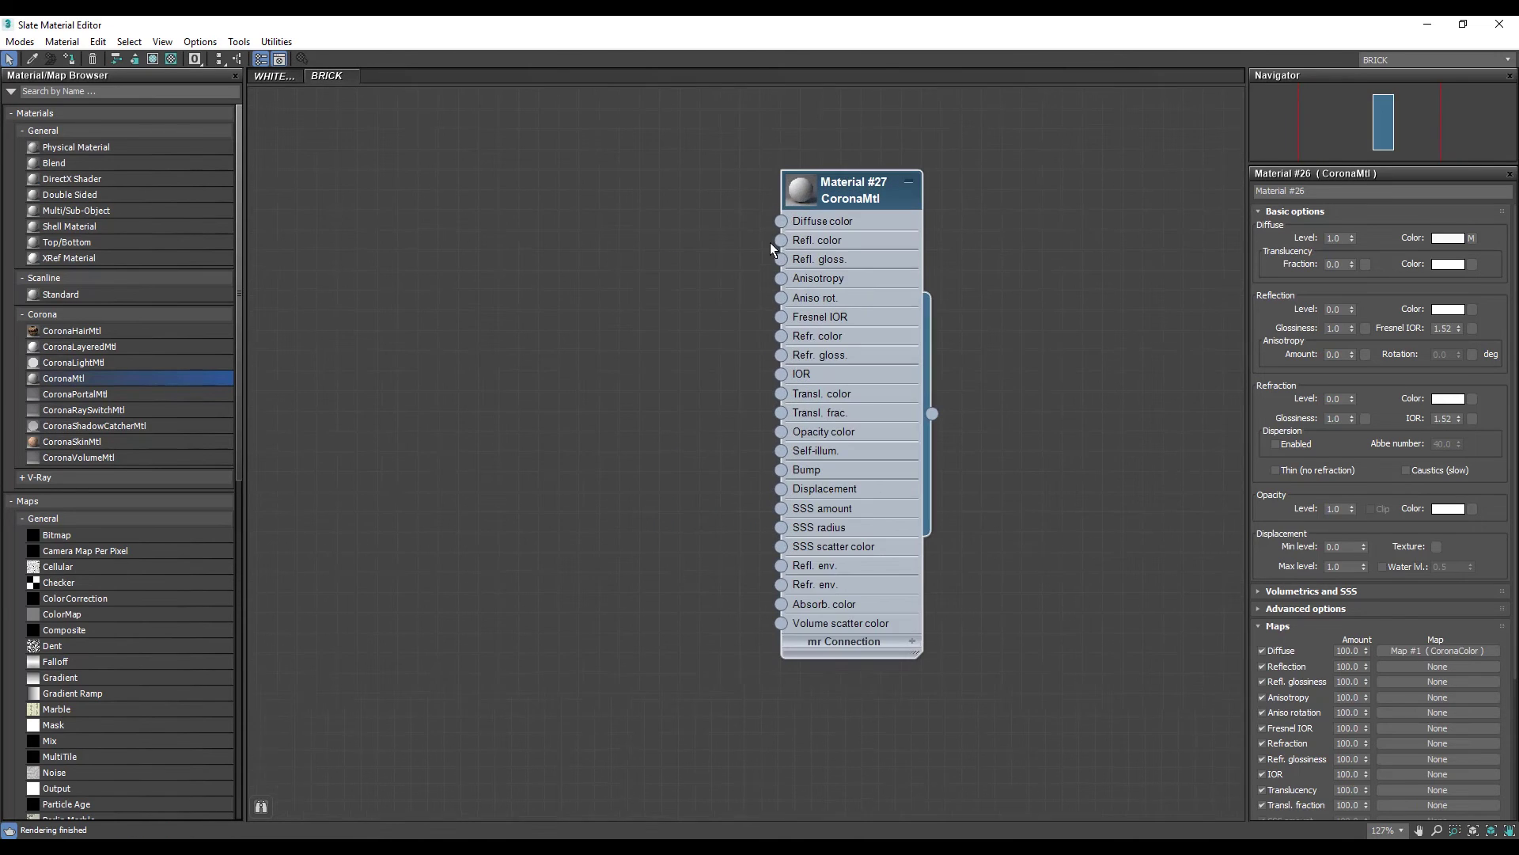
Step: Wire a new CoronaColorCorrect map into the Diffuse color input of the BRICK view's CoronaMtl node
{"action": "left_click_drag", "start_coordinate": [786, 222], "coordinate": [635, 231]}
{"action": "mouse_move", "coordinate": [635, 231]}
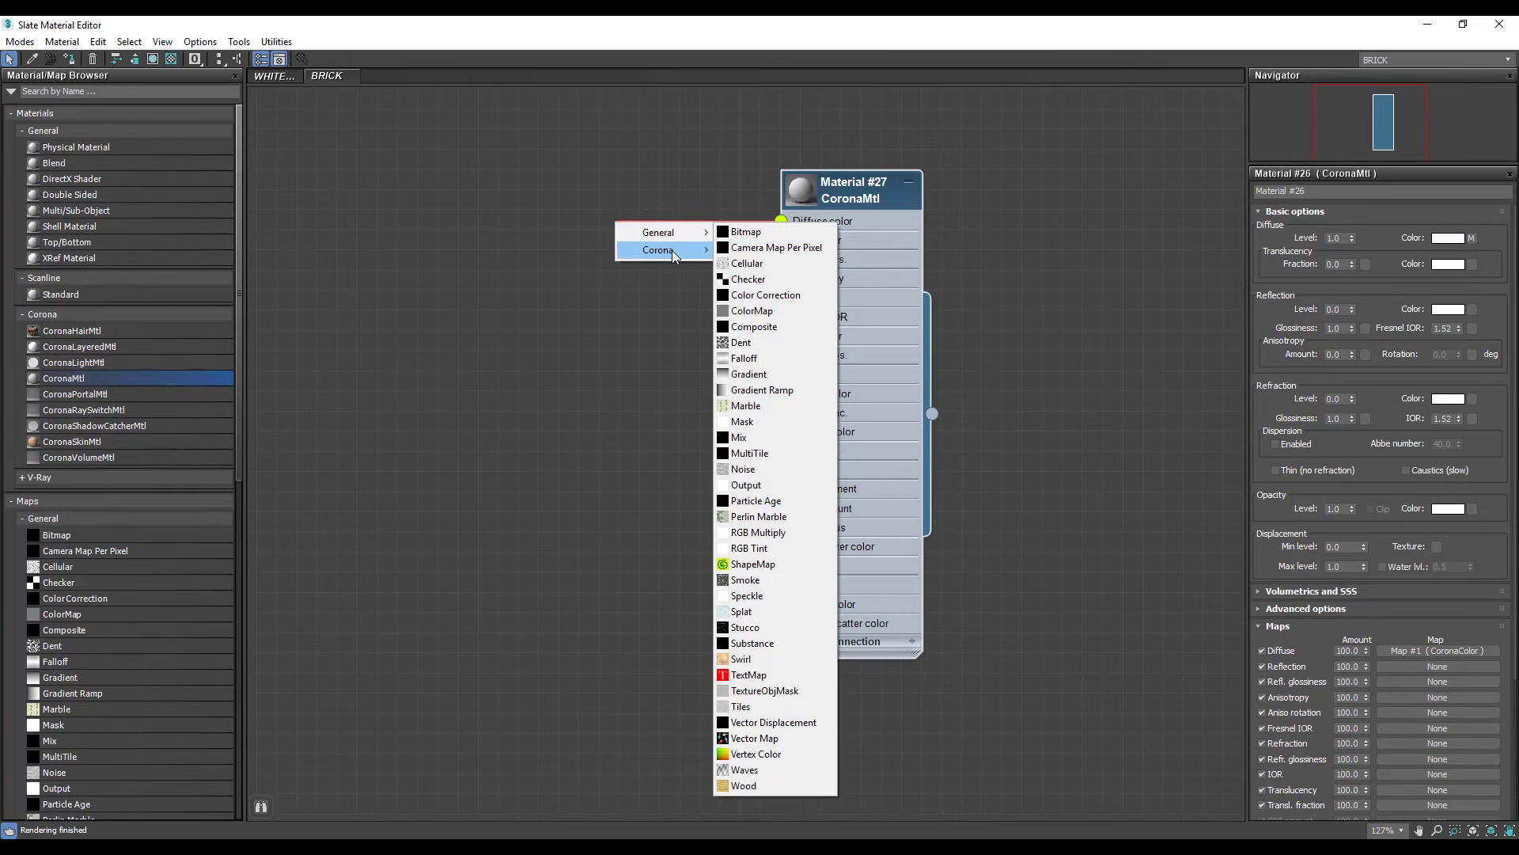
{"action": "mouse_move", "coordinate": [674, 251]}
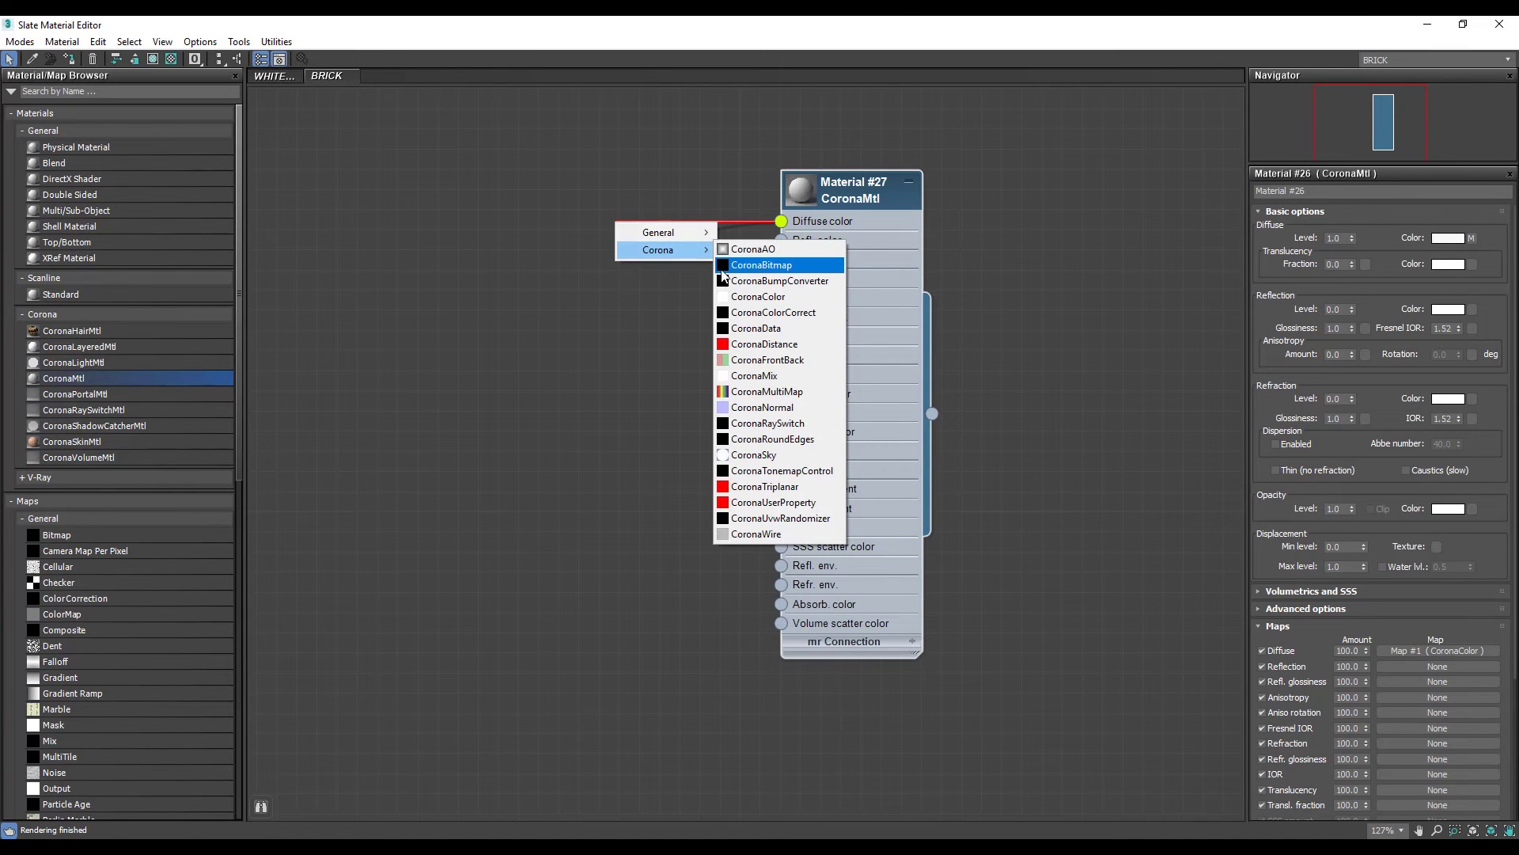
{"action": "left_click", "coordinate": [766, 313]}
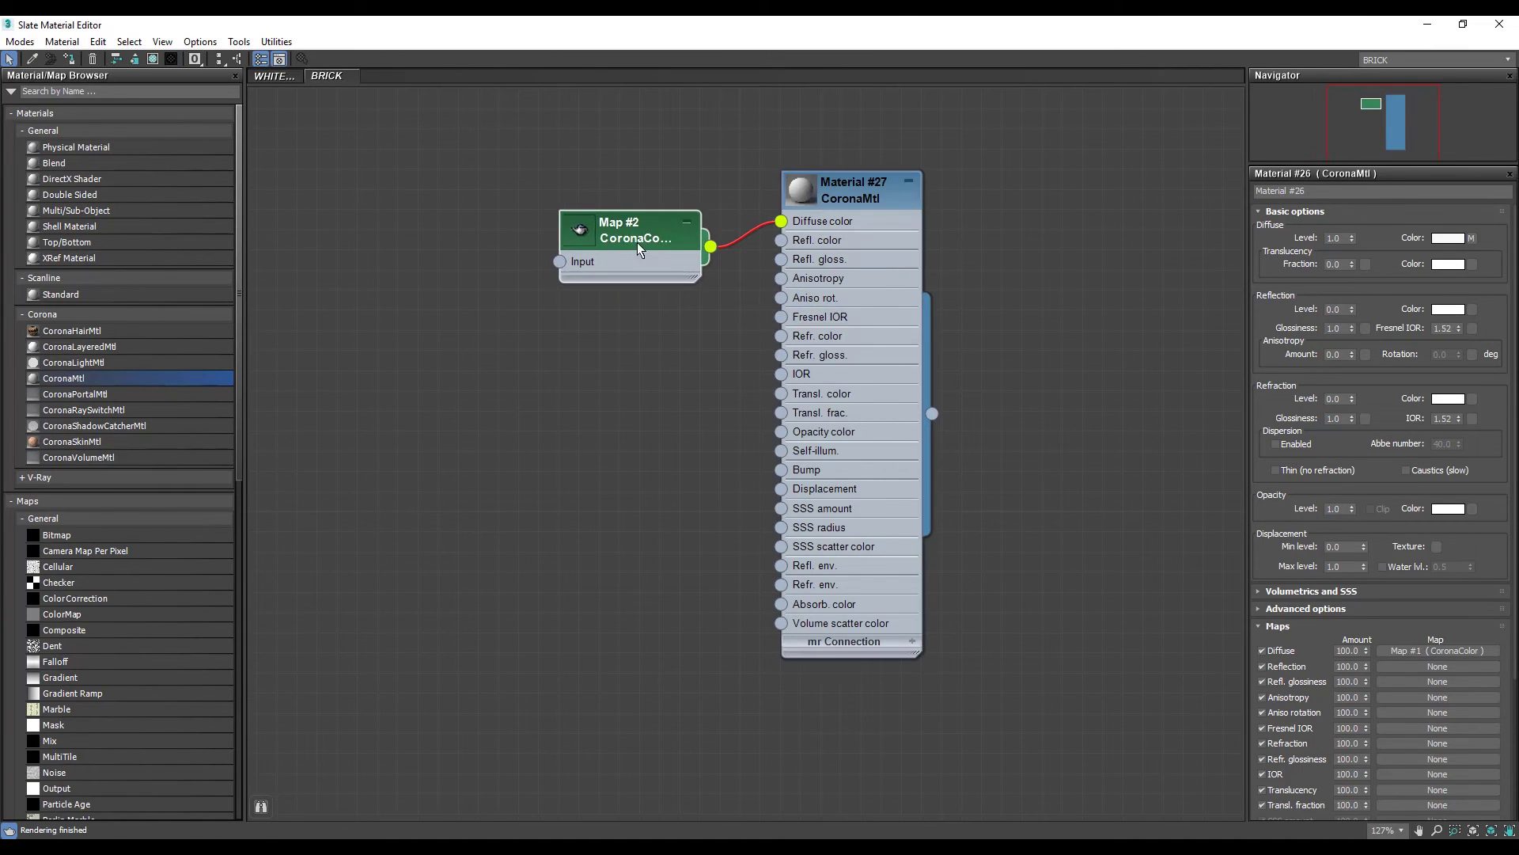
Step: Add a CoronaBitmap map to the Input of the CoronaColorCorrect node
{"action": "left_click_drag", "start_coordinate": [562, 263], "coordinate": [454, 269]}
{"action": "mouse_move", "coordinate": [528, 298]}
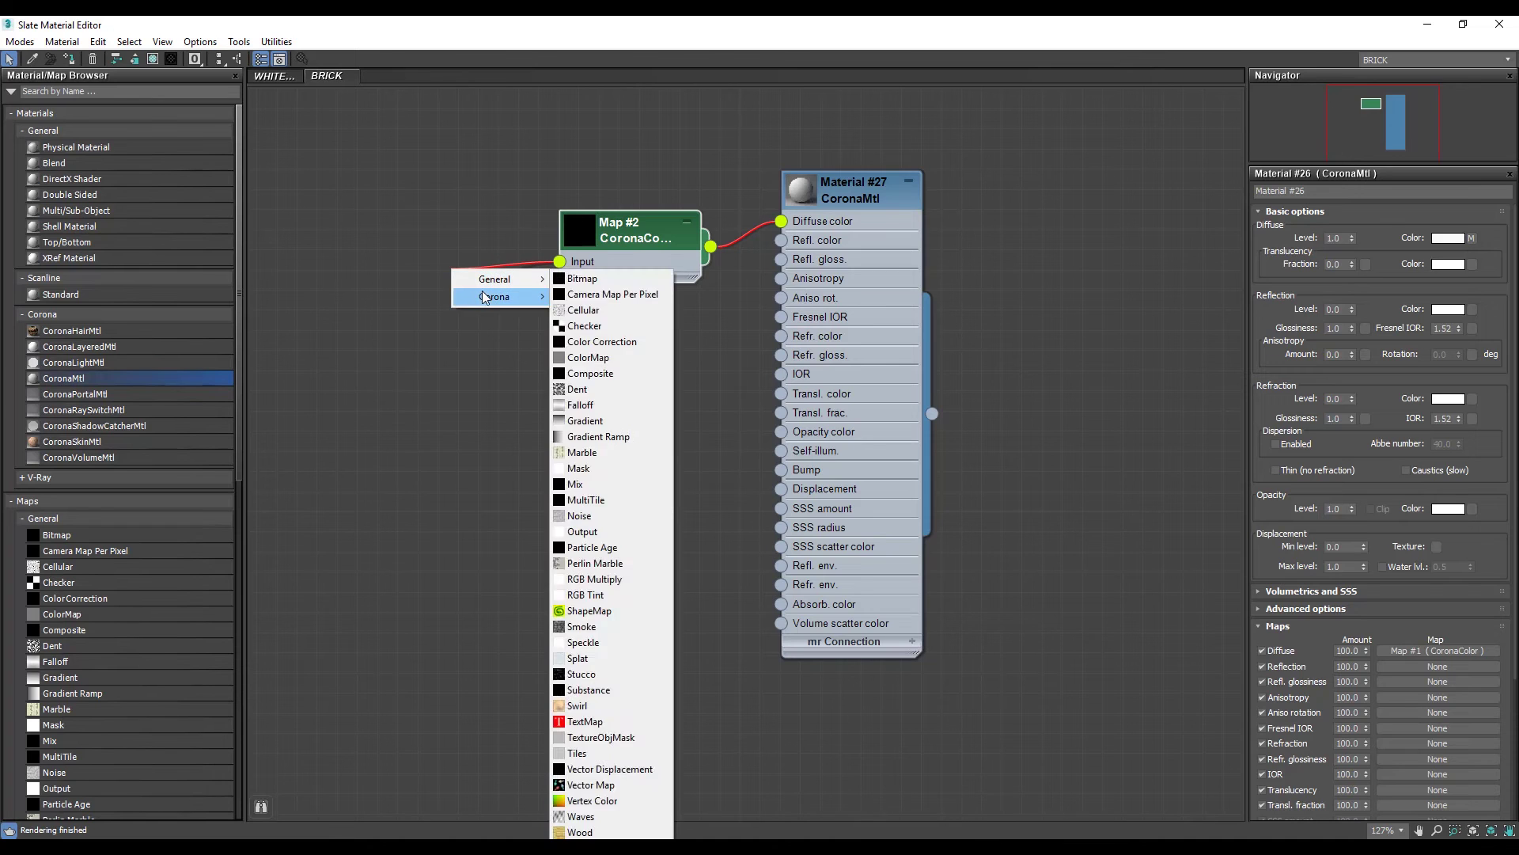
{"action": "left_click", "coordinate": [590, 309]}
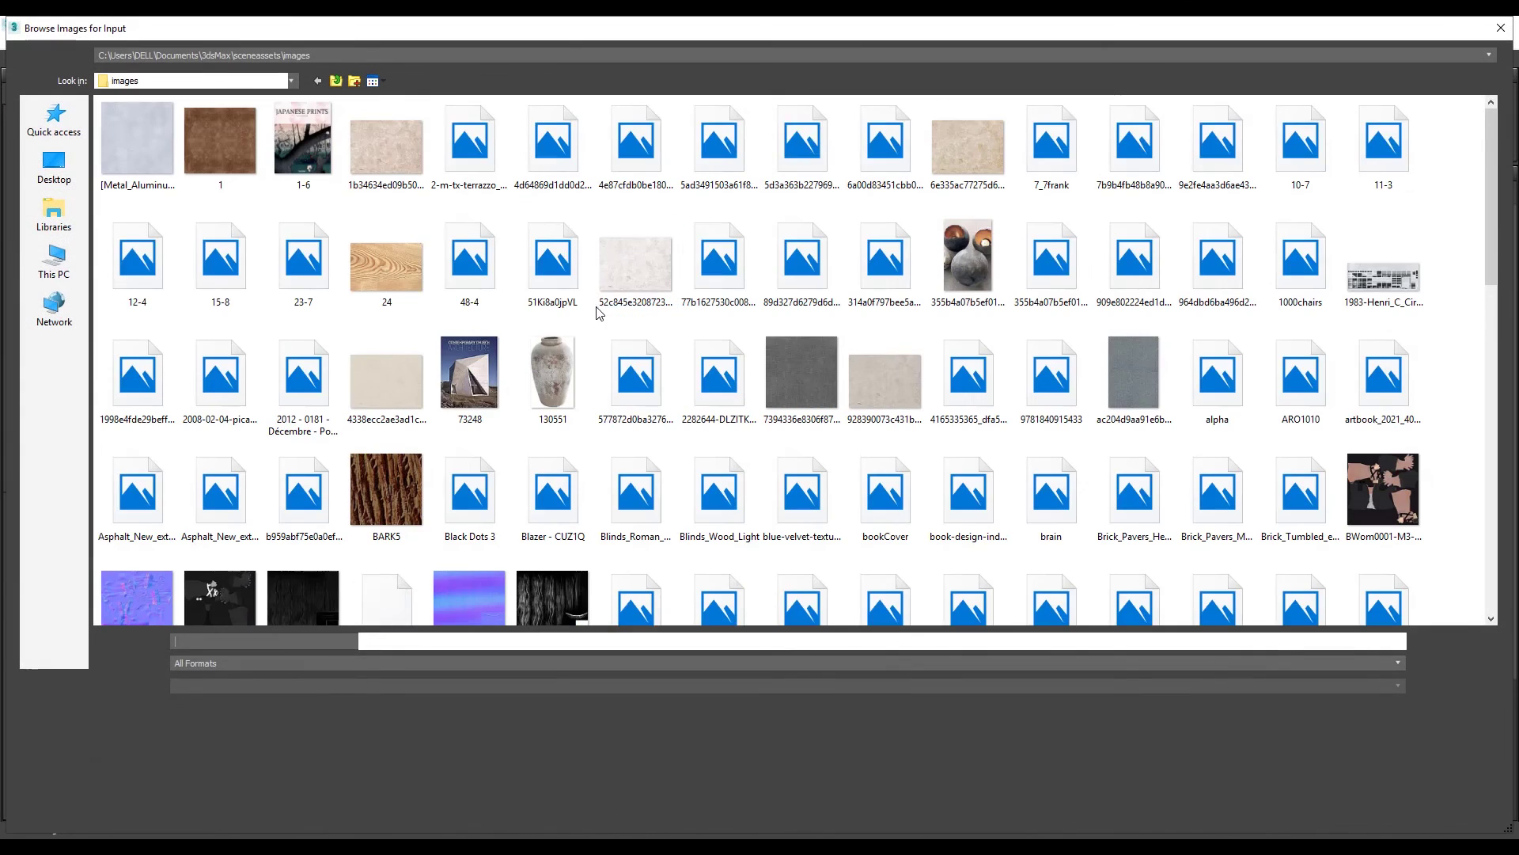
Step: Load 002.jpg from the Bricks folder of F:\Textures\Archtextures into the CoronaBitmap map
{"action": "scroll", "coordinate": [512, 331], "scroll_direction": "down", "scroll_amount": 5}
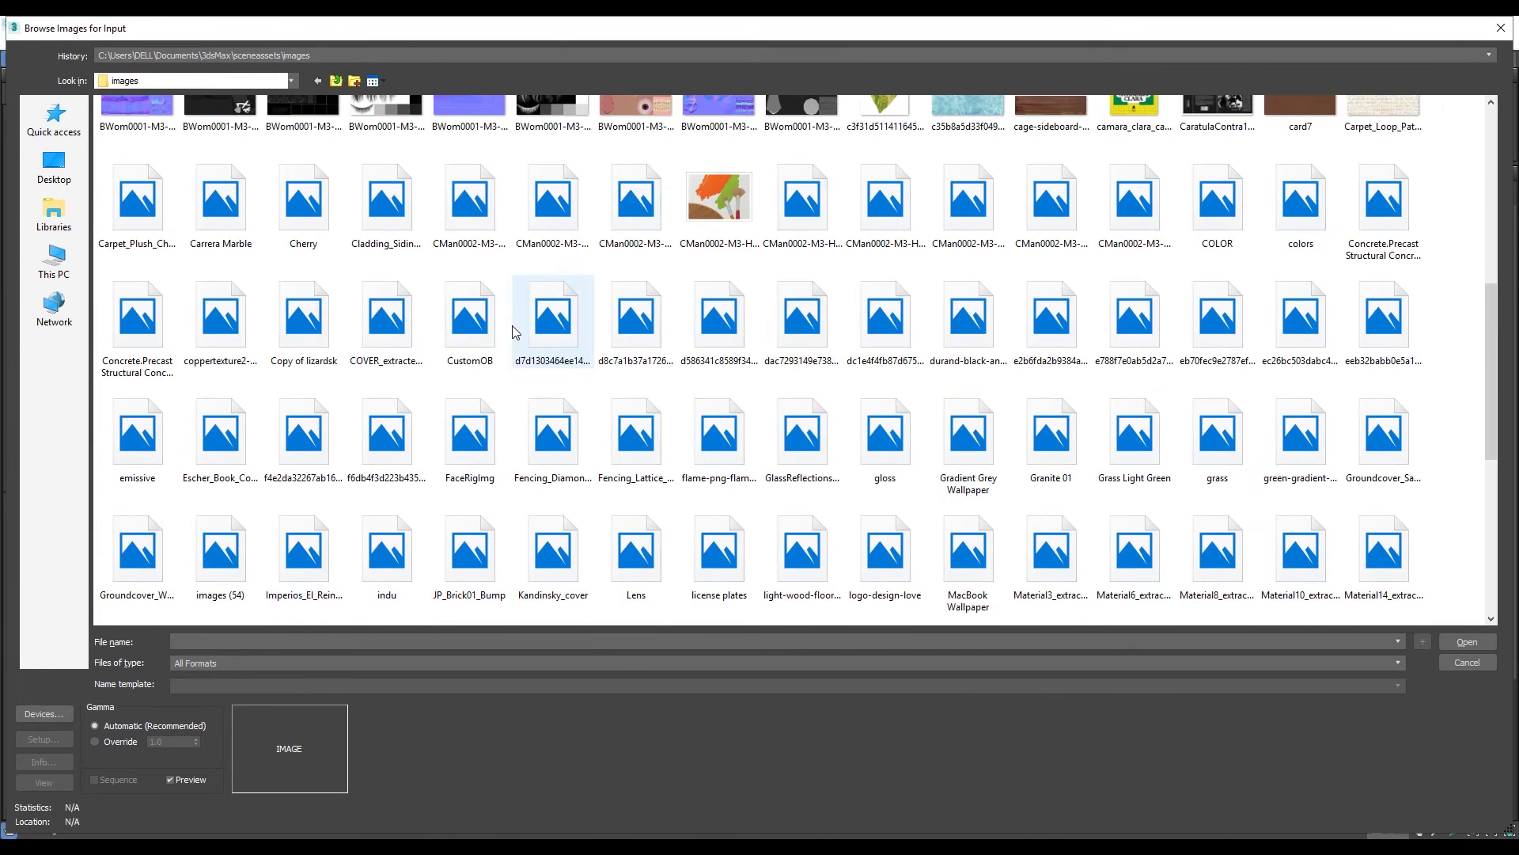
{"action": "left_click", "coordinate": [54, 259]}
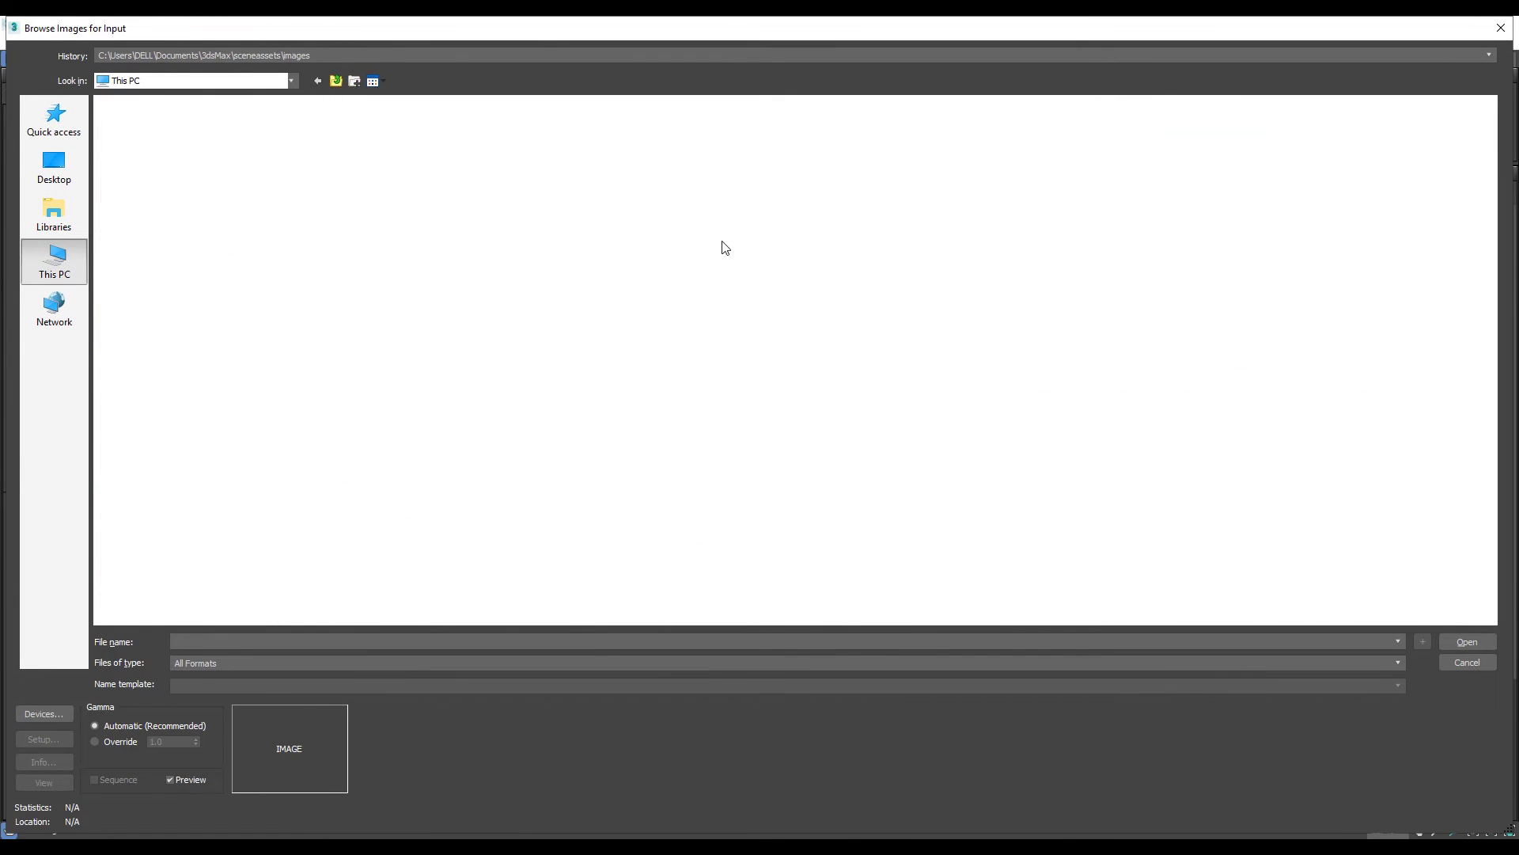
{"action": "double_click", "coordinate": [832, 194]}
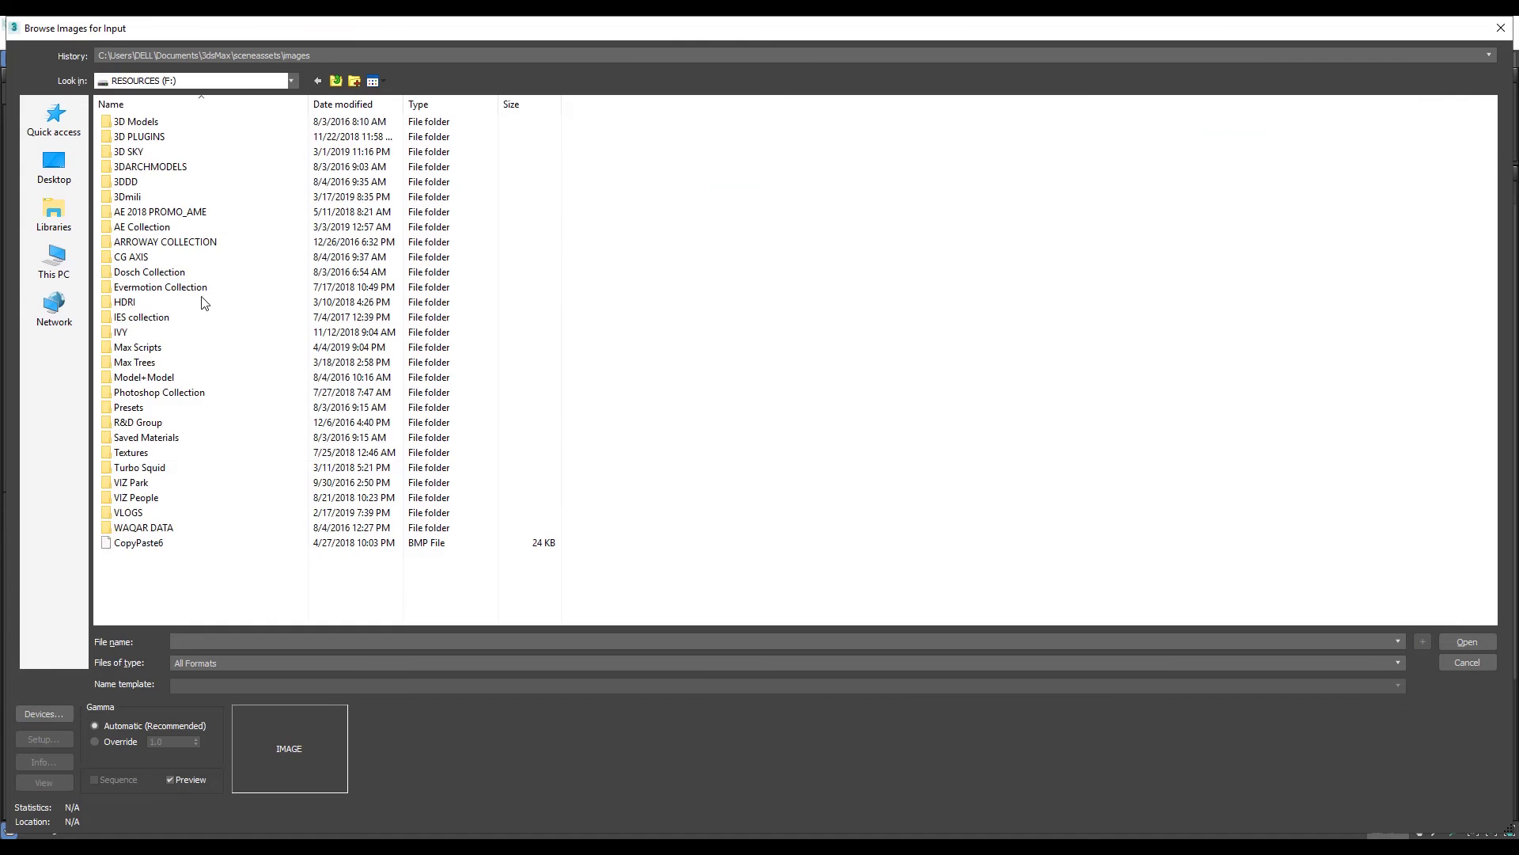
{"action": "double_click", "coordinate": [156, 452]}
{"action": "double_click", "coordinate": [170, 136]}
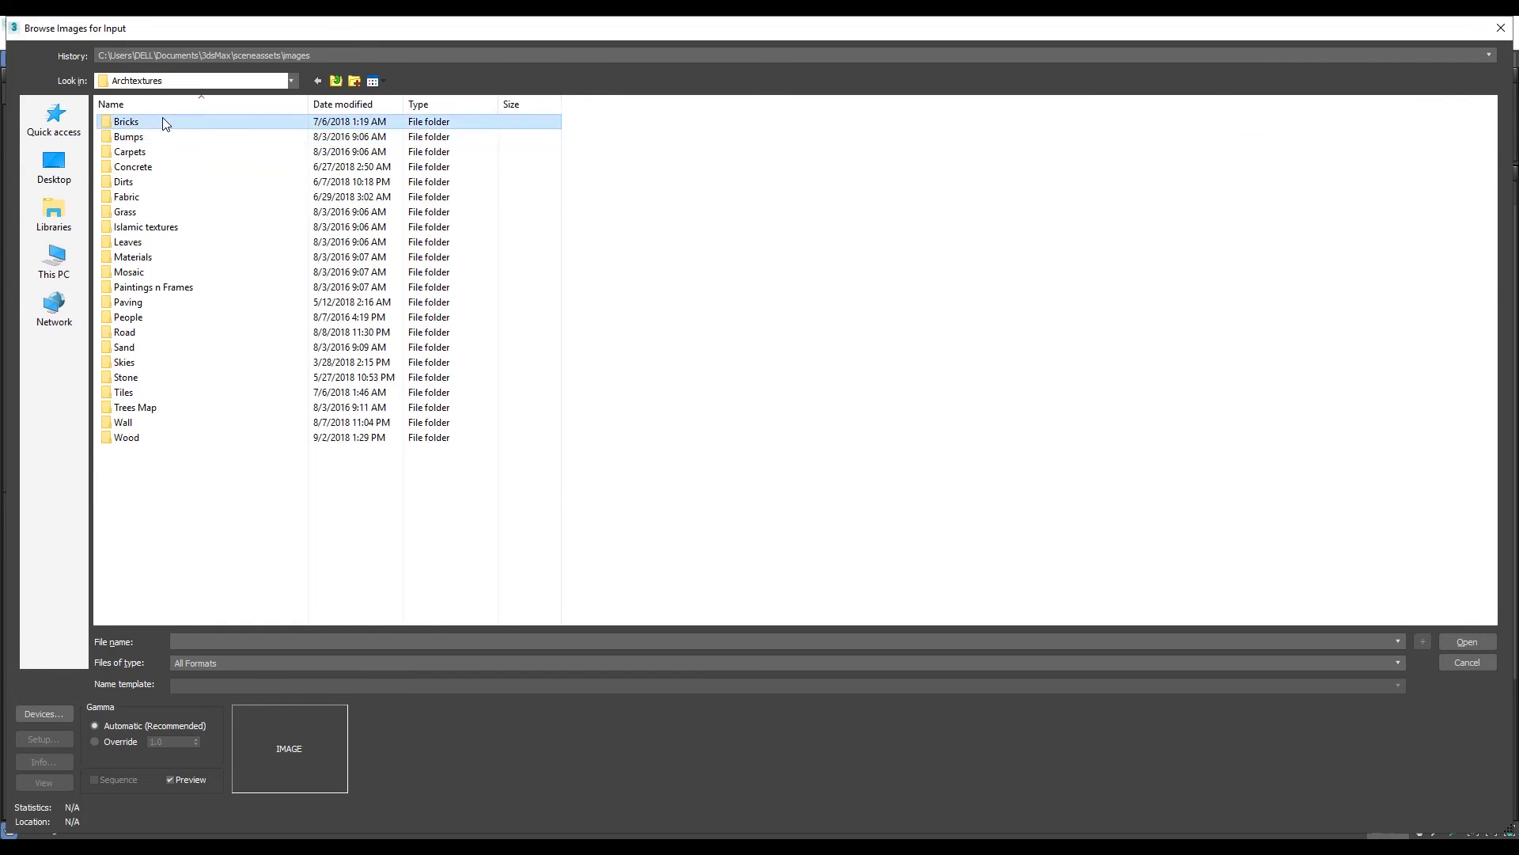
{"action": "double_click", "coordinate": [180, 136]}
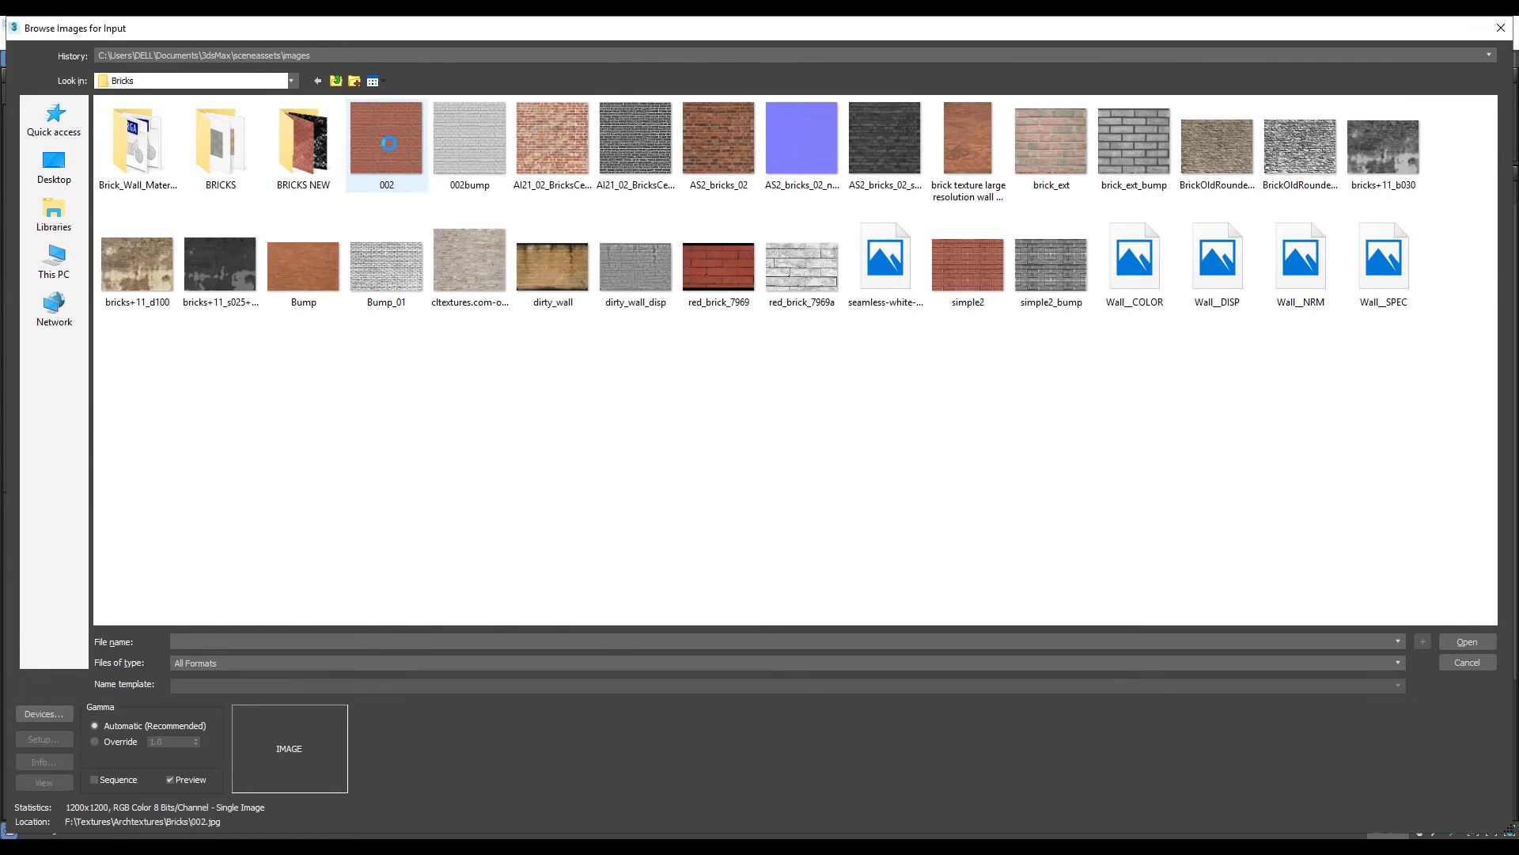
{"action": "double_click", "coordinate": [389, 143]}
Step: Reposition the bitmap and CoronaMtl nodes to space out the BRICK node graph
{"action": "left_click_drag", "start_coordinate": [485, 273], "coordinate": [423, 252]}
{"action": "double_click", "coordinate": [801, 190]}
{"action": "left_click_drag", "start_coordinate": [859, 189], "coordinate": [919, 168]}
Step: Follow the CoronaMtl's diffuse map through the CoronaColorCorrect parameters to the CoronaBitmap parameters
{"action": "left_click", "coordinate": [1470, 237]}
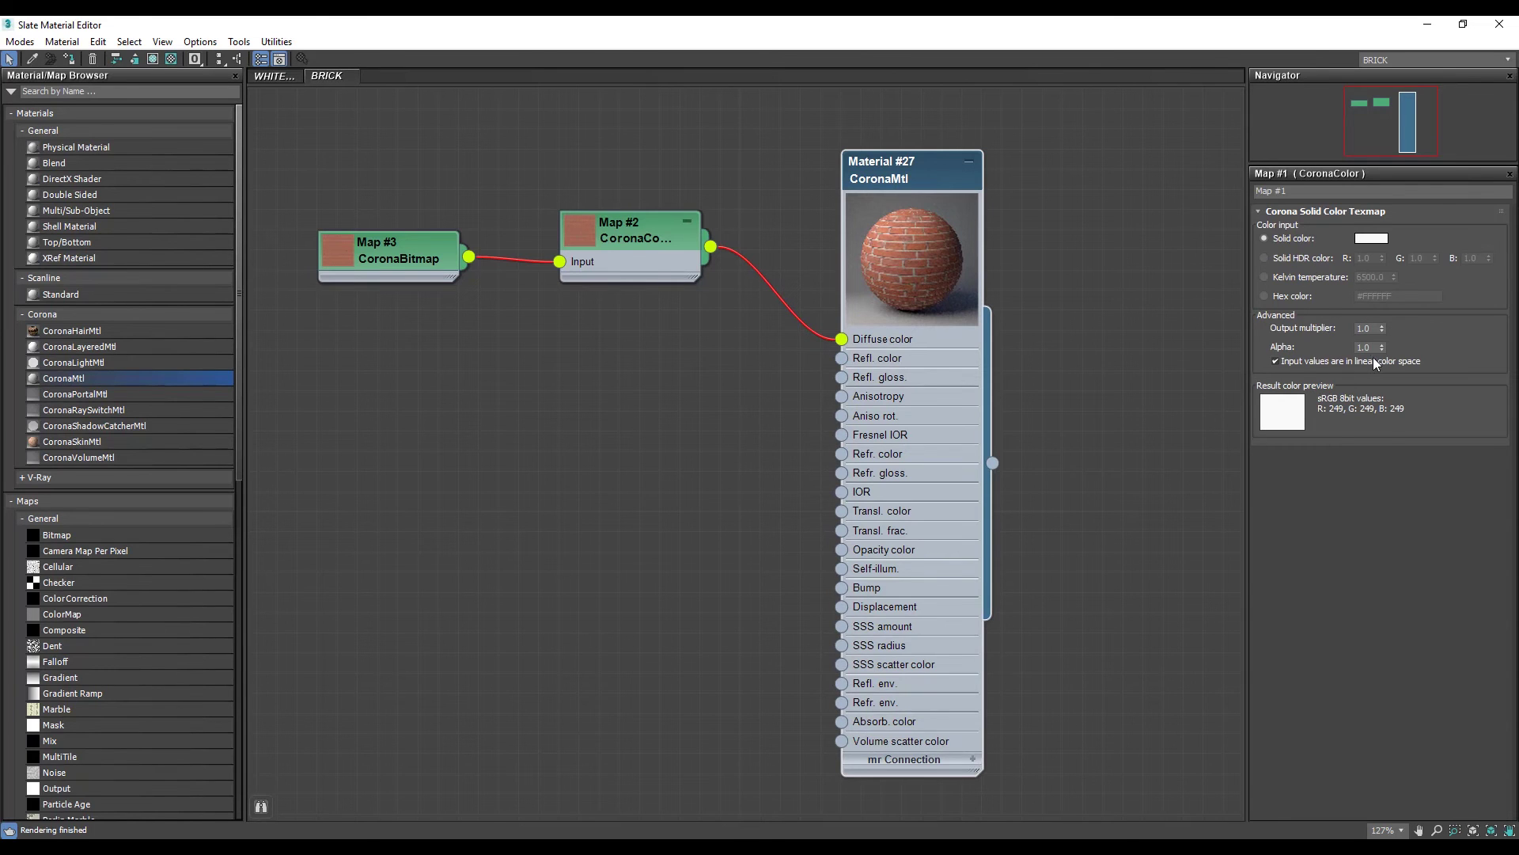
{"action": "double_click", "coordinate": [870, 168]}
{"action": "left_click", "coordinate": [1474, 238]}
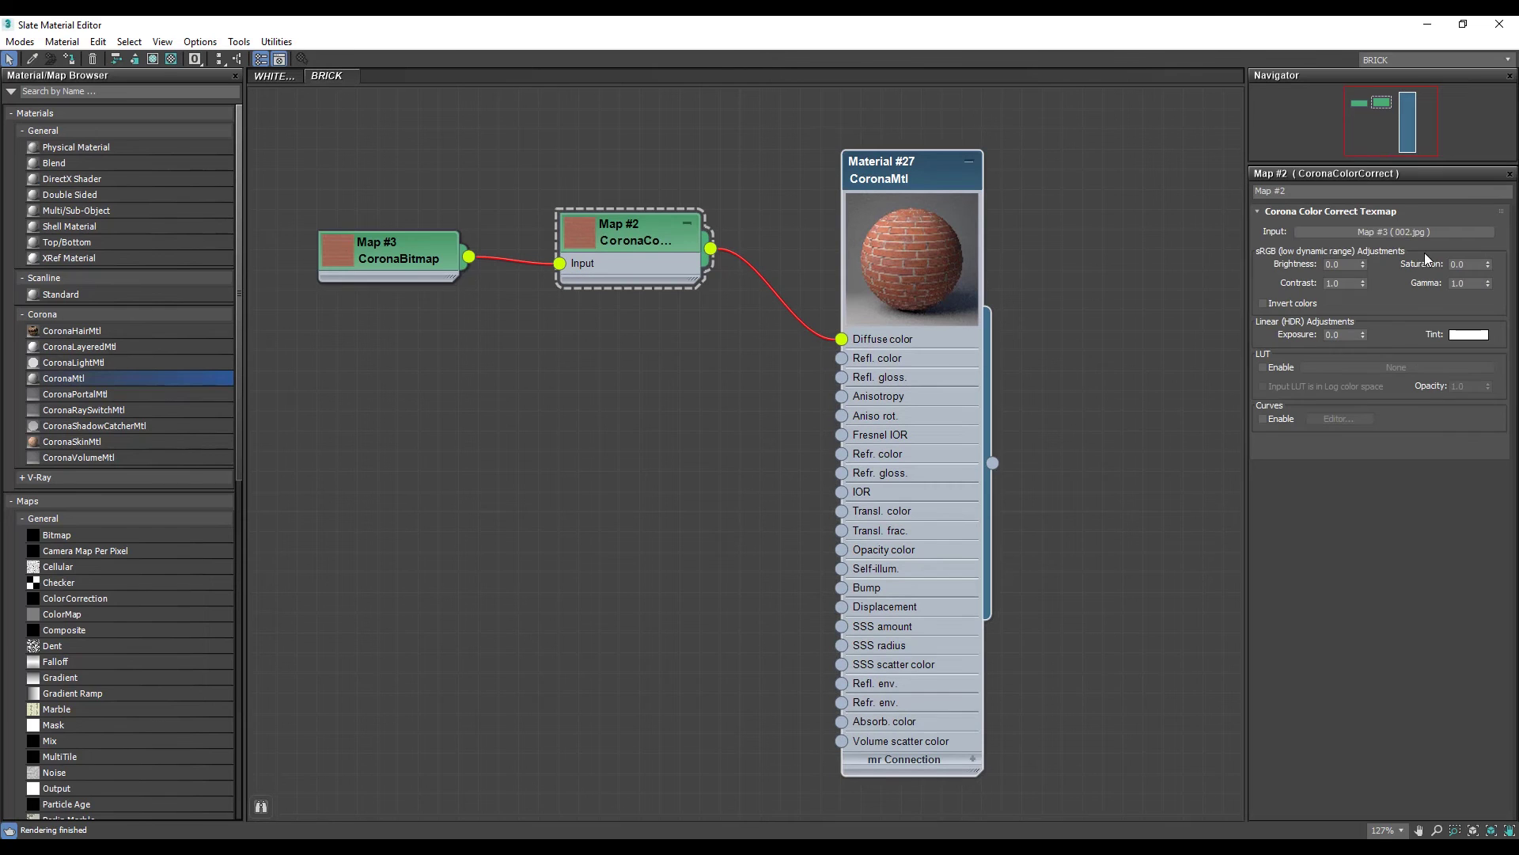
{"action": "left_click", "coordinate": [1376, 232]}
Step: Wire a new CoronaBitmap with 002bump.jpg into the CoronaMtl's Bump input and place the node at a distance
{"action": "left_click_drag", "start_coordinate": [841, 587], "coordinate": [593, 580]}
{"action": "mouse_move", "coordinate": [635, 590]}
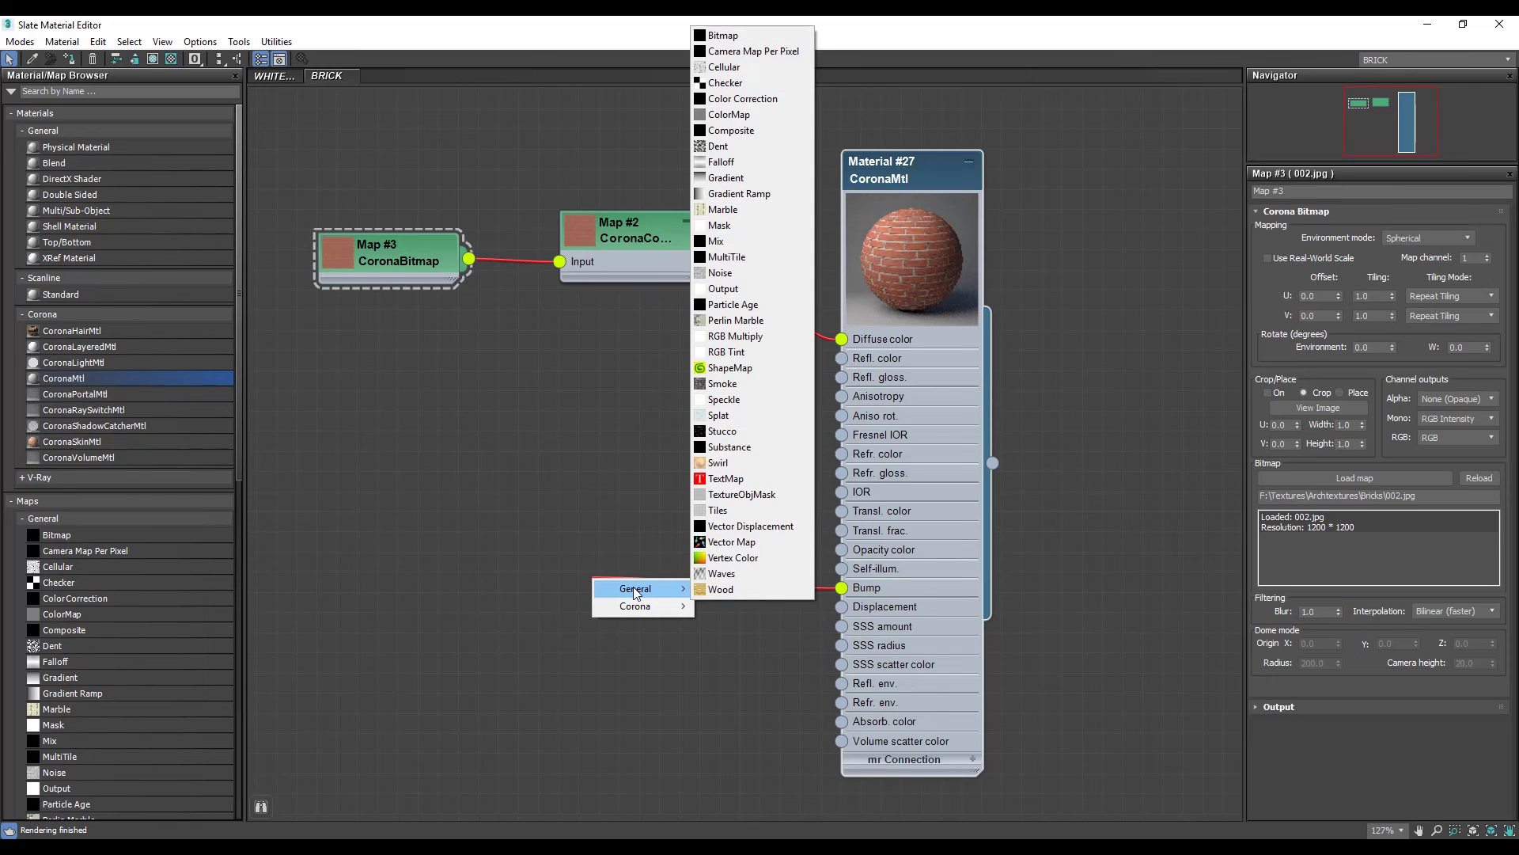
{"action": "left_click", "coordinate": [756, 339]}
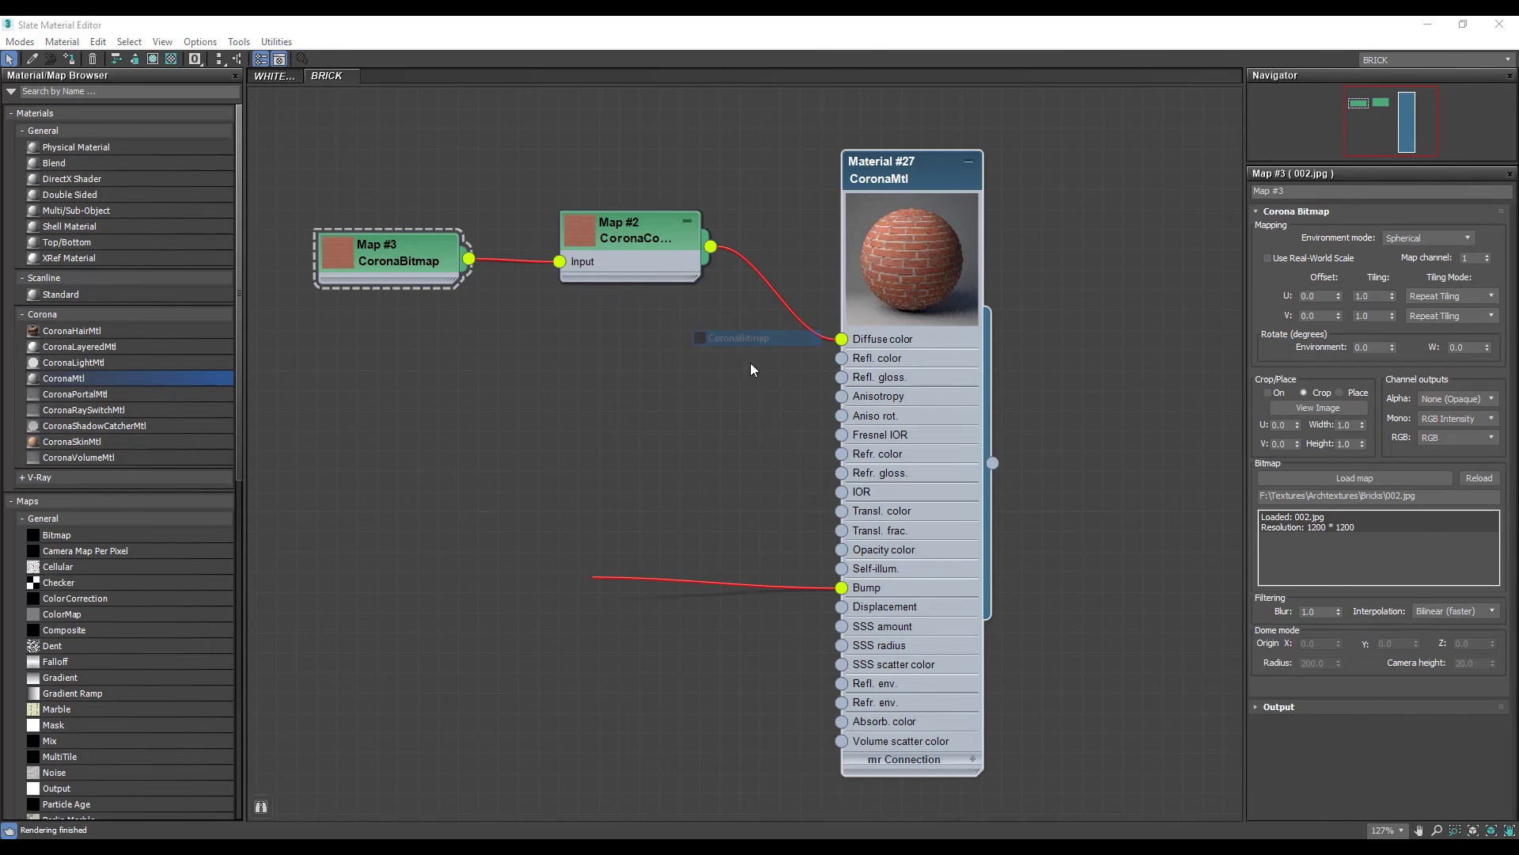
{"action": "double_click", "coordinate": [485, 155]}
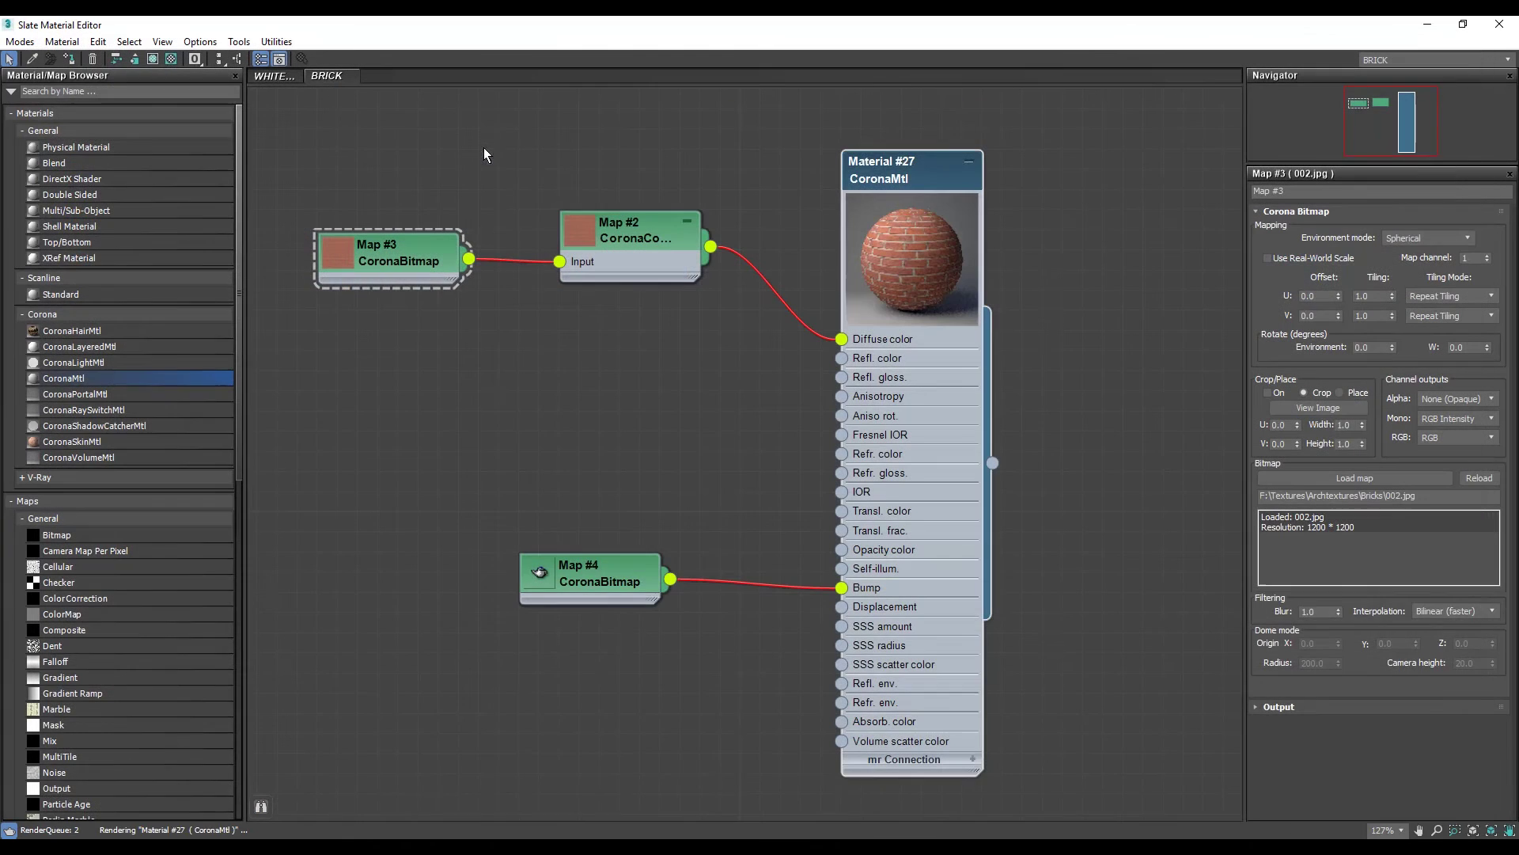
{"action": "left_click_drag", "start_coordinate": [603, 573], "coordinate": [563, 573]}
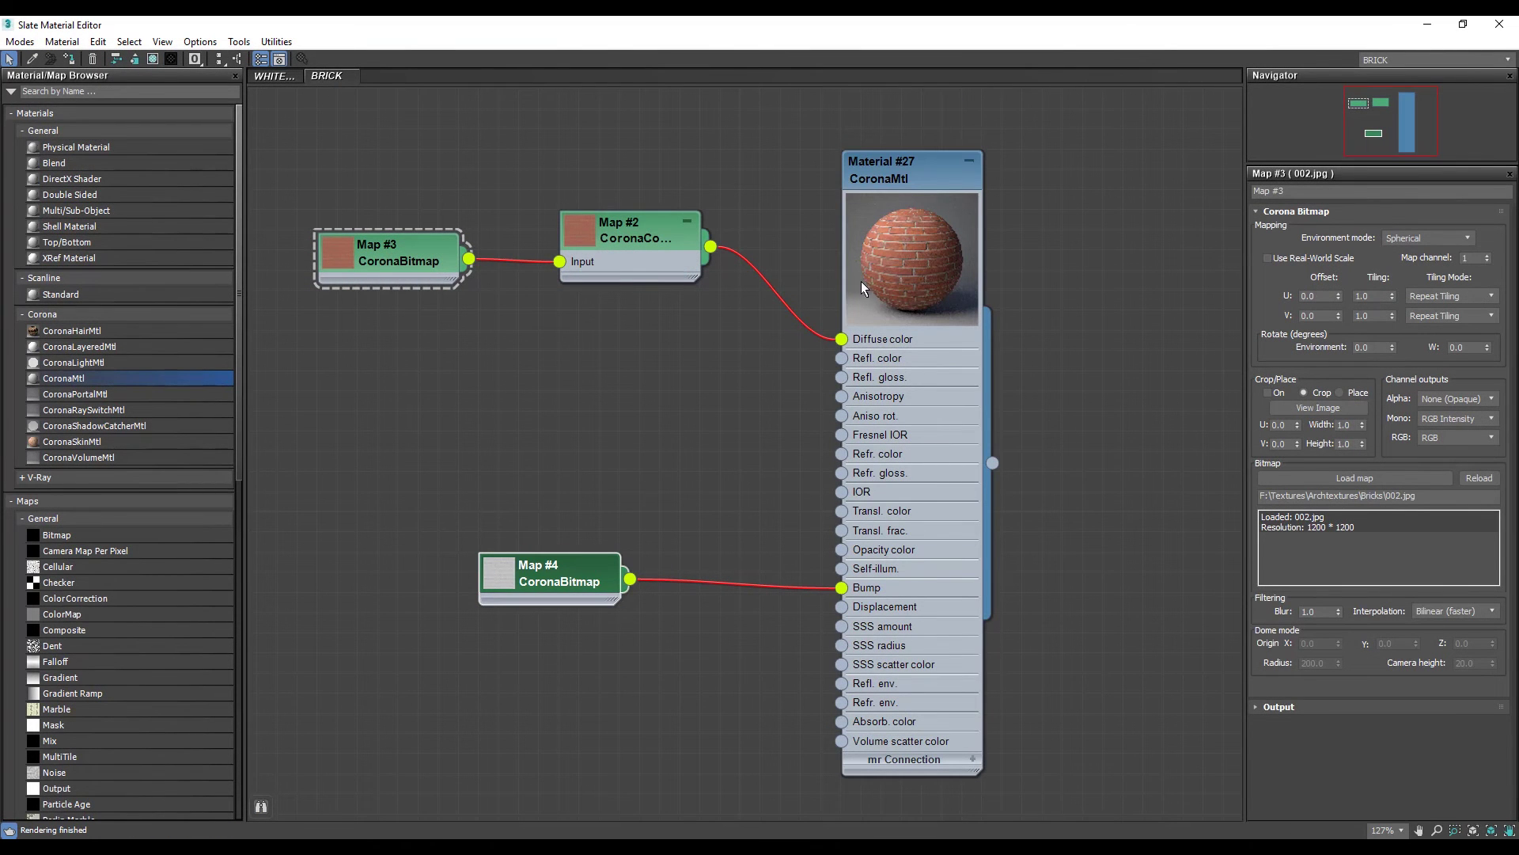
Step: Set the CoronaMtl's reflection level to 0.37 and wire a new CoronaBitmap with 002bump.jpg into Refl. color
{"action": "double_click", "coordinate": [880, 174]}
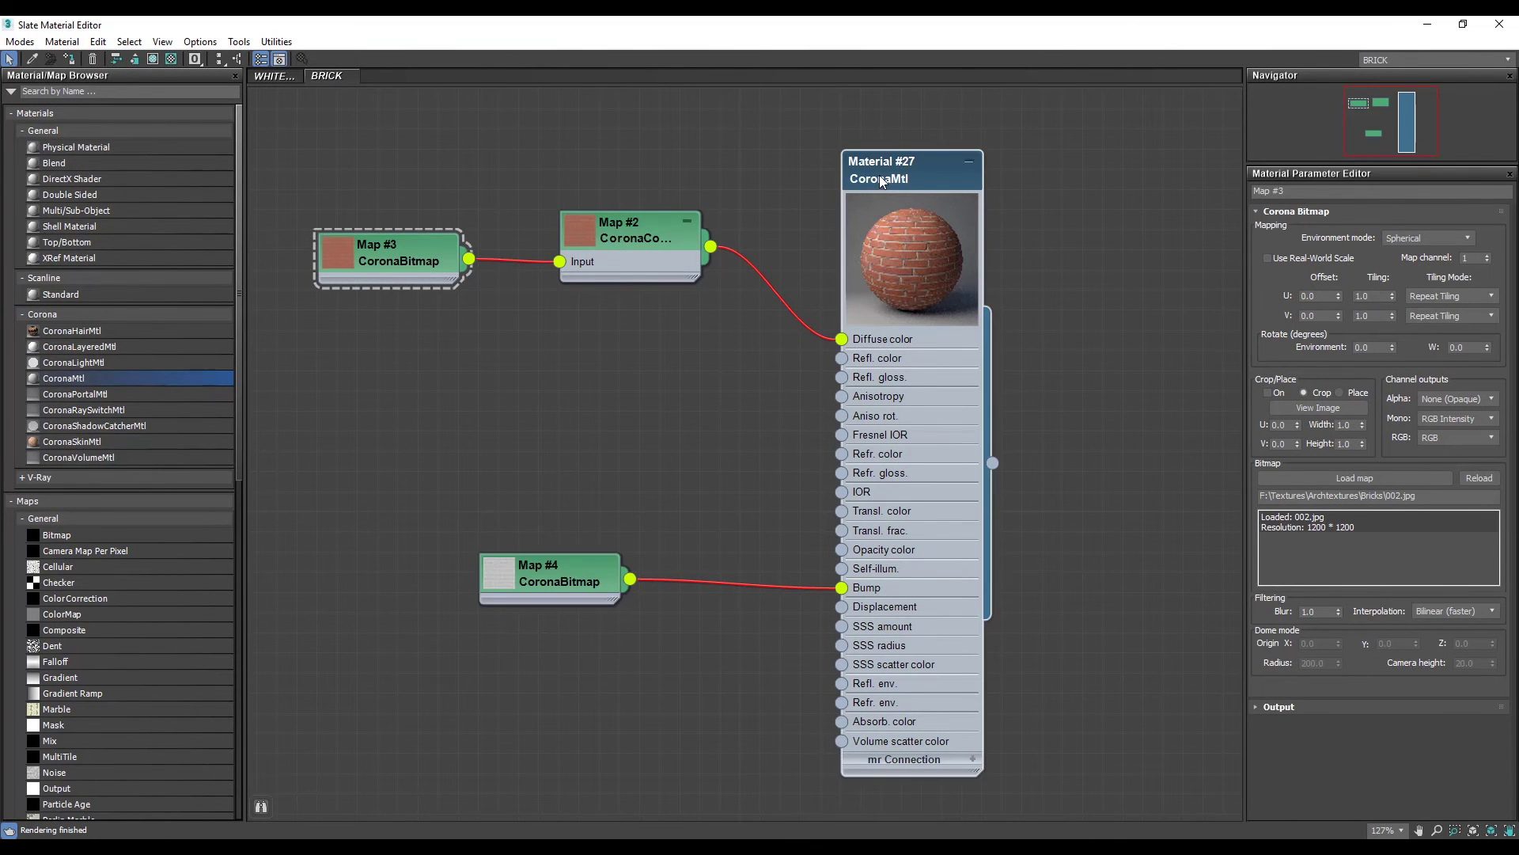
{"action": "left_click_drag", "start_coordinate": [1353, 309], "coordinate": [1351, 280]}
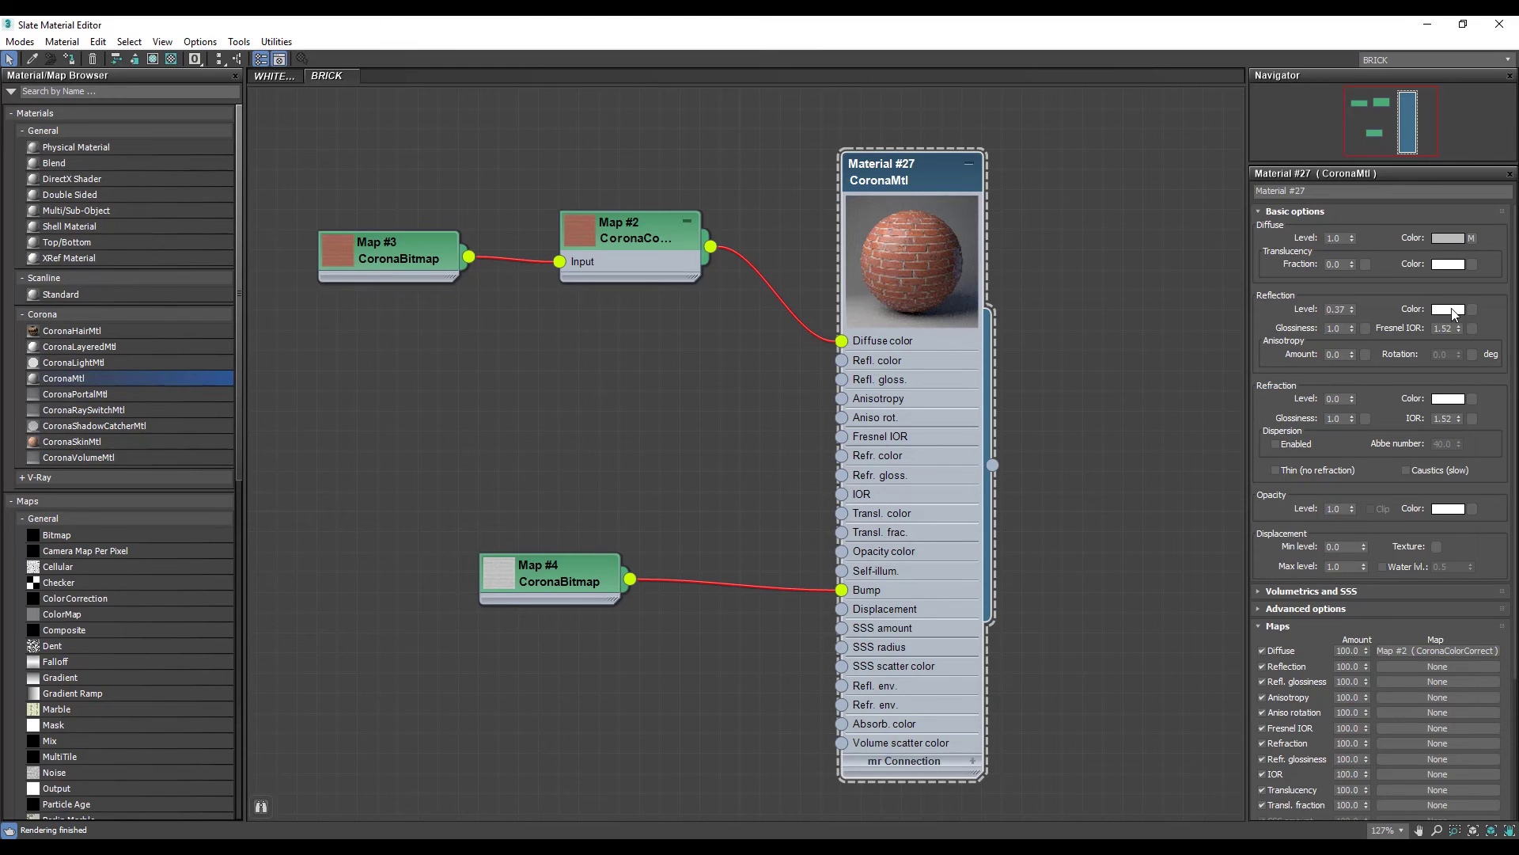
{"action": "left_click_drag", "start_coordinate": [847, 364], "coordinate": [619, 351]}
{"action": "mouse_move", "coordinate": [665, 383]}
{"action": "left_click", "coordinate": [760, 394]}
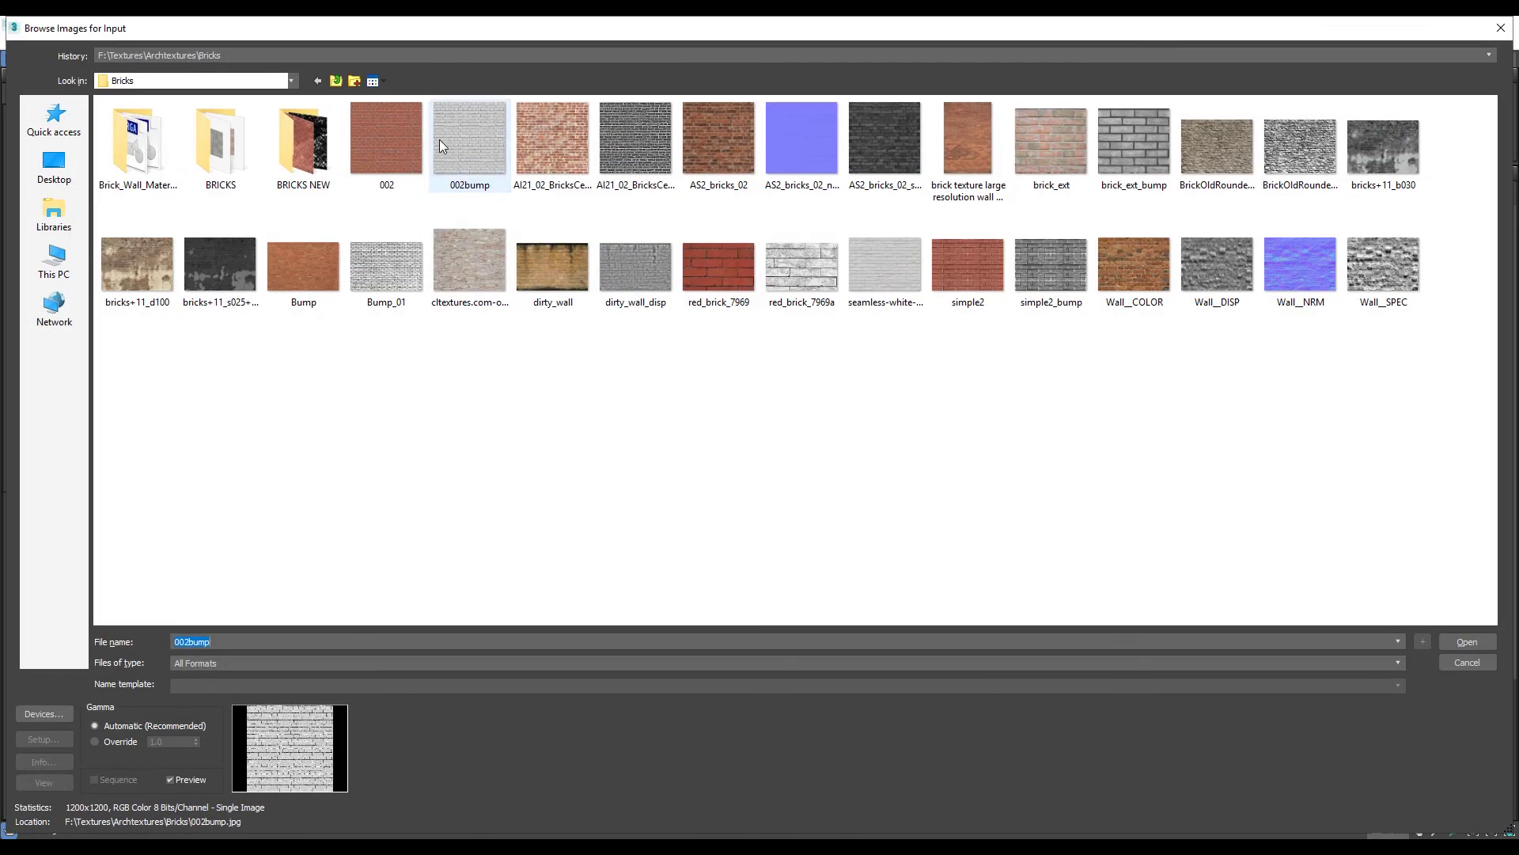
{"action": "double_click", "coordinate": [439, 139]}
{"action": "left_click_drag", "start_coordinate": [649, 349], "coordinate": [548, 349]}
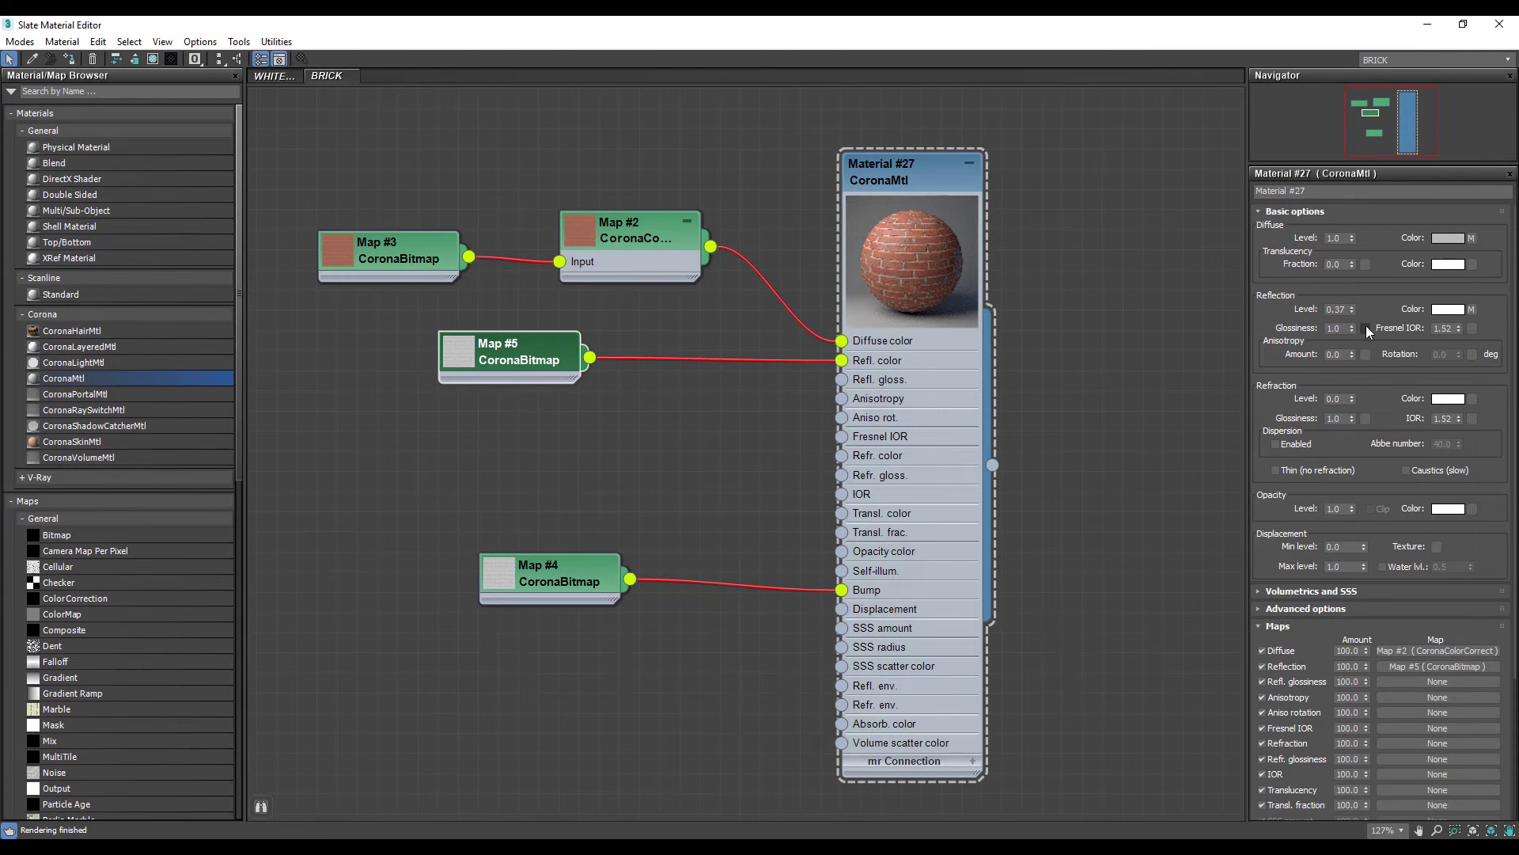
Step: Wire the reflection CoronaBitmap into the Refl. gloss. input as well, keeping its Refl. color connection
{"action": "left_click_drag", "start_coordinate": [590, 358], "coordinate": [842, 380]}
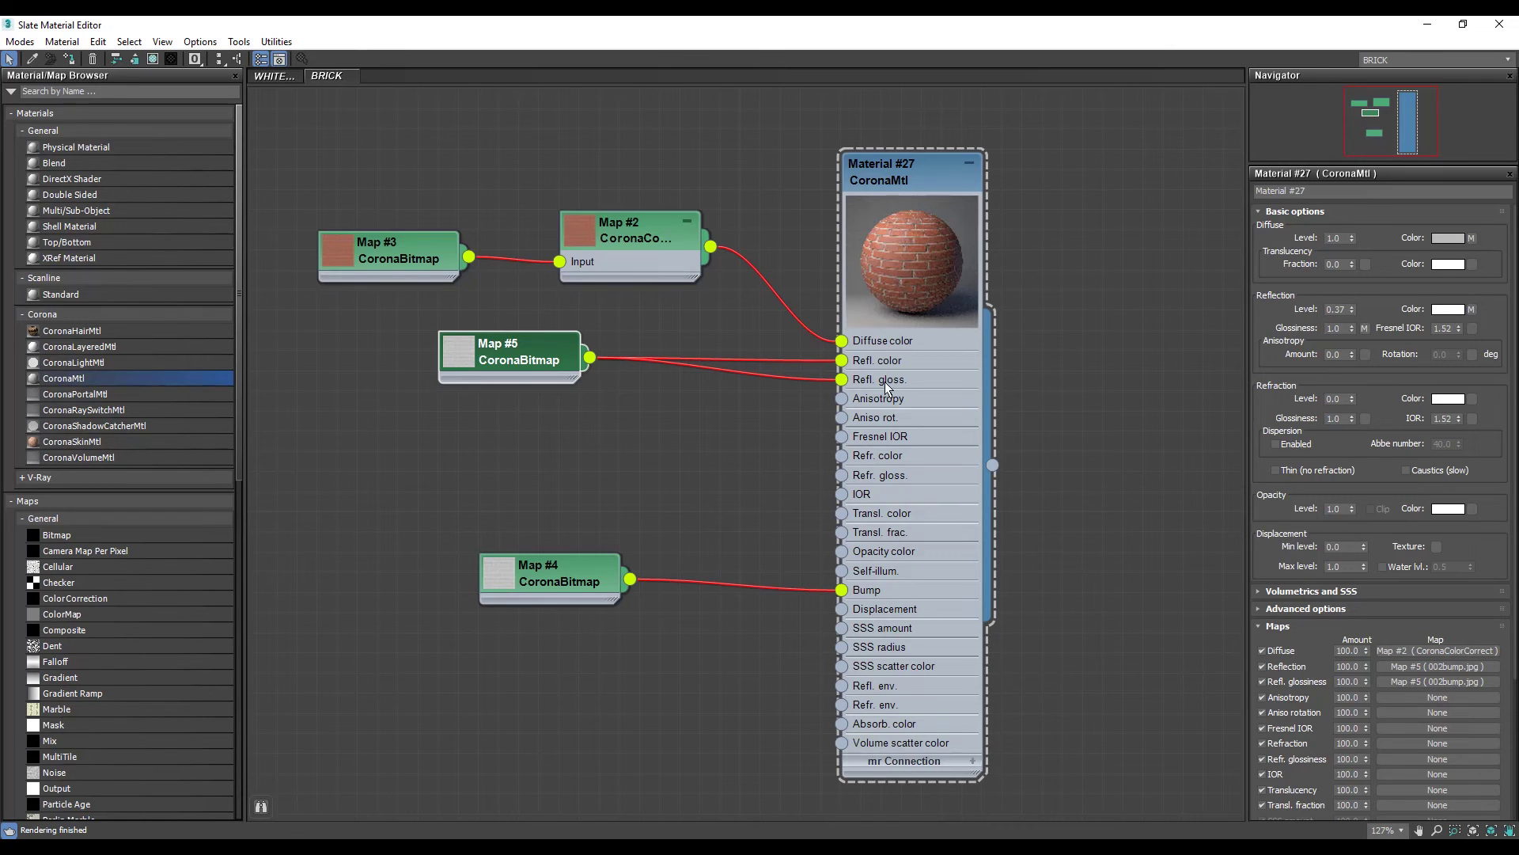
{"action": "left_click_drag", "start_coordinate": [590, 358], "coordinate": [867, 362]}
{"action": "mouse_move", "coordinate": [576, 326]}
{"action": "middle_mouse_down"}
{"action": "mouse_move", "coordinate": [576, 365]}
{"action": "mouse_move", "coordinate": [561, 351]}
{"action": "middle_mouse_up"}
Step: Switch to the Compact Material Editor, open it, and return to the Slate Material Editor
{"action": "left_click", "coordinate": [19, 42]}
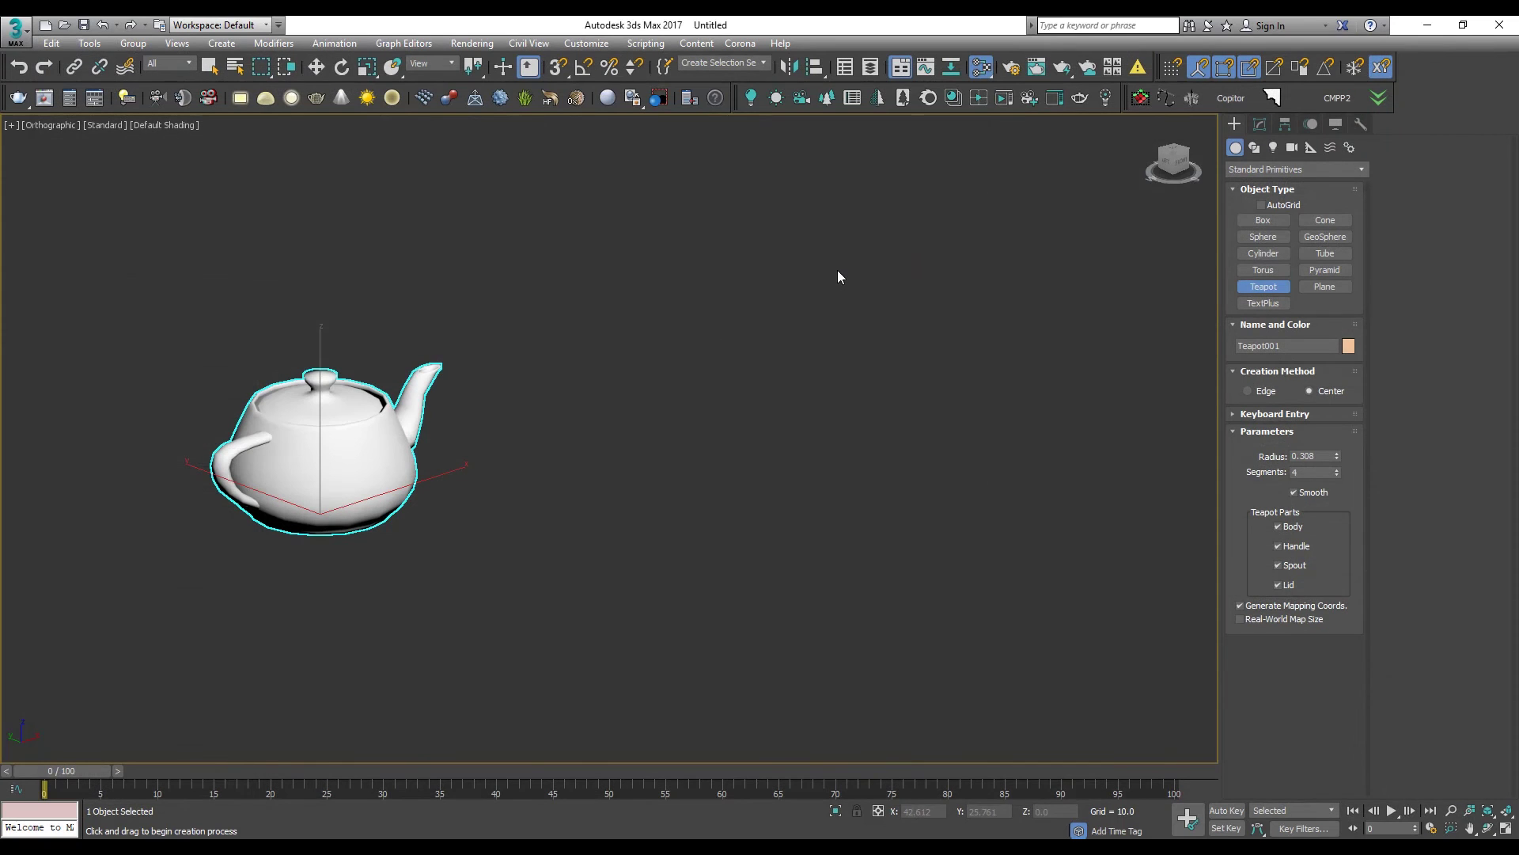
{"action": "key", "text": "m"}
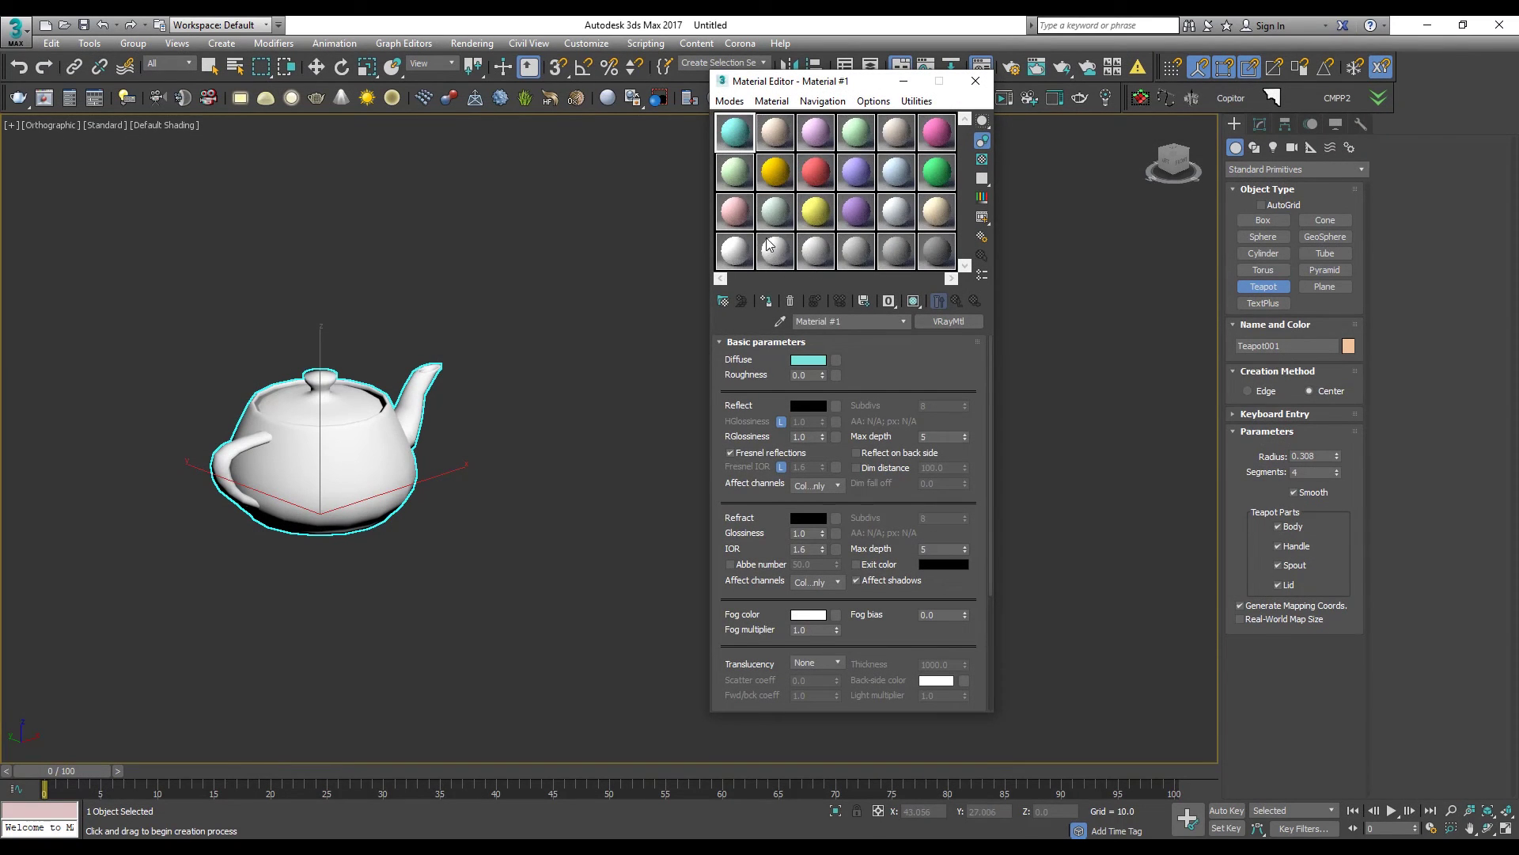
{"action": "left_click", "coordinate": [729, 101]}
{"action": "left_click", "coordinate": [770, 141]}
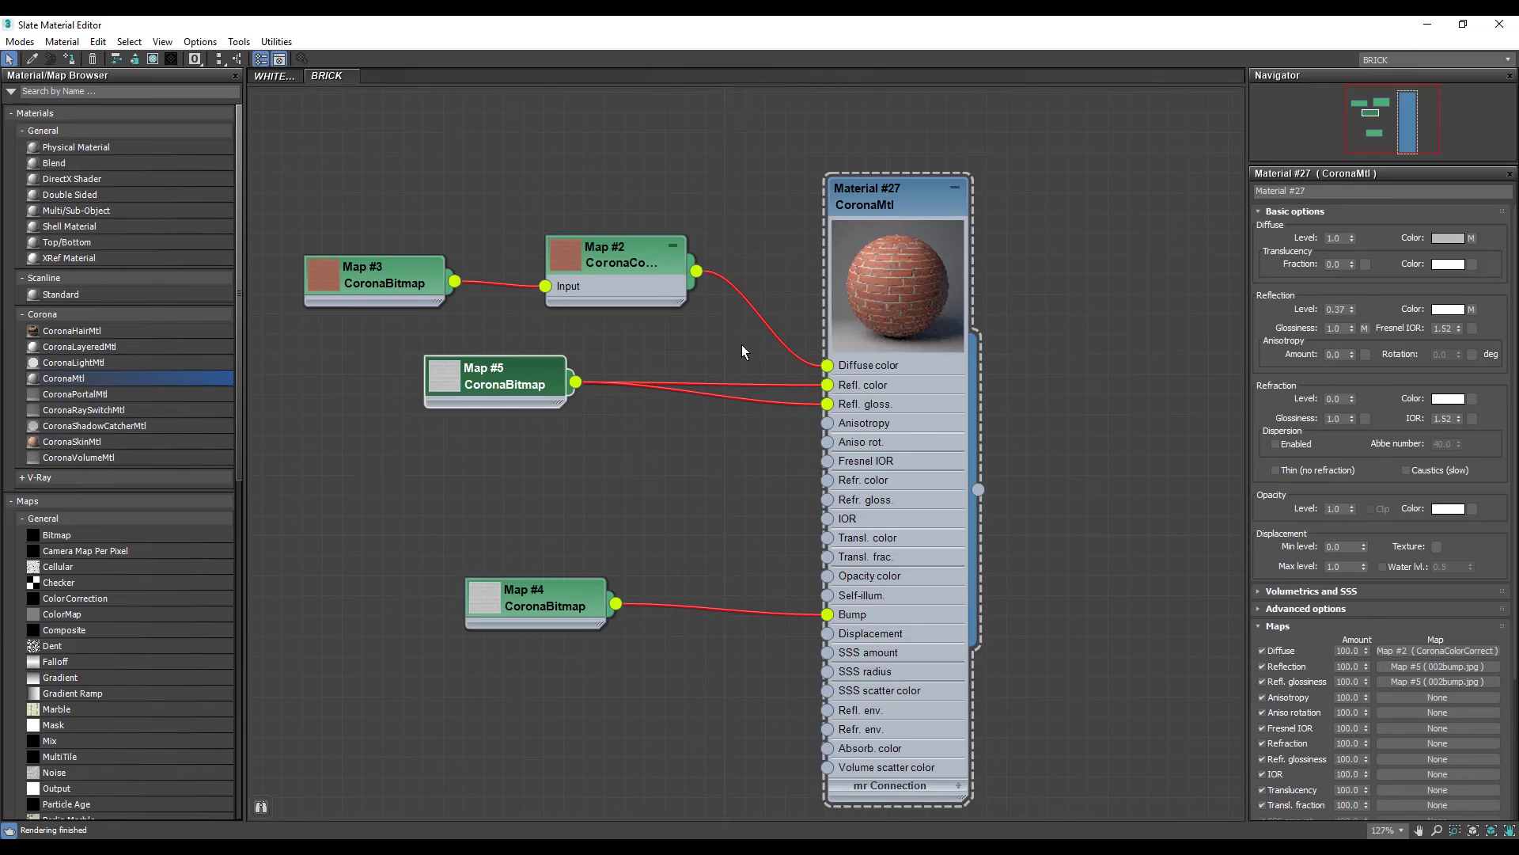
Step: Move the brick CoronaMtl closer to its maps and add a CoronaLayeredMtl node beside it
{"action": "middle_click_drag", "start_coordinate": [742, 352], "coordinate": [788, 327]}
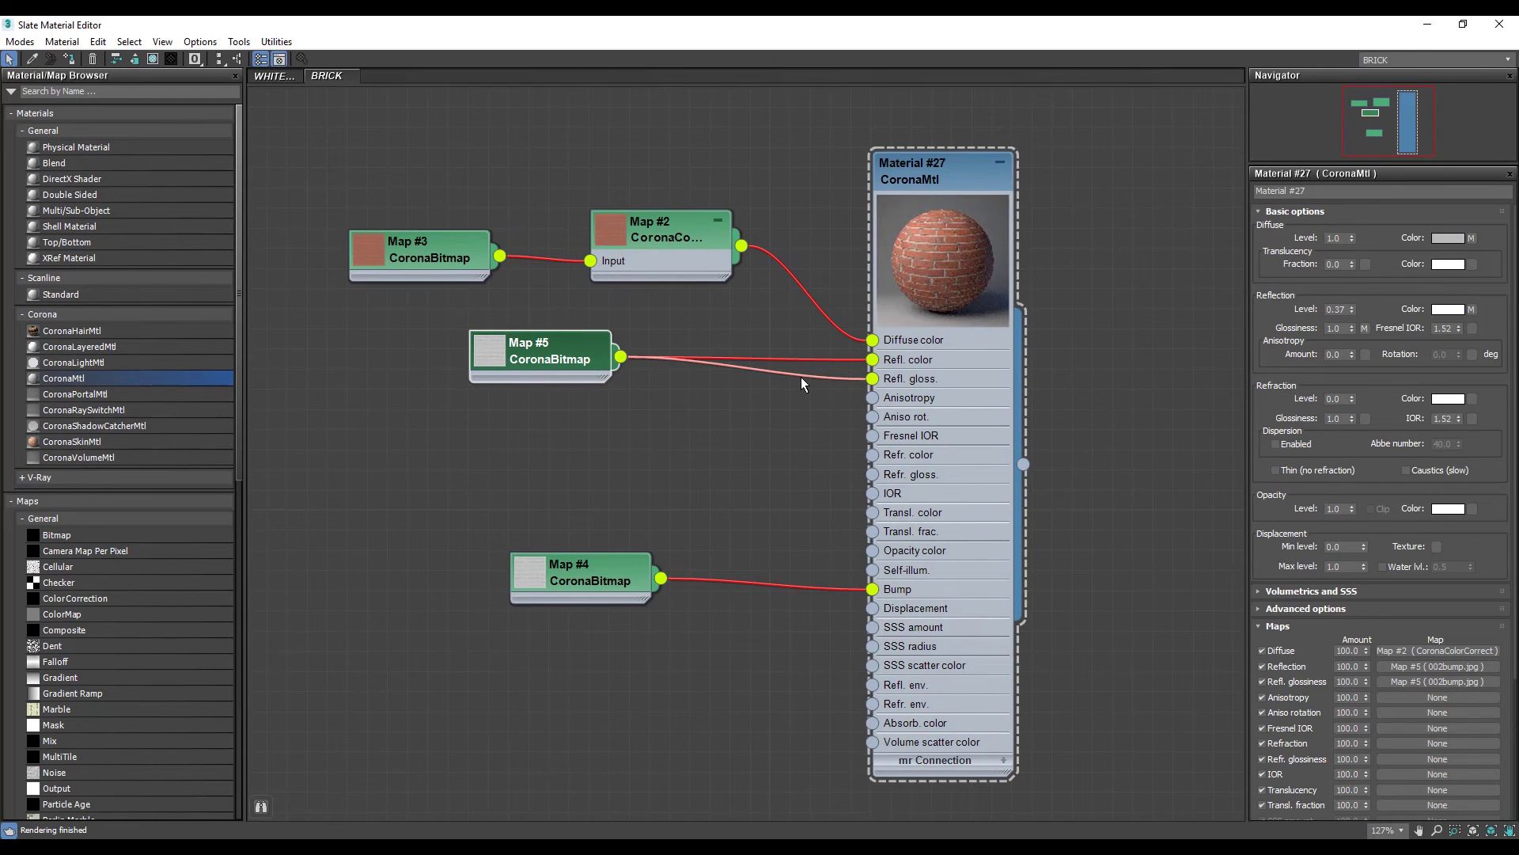
{"action": "left_click_drag", "start_coordinate": [953, 202], "coordinate": [872, 183]}
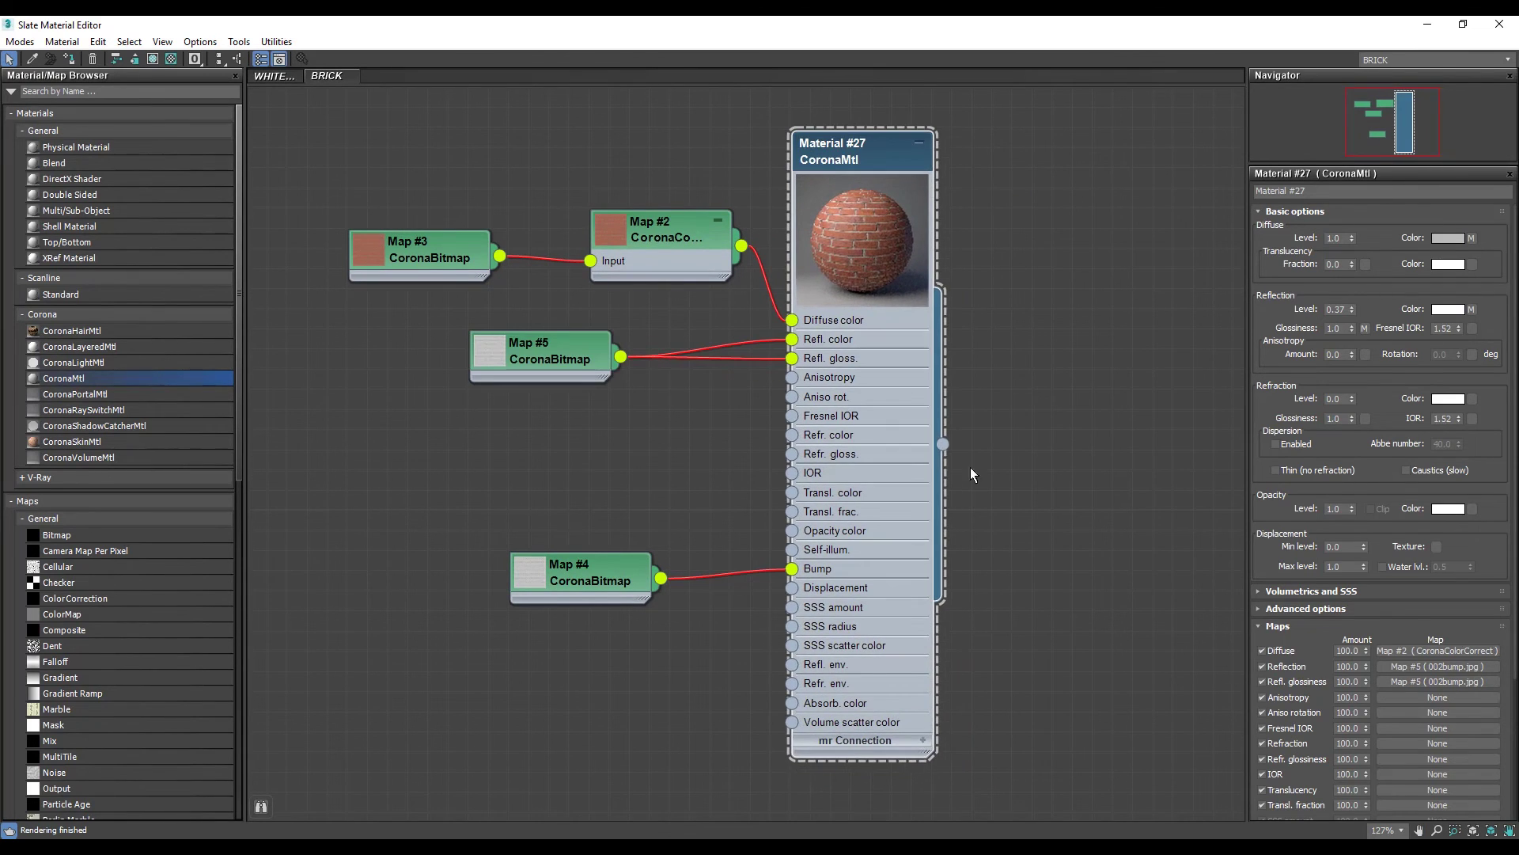
{"action": "left_click_drag", "start_coordinate": [941, 444], "coordinate": [1069, 314]}
{"action": "mouse_move", "coordinate": [1156, 322]}
{"action": "mouse_move", "coordinate": [1224, 357]}
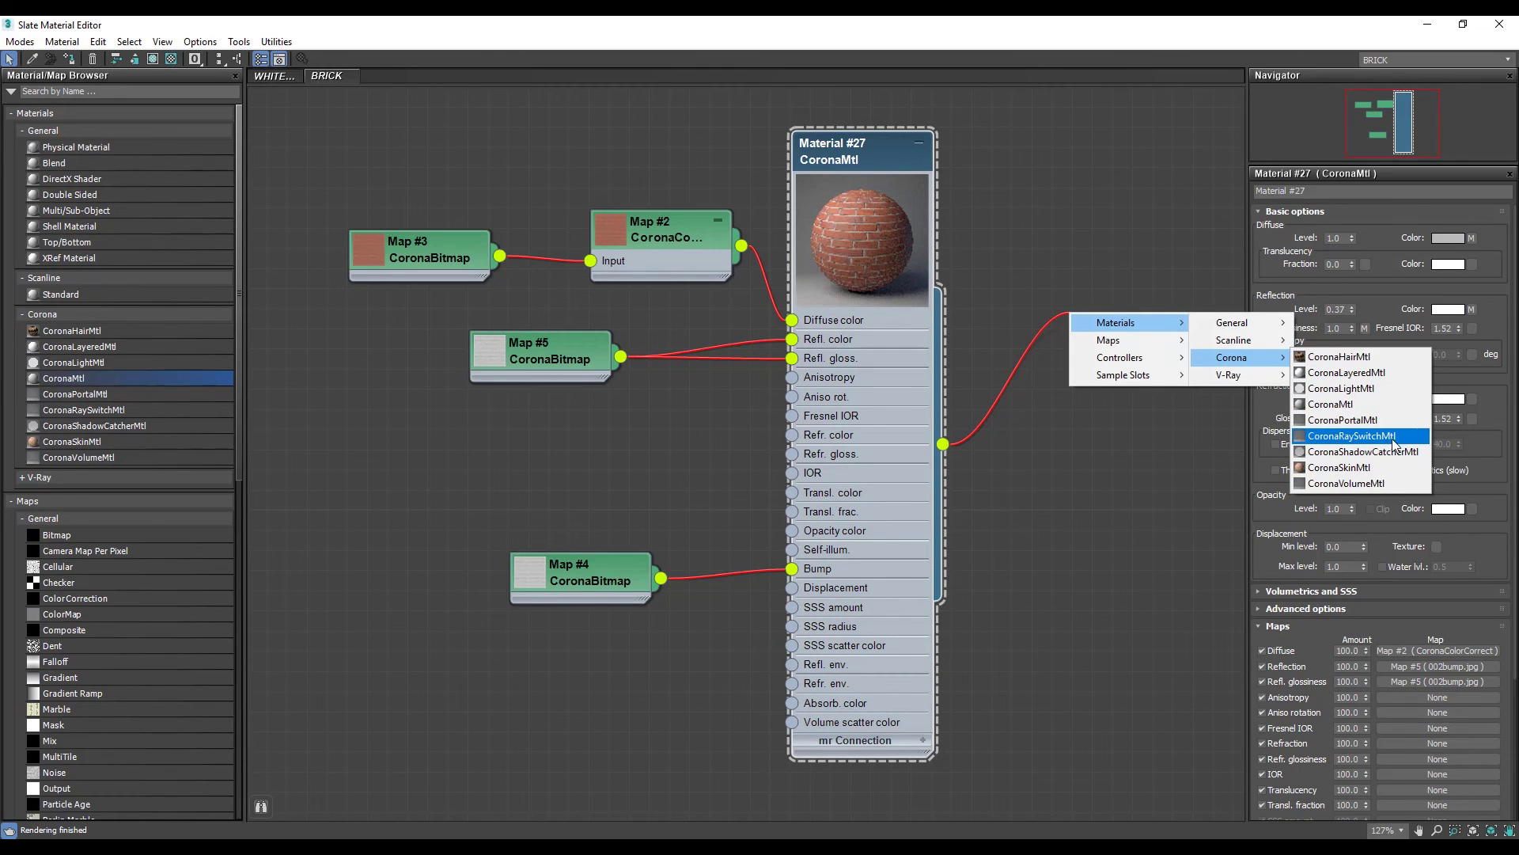
{"action": "left_click", "coordinate": [1362, 372]}
{"action": "left_click_drag", "start_coordinate": [1044, 318], "coordinate": [1085, 257]}
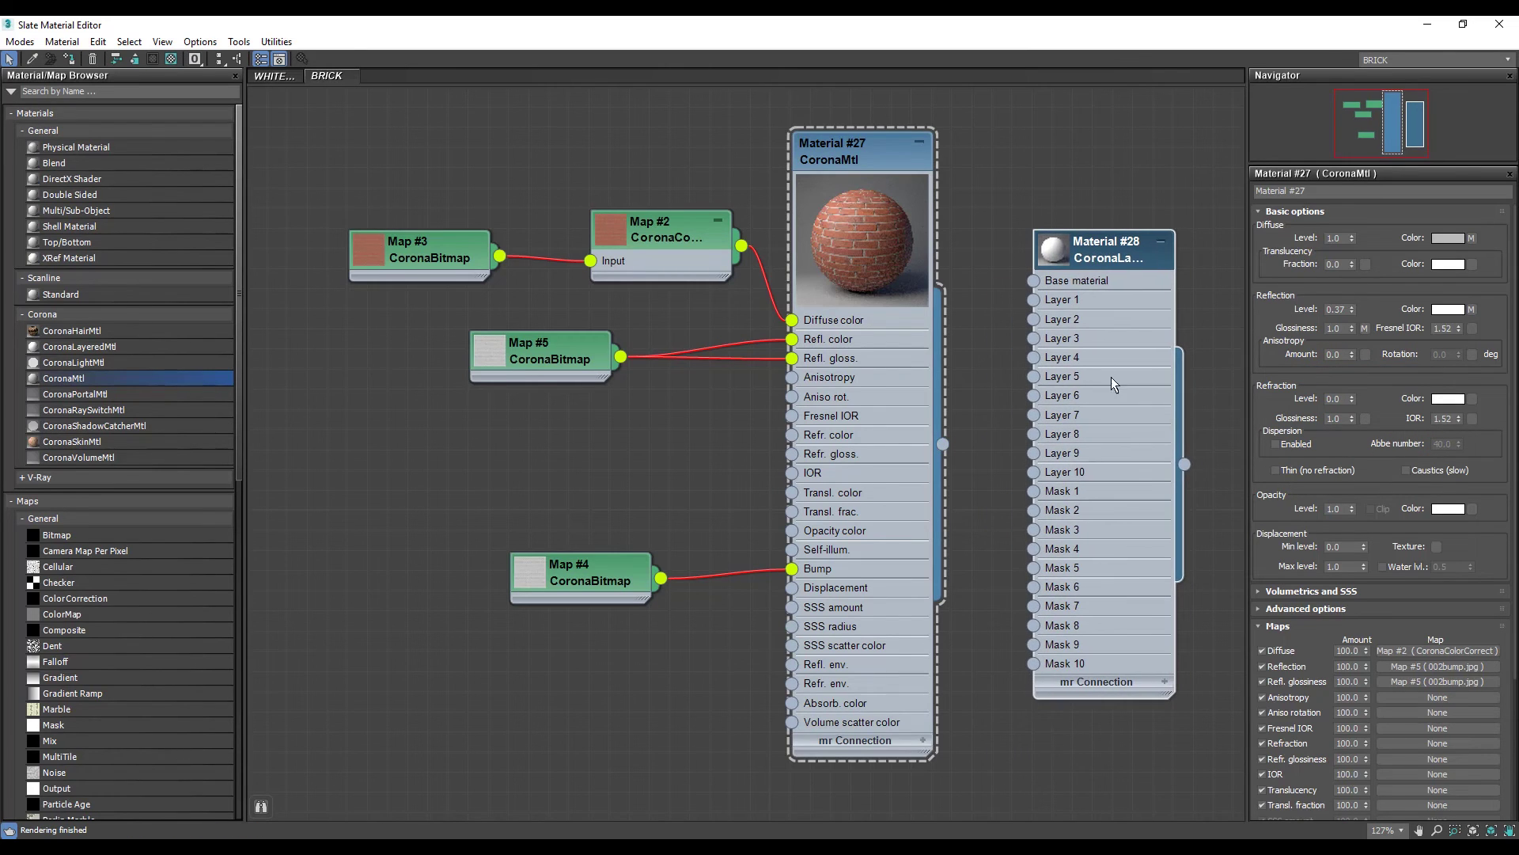
Step: Connect the brick CoronaMtl's output to the Base material input of the CoronaLayeredMtl
{"action": "mouse_move", "coordinate": [1185, 464]}
{"action": "left_mouse_down"}
{"action": "mouse_move", "coordinate": [1164, 439]}
{"action": "mouse_move", "coordinate": [1197, 467]}
{"action": "left_mouse_up"}
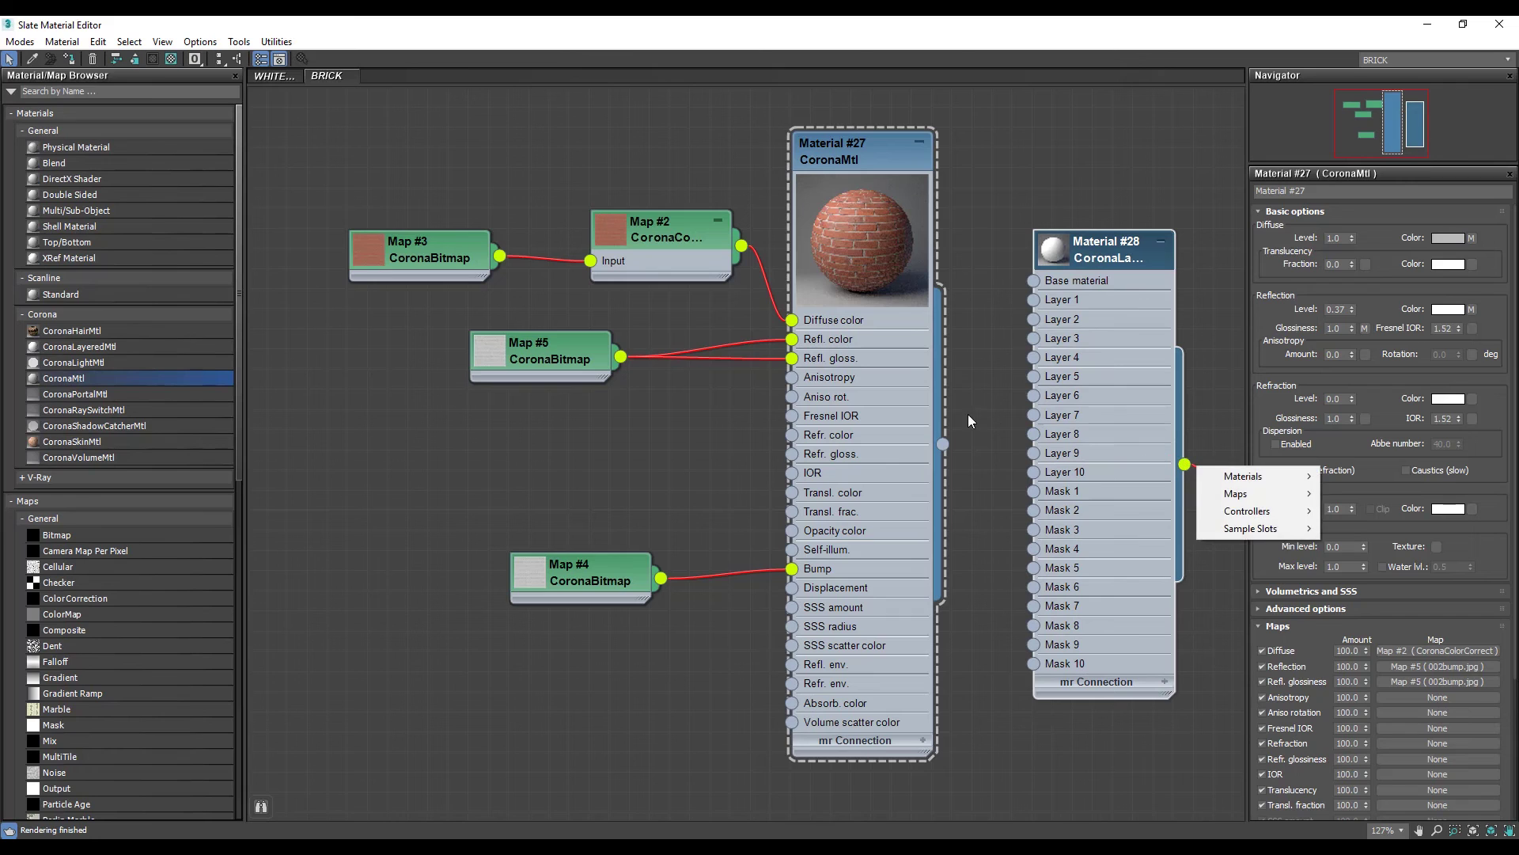
{"action": "left_click", "coordinate": [942, 447]}
{"action": "left_click_drag", "start_coordinate": [945, 444], "coordinate": [1097, 186]}
{"action": "scroll", "coordinate": [631, 373], "scroll_direction": "down", "scroll_amount": 3}
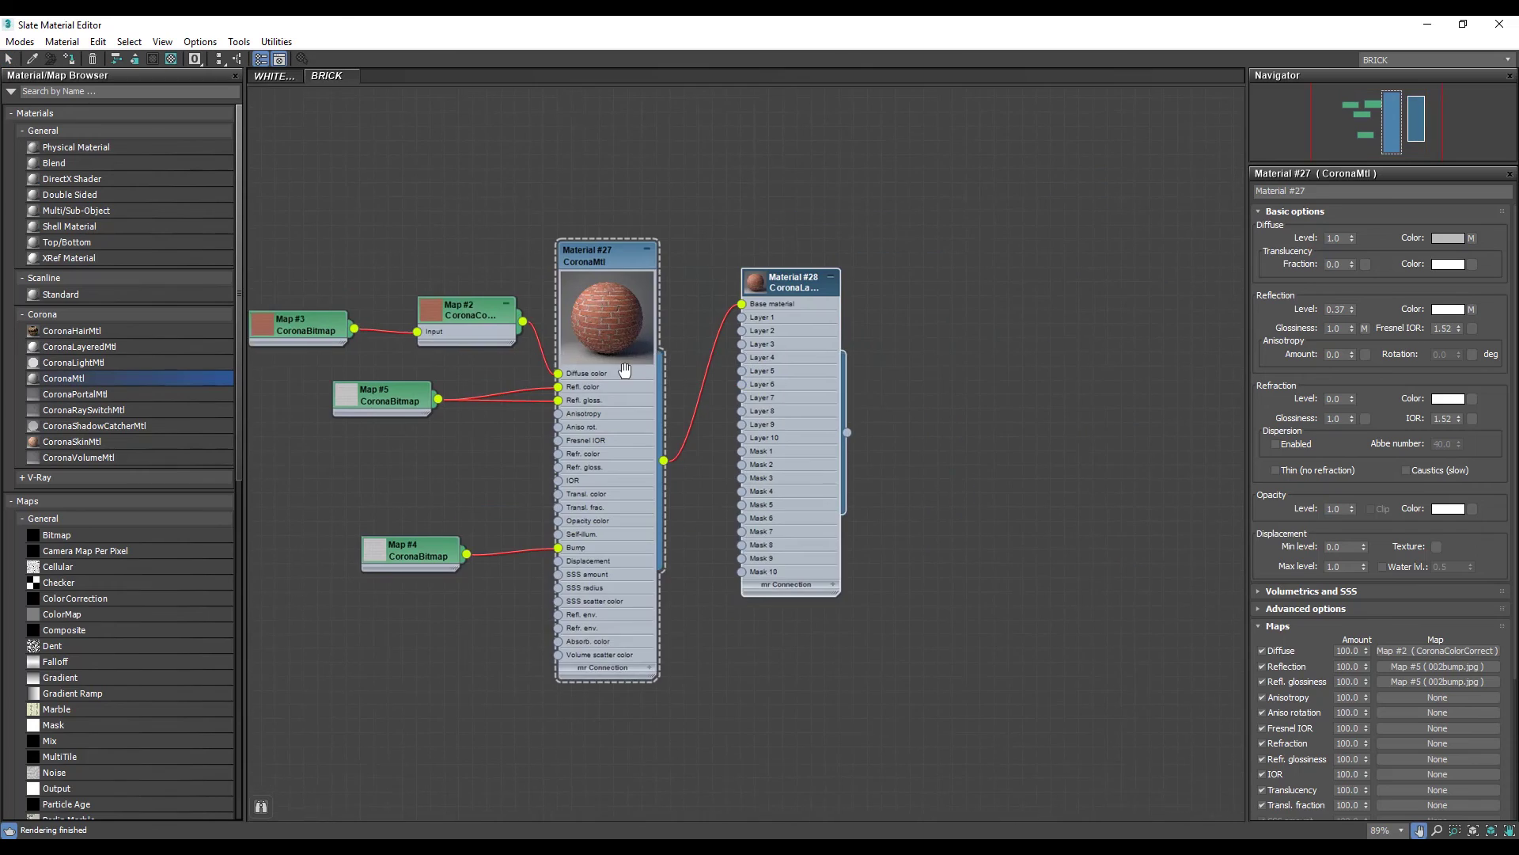